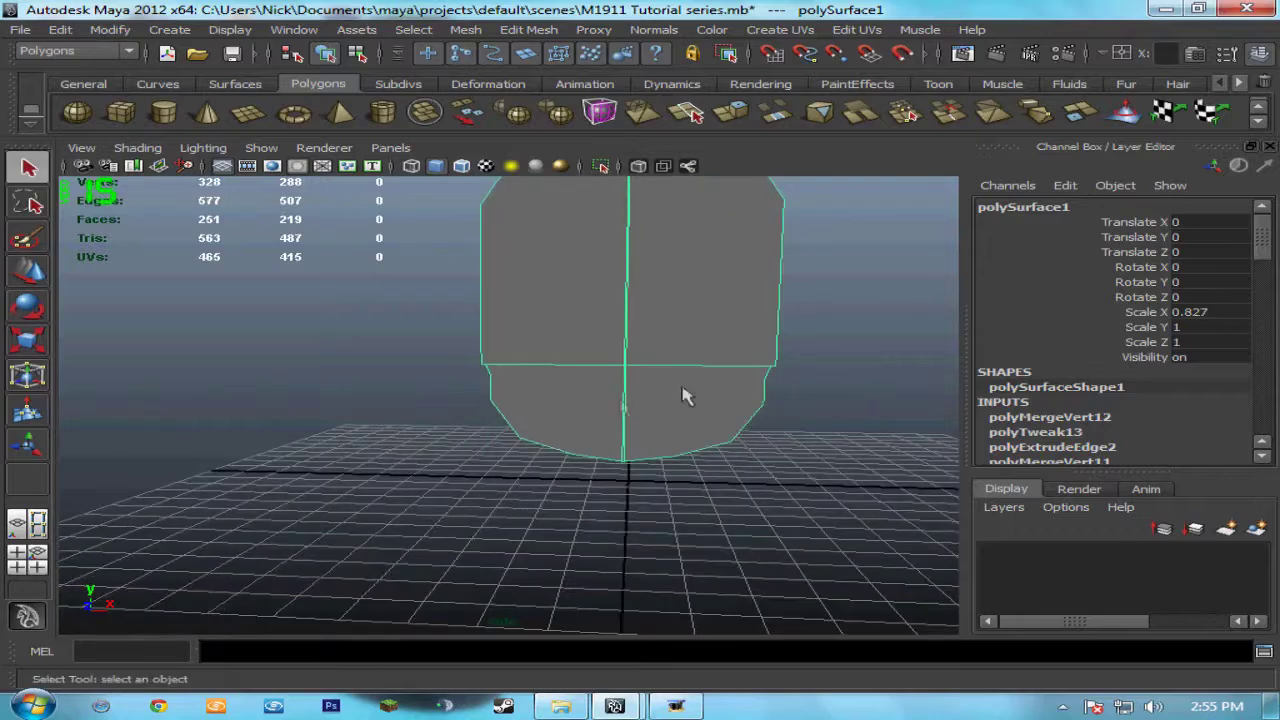
Step: Select the lower corner edges on both sides of the curved section under the slide's front and move them slightly down
alt+drag(729, 390, 588, 416)
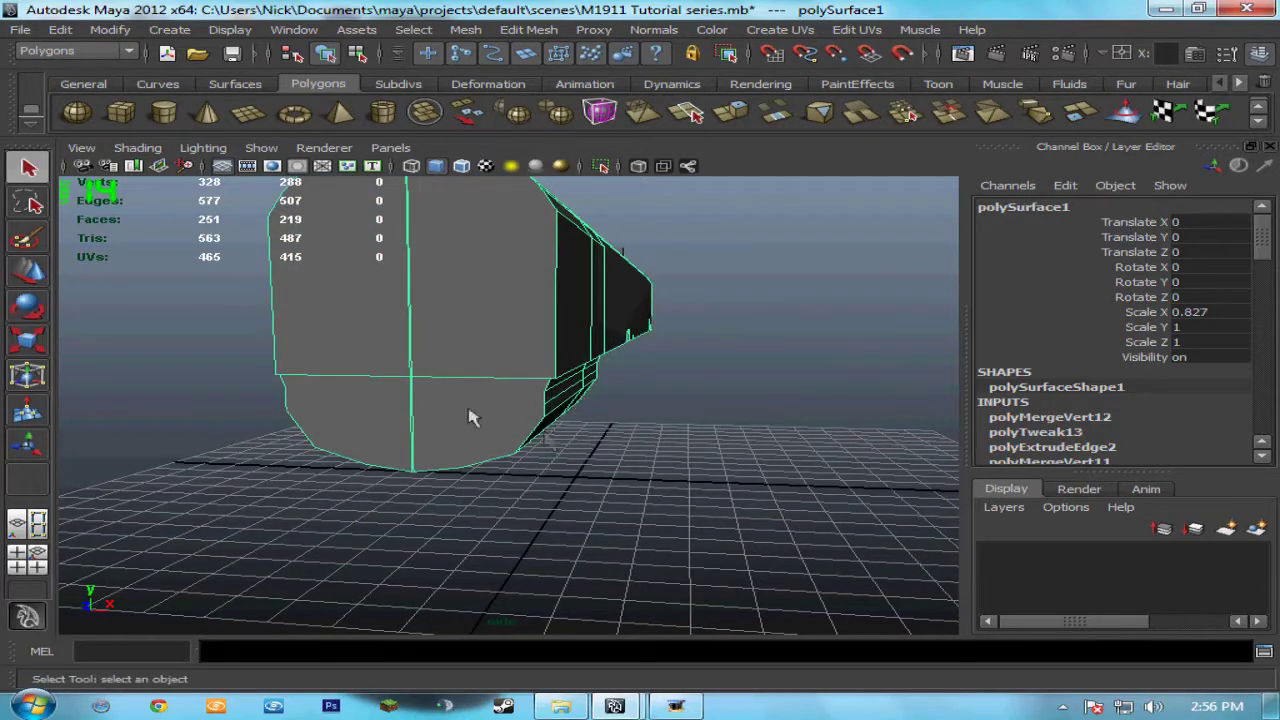
alt+middle_drag(472, 418, 383, 406)
right_drag(594, 361, 505, 367)
alt+drag(586, 449, 577, 462)
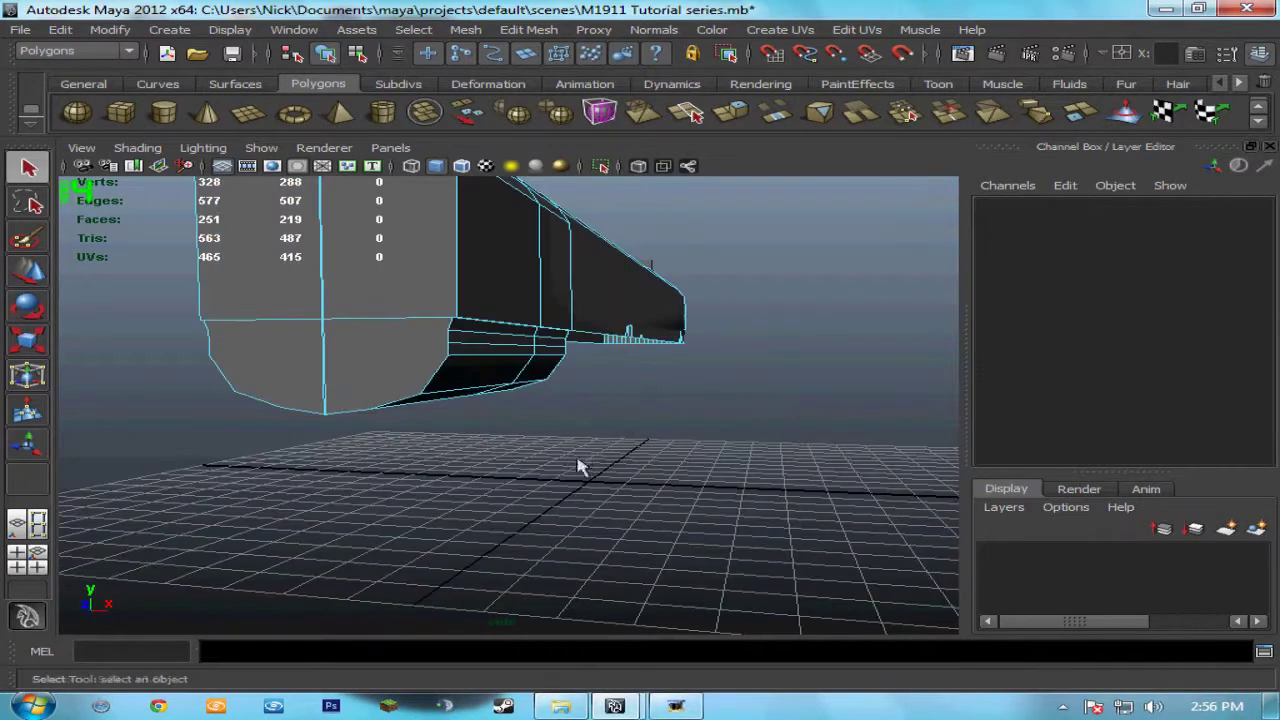
click(505, 358)
shift+click(550, 356)
alt+drag(160, 402, 270, 404)
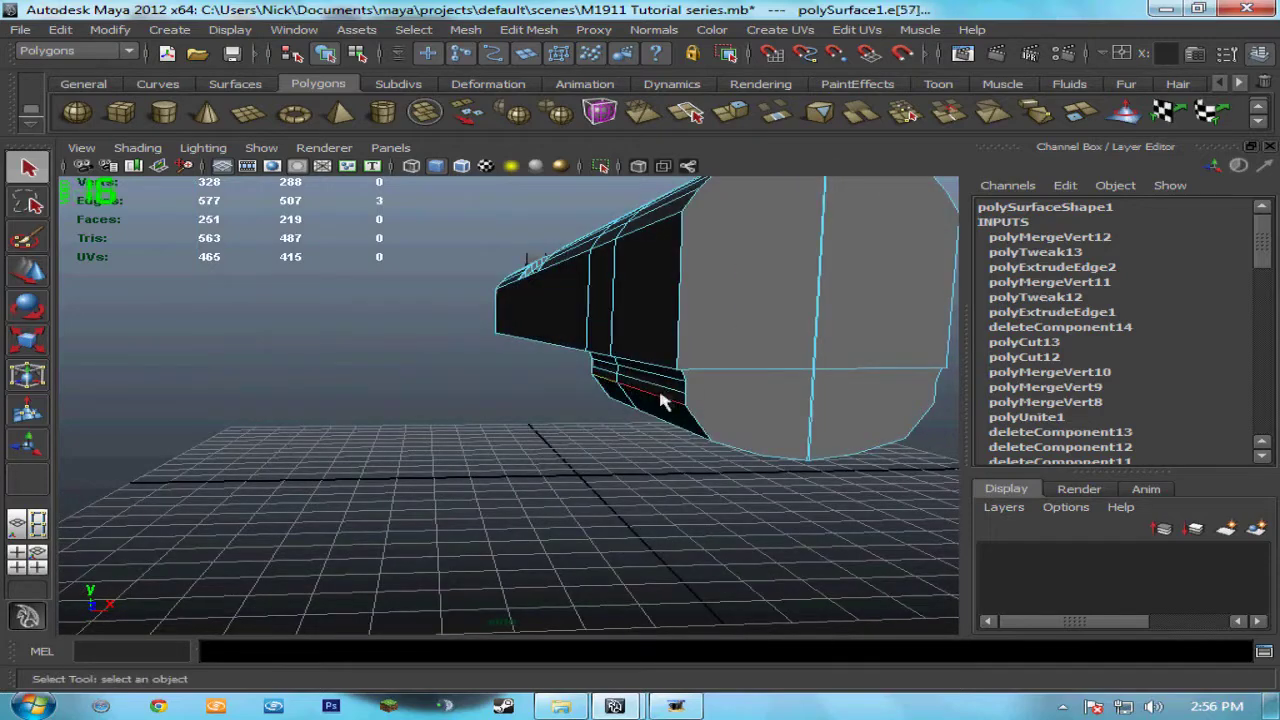
alt+drag(777, 465, 734, 457)
key(w)
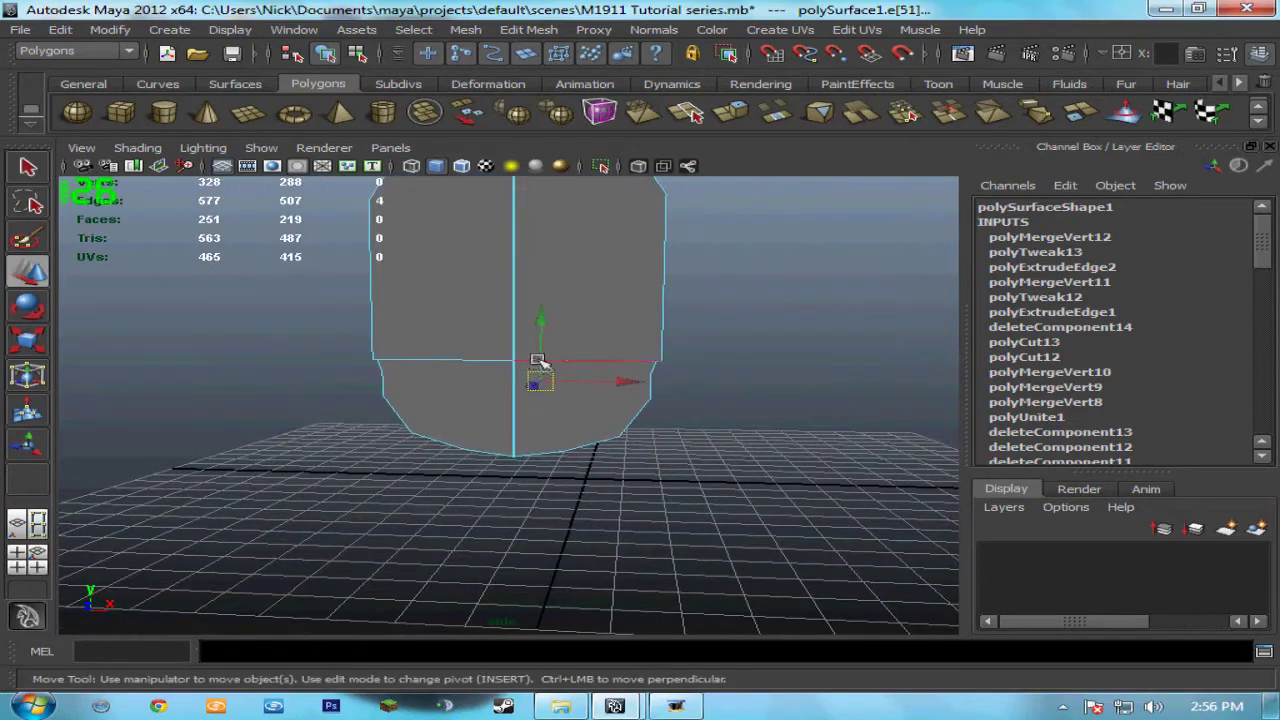
drag(541, 326, 549, 330)
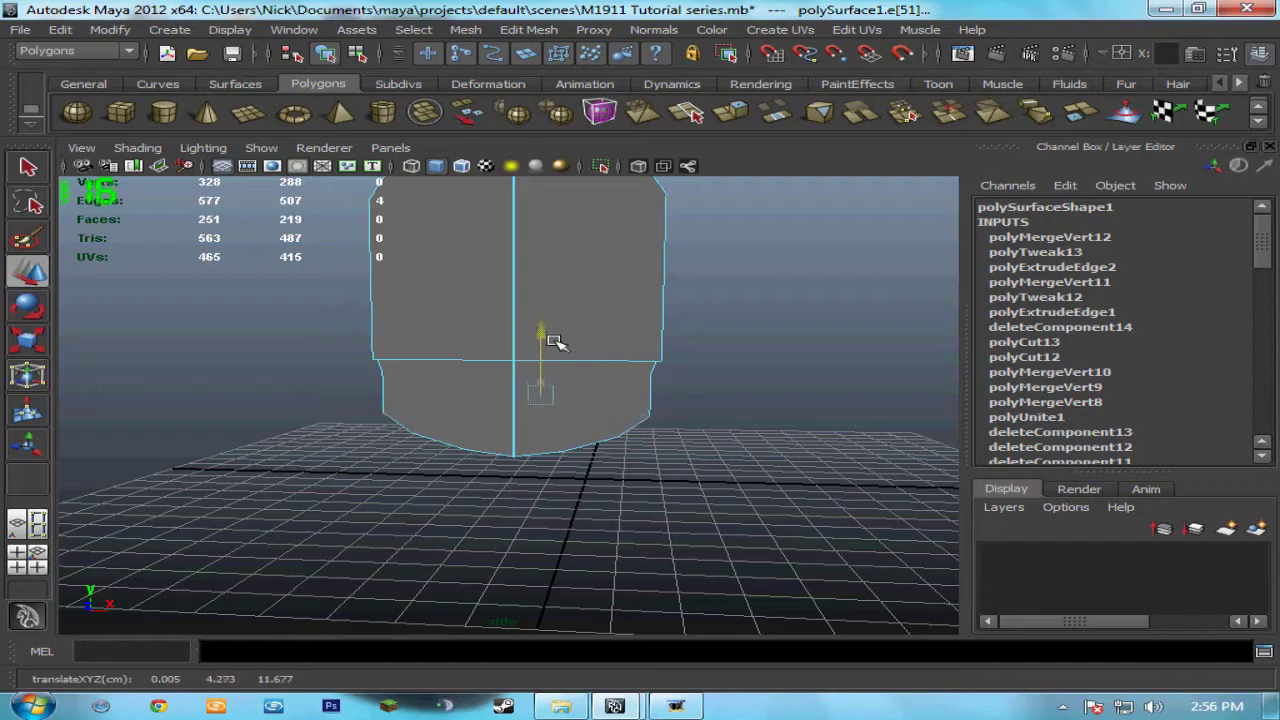
click(729, 443)
Step: Create a polygon cube in the side-profile reference view, covering the frame strip below the slide from the dust cover to the rear tang
alt+drag(480, 476, 417, 468)
alt+drag(627, 295, 598, 372)
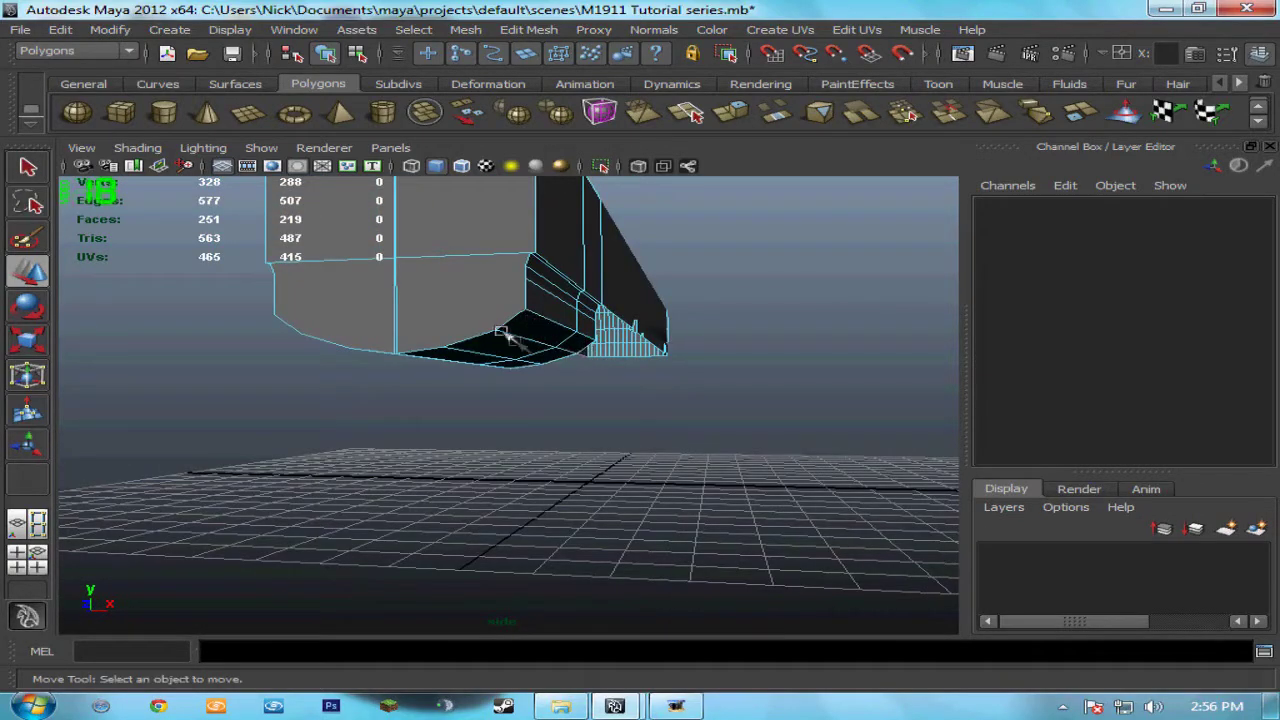
alt+drag(480, 349, 504, 456)
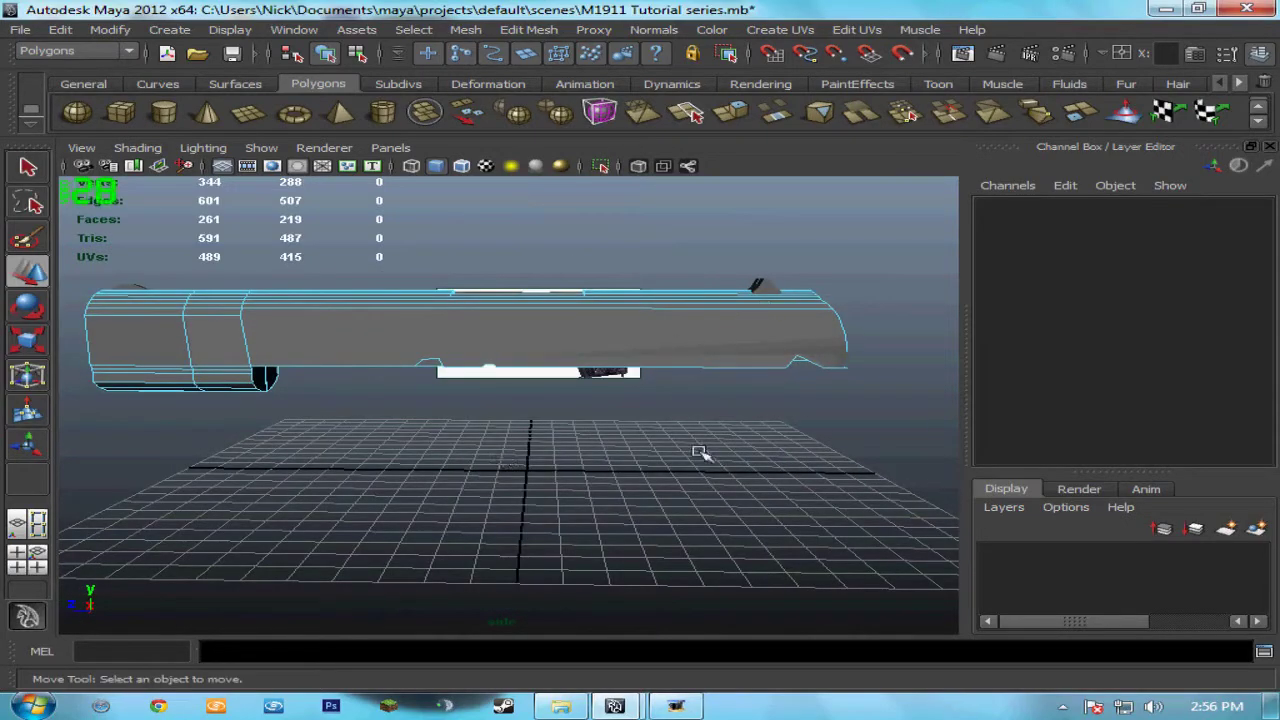
key(space)
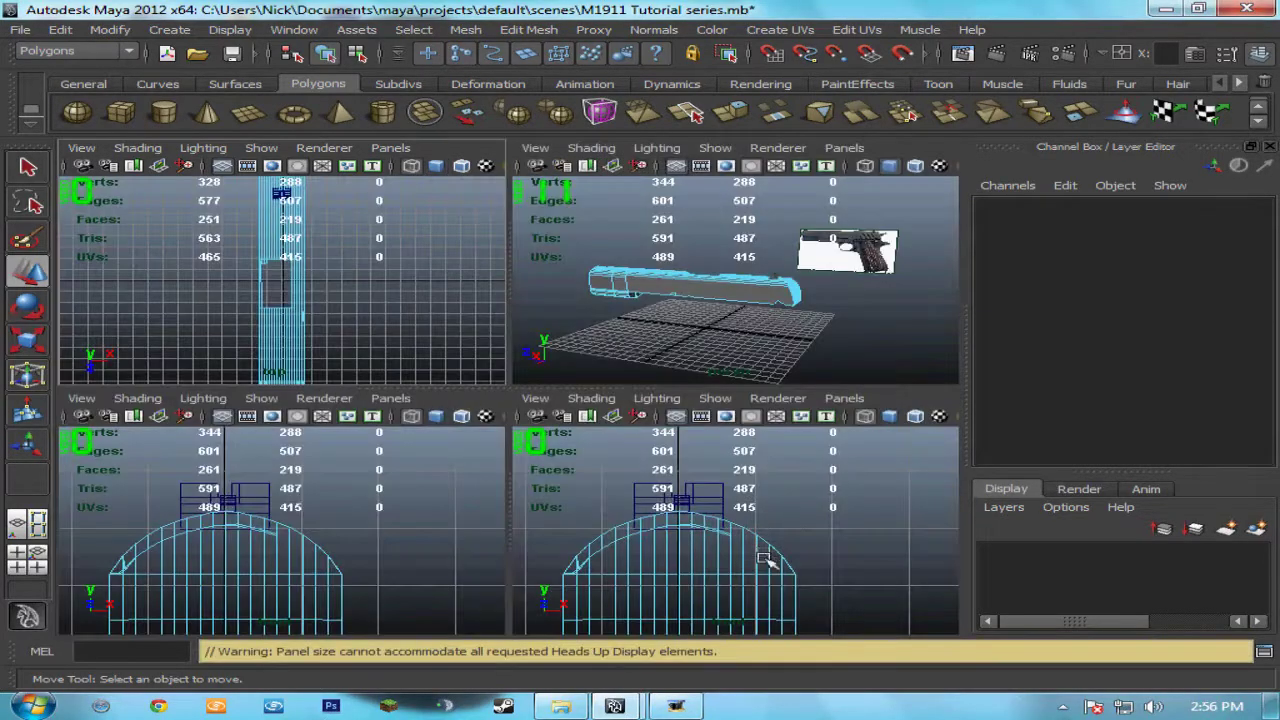
key(space)
click(81, 147)
mouse_move(214, 305)
click(340, 368)
scroll(565, 341, up, 3)
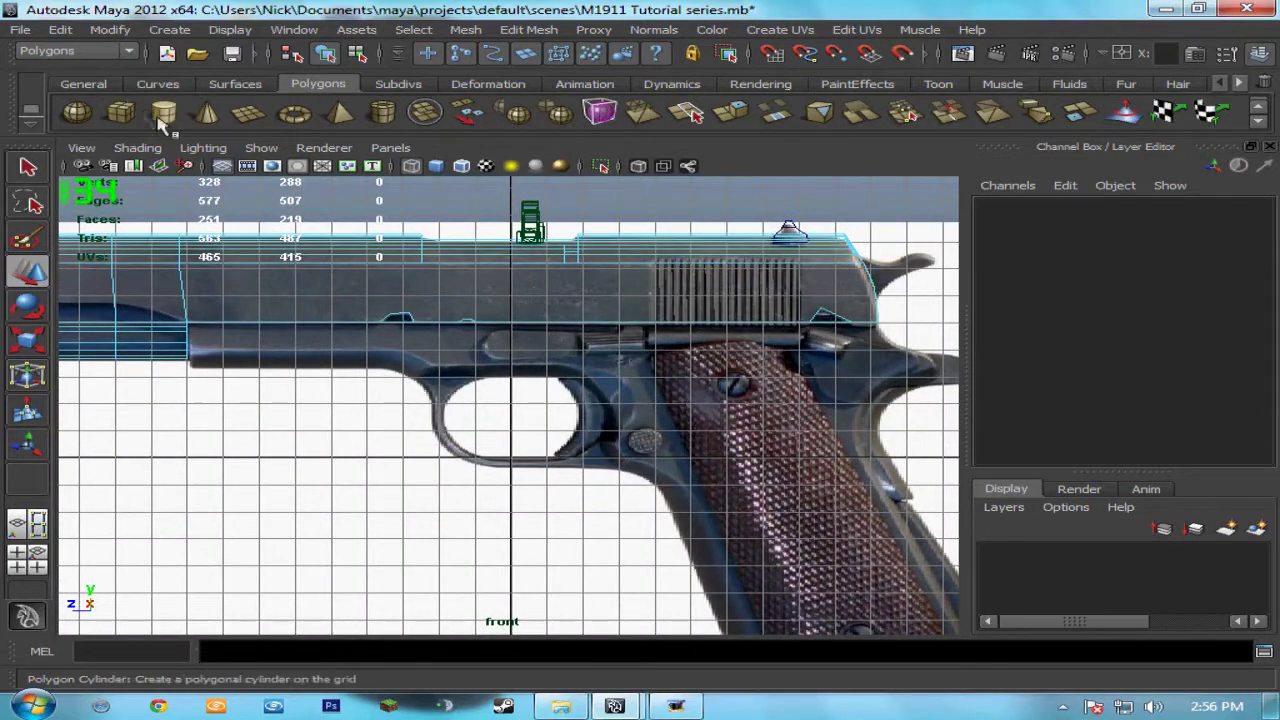
click(138, 118)
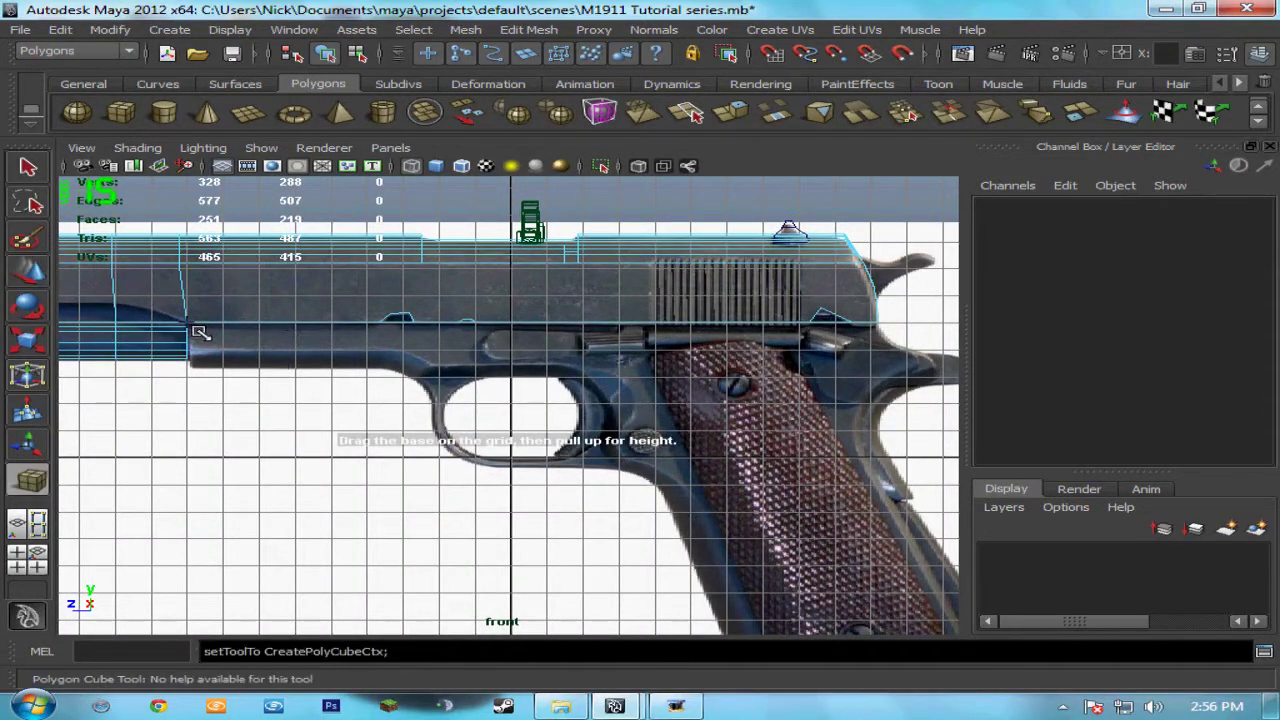
drag(200, 333, 940, 376)
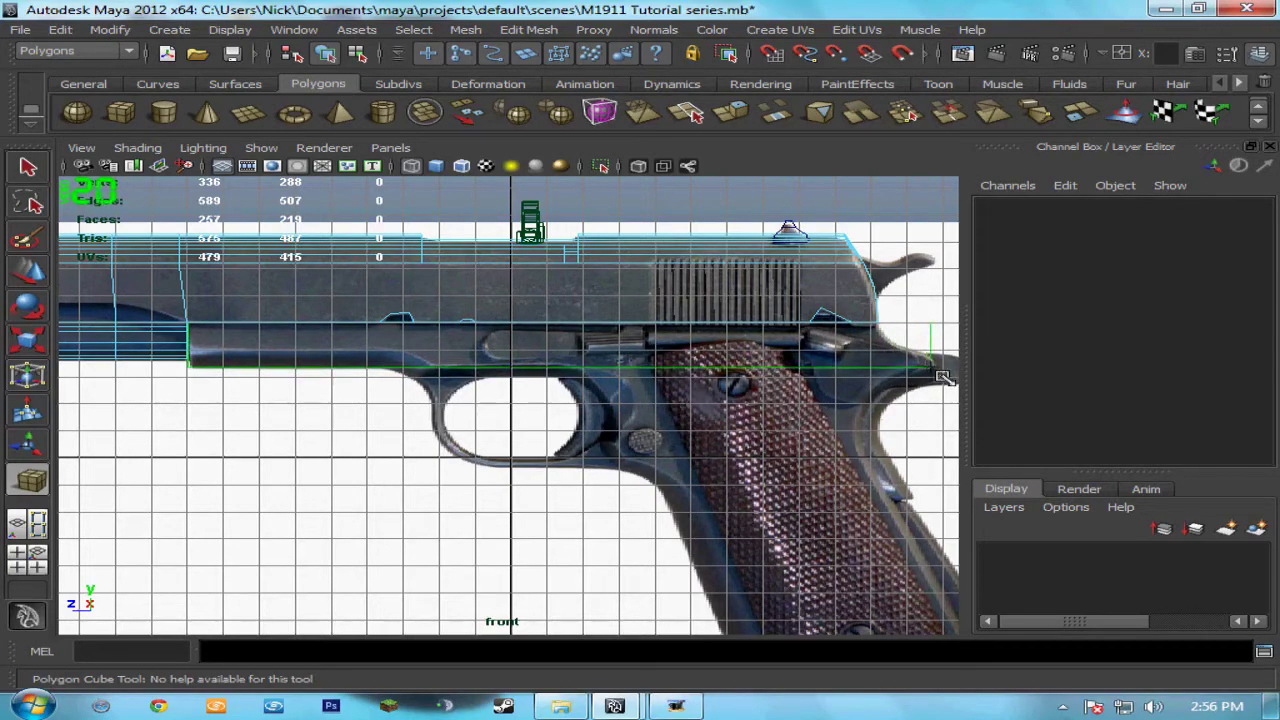
click(836, 340)
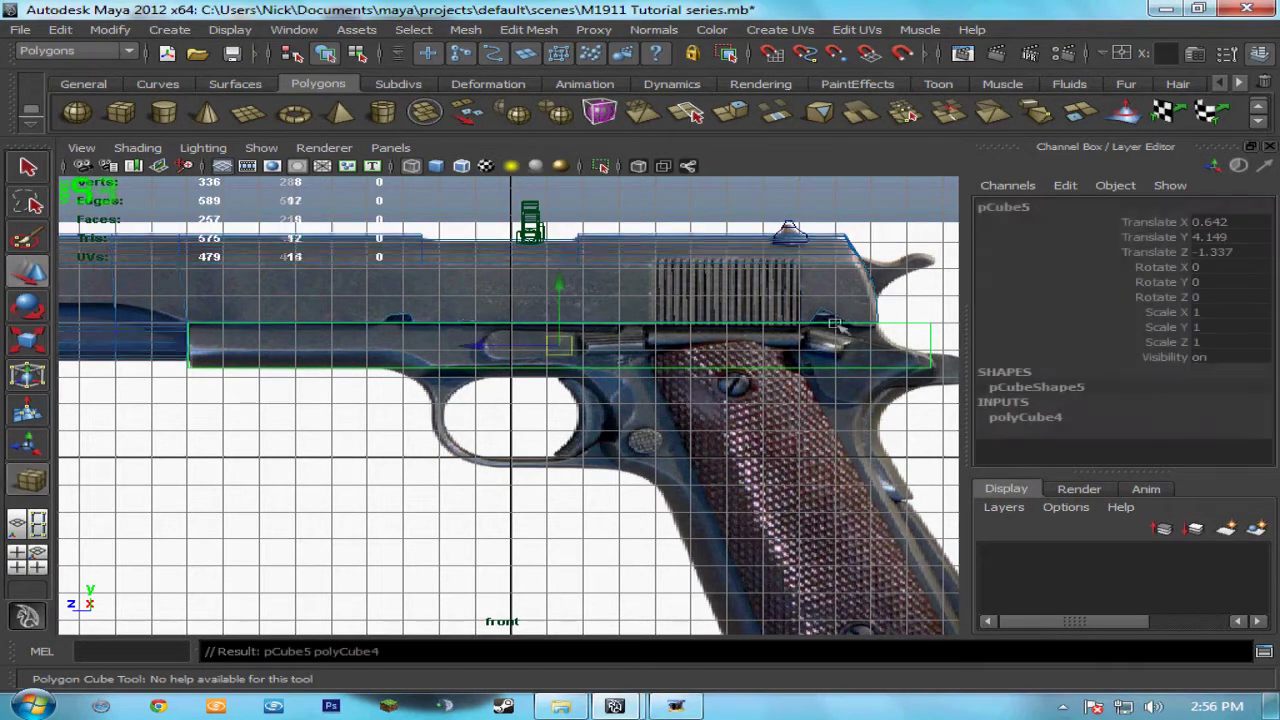
Step: Move the new frame box sideways along X to about 0.774
key(space)
key(space)
key(w)
alt+drag(700, 384, 533, 386)
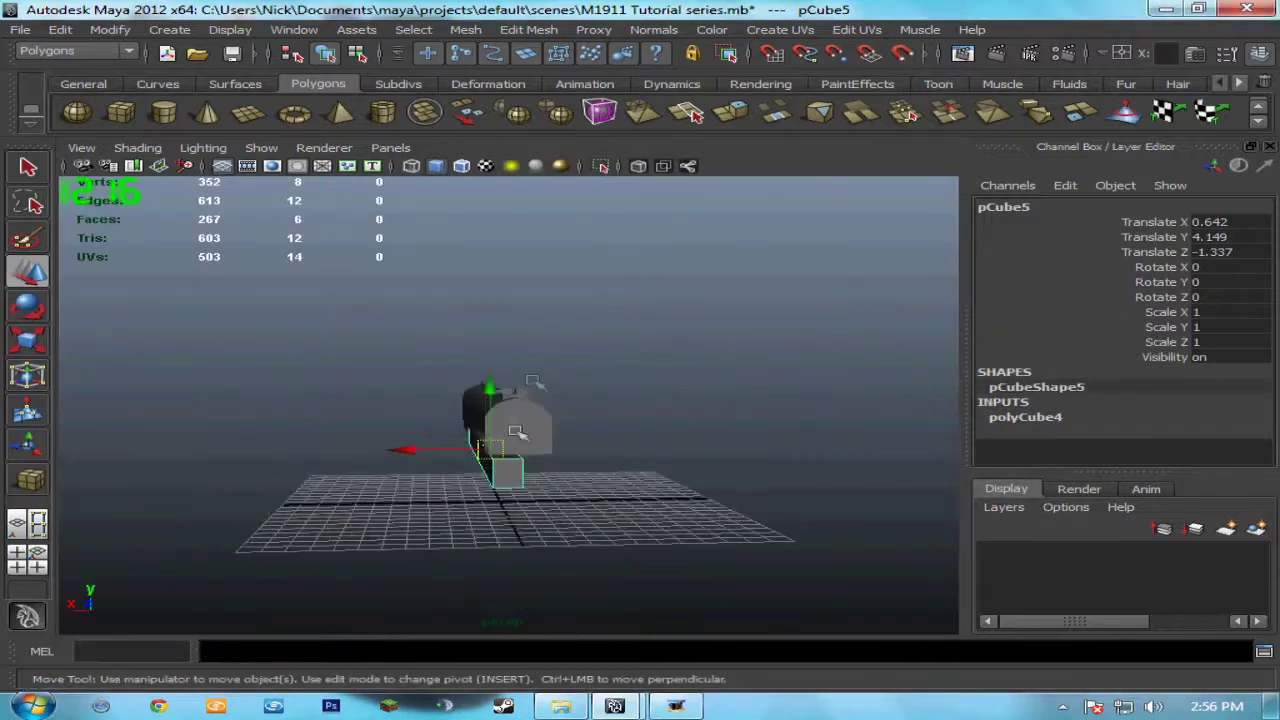
scroll(520, 435, up, 5)
alt+middle_drag(306, 489, 303, 400)
scroll(390, 442, up, 3)
mouse_move(390, 442)
alt+mouse_down()
mouse_move(386, 457)
mouse_move(360, 451)
mouse_move(414, 466)
mouse_move(380, 435)
alt+mouse_up()
right_drag(416, 438, 420, 440)
key(f)
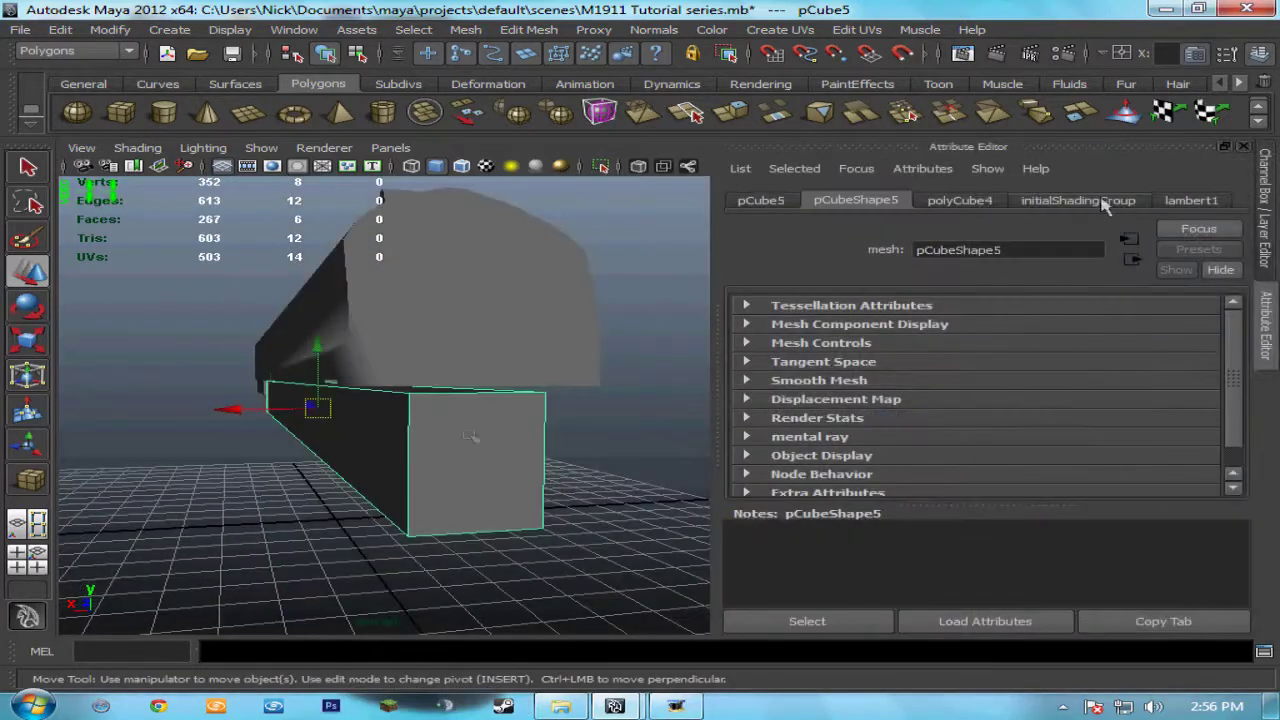
click(1243, 147)
alt+drag(600, 420, 502, 419)
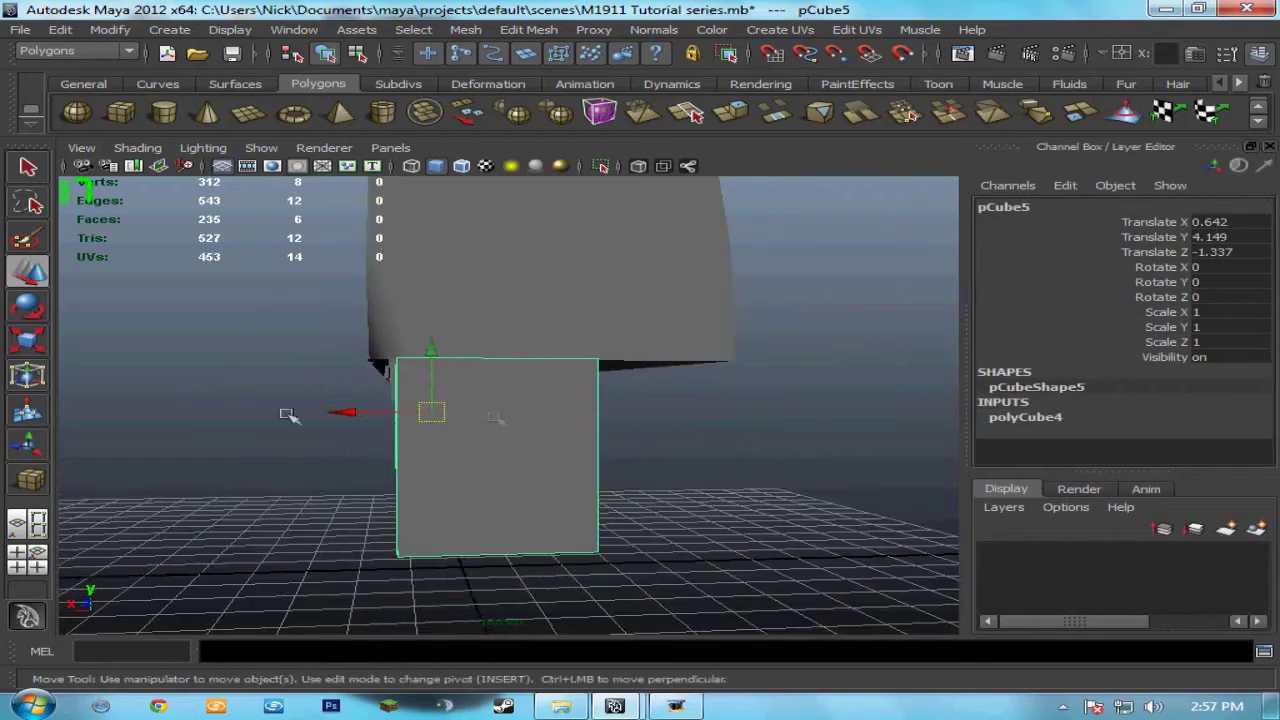
drag(347, 413, 190, 414)
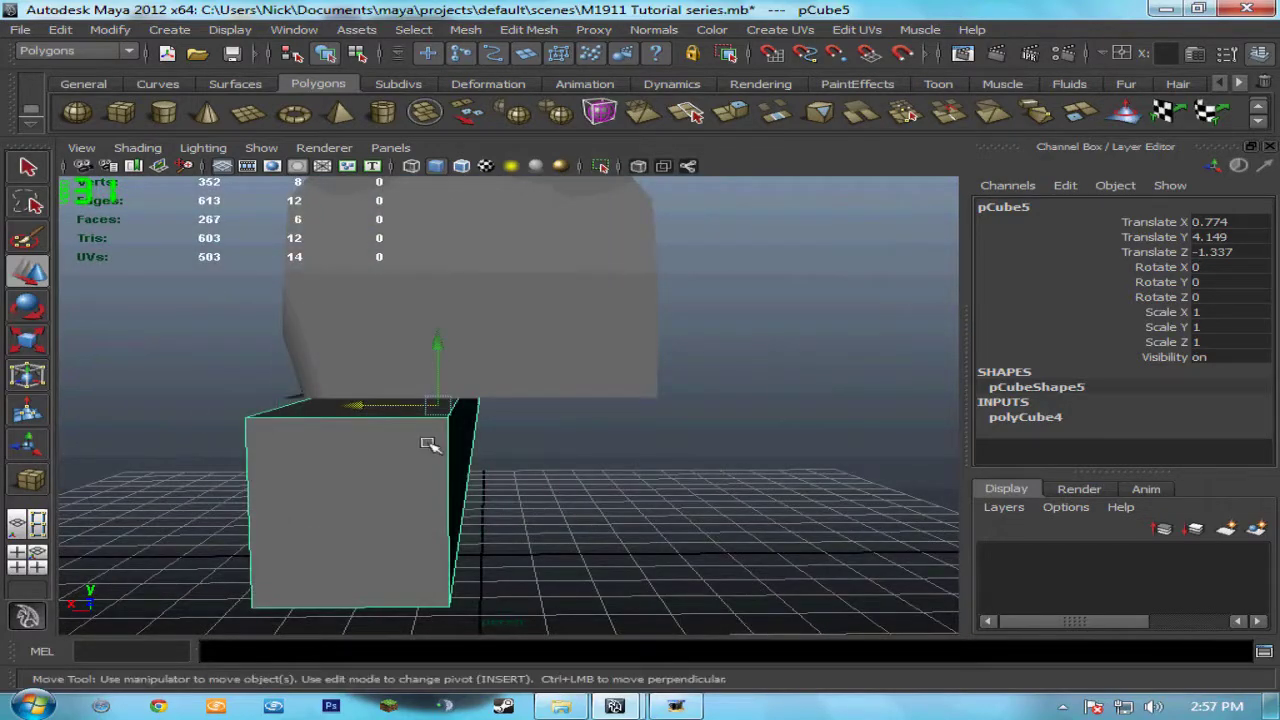
Step: Select the frame box's inner side face and move it along X to the slide's centre line, viewing the model end-on
alt+drag(460, 443, 491, 491)
right_drag(449, 366, 451, 405)
click(412, 420)
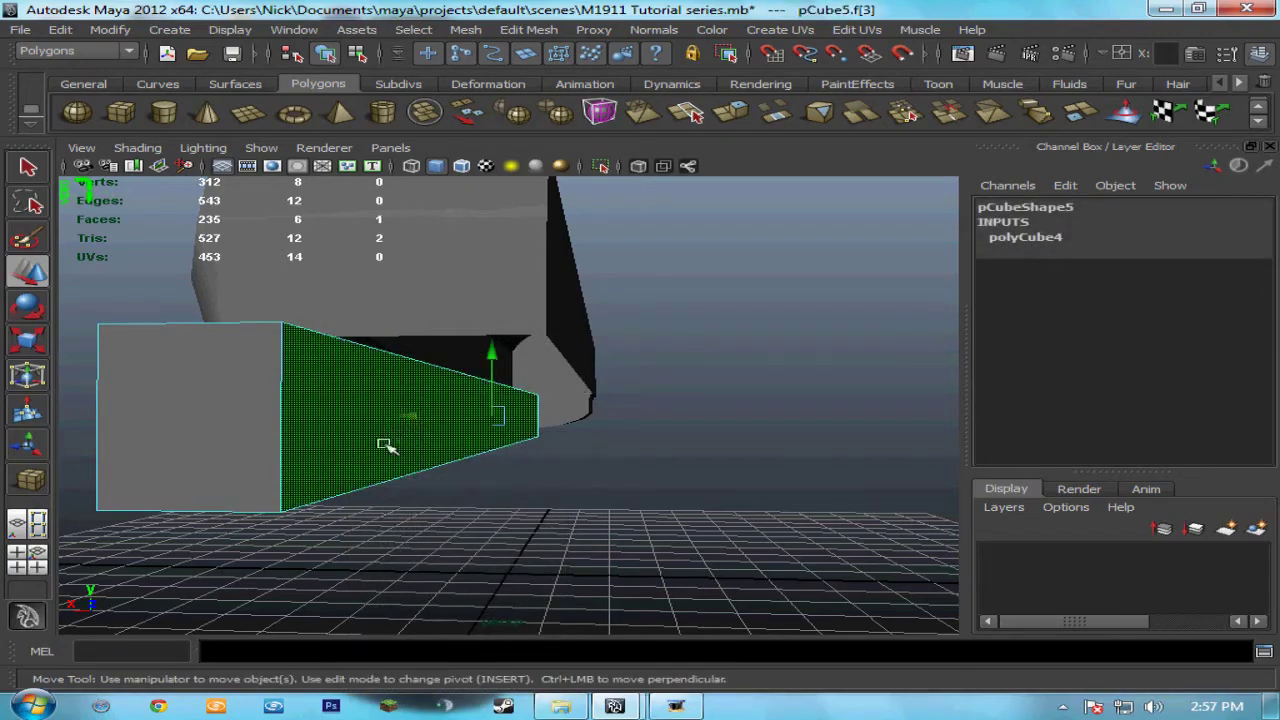
key(space)
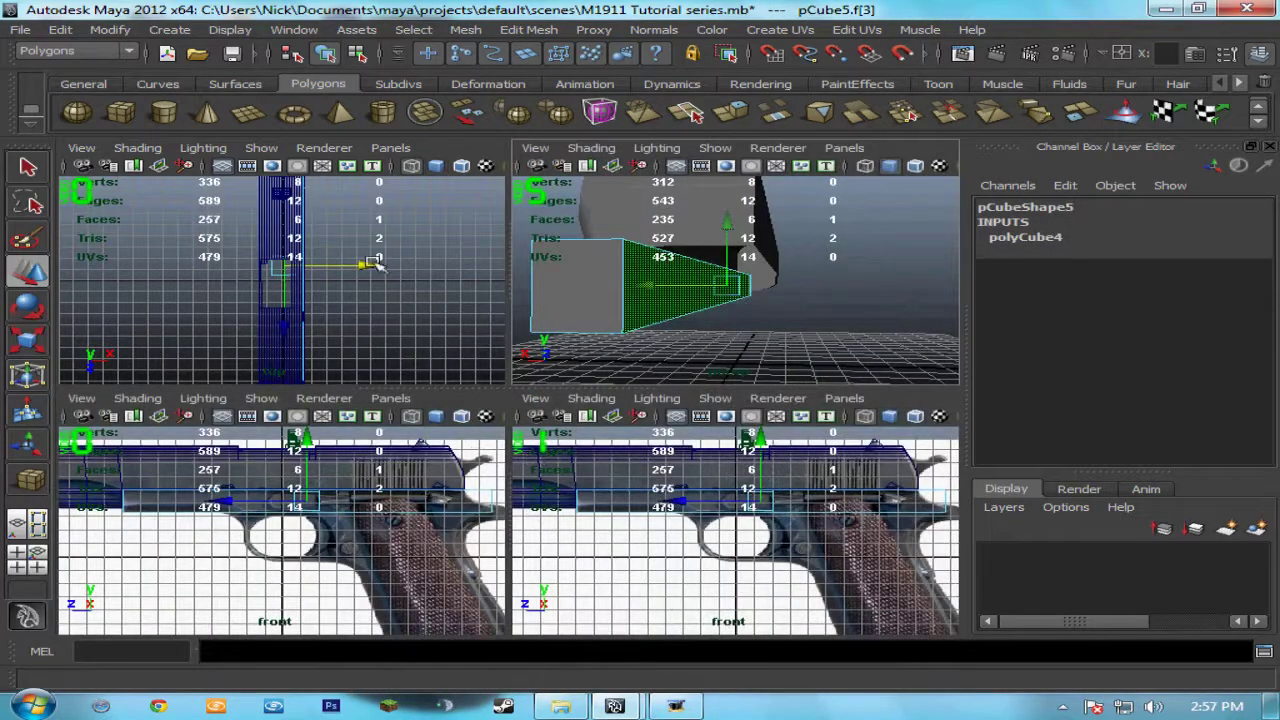
key(space)
click(81, 147)
mouse_move(233, 305)
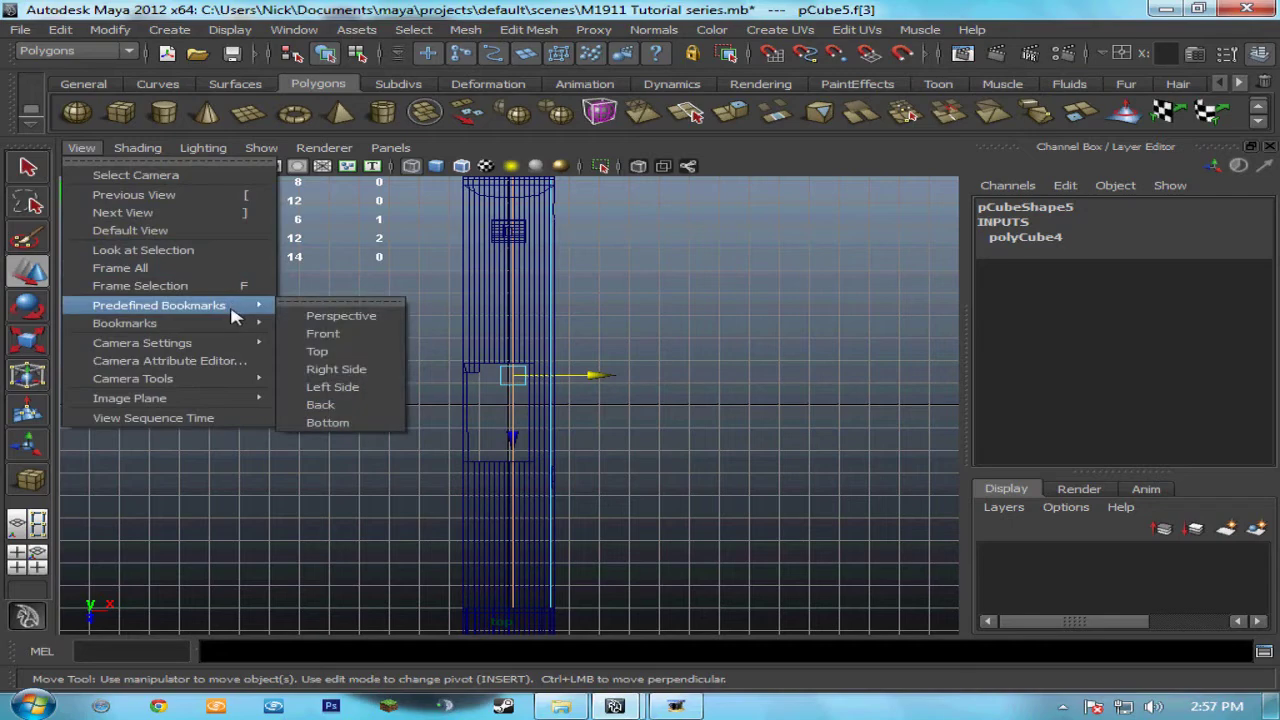
click(330, 330)
scroll(557, 303, up, 3)
scroll(557, 303, up, 4)
alt+middle_drag(517, 190, 499, 480)
alt+middle_drag(504, 317, 493, 461)
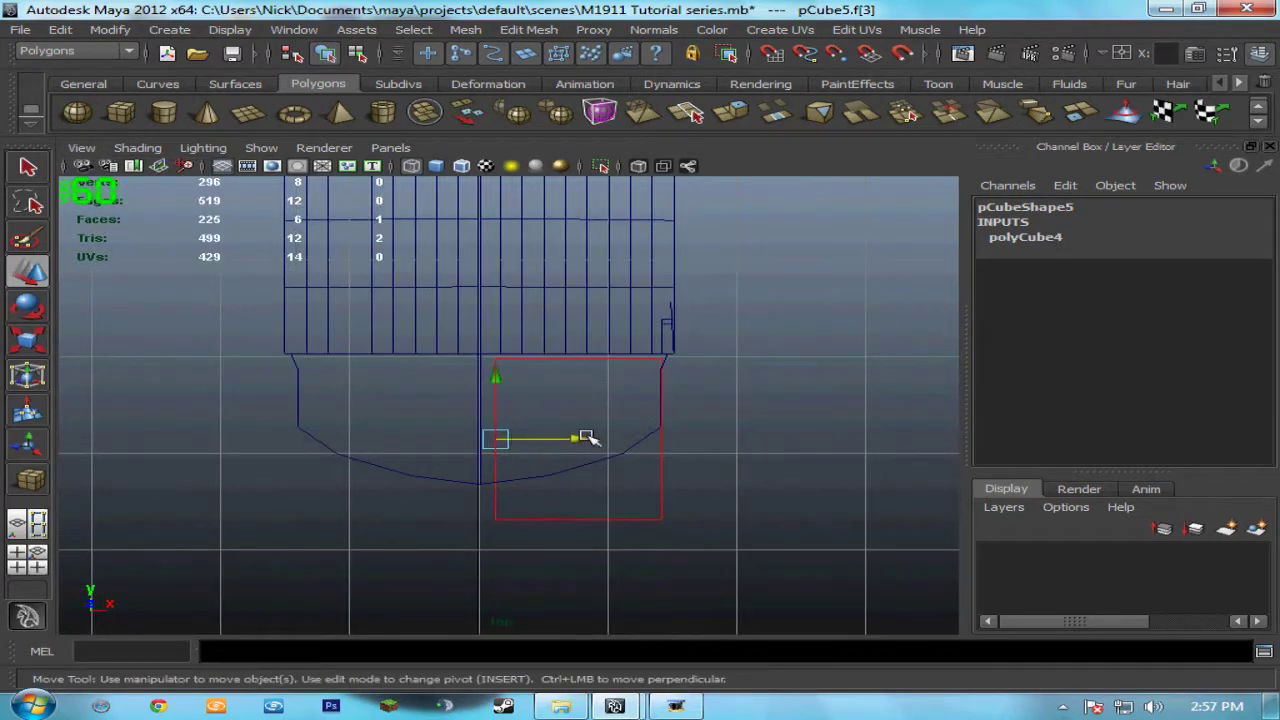
drag(585, 441, 579, 442)
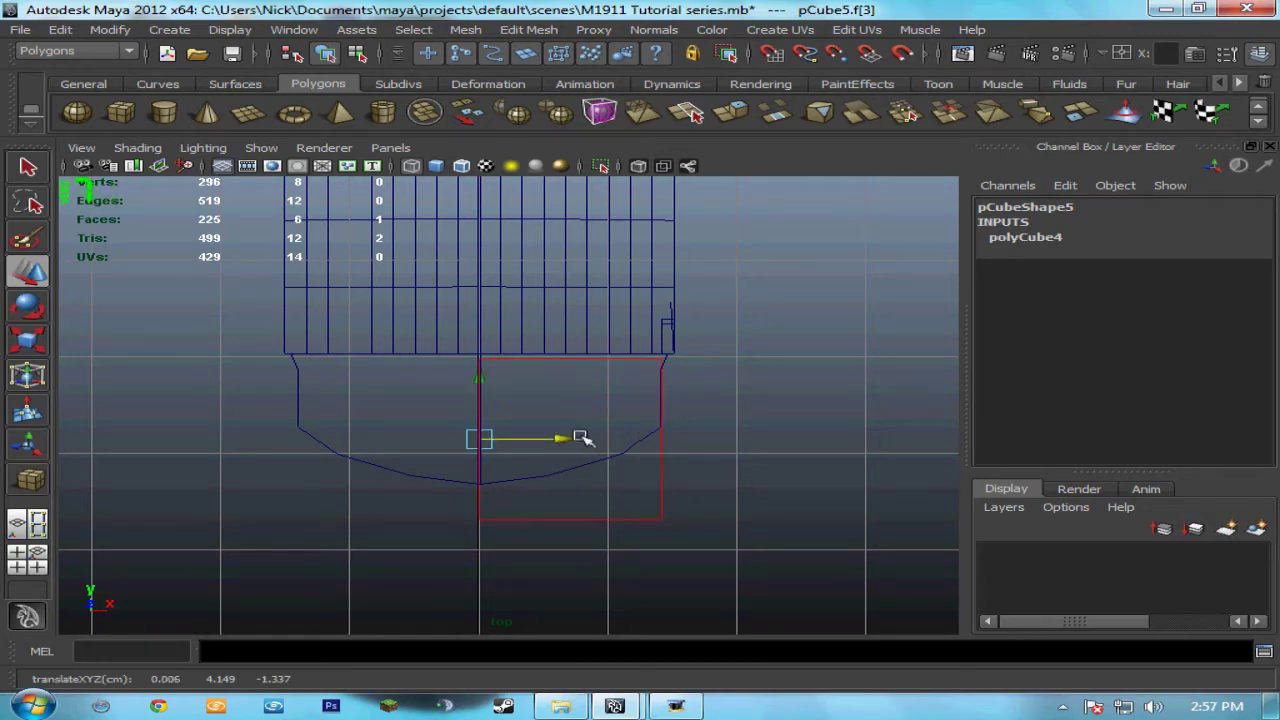
Step: Select the whole frame box and shift it outward along X to a Translate X of about 0.803
right_drag(594, 360, 655, 335)
click(666, 392)
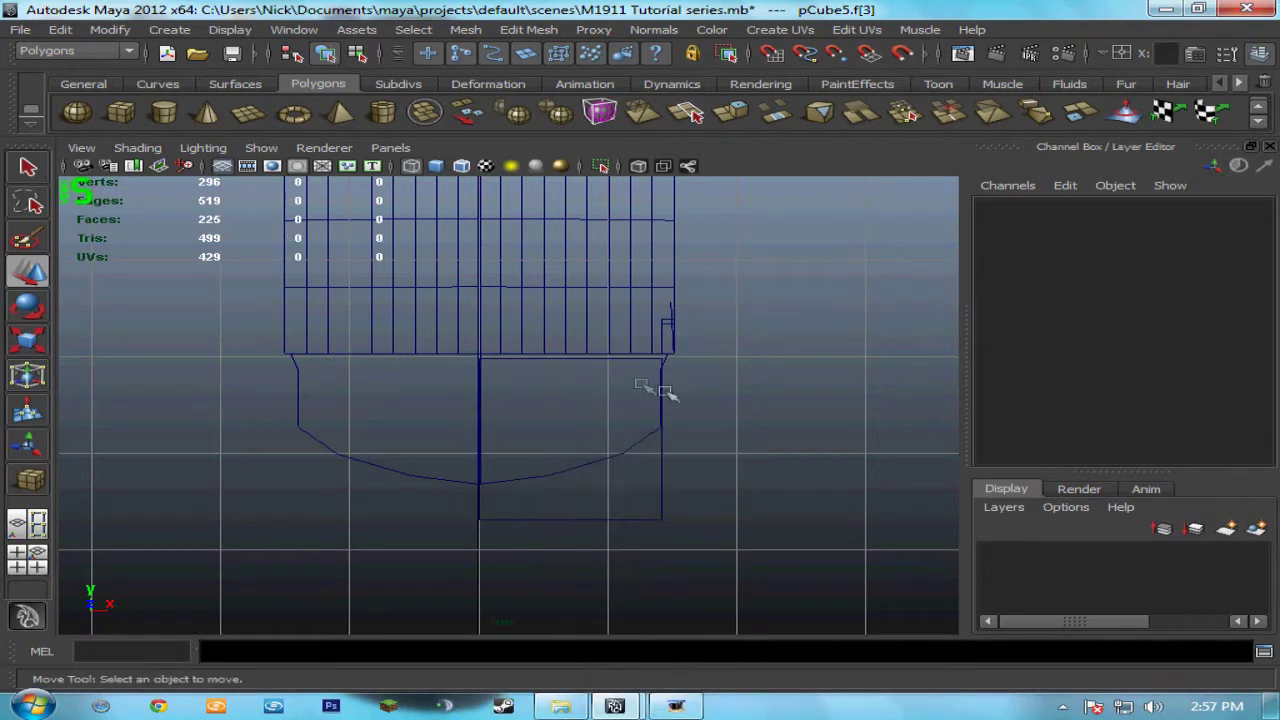
click(665, 493)
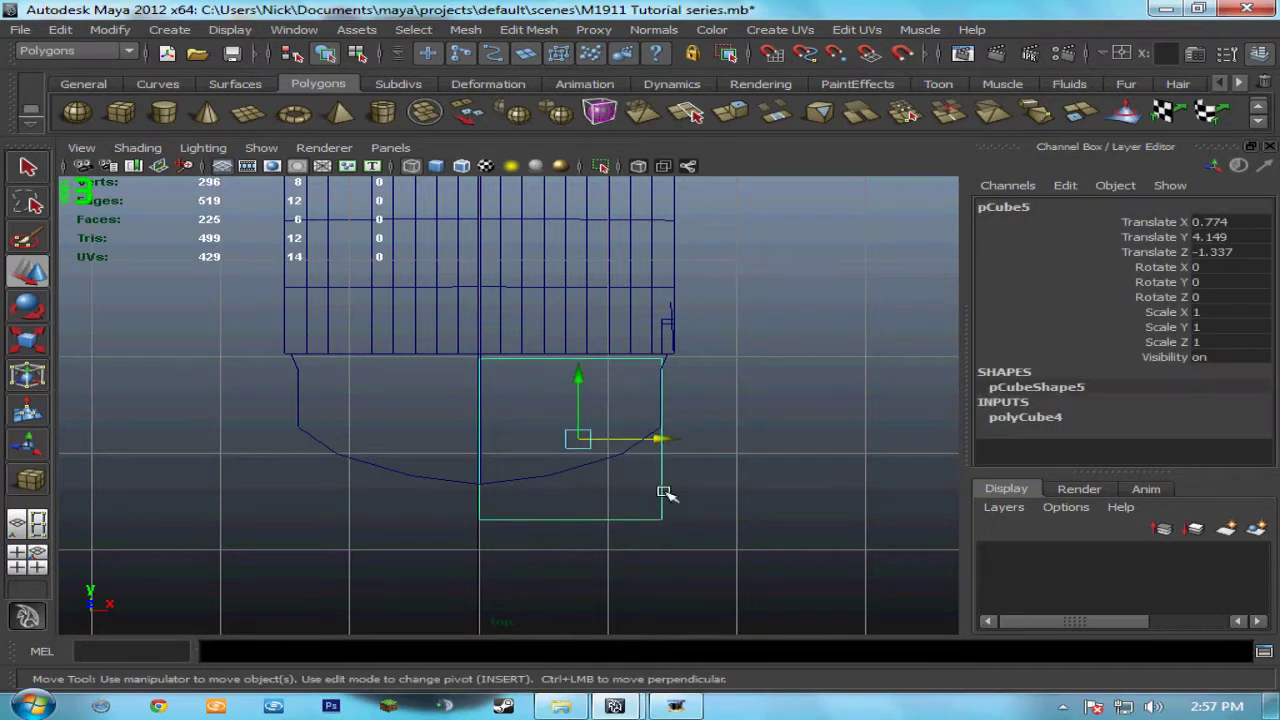
drag(663, 439, 668, 441)
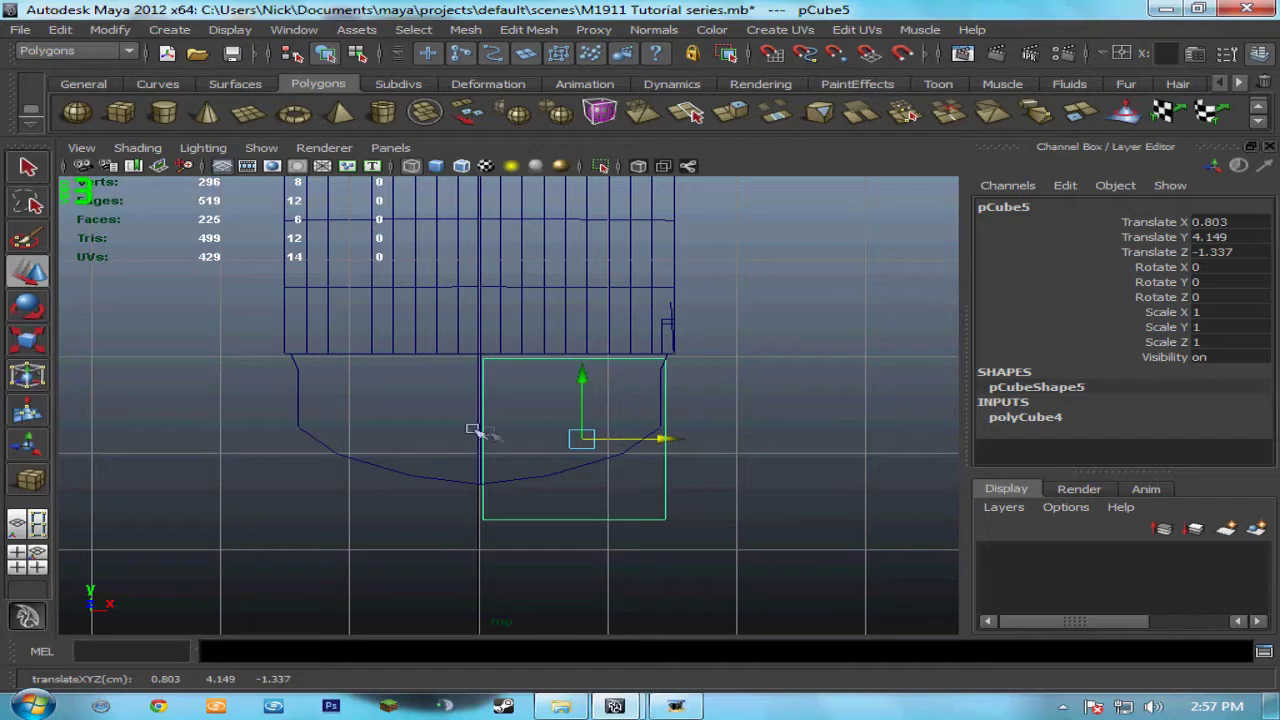
Step: Reselect the frame box's inner side face and align it exactly with the slide's centre line
key(space)
key(space)
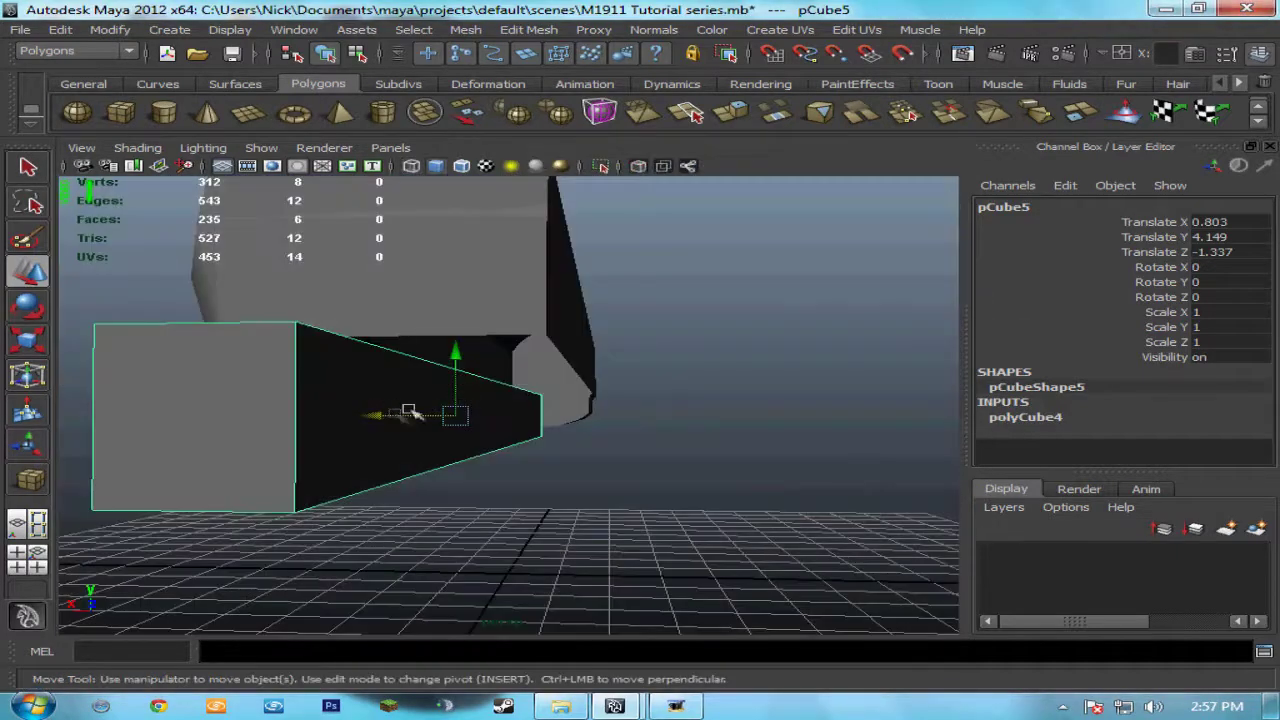
right_drag(399, 385, 400, 406)
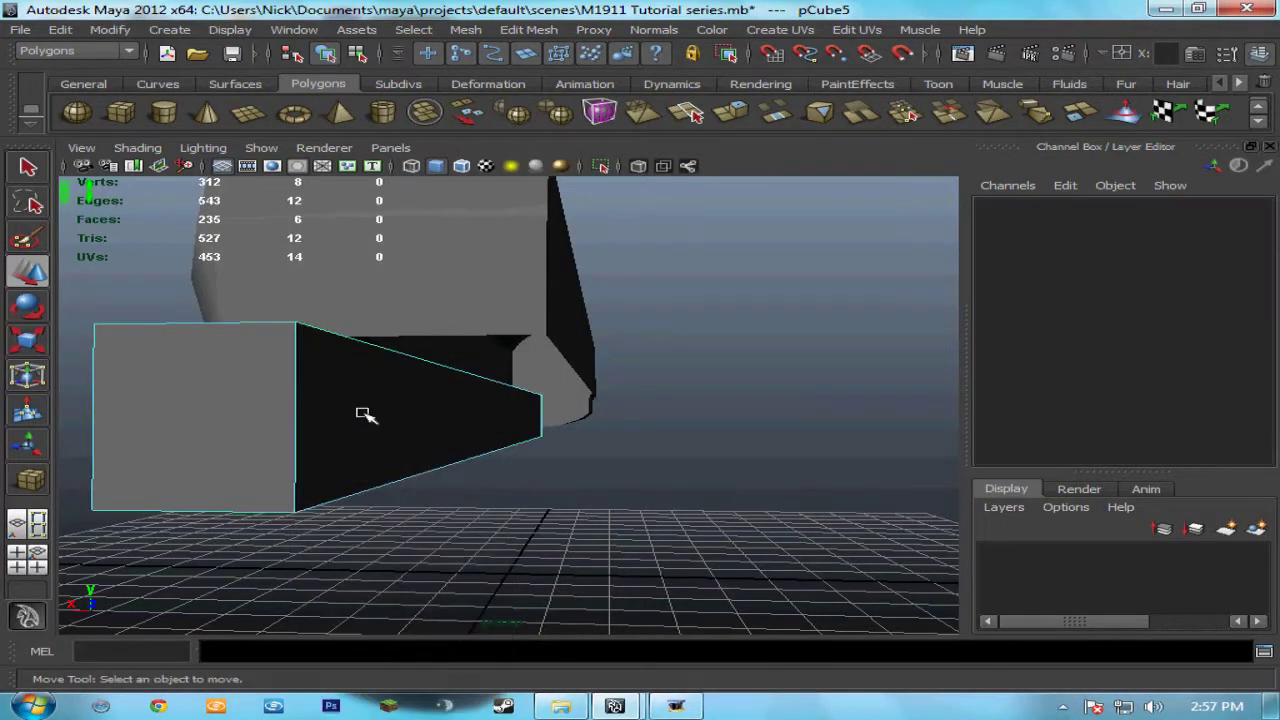
click(366, 414)
key(space)
key(space)
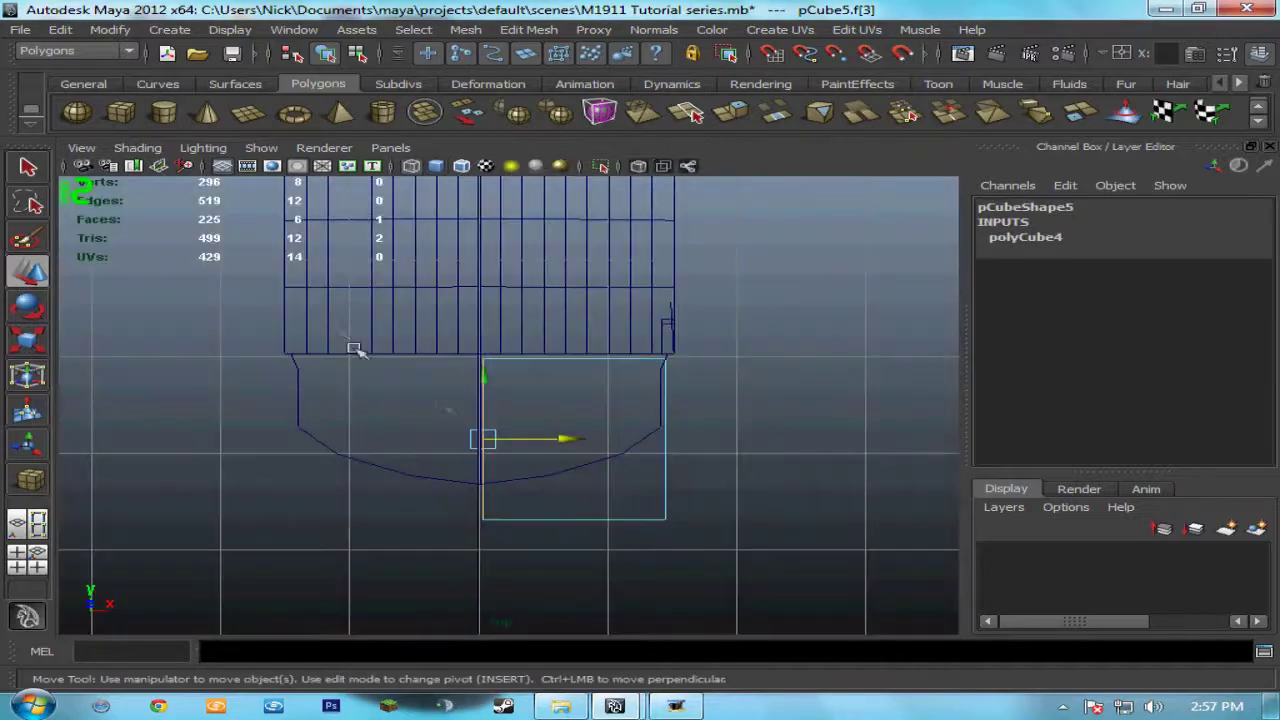
scroll(553, 441, up, 3)
drag(551, 454, 555, 456)
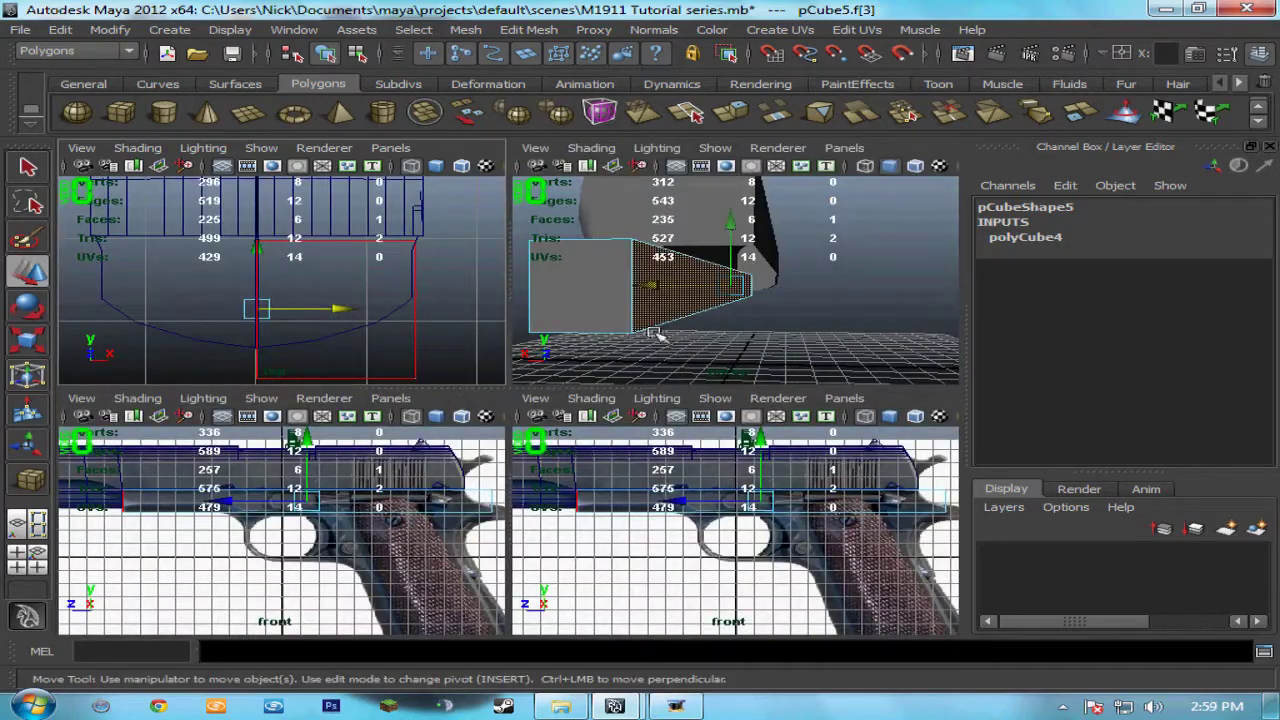
Step: Delete the inner side face of the frame box along the centre line
key(space)
alt+drag(646, 463, 490, 483)
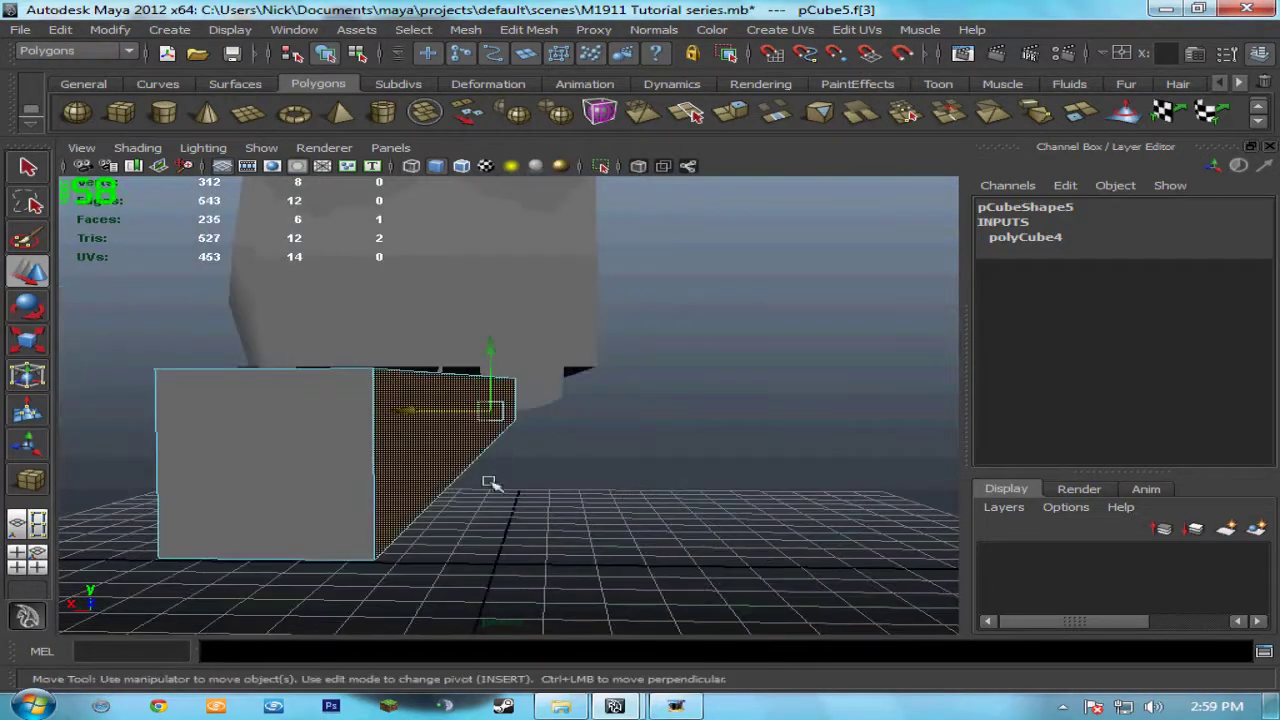
key(Delete)
Step: Add linear divisions to the whole frame box, with 4 divisions in U and 4 in V
alt+drag(143, 492, 395, 468)
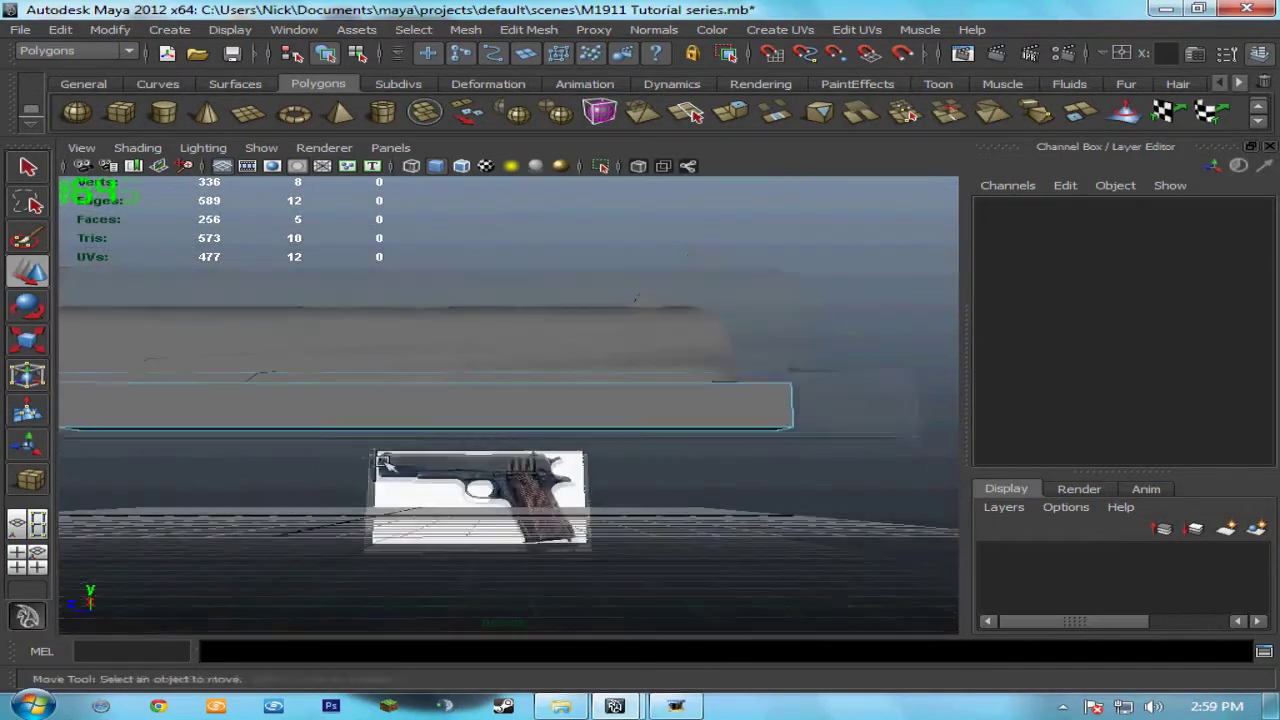
click(425, 425)
alt+drag(425, 425, 409, 380)
right_drag(405, 375, 509, 337)
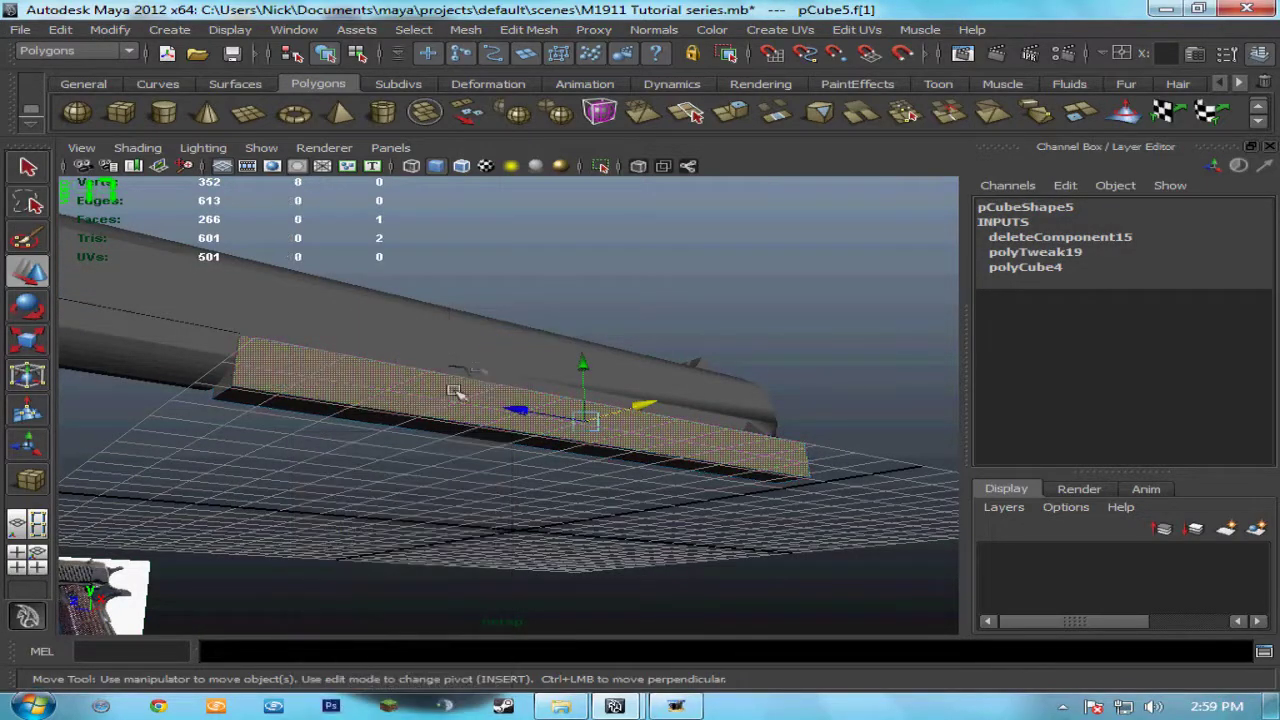
alt+drag(412, 457, 400, 486)
click(528, 29)
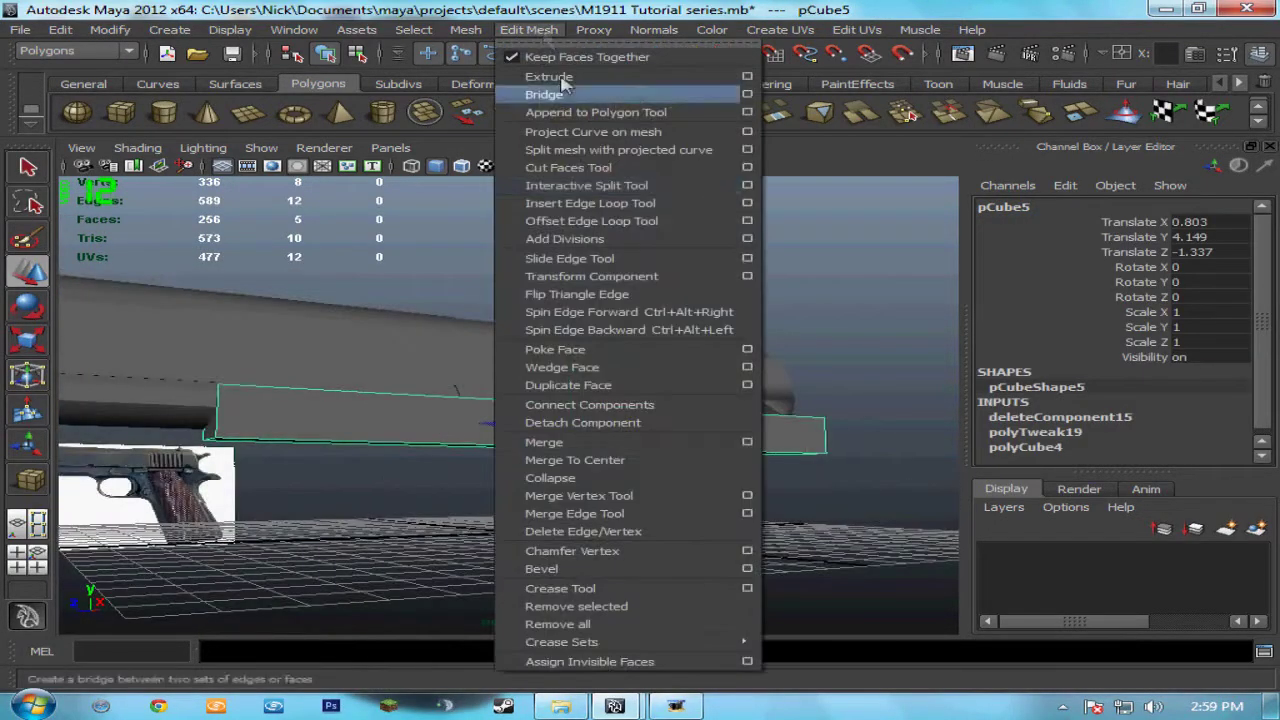
click(747, 239)
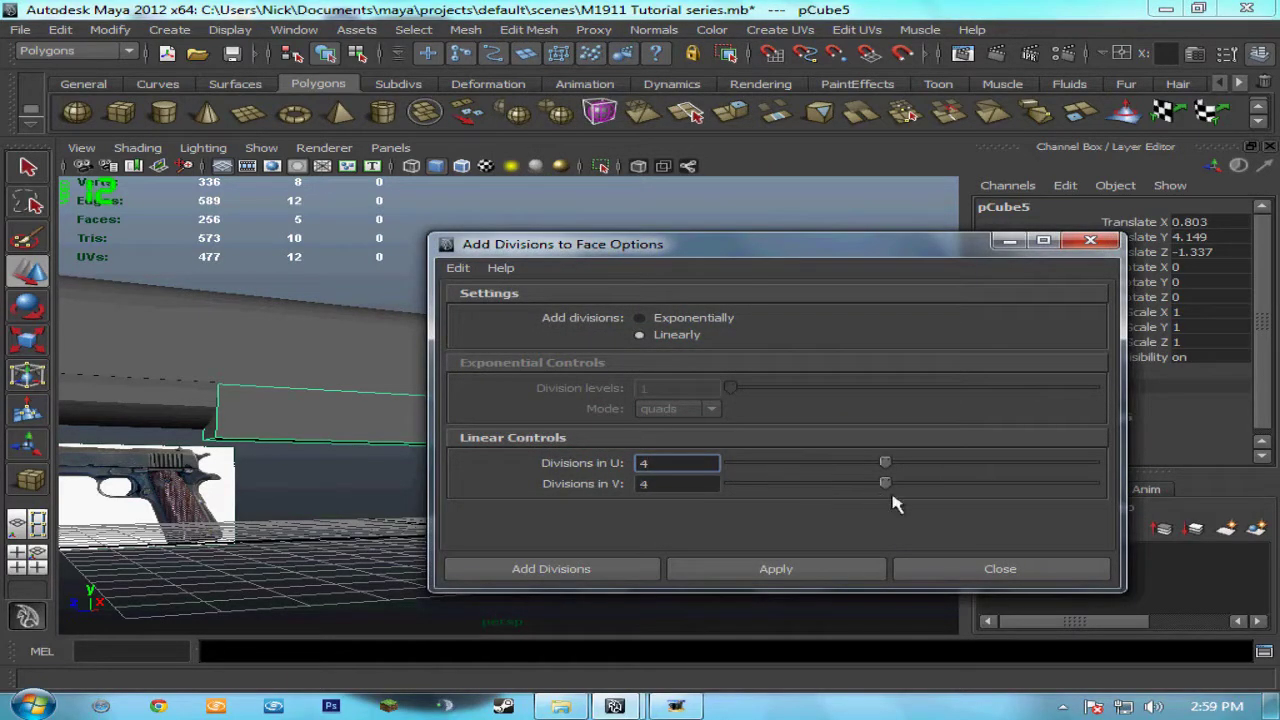
click(545, 568)
Step: Examine how the divided frame box lines up with the reference pistol from the trigger guard back to the rear tang
alt+drag(400, 530, 563, 480)
key(space)
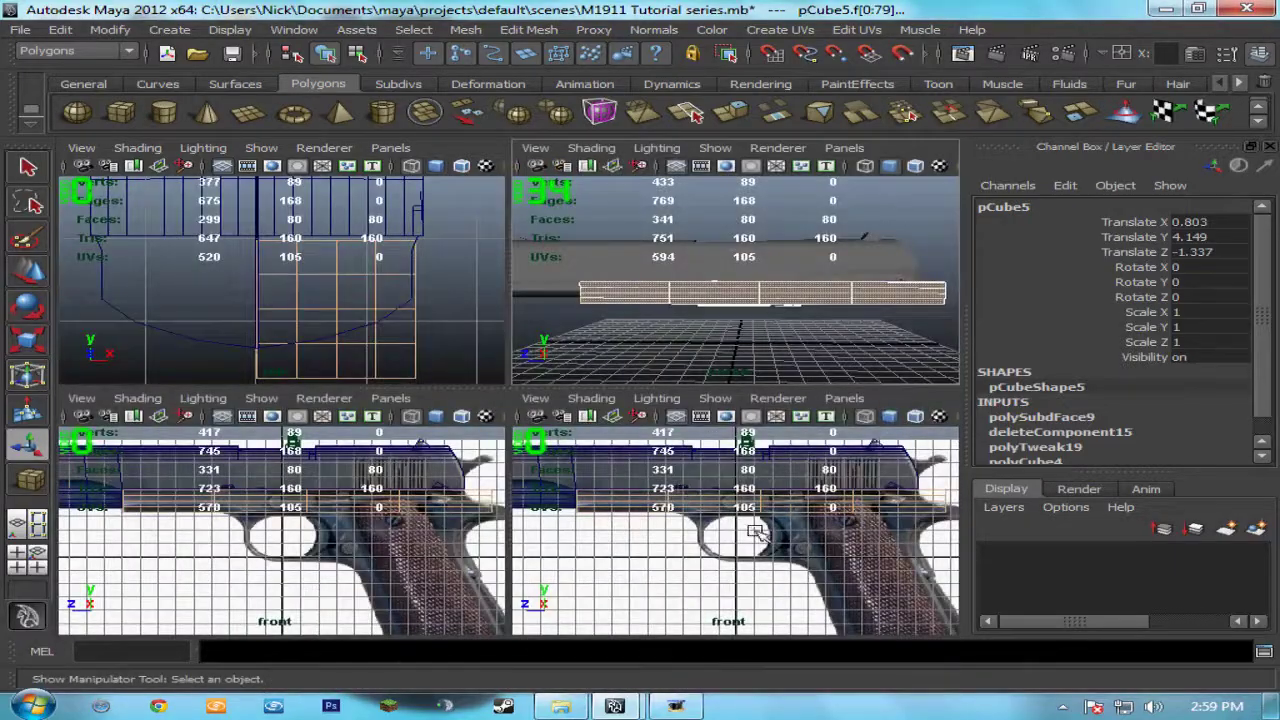
key(space)
scroll(440, 443, up, 4)
mouse_move(230, 362)
alt+middle_down()
mouse_move(457, 391)
mouse_move(392, 393)
alt+middle_up()
mouse_move(552, 400)
alt+middle_down()
mouse_move(293, 416)
mouse_move(263, 403)
alt+middle_up()
scroll(263, 403, up, 2)
alt+middle_drag(111, 408, 250, 385)
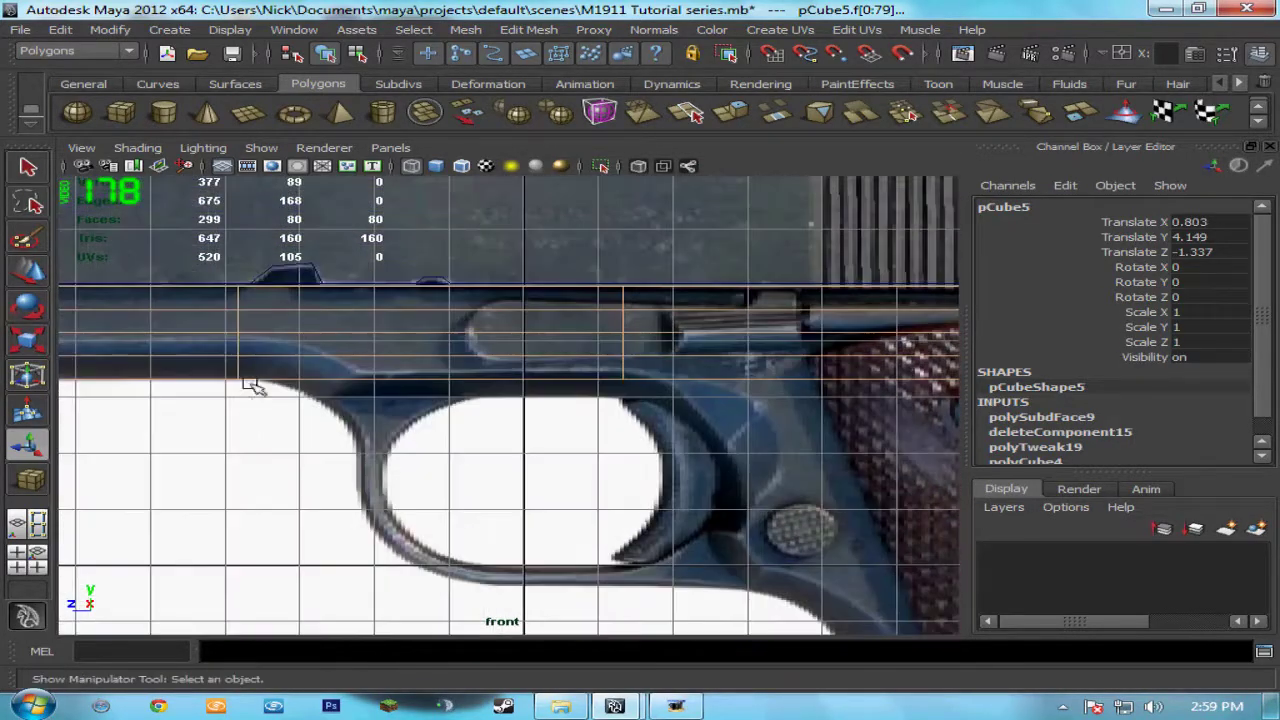
mouse_move(700, 448)
alt+middle_down()
mouse_move(250, 461)
mouse_move(582, 460)
alt+middle_up()
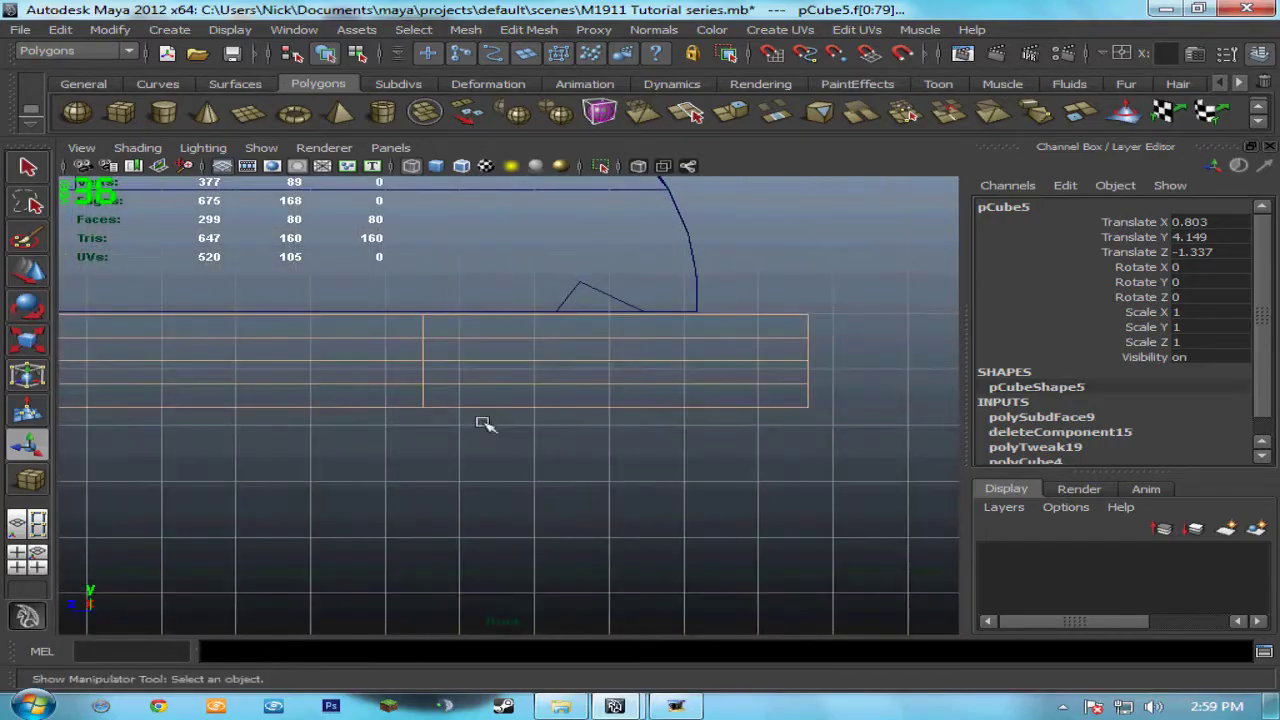
alt+middle_drag(612, 415, 666, 428)
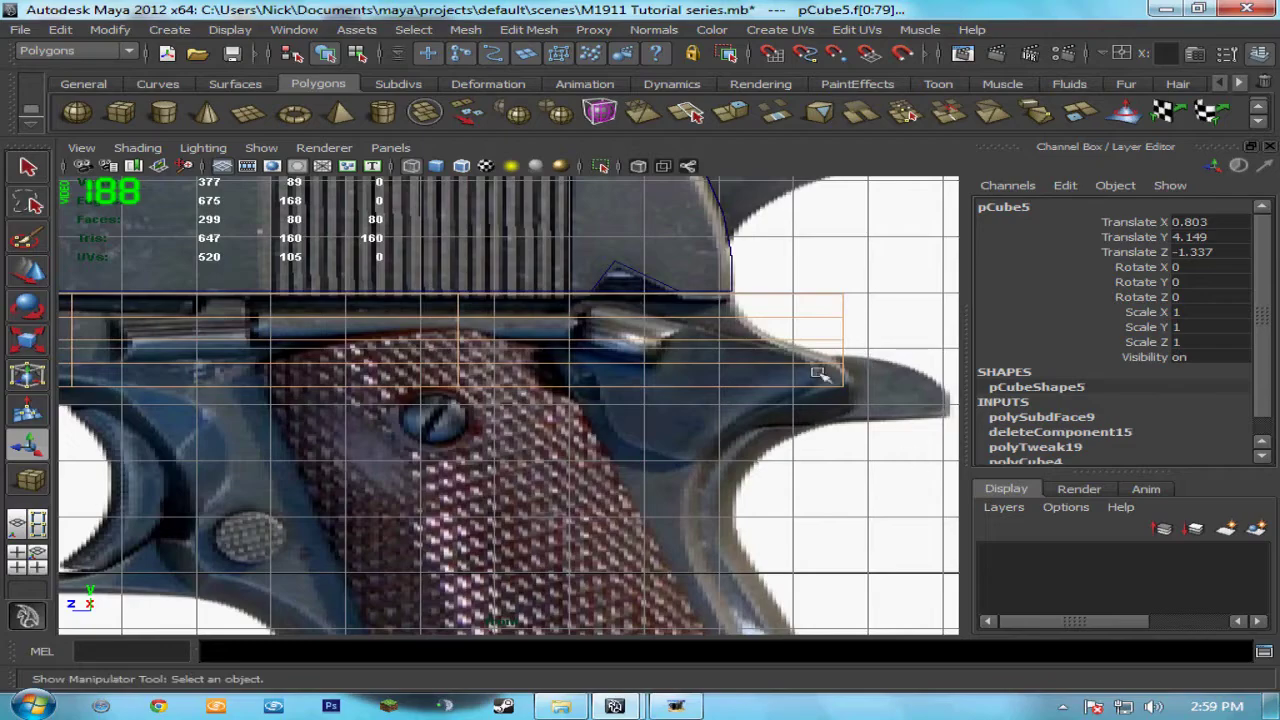
alt+middle_drag(262, 438, 812, 302)
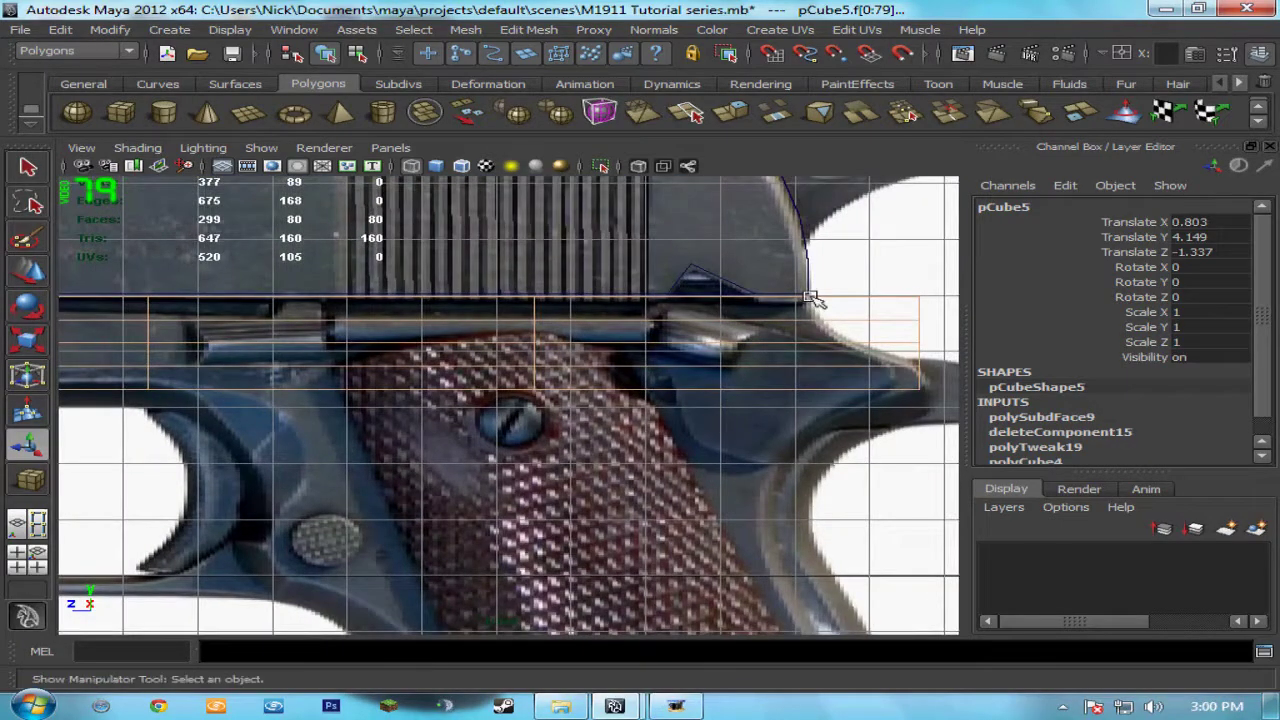
Step: Insert a vertical edge loop around the frame box directly below the slide's rear edge
click(528, 29)
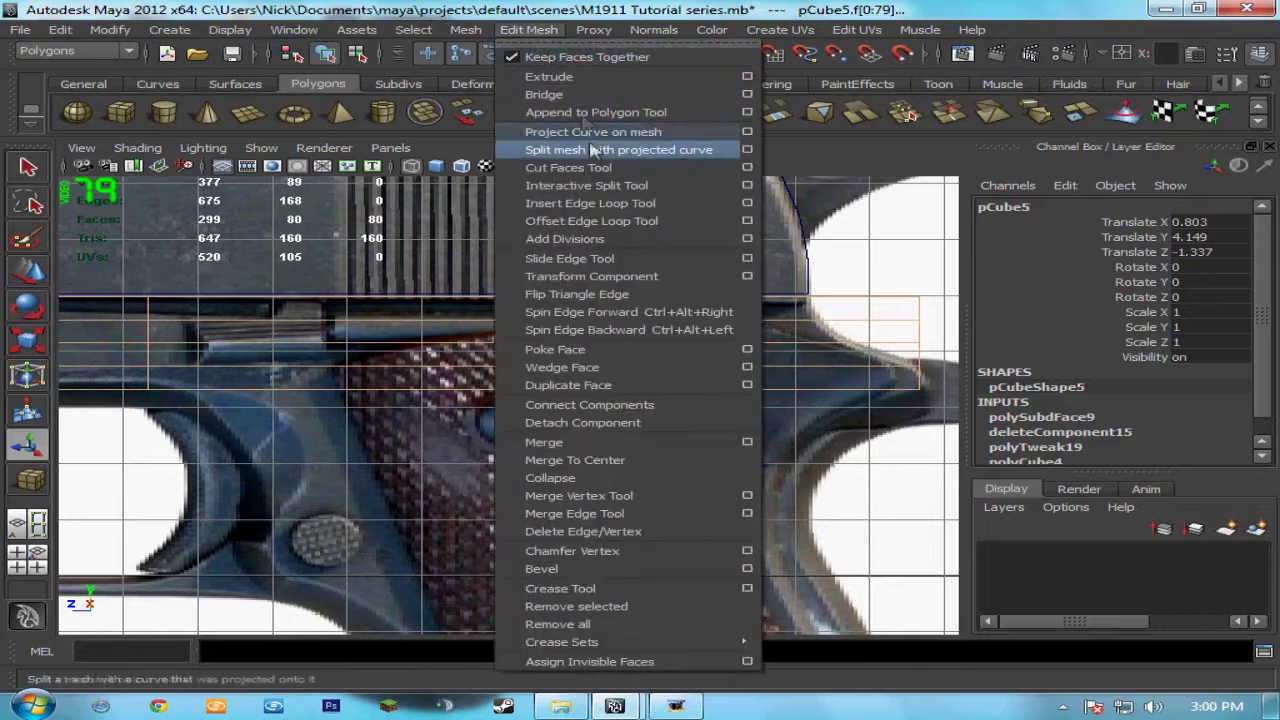
click(590, 203)
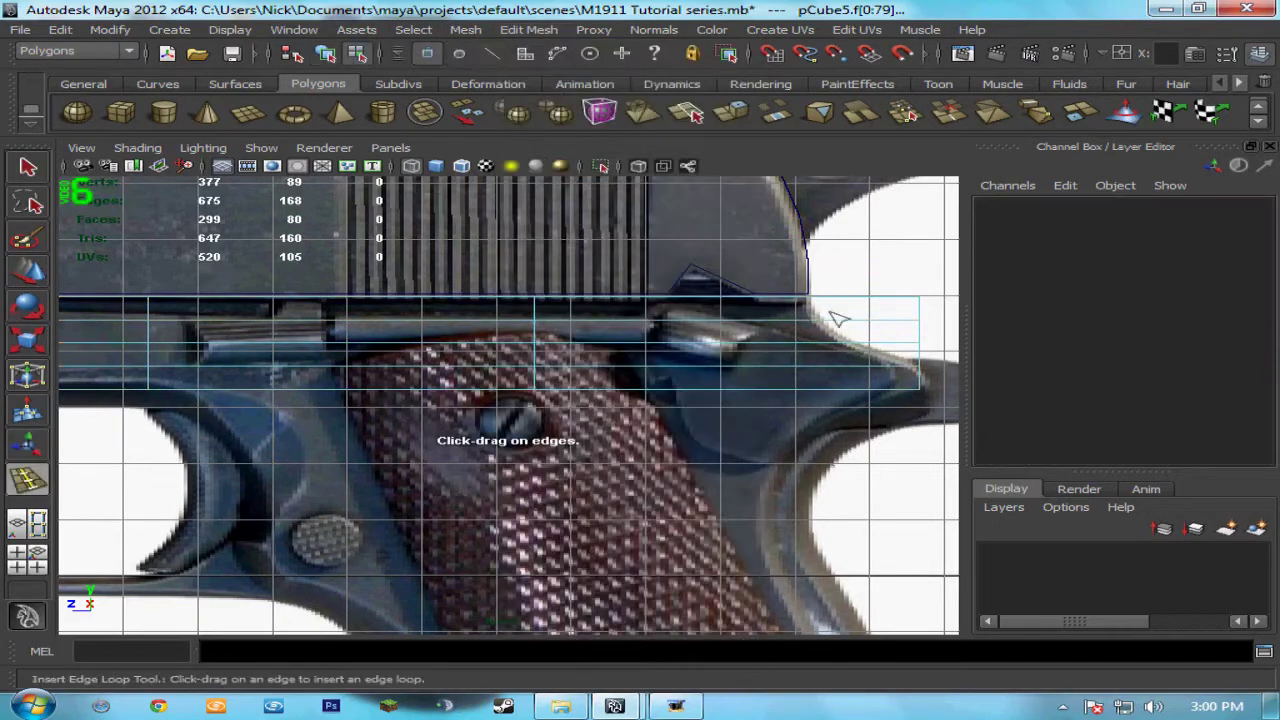
drag(812, 300, 816, 310)
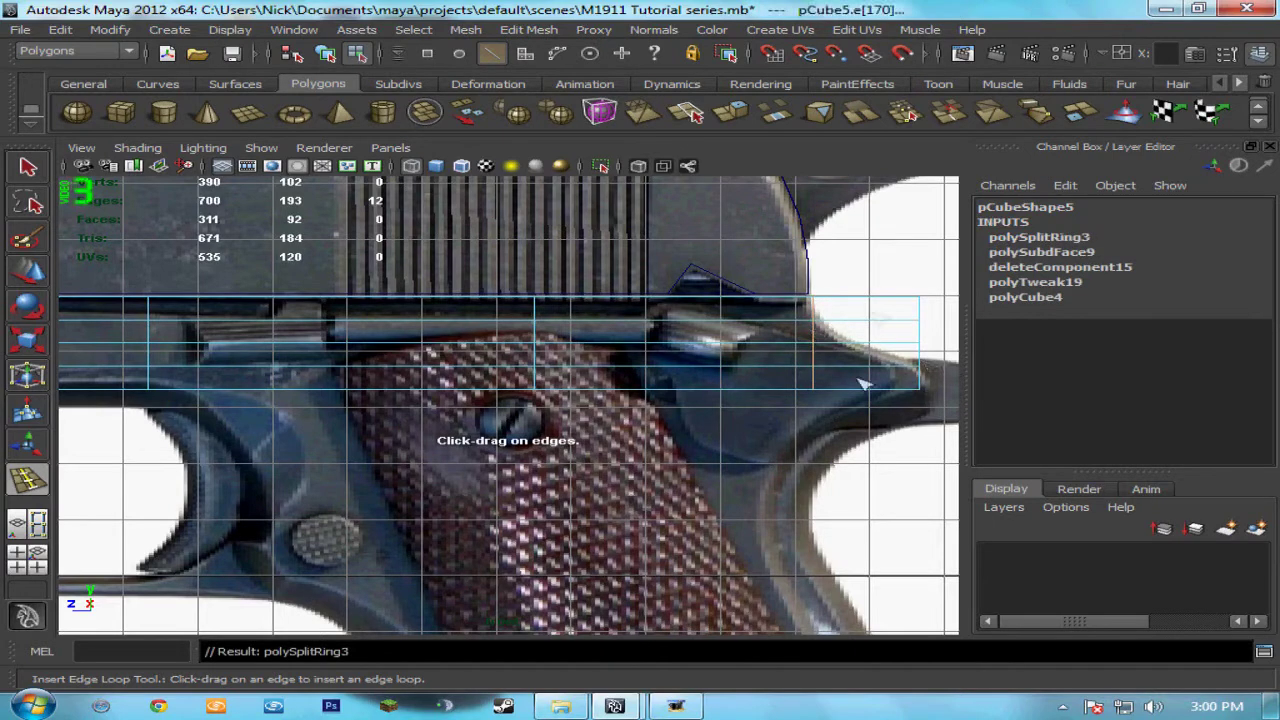
Step: Move all vertices of the new rear edge loop forward along Z, under the small triangular notch at the slide's lower edge
right_drag(806, 345, 795, 297)
key(w)
right_drag(874, 294, 789, 291)
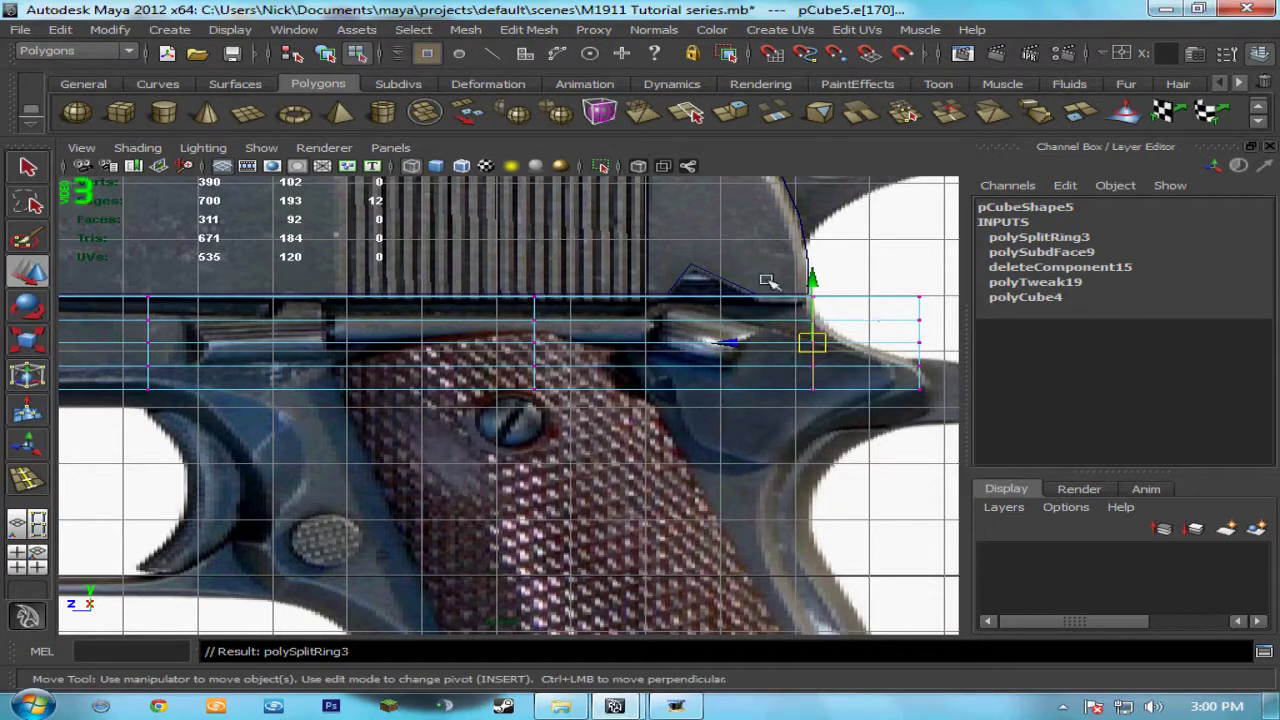
drag(829, 300, 830, 301)
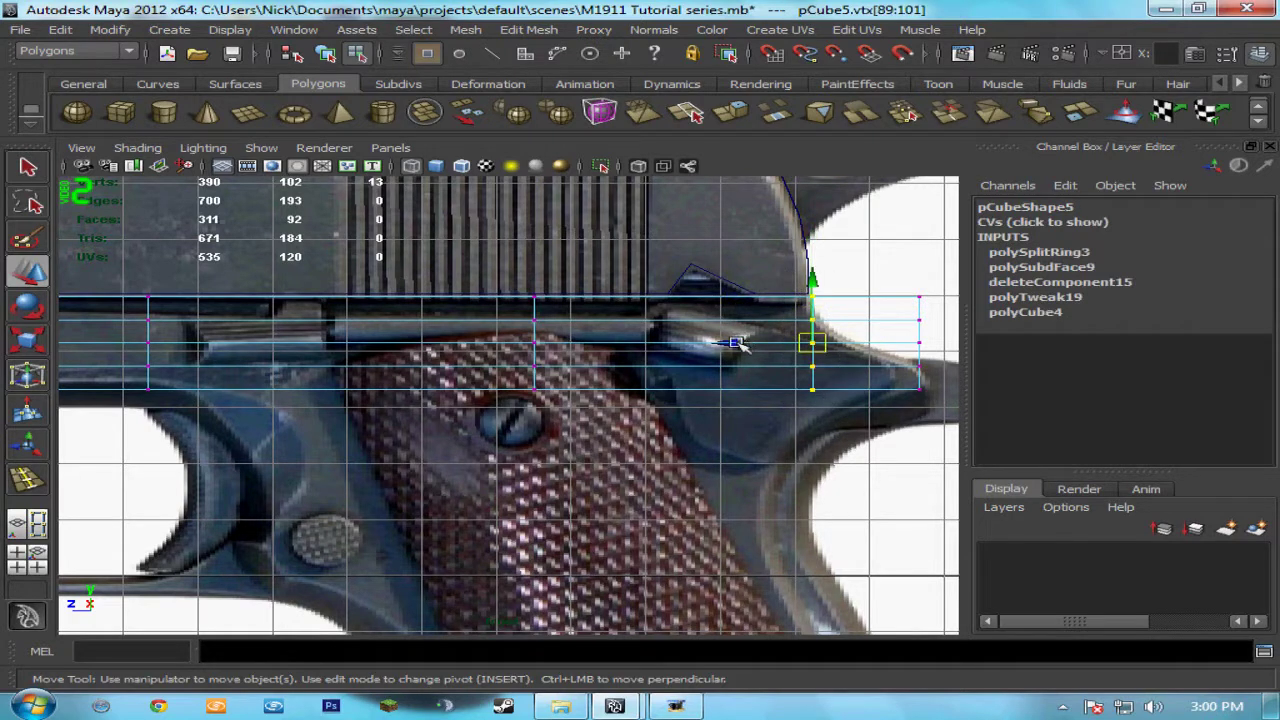
drag(735, 343, 622, 372)
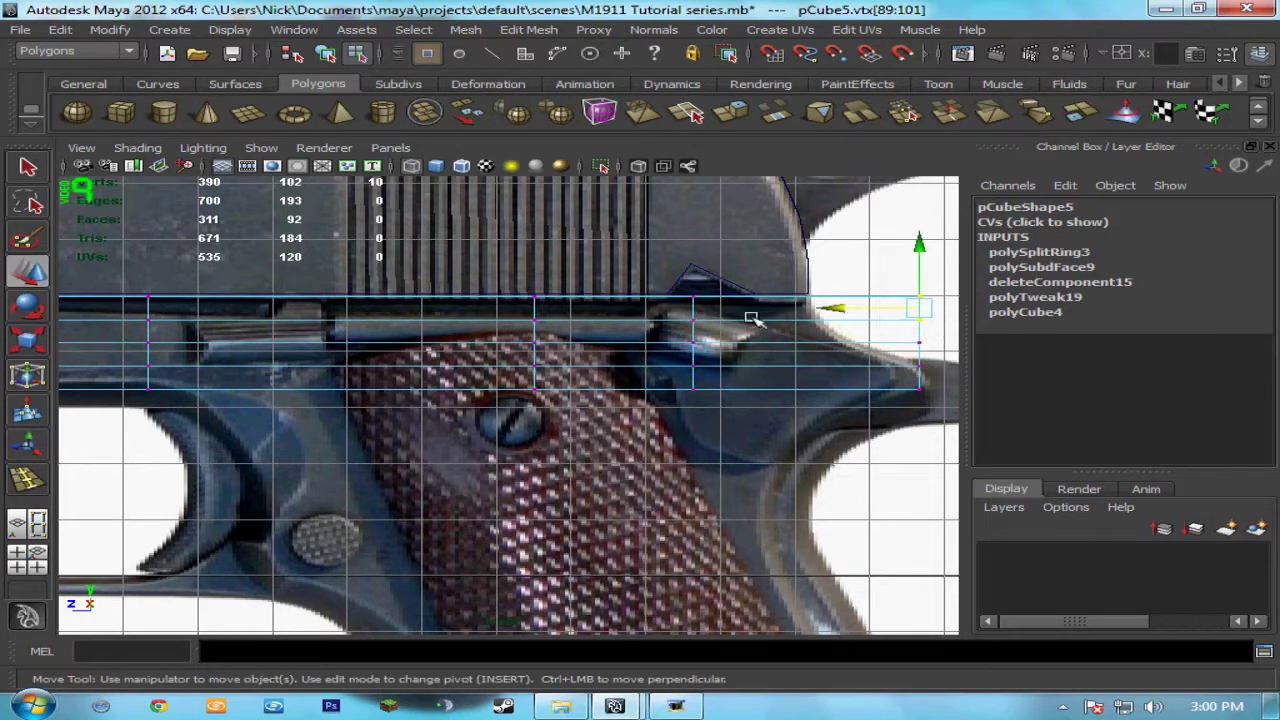
Step: Shift the frame's rear-end vertex rows along Z to follow the tang's curve, with the top two rows at the slide's rear edge
drag(830, 308, 733, 316)
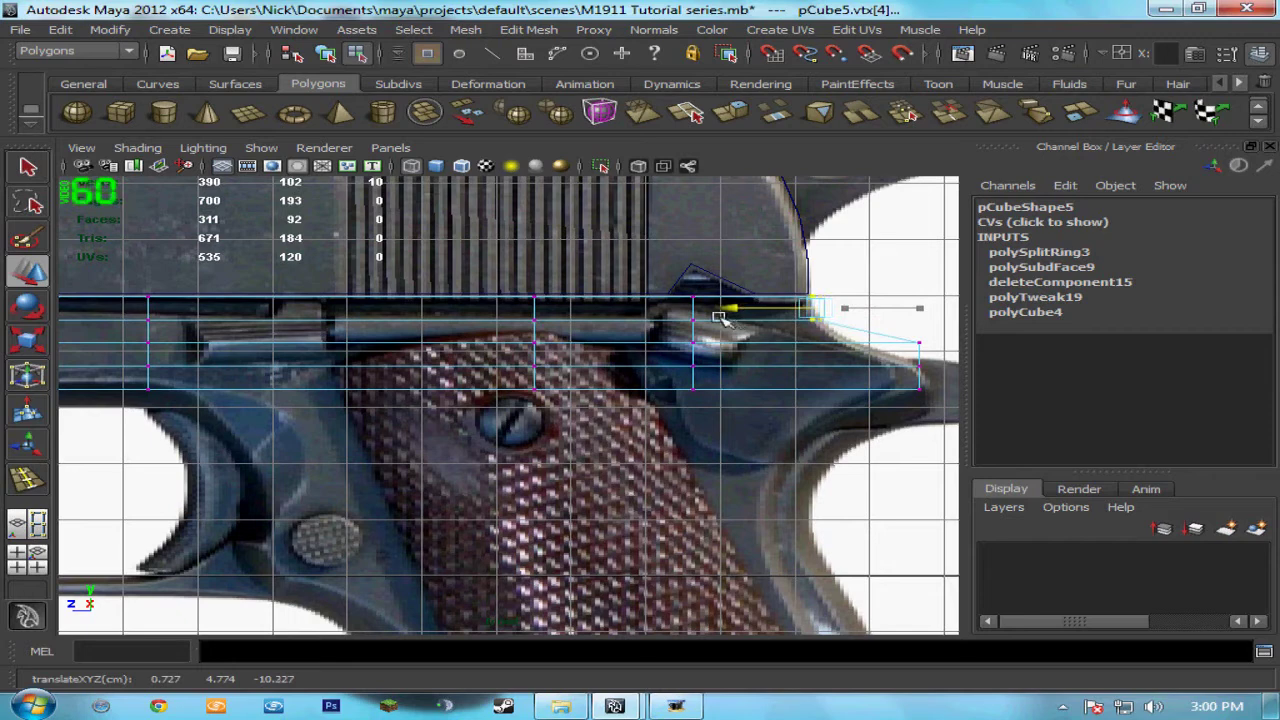
drag(897, 333, 944, 358)
drag(845, 343, 775, 345)
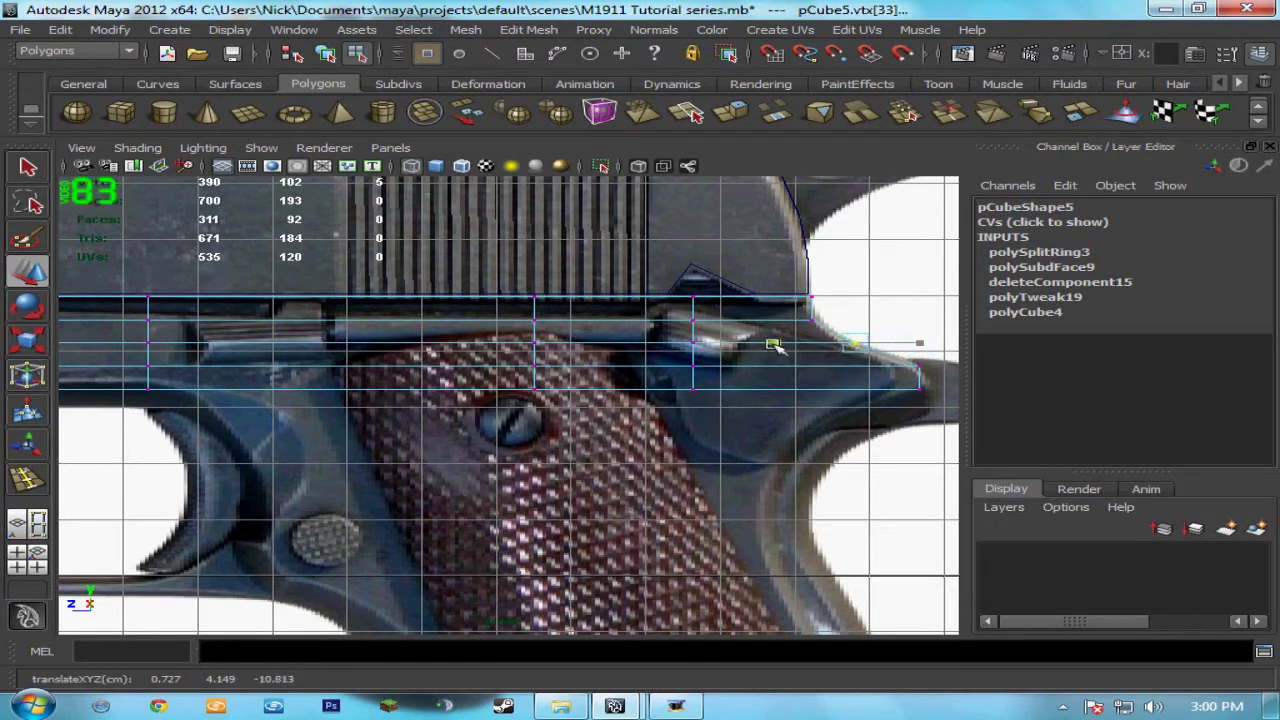
drag(889, 377, 850, 393)
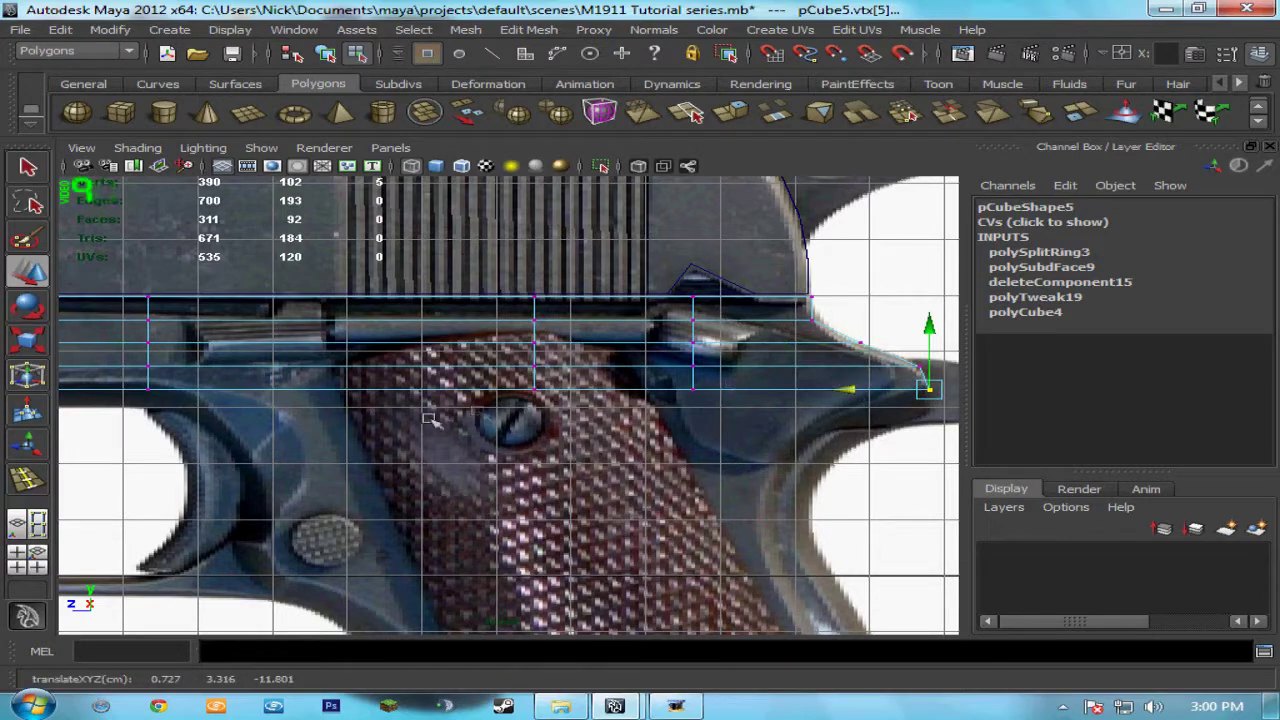
Step: Insert a vertical edge loop around the frame at the front of the trigger guard in the reference image
key(space)
drag(440, 396, 438, 396)
alt+middle_drag(370, 394, 658, 378)
alt+middle_drag(186, 363, 718, 381)
alt+middle_drag(361, 381, 486, 371)
key(space)
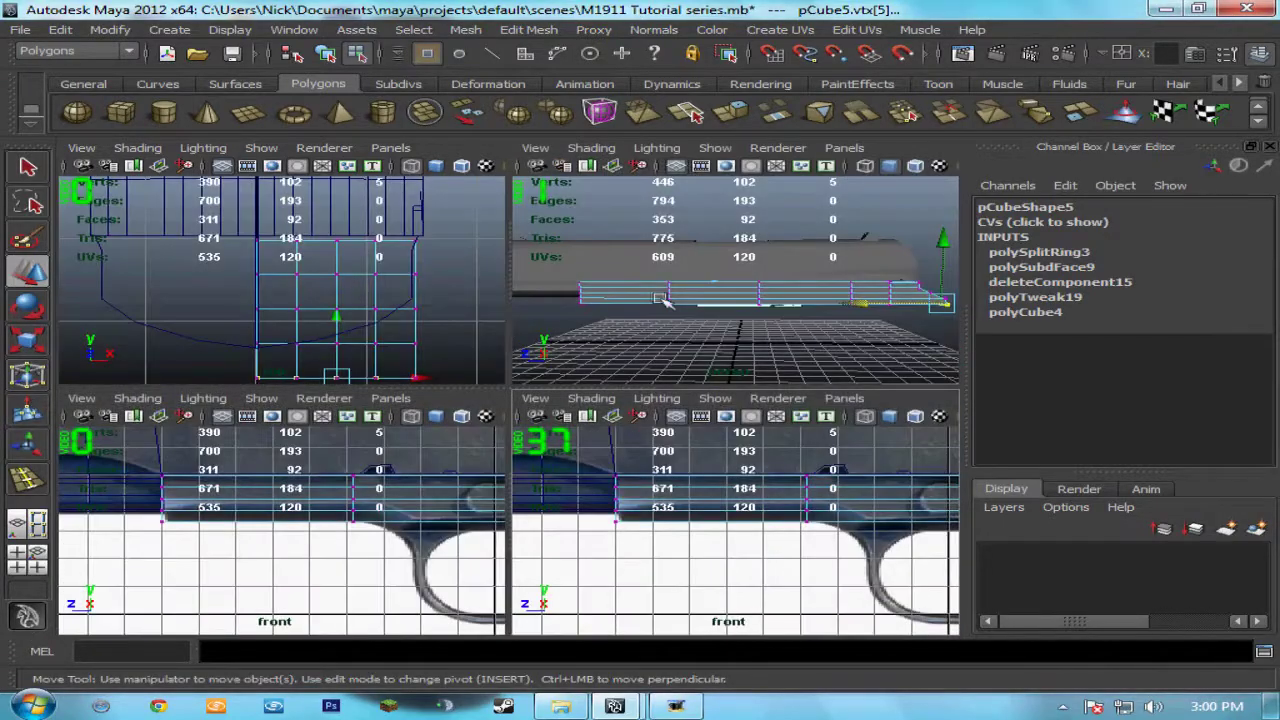
key(space)
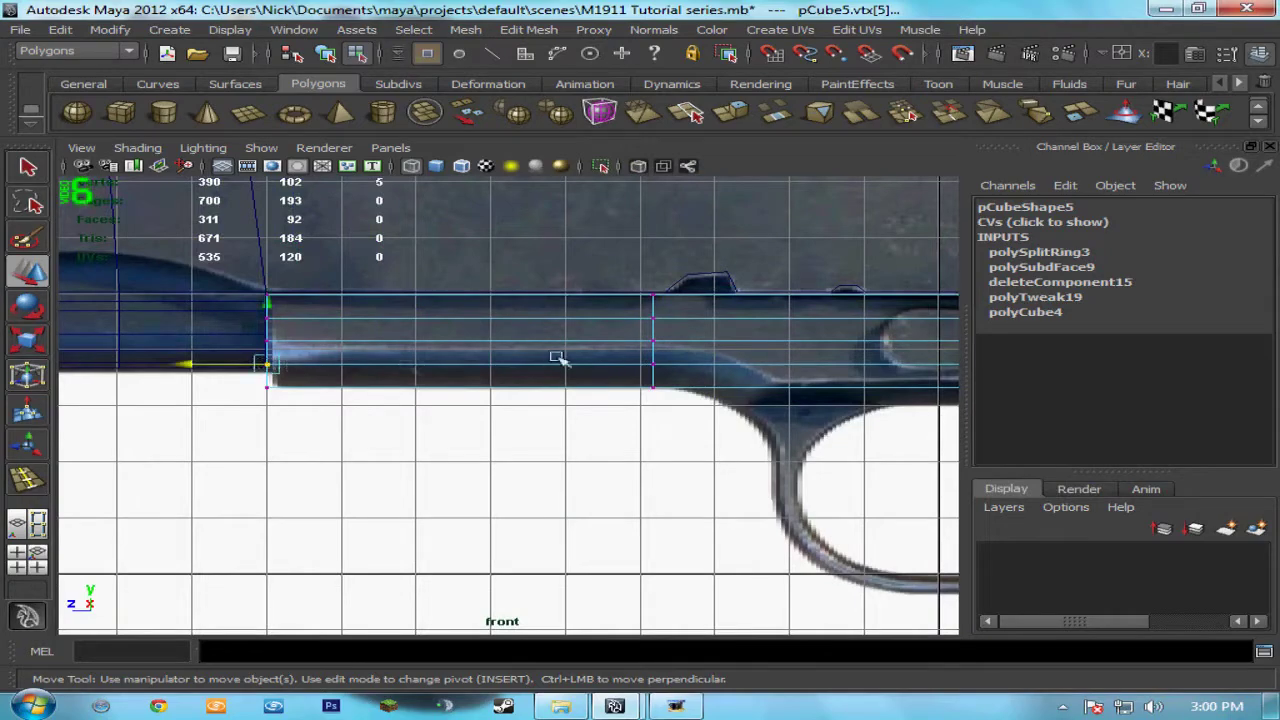
alt+middle_drag(587, 395, 334, 371)
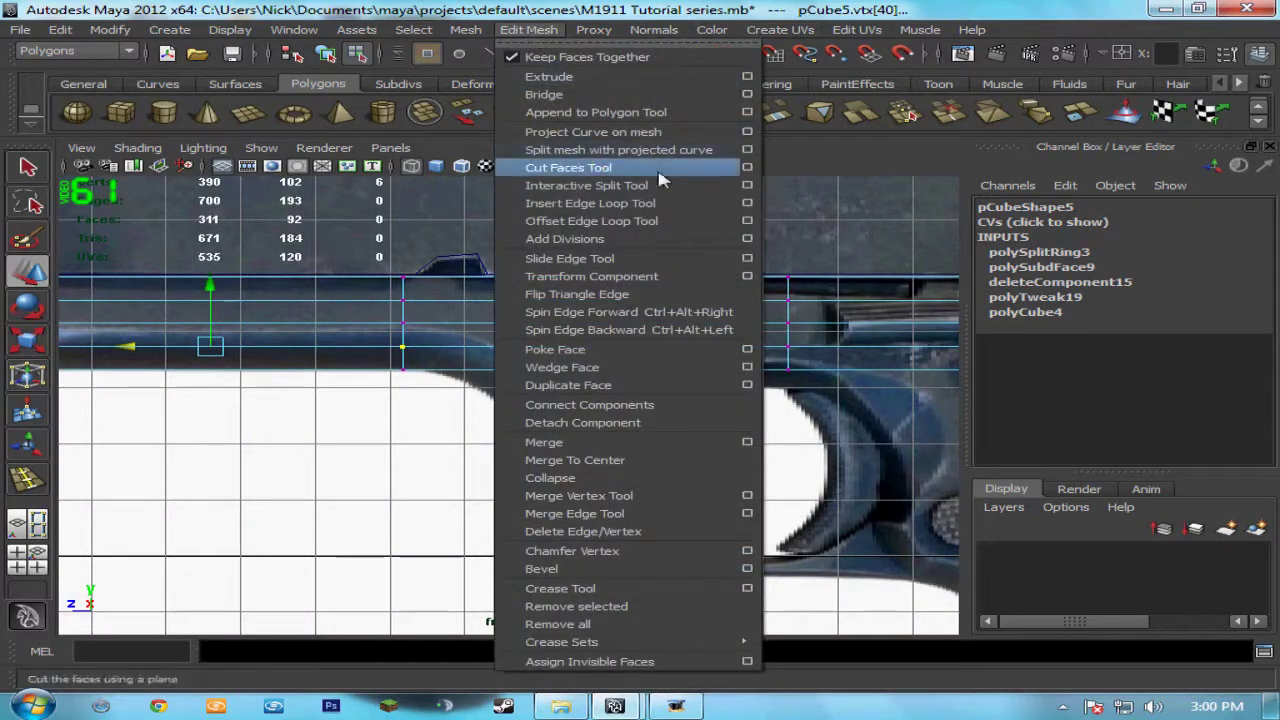
click(590, 203)
drag(480, 288, 528, 296)
Step: Move the frame's front-end vertices slightly backward along Z to match the front edge in the reference image
alt+middle_drag(700, 351, 777, 353)
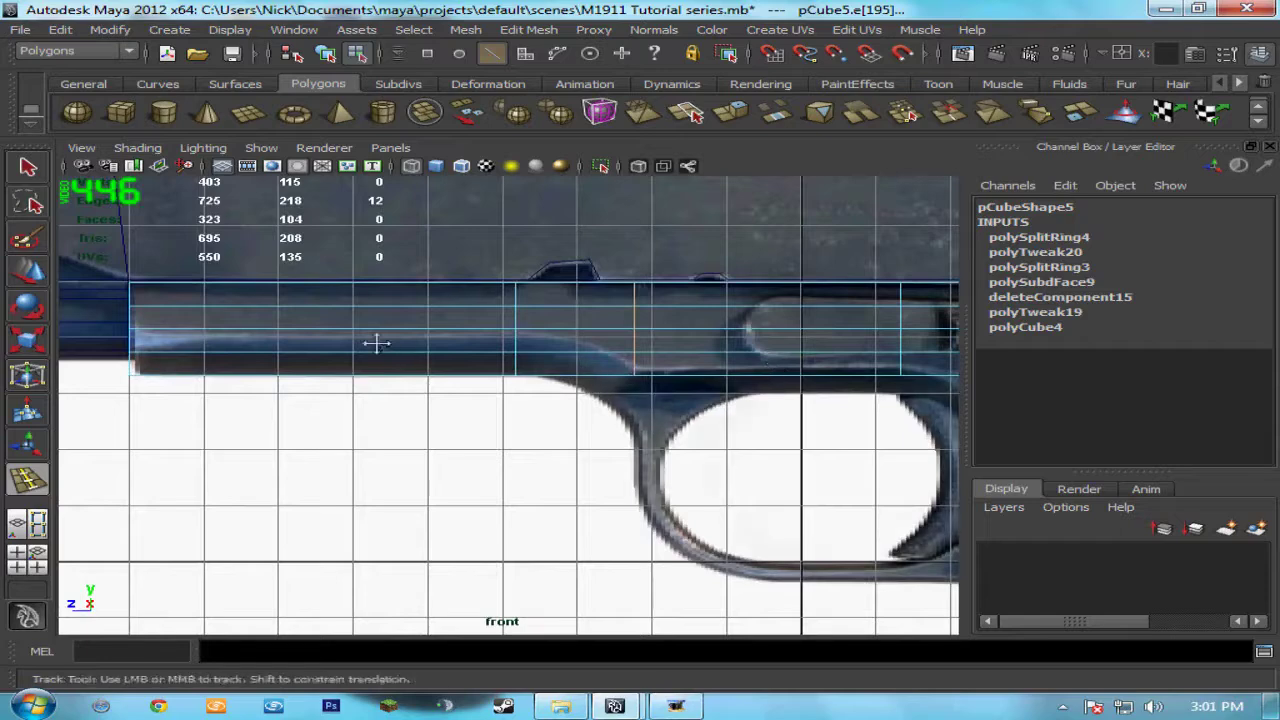
alt+middle_drag(371, 343, 452, 343)
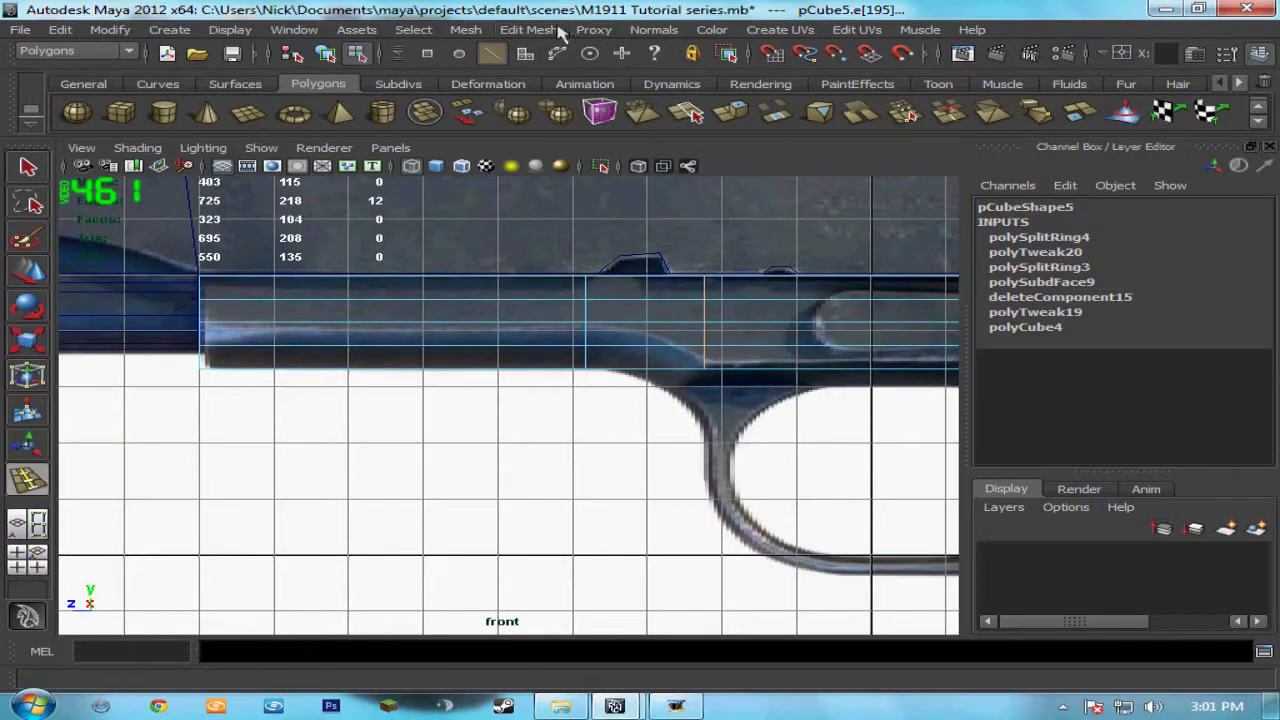
key(w)
right_click(219, 282)
right_drag(256, 279, 190, 280)
drag(165, 258, 215, 372)
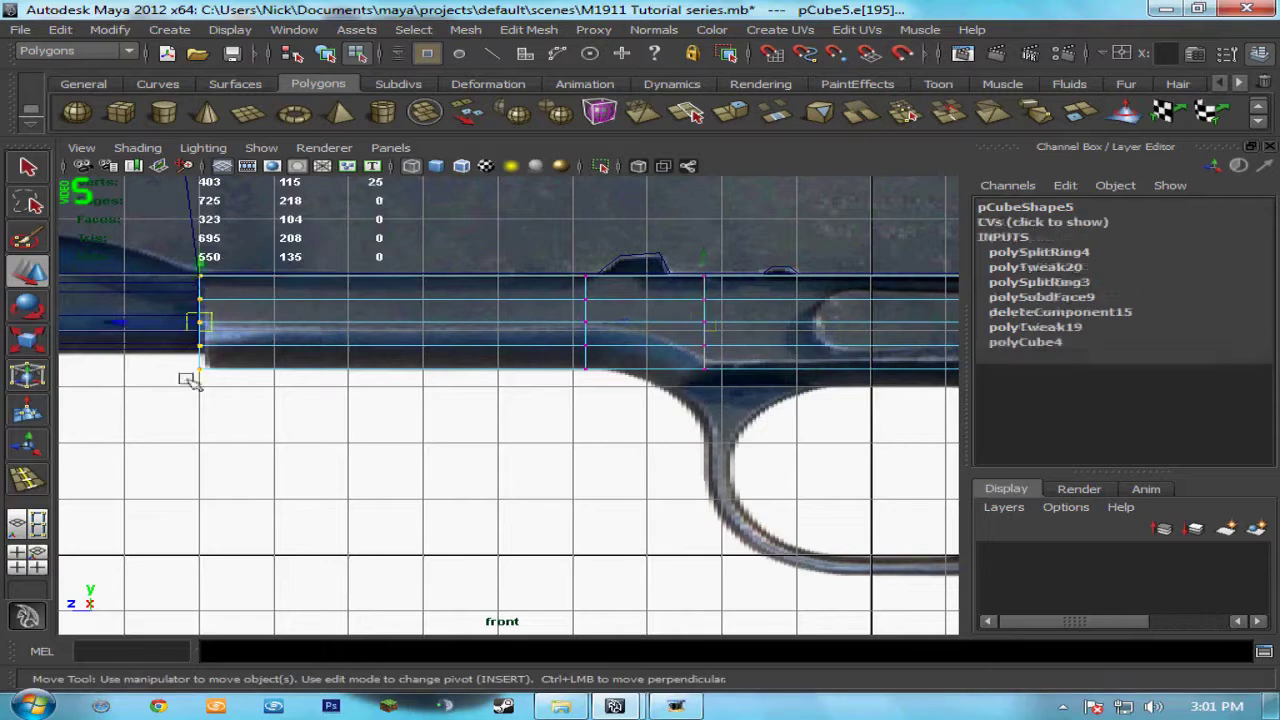
drag(121, 323, 125, 326)
click(257, 294)
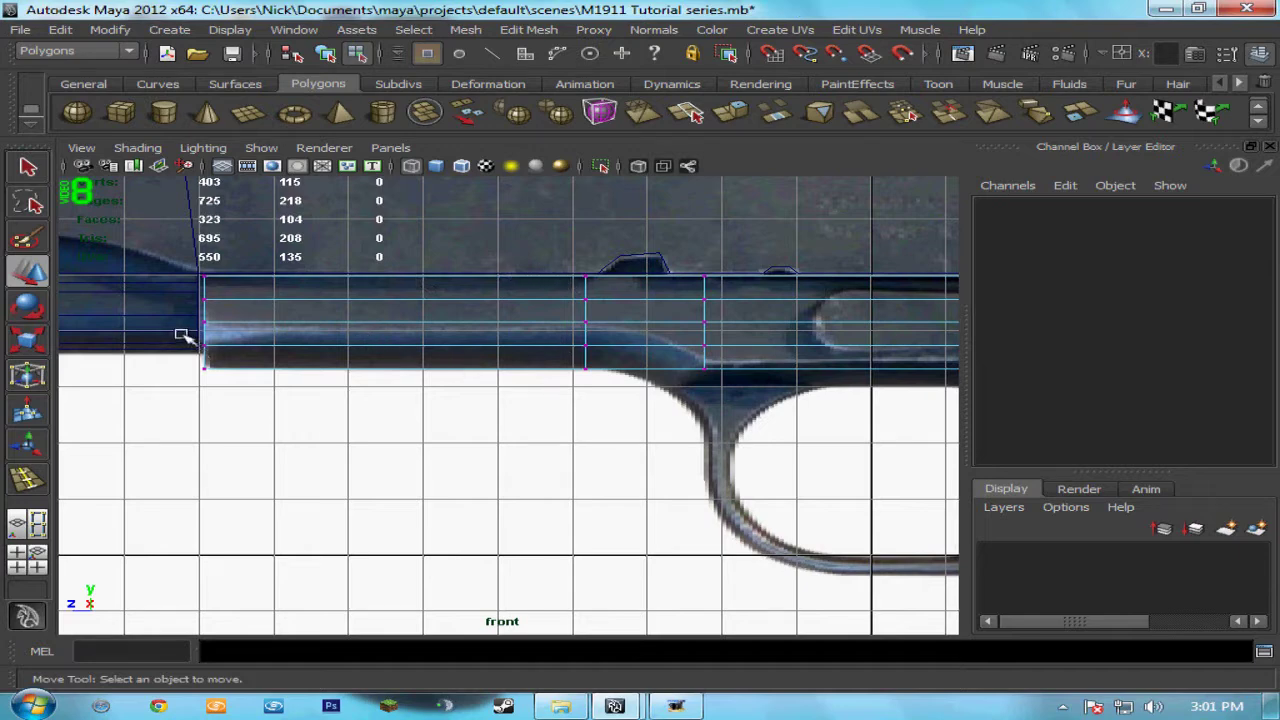
Step: Lower the middle vertex row of the frame's front section to about Y 4.049, along the highlight line in the reference
drag(228, 340, 614, 348)
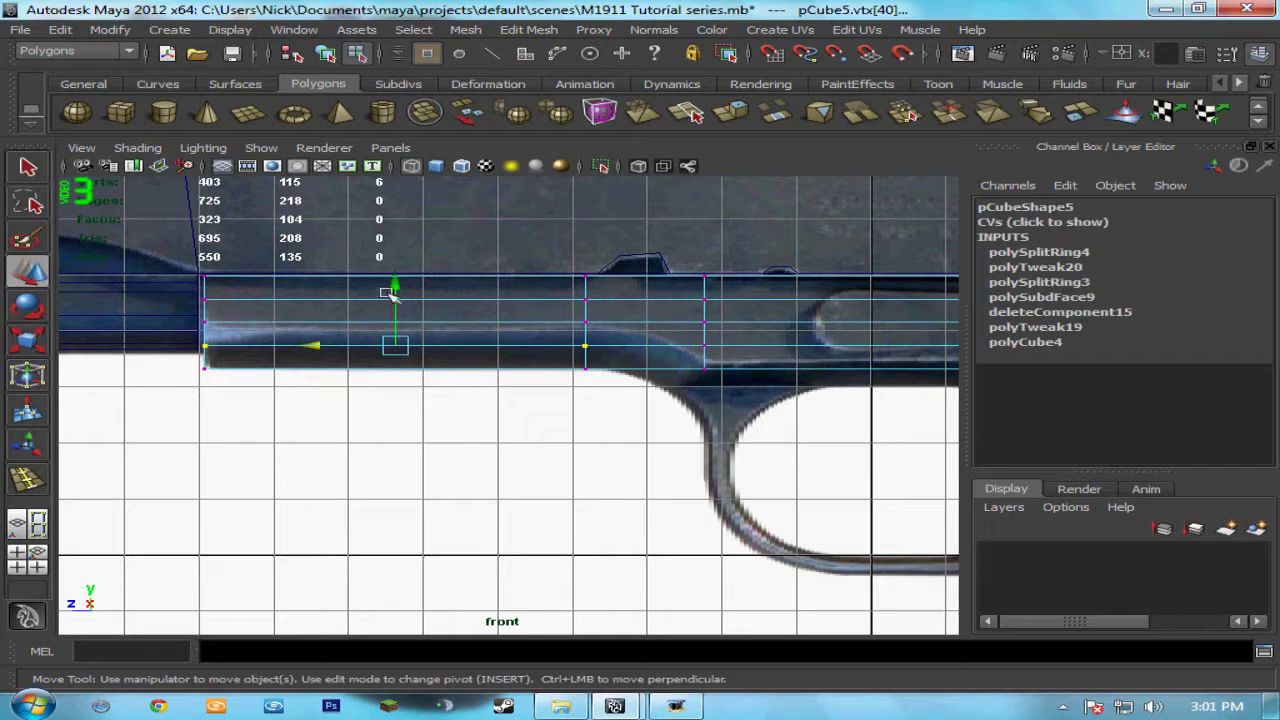
drag(268, 321, 466, 334)
drag(630, 327, 631, 328)
drag(399, 269, 406, 280)
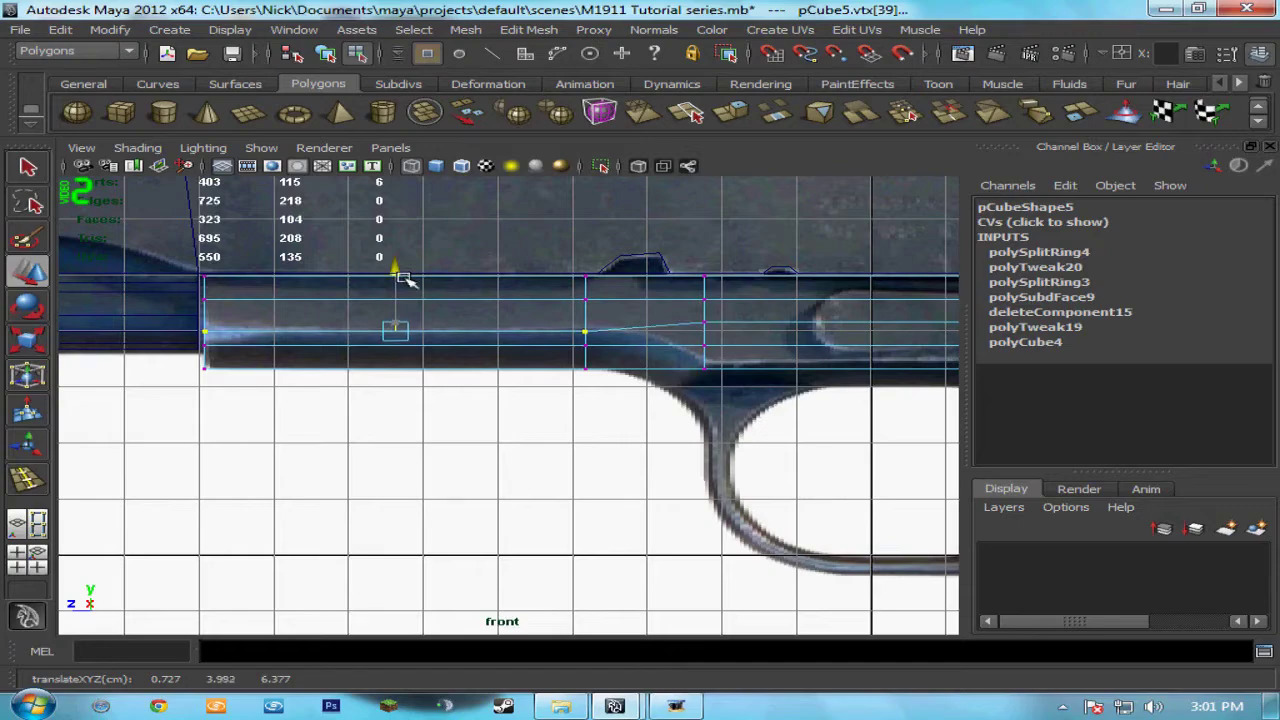
key(ctrl+z)
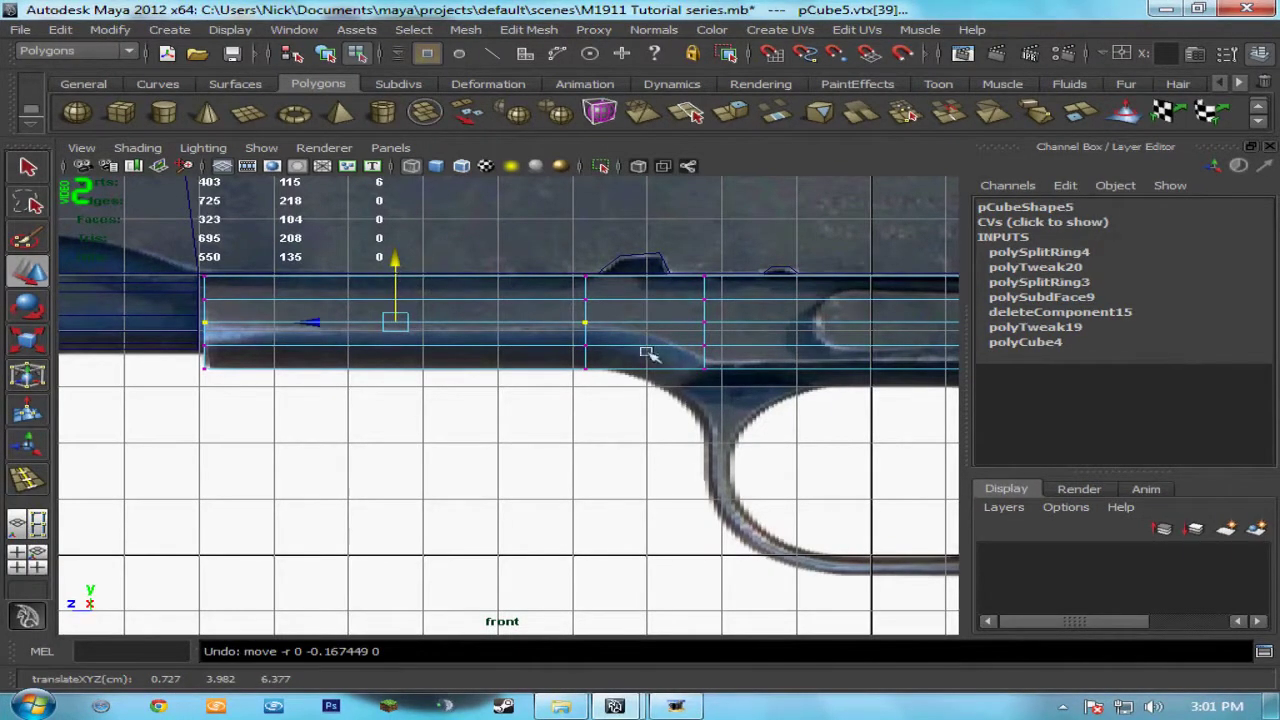
drag(399, 265, 397, 270)
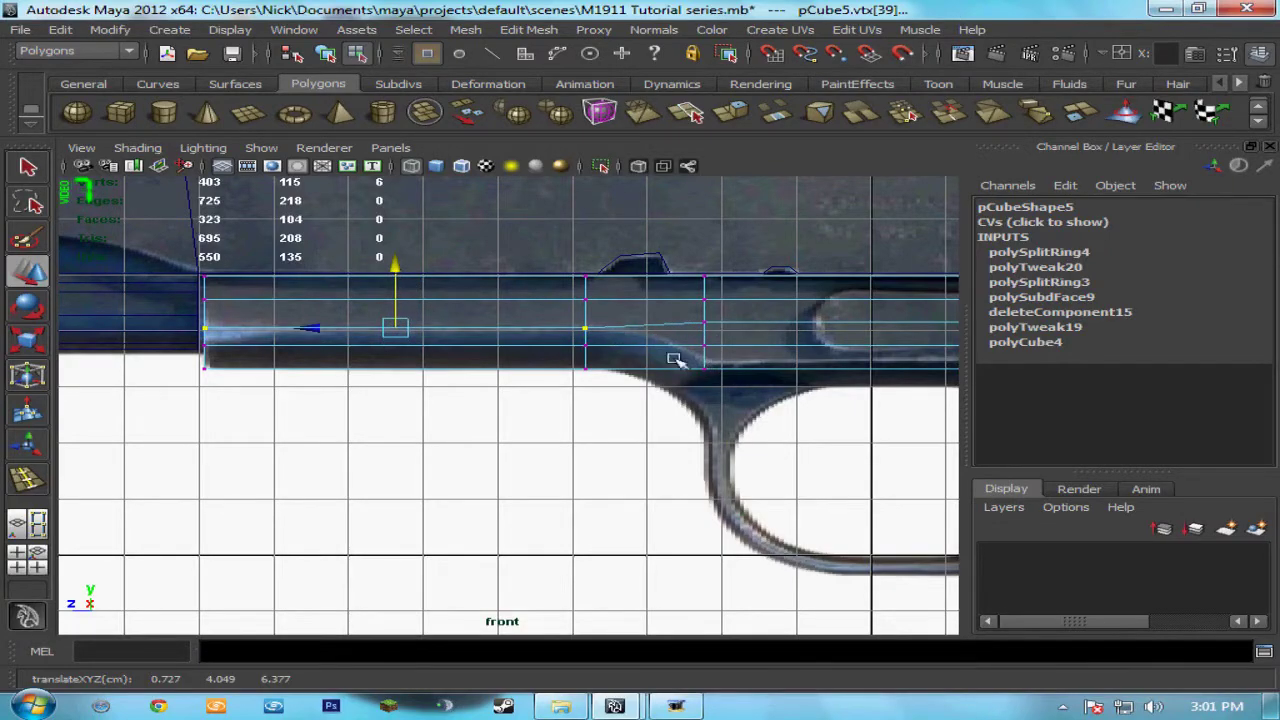
Step: Lower the frame's bottom vertices between the trigger guard's front and the grip to the top of the trigger guard opening
alt+middle_drag(745, 397, 270, 392)
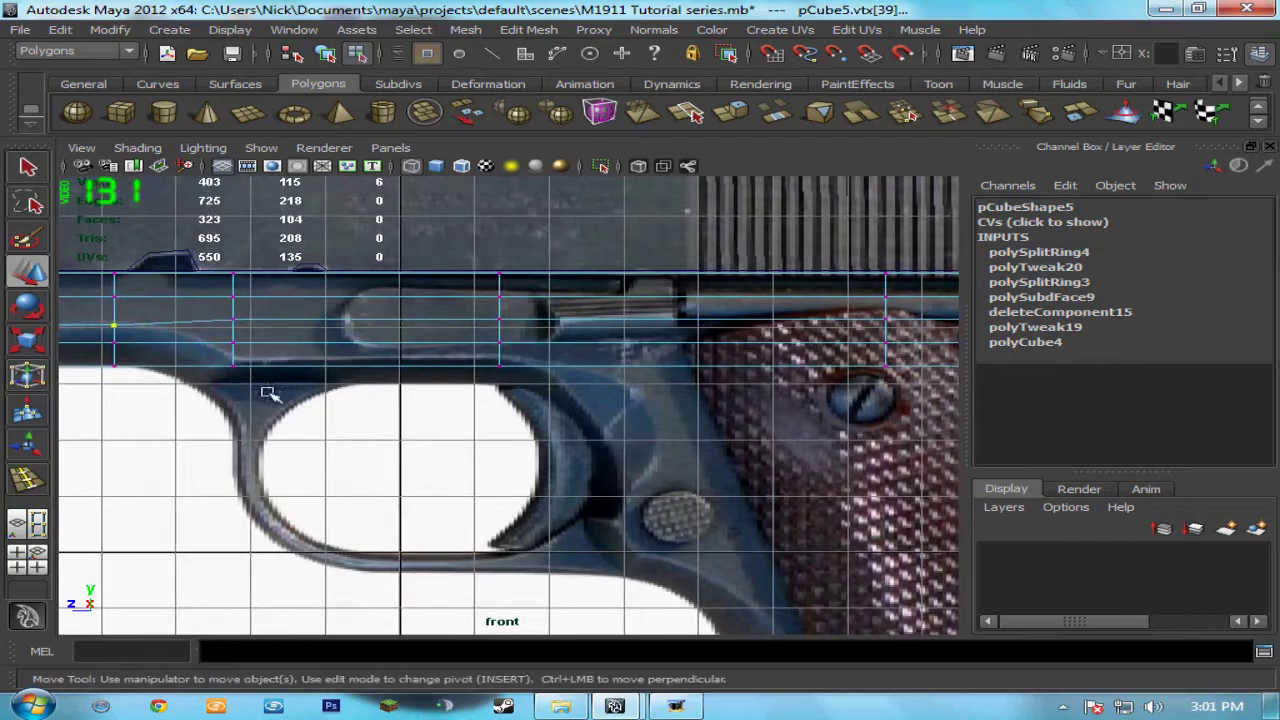
drag(190, 358, 925, 386)
scroll(830, 415, down, 3)
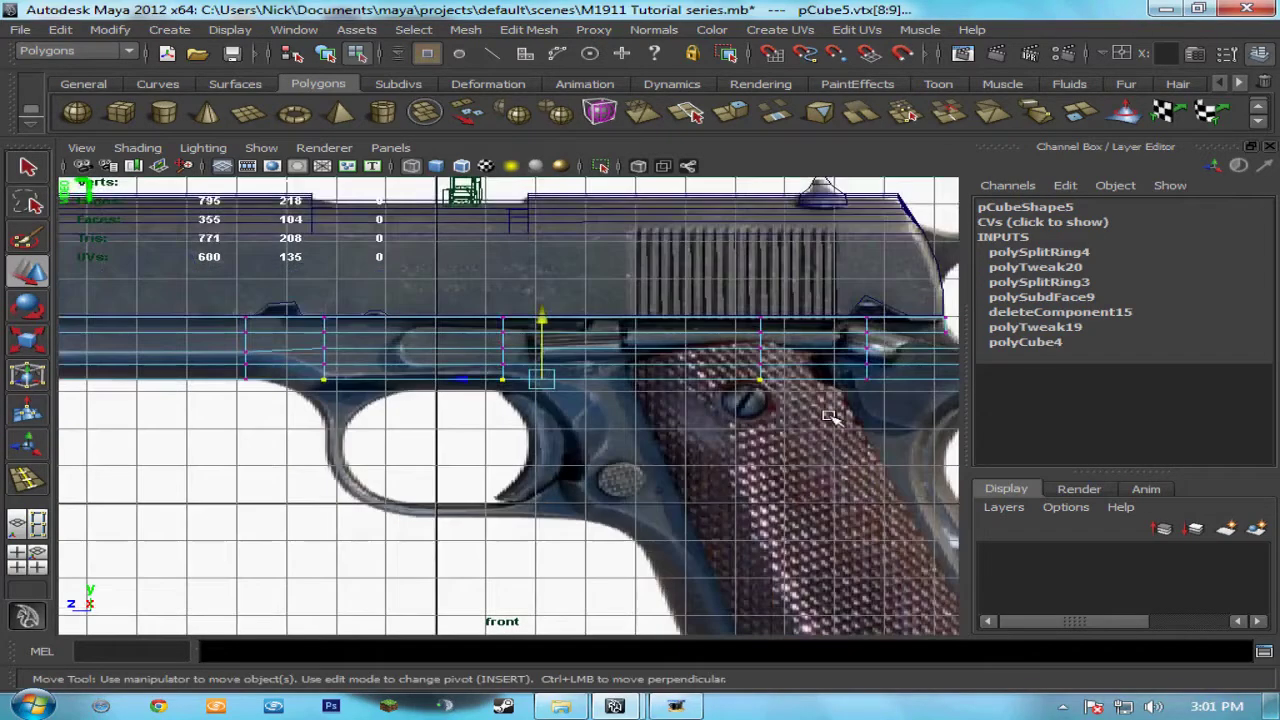
mouse_move(848, 436)
alt+middle_down()
mouse_move(676, 420)
mouse_move(830, 431)
alt+middle_up()
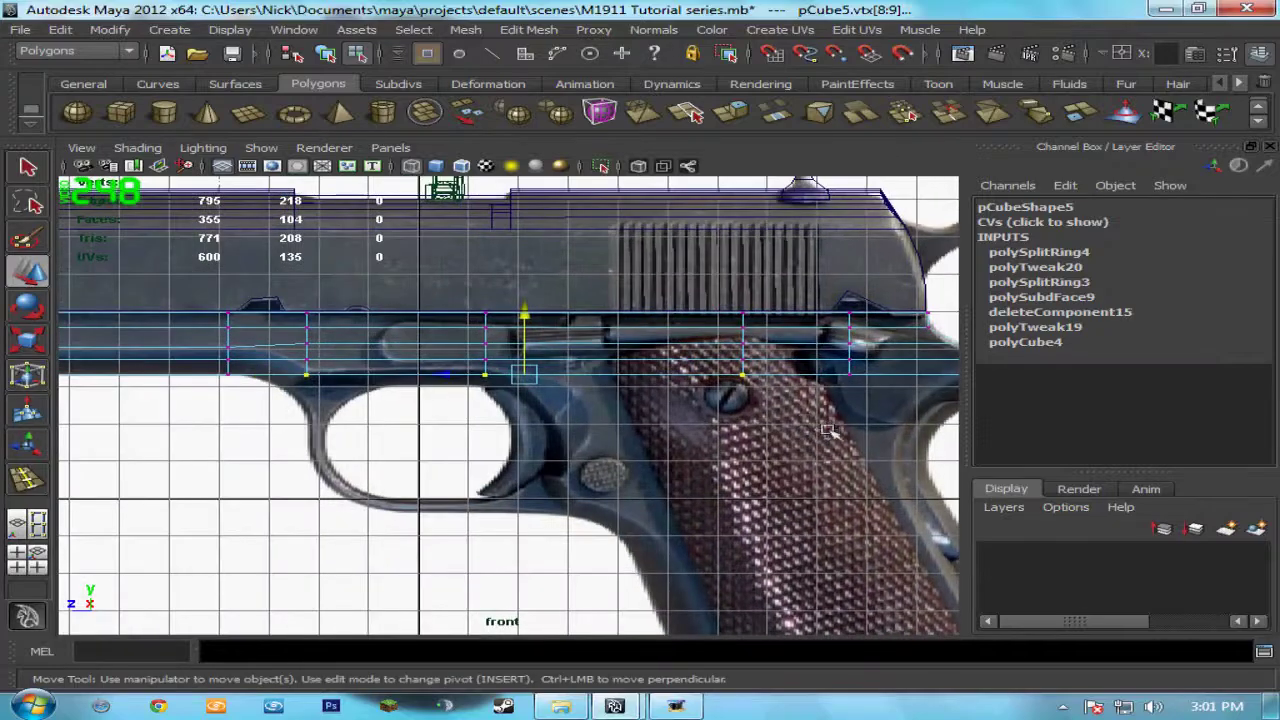
mouse_move(524, 314)
mouse_down()
mouse_move(538, 342)
mouse_move(540, 326)
mouse_up()
scroll(449, 360, up, 2)
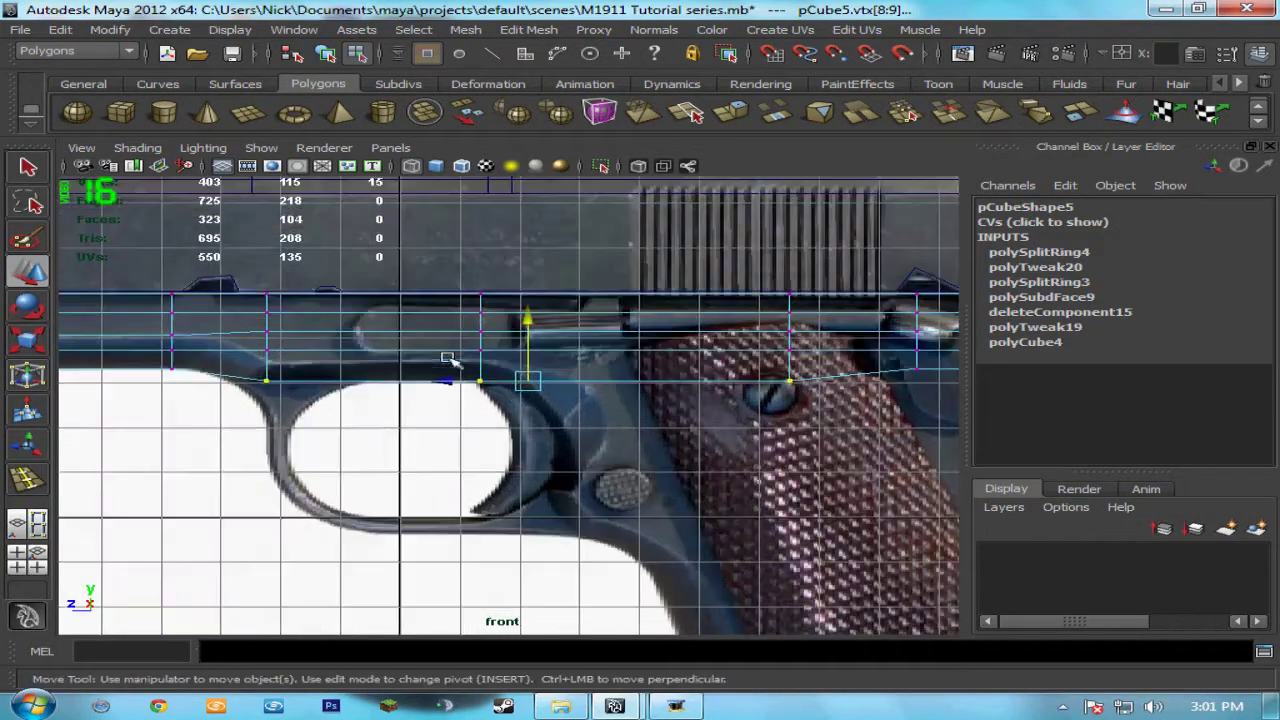
Step: Lower two pairs of outer side vertices above the trigger guard onto its dark upper band, the upper pair to about Y 3.453
alt+middle_drag(228, 370, 537, 343)
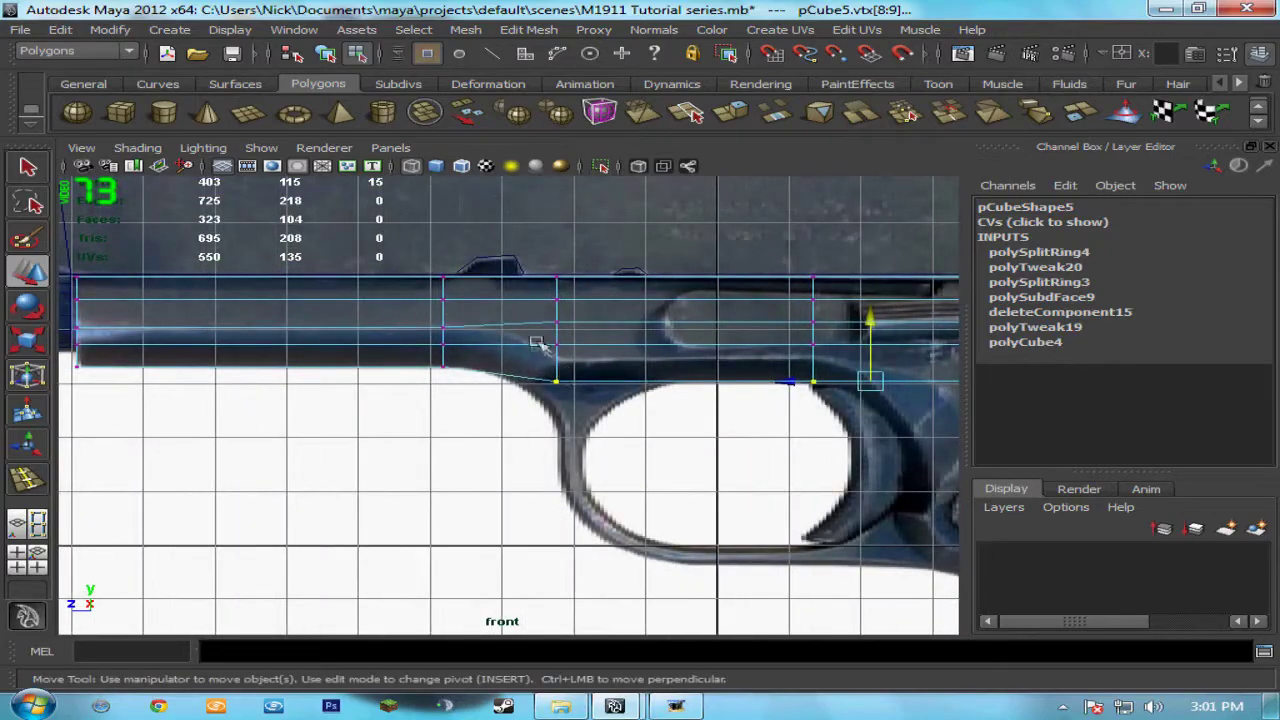
drag(540, 339, 607, 351)
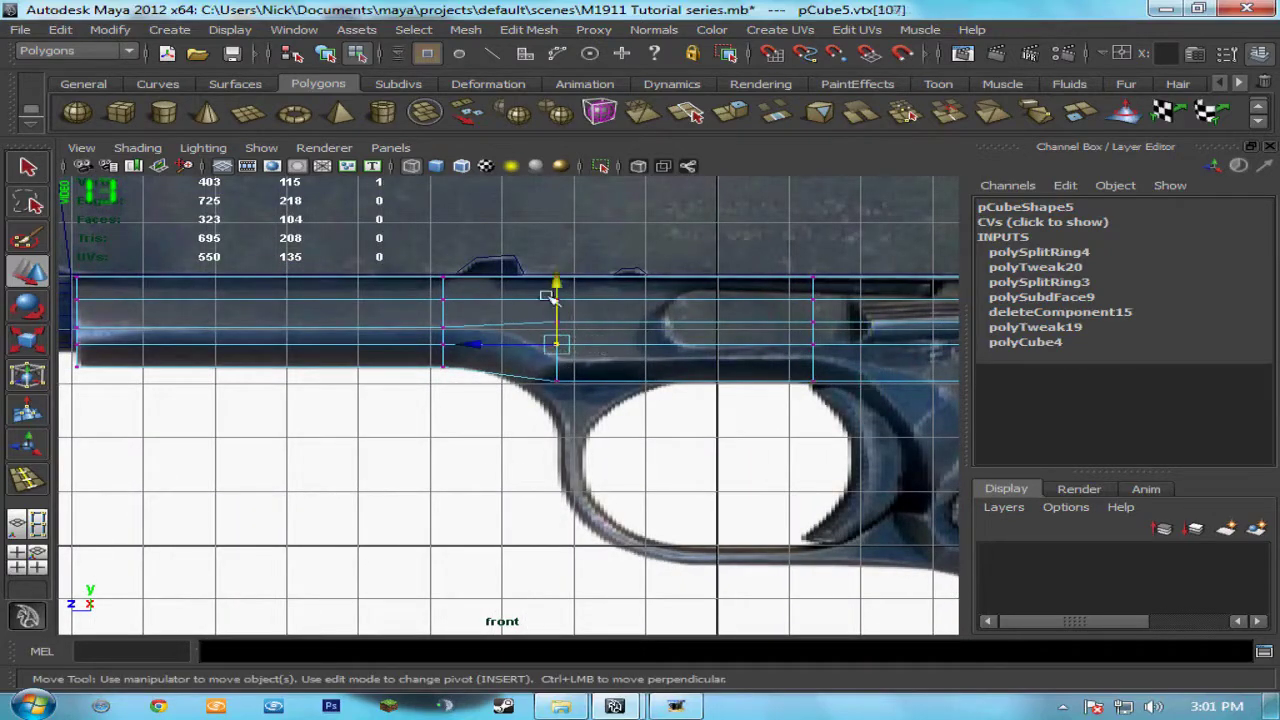
drag(557, 286, 570, 312)
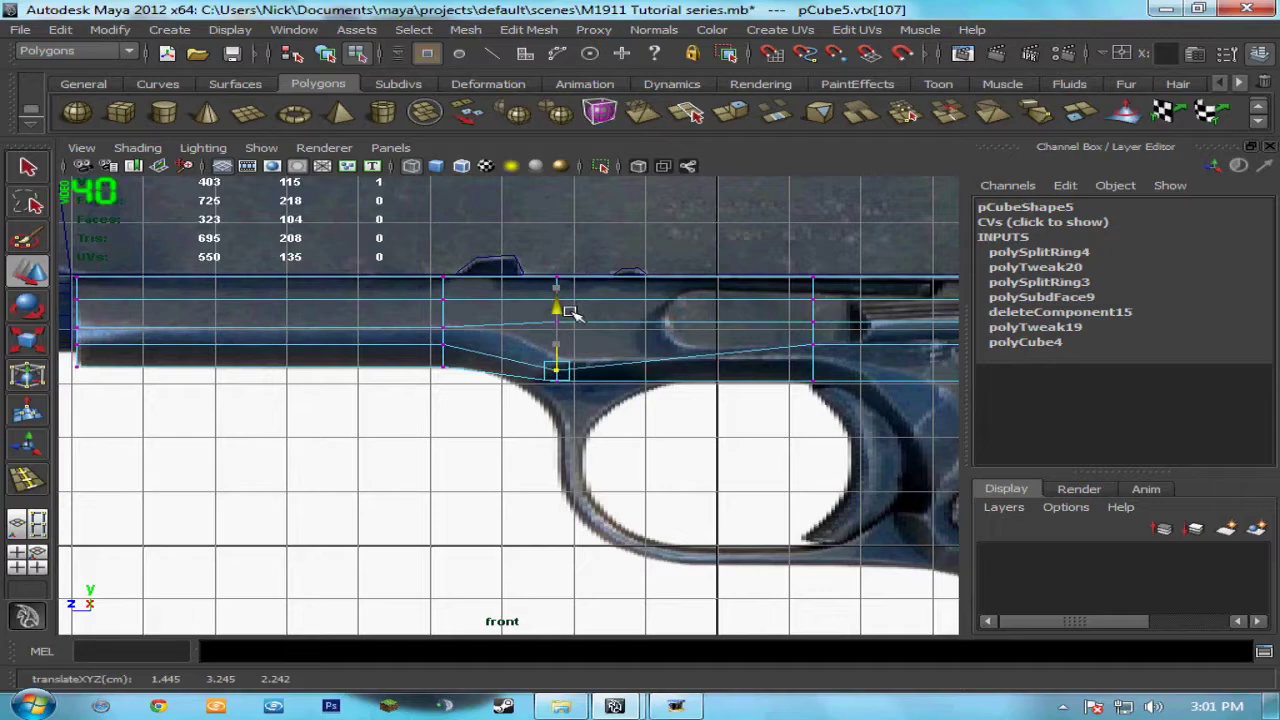
drag(800, 329, 849, 358)
key(ctrl+z)
key(ctrl+z)
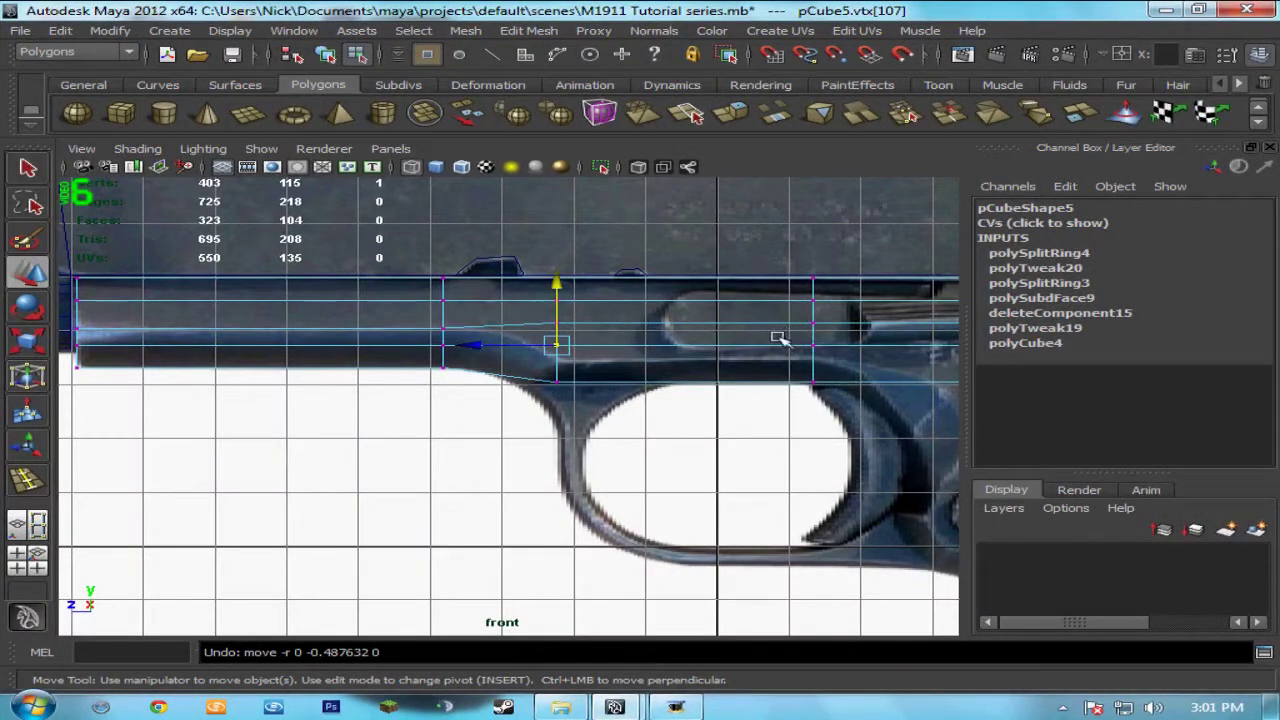
shift+drag(780, 338, 840, 358)
drag(686, 294, 696, 322)
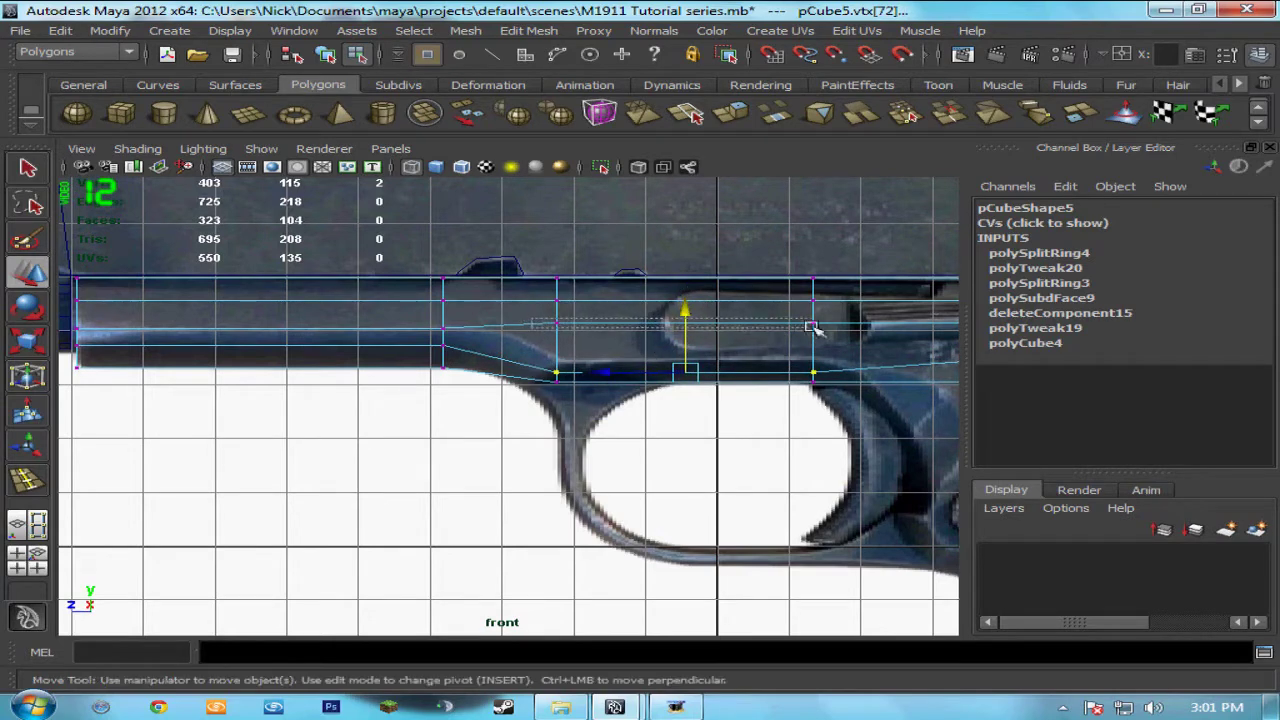
drag(839, 331, 840, 332)
drag(686, 267, 718, 307)
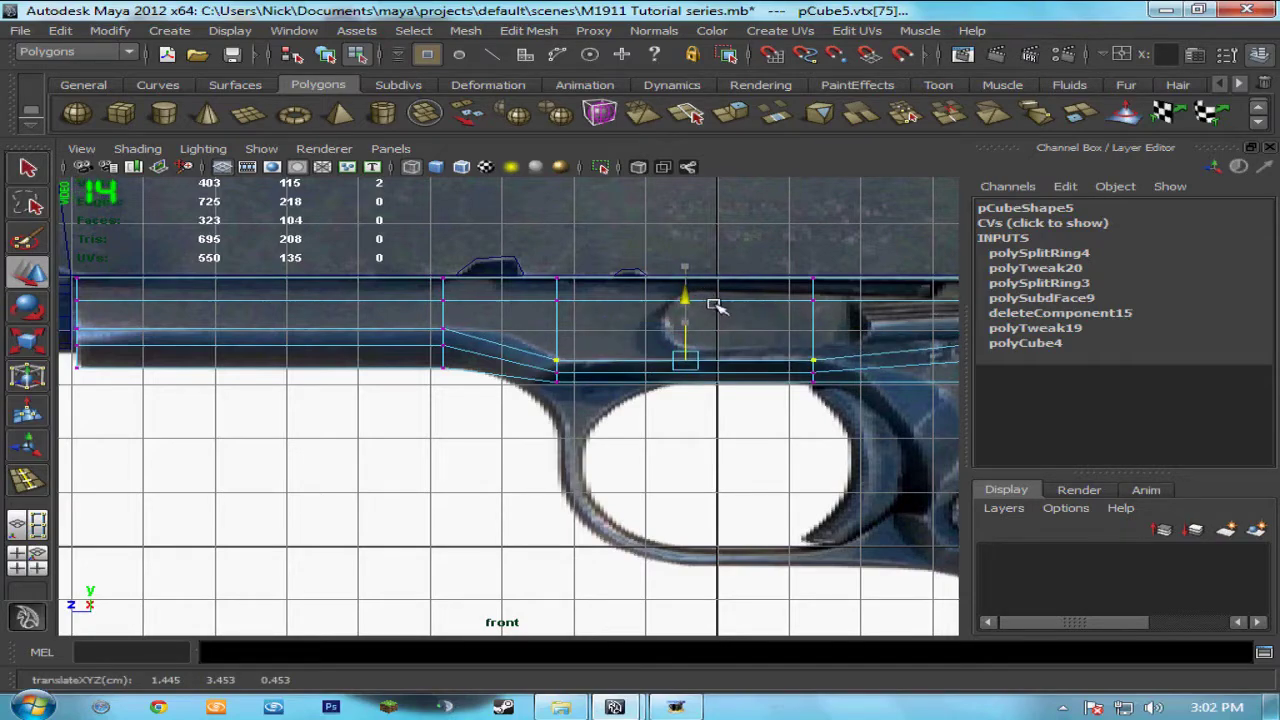
Step: Raise the two outer bottom corner vertices of the frame's front section to about Y 3.563 to start rounding the underside
alt+middle_drag(718, 307, 563, 390)
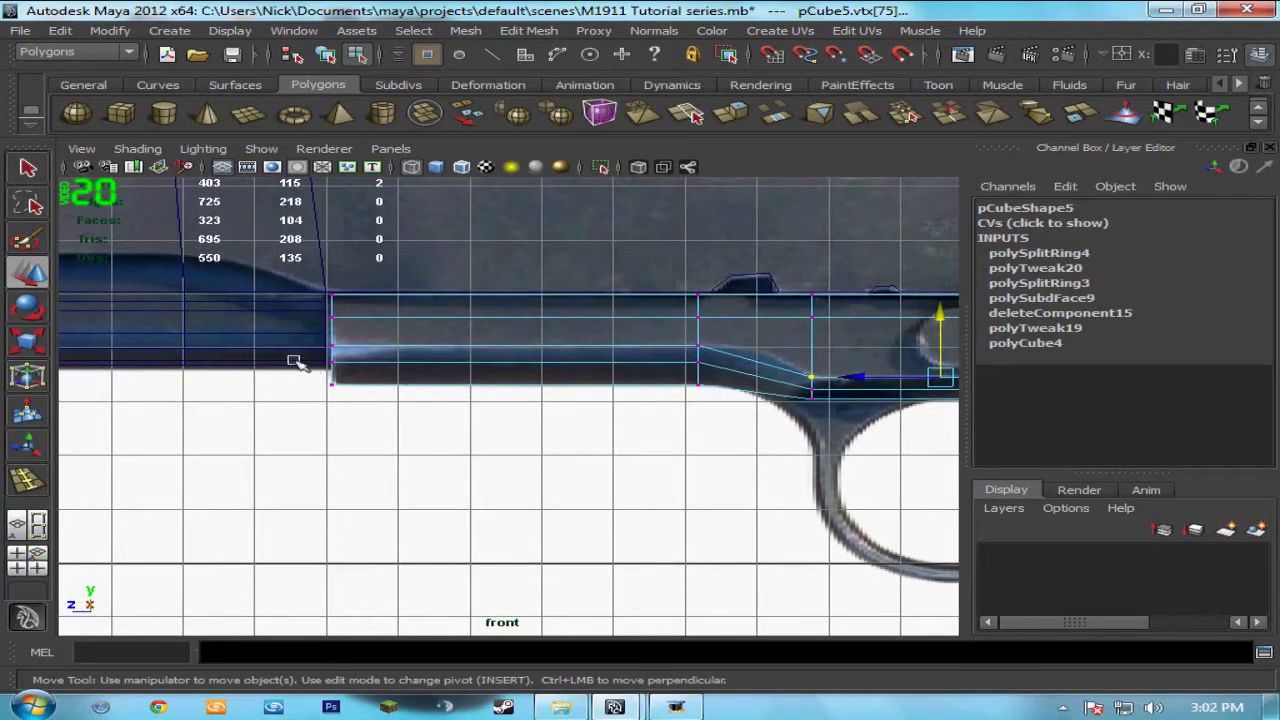
drag(316, 380, 708, 407)
key(space)
key(space)
alt+drag(560, 400, 560, 440)
scroll(543, 457, up, 5)
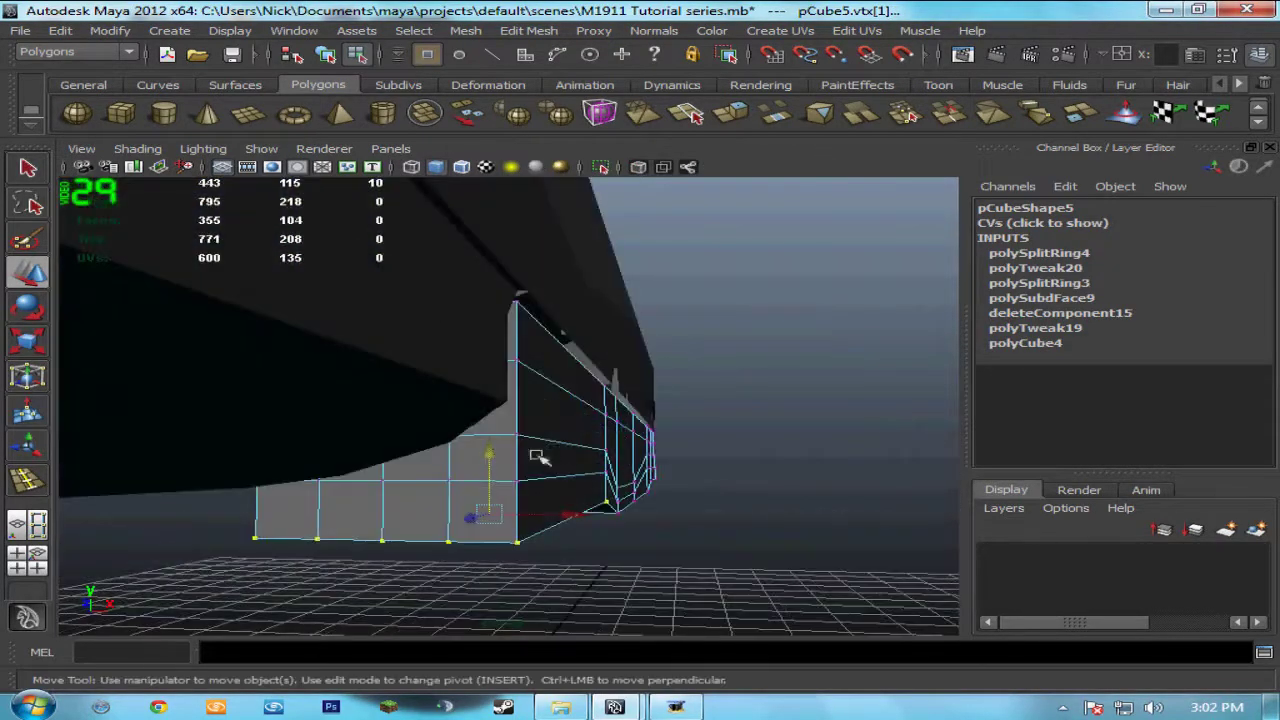
click(390, 377)
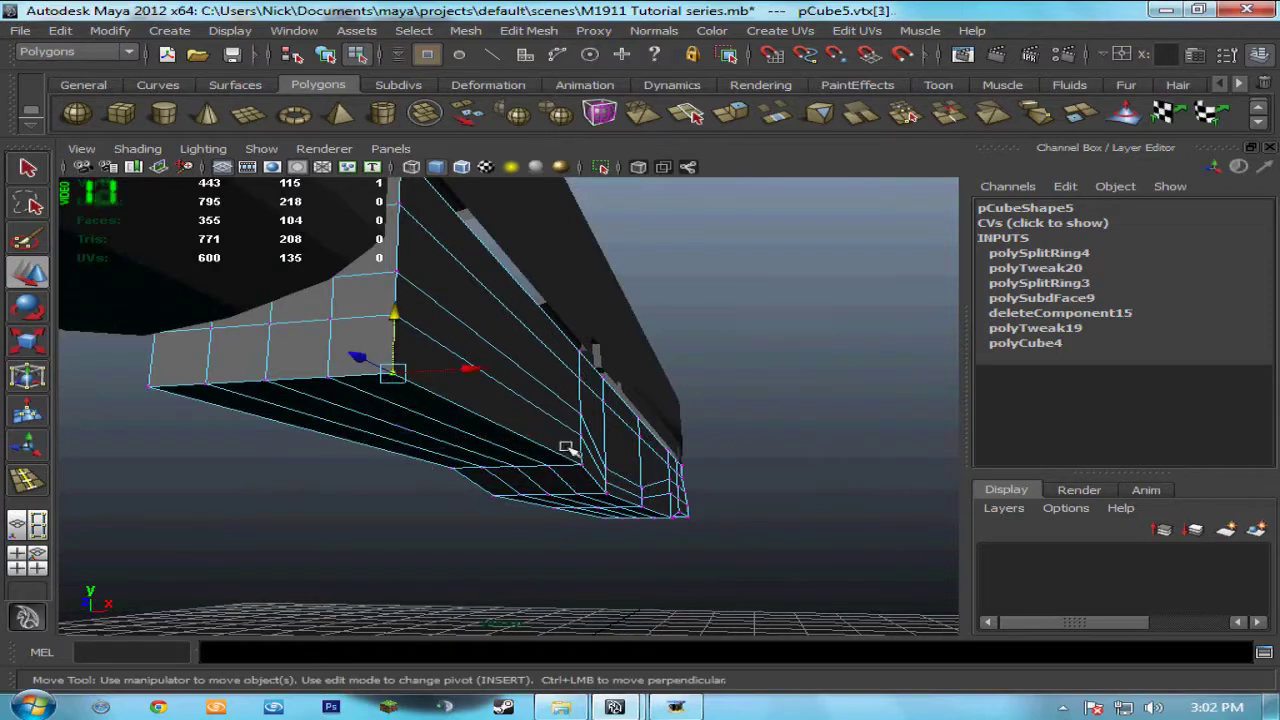
shift+click(578, 463)
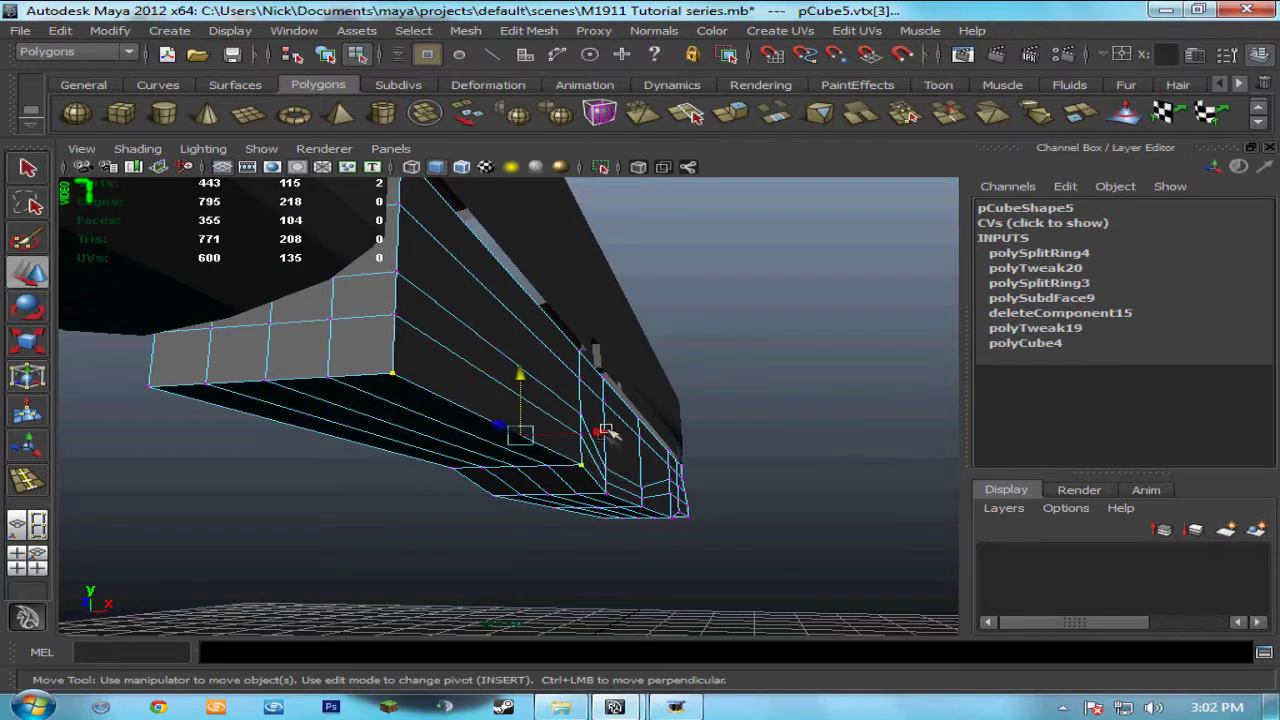
drag(510, 373, 532, 355)
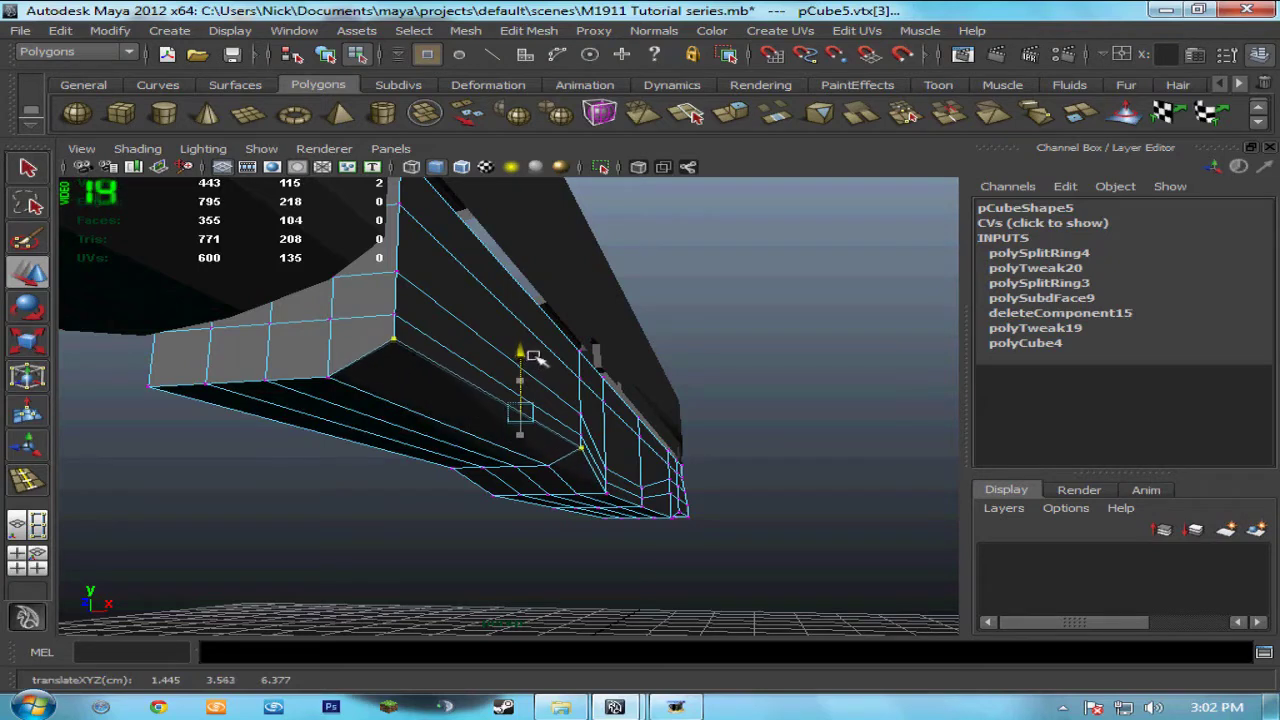
Step: Raise the second pair of underside vertices, just inside the outer corner, and shift it outward to about X 1.258, Y 3.378
click(328, 378)
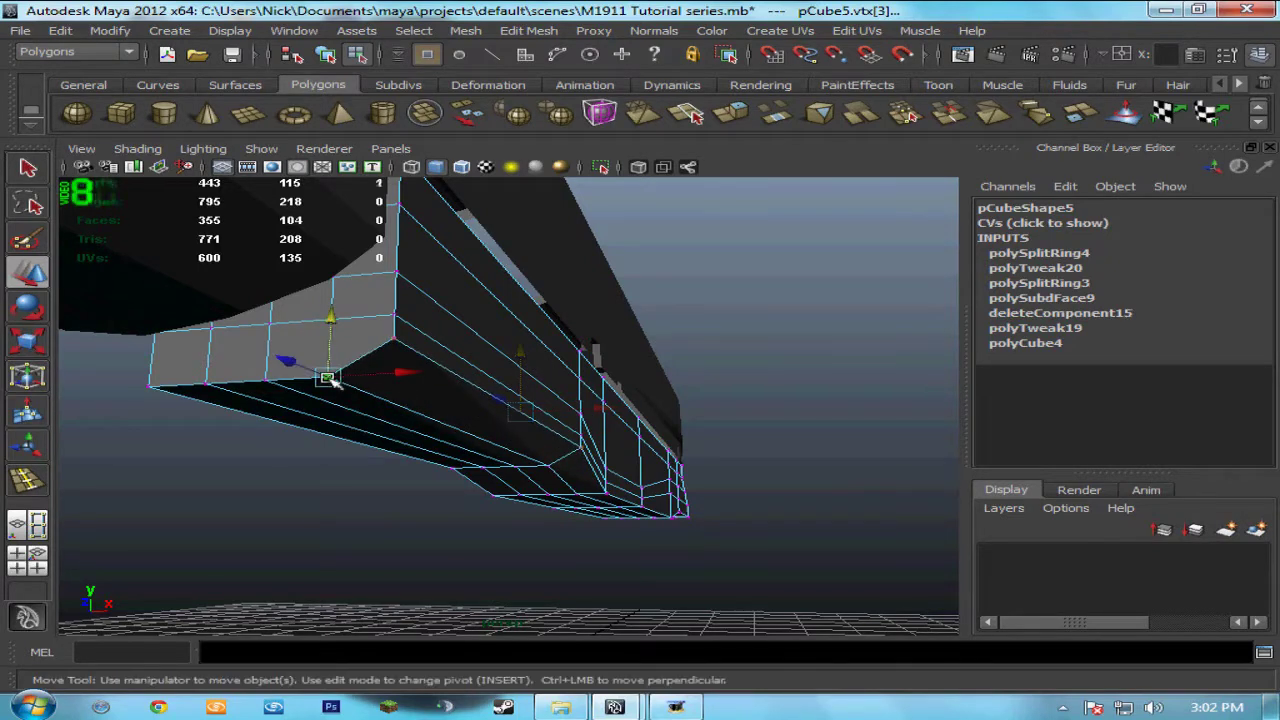
shift+click(548, 465)
drag(478, 390, 480, 385)
alt+drag(350, 407, 360, 410)
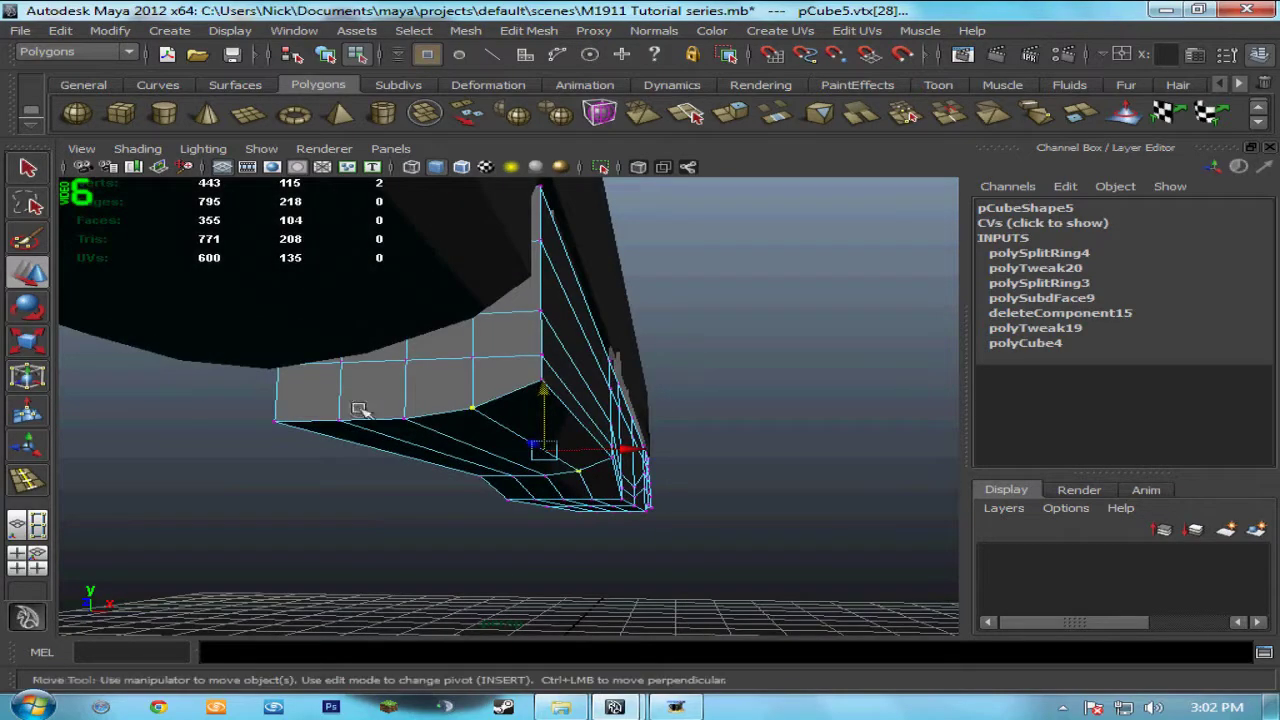
click(544, 381)
alt+drag(568, 451, 612, 449)
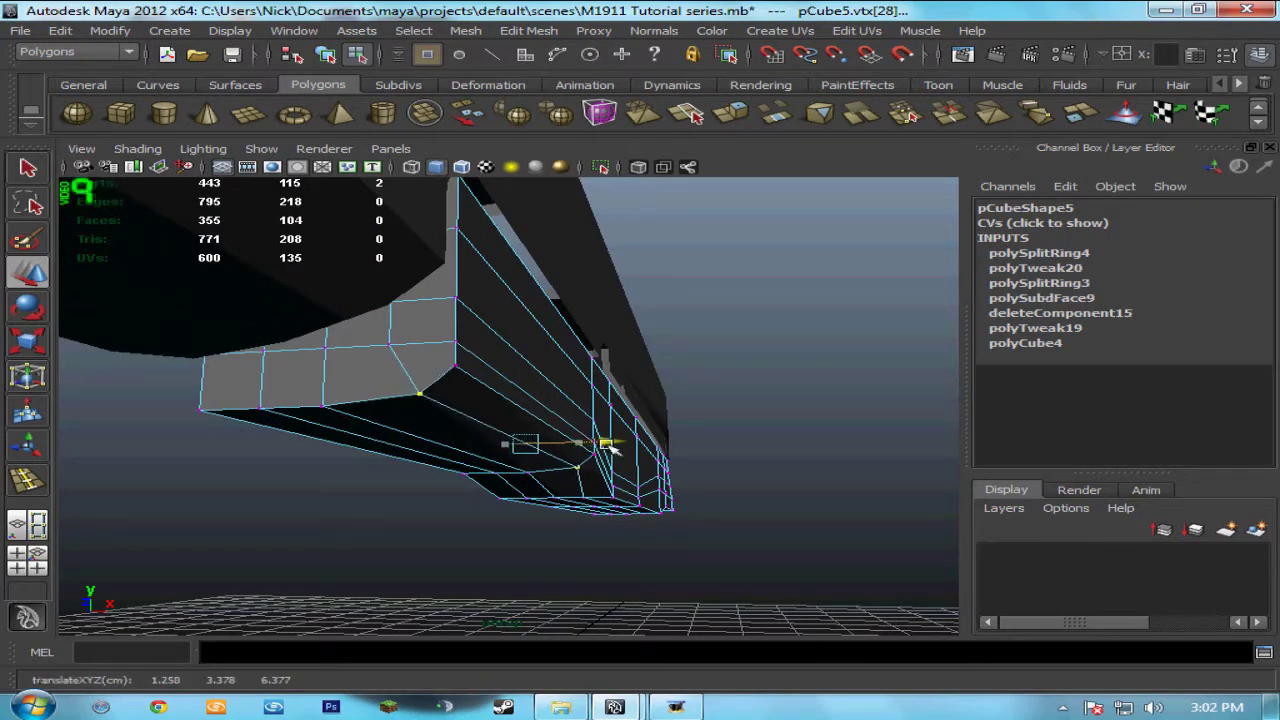
drag(534, 391, 540, 448)
Step: Shift the outer corner pair of underside vertices on the front section slightly inward along X
click(516, 382)
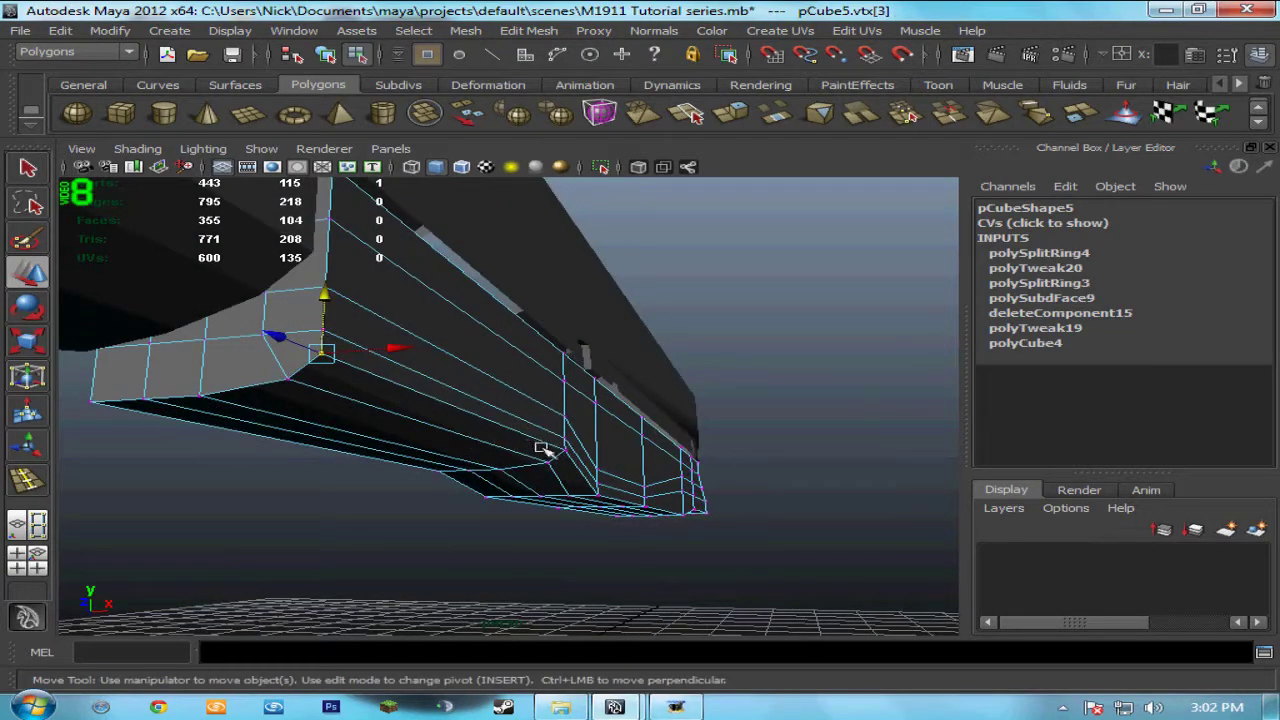
shift+click(566, 453)
drag(566, 420, 372, 420)
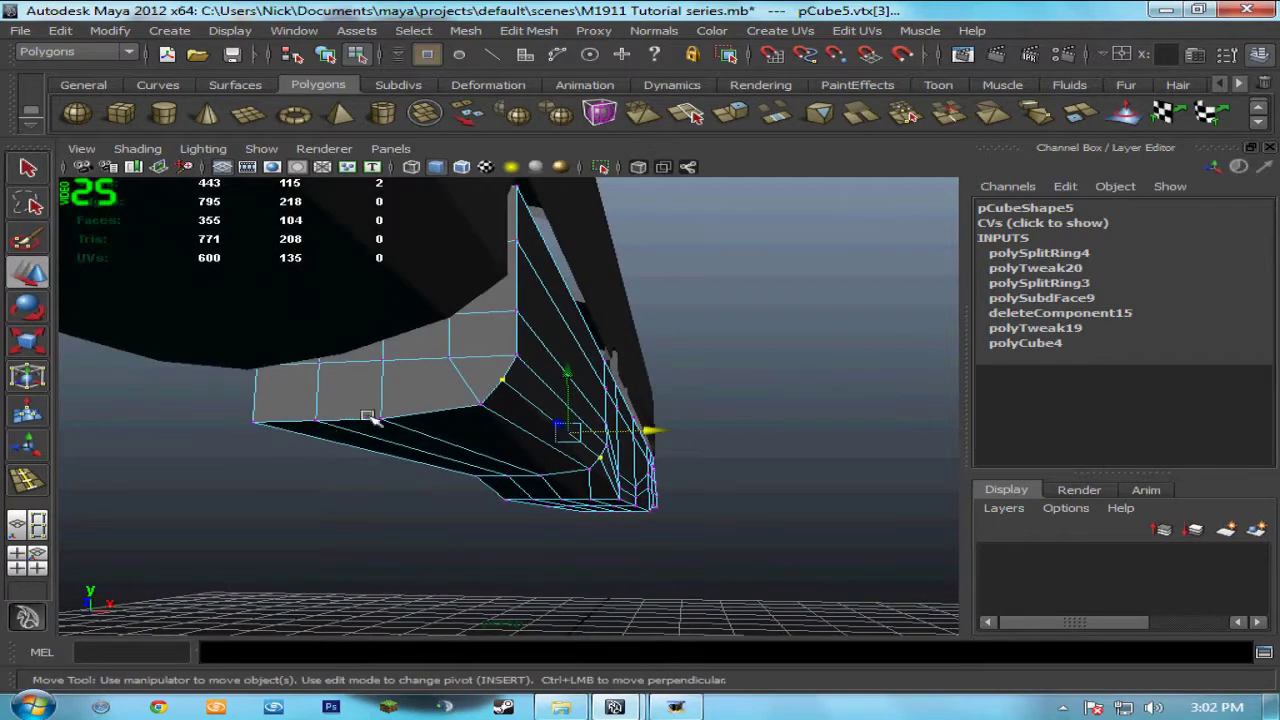
Step: Move the third pair of underside vertices from the outside outward along X and raise it slightly
click(378, 419)
shift+click(543, 475)
drag(560, 456, 584, 456)
drag(511, 412, 511, 406)
Step: Raise the outer corner pair of the front section further and adjust it along X to about X 1.407, Y 3.643
alt+drag(572, 440, 445, 467)
click(404, 503)
click(429, 480)
shift+click(585, 481)
drag(534, 440, 540, 432)
drag(618, 473, 623, 479)
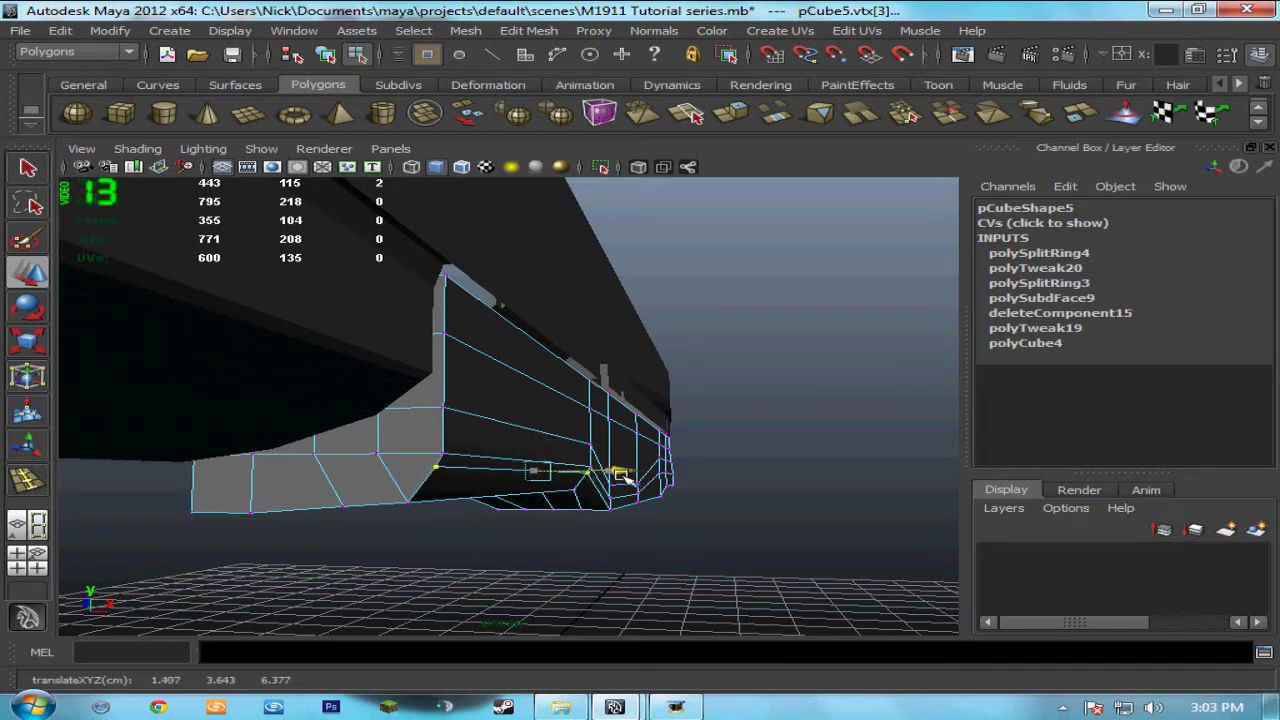
Step: Move the second pair of underside vertices outward to about X 1.316 to smooth the curve beside the outer corner
click(409, 502)
shift+click(583, 495)
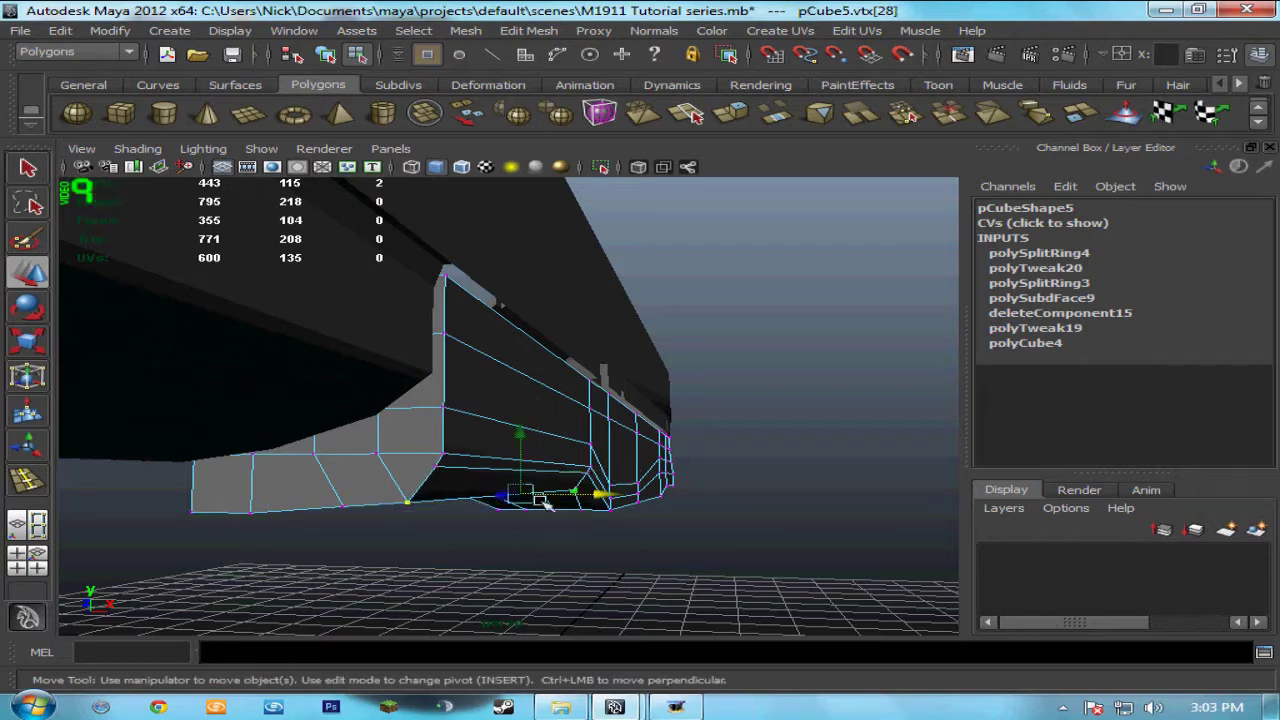
drag(601, 497, 607, 500)
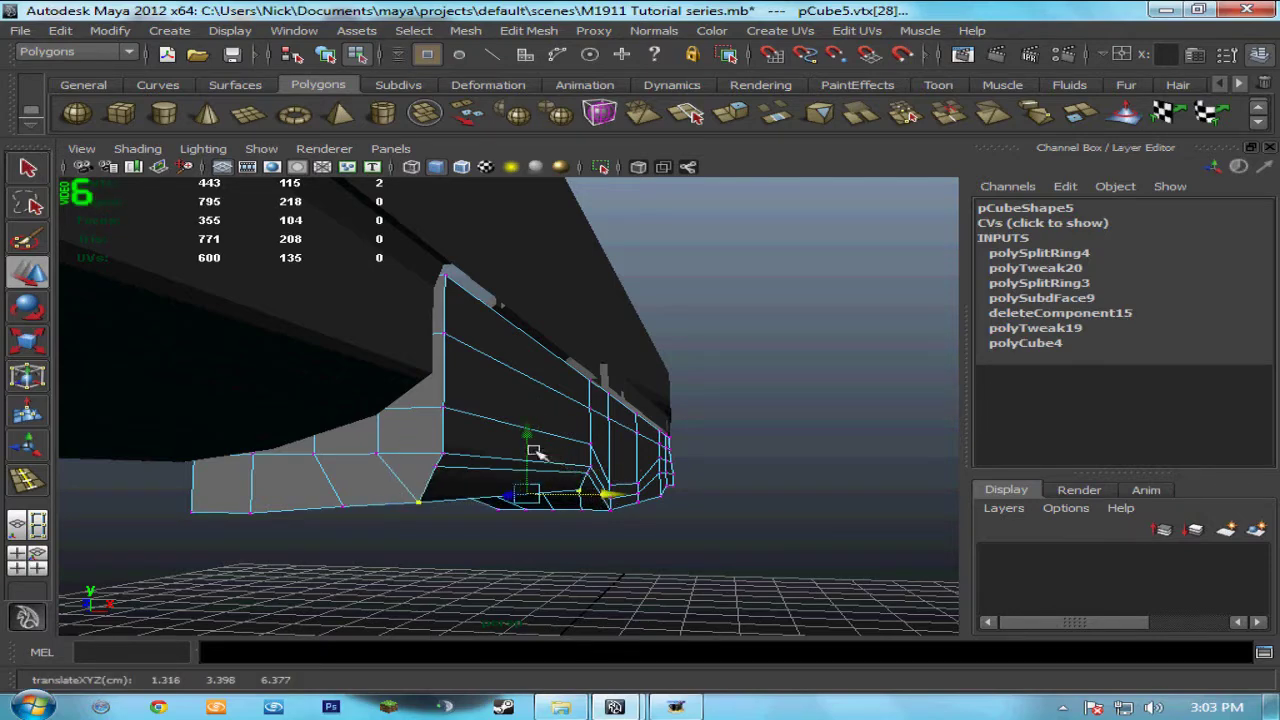
Step: Move the third pair of underside vertices outward to about X 0.972 and raise it slightly
alt+drag(236, 466, 267, 468)
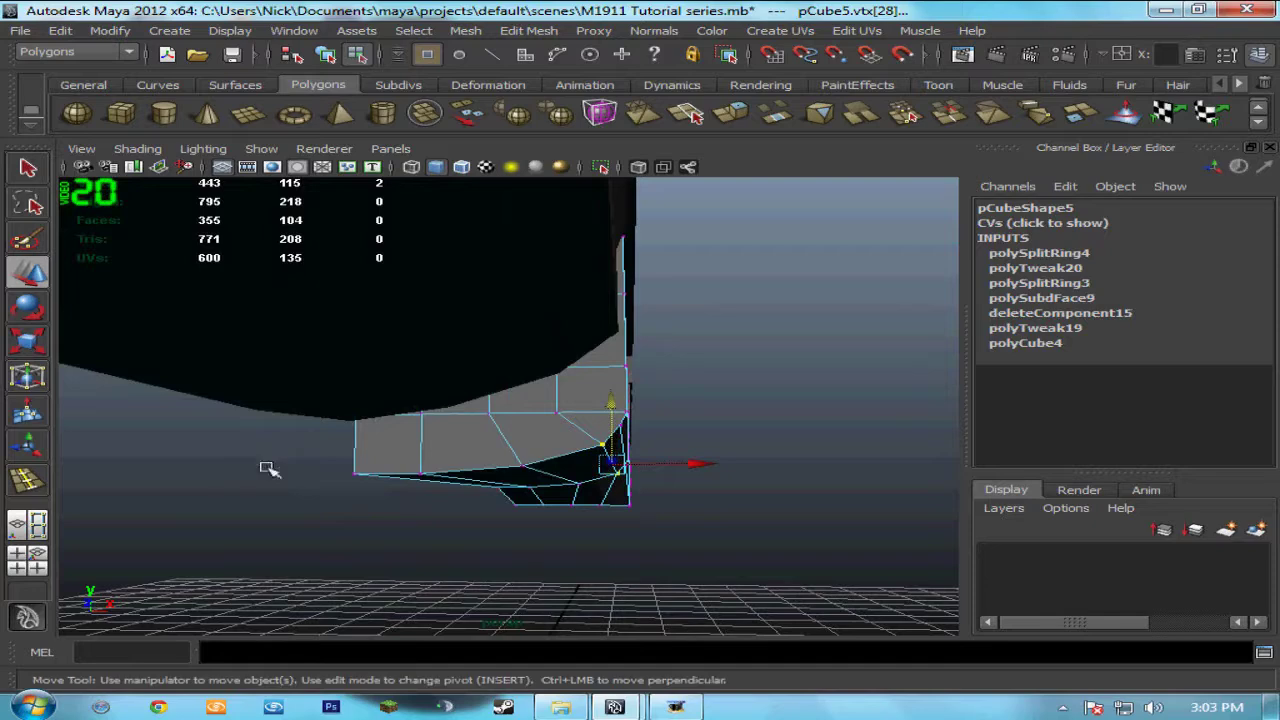
click(517, 466)
alt+drag(536, 514, 532, 508)
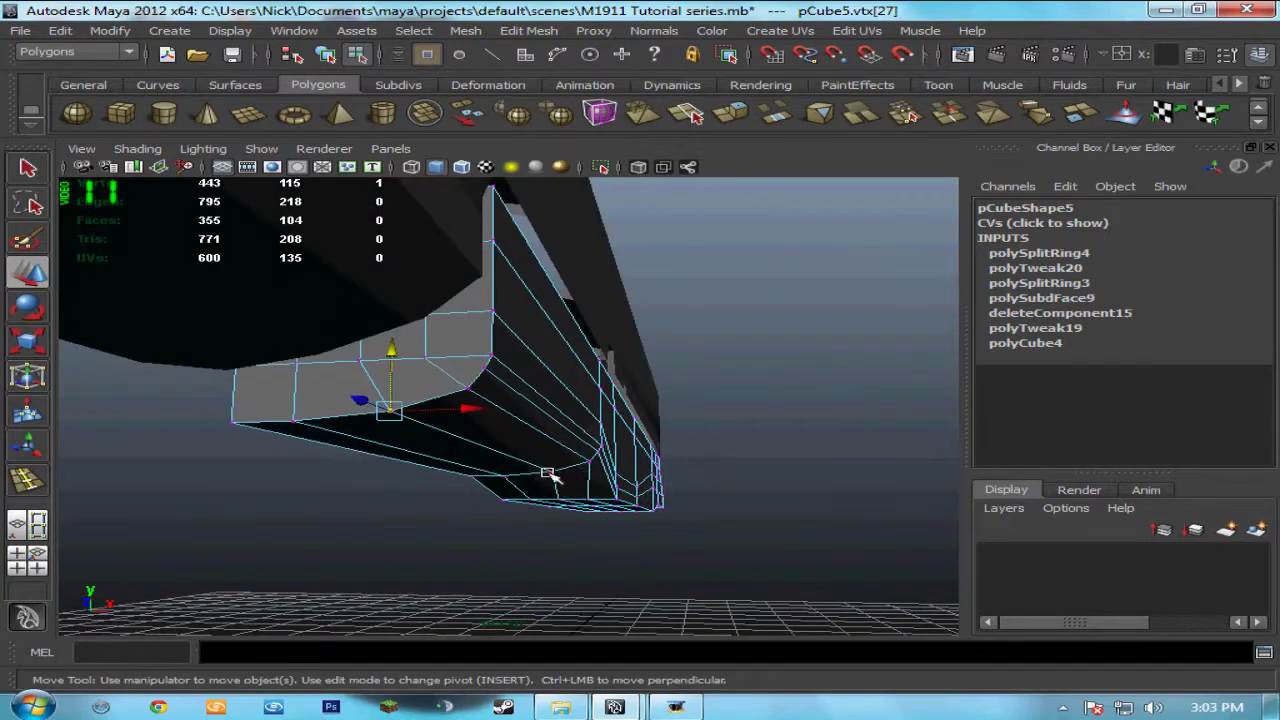
drag(540, 455, 582, 452)
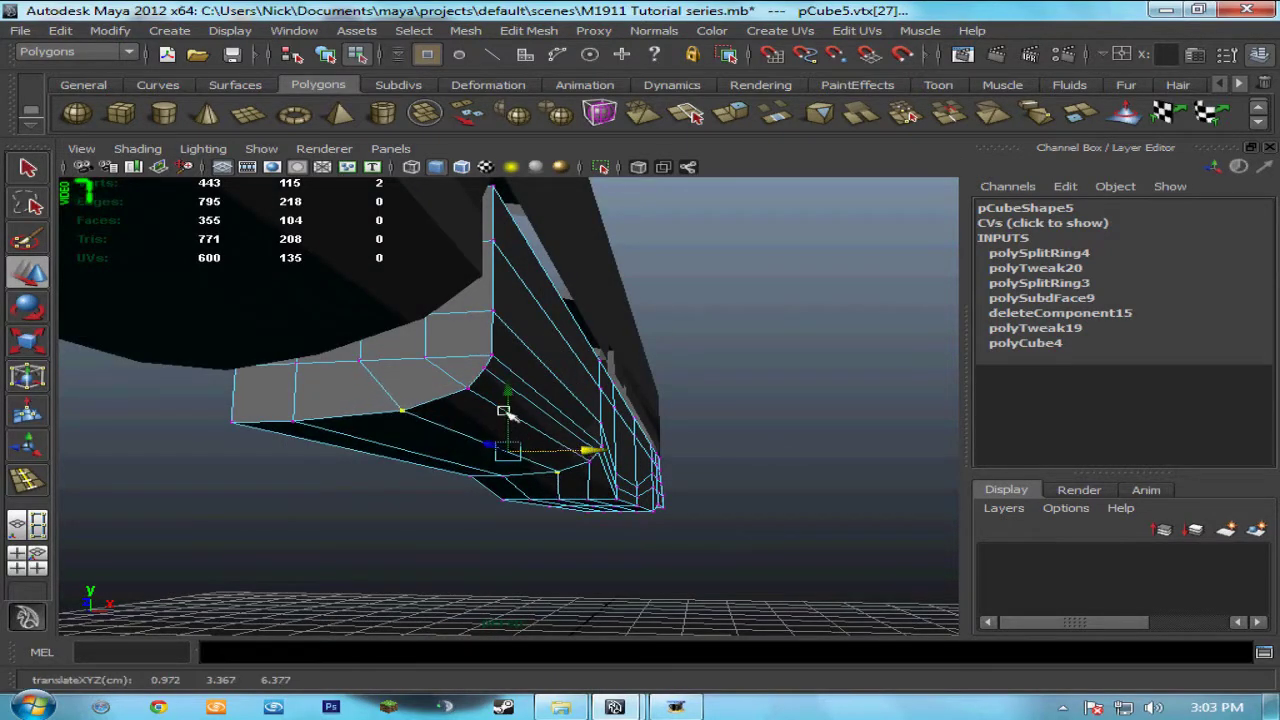
drag(505, 412, 506, 409)
Step: Raise the underside vertex pair next to the frame's centre line to about Y 3.327
alt+drag(293, 453, 325, 450)
click(421, 391)
shift+click(531, 471)
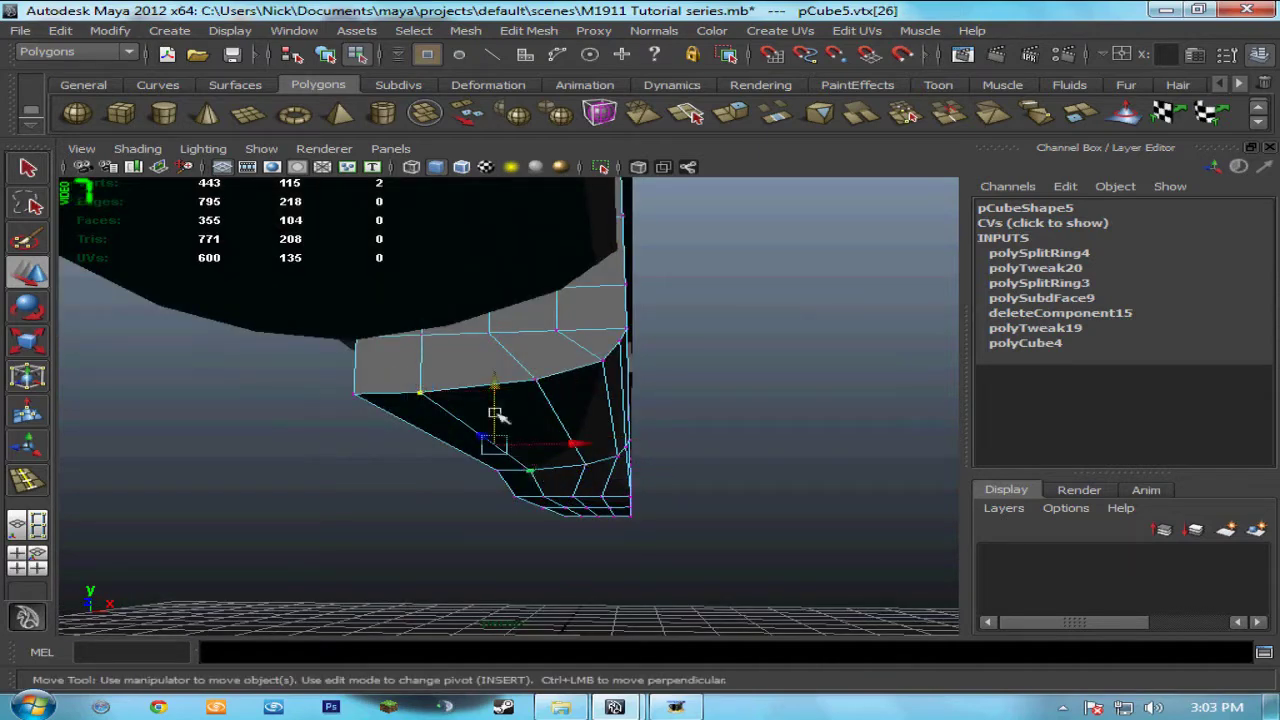
drag(495, 403, 497, 398)
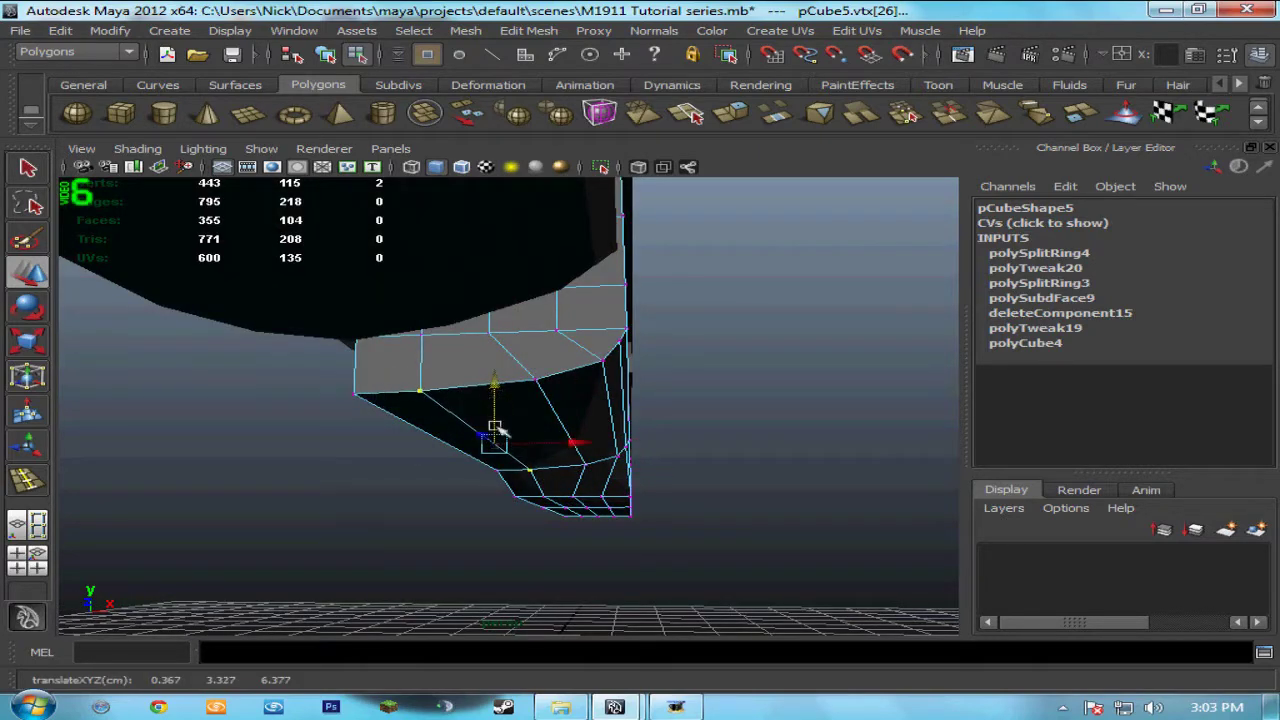
alt+drag(386, 506, 371, 509)
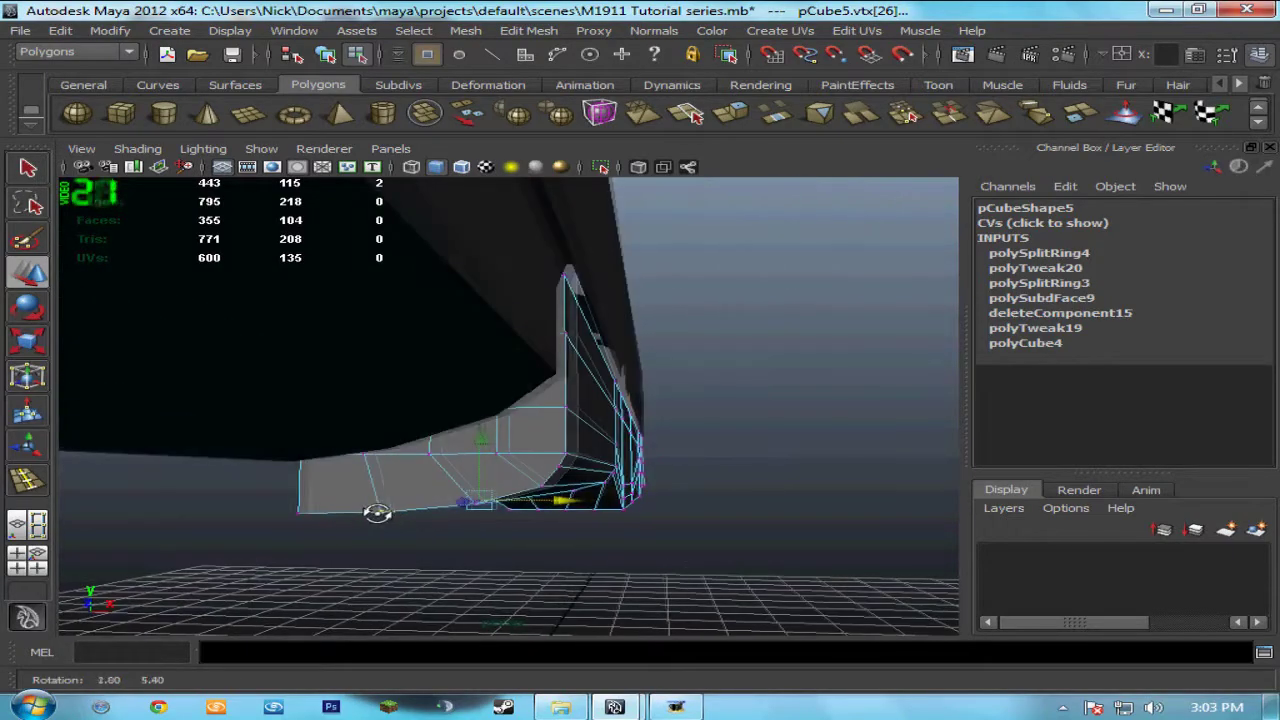
mouse_move(491, 537)
alt+mouse_down()
mouse_move(466, 537)
mouse_move(491, 540)
alt+mouse_up()
Step: Fine-tune the heights of the third and second underside vertex pairs to even out the front section's rounded profile
click(595, 534)
click(478, 478)
alt+drag(478, 478, 555, 485)
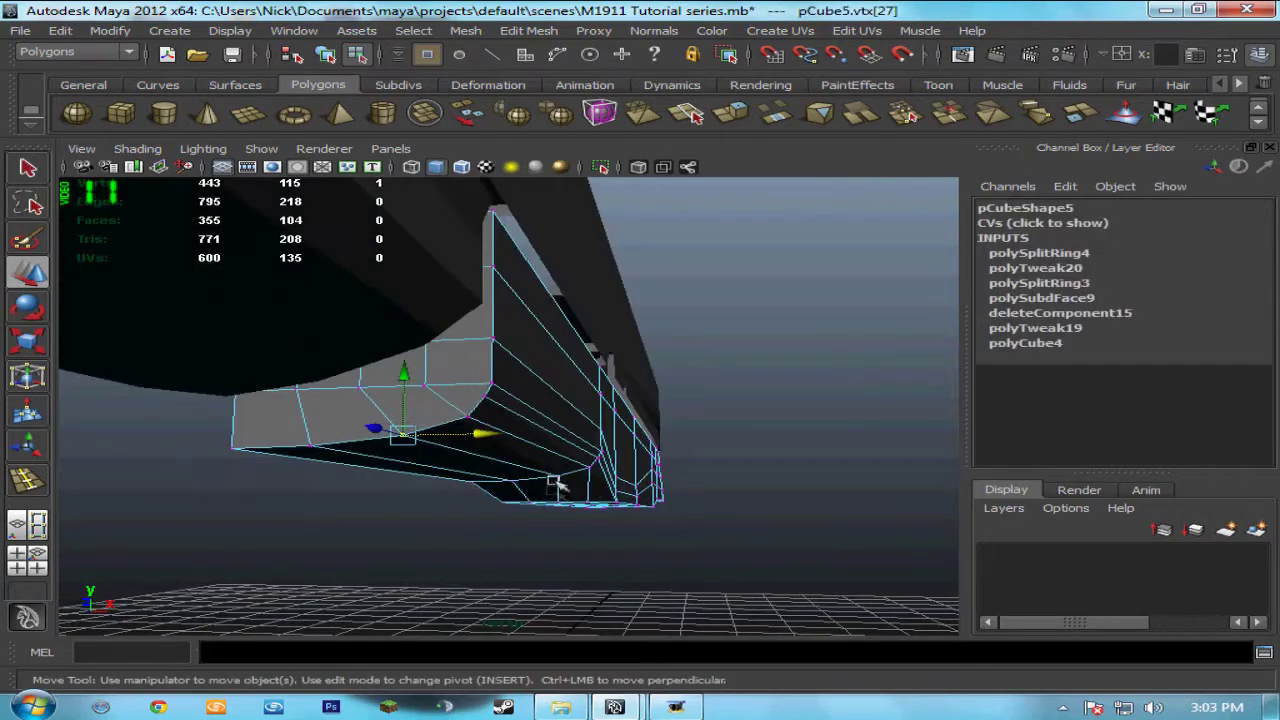
drag(507, 423, 513, 420)
click(473, 414)
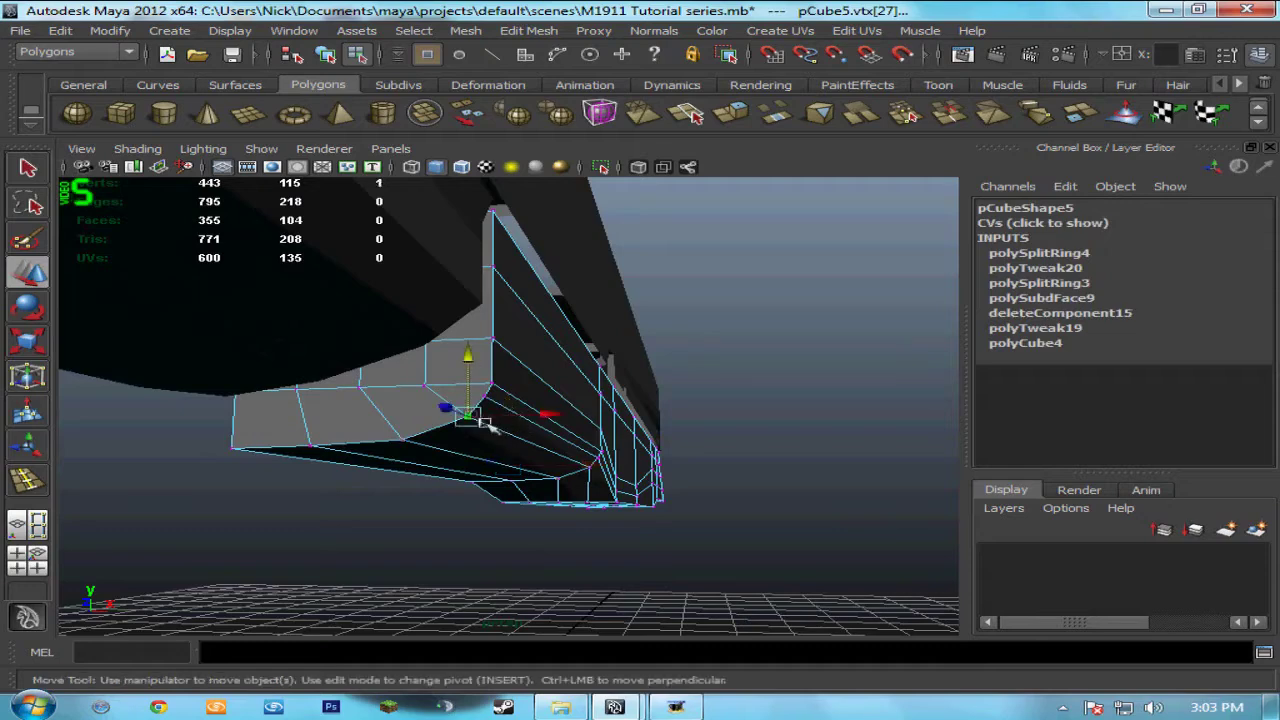
drag(649, 456, 402, 512)
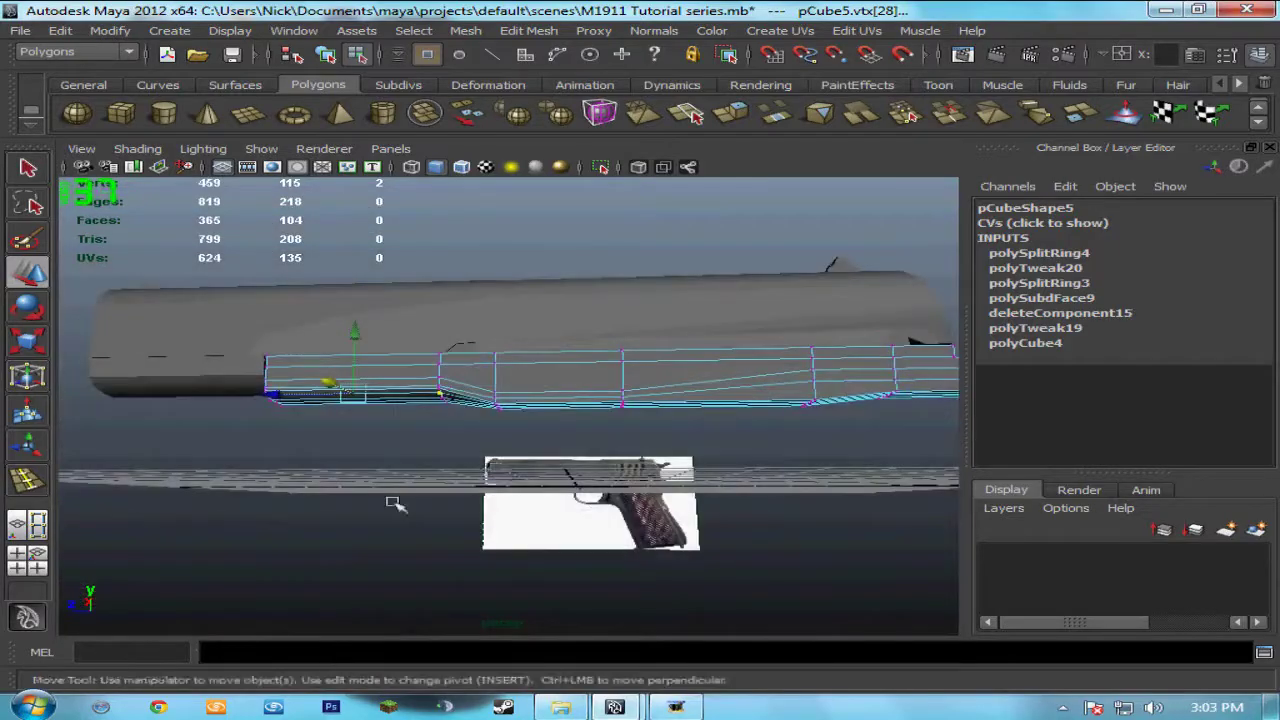
alt+drag(393, 503, 501, 517)
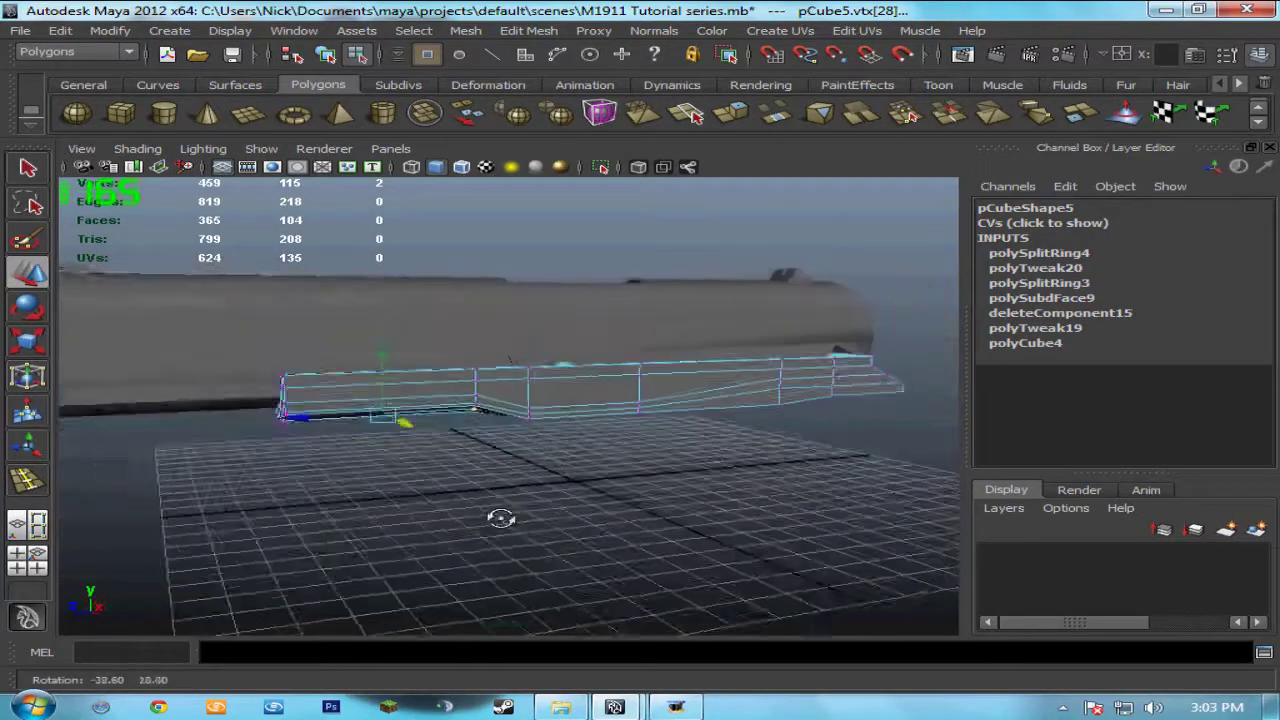
Step: Move the underside vertex near the outer corner at the trigger guard's front inward and up to about X 1.312, Y 3.127
key(space)
key(space)
alt+middle_drag(615, 467, 447, 480)
key(space)
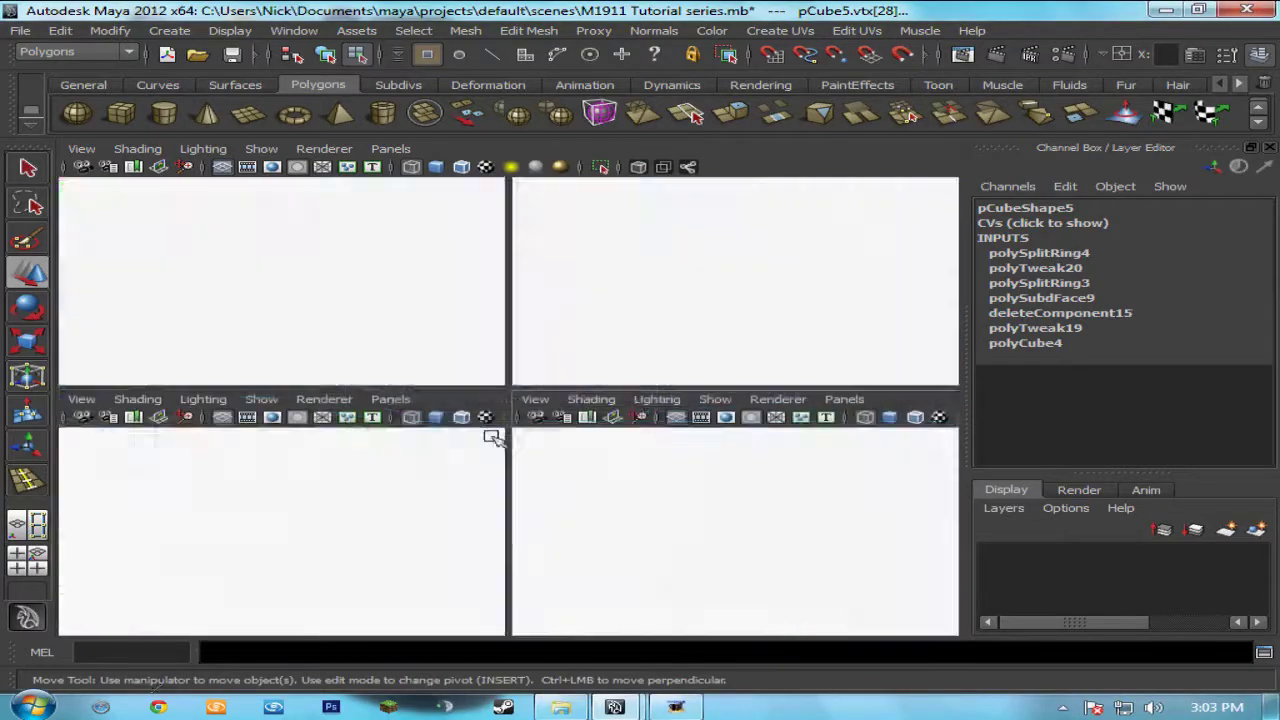
key(space)
alt+right_drag(537, 413, 697, 466)
click(736, 428)
drag(820, 433, 822, 435)
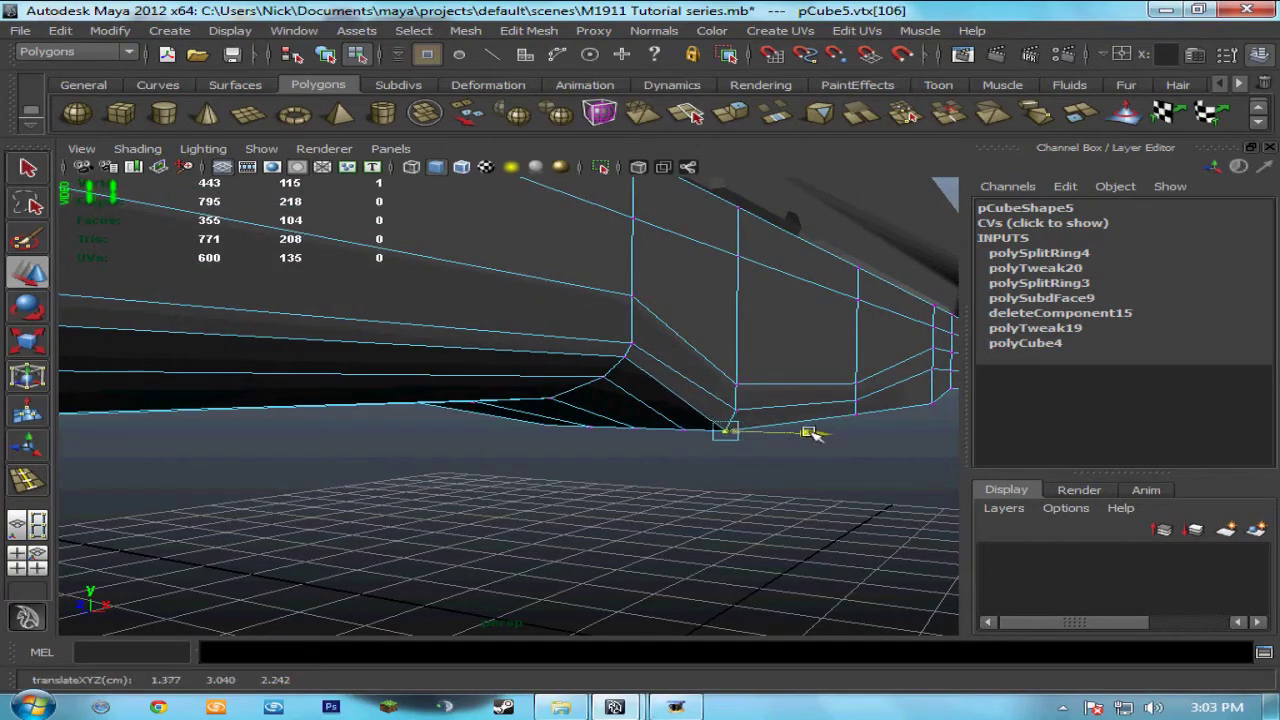
alt+drag(563, 457, 750, 360)
click(706, 425)
alt+drag(708, 423, 831, 418)
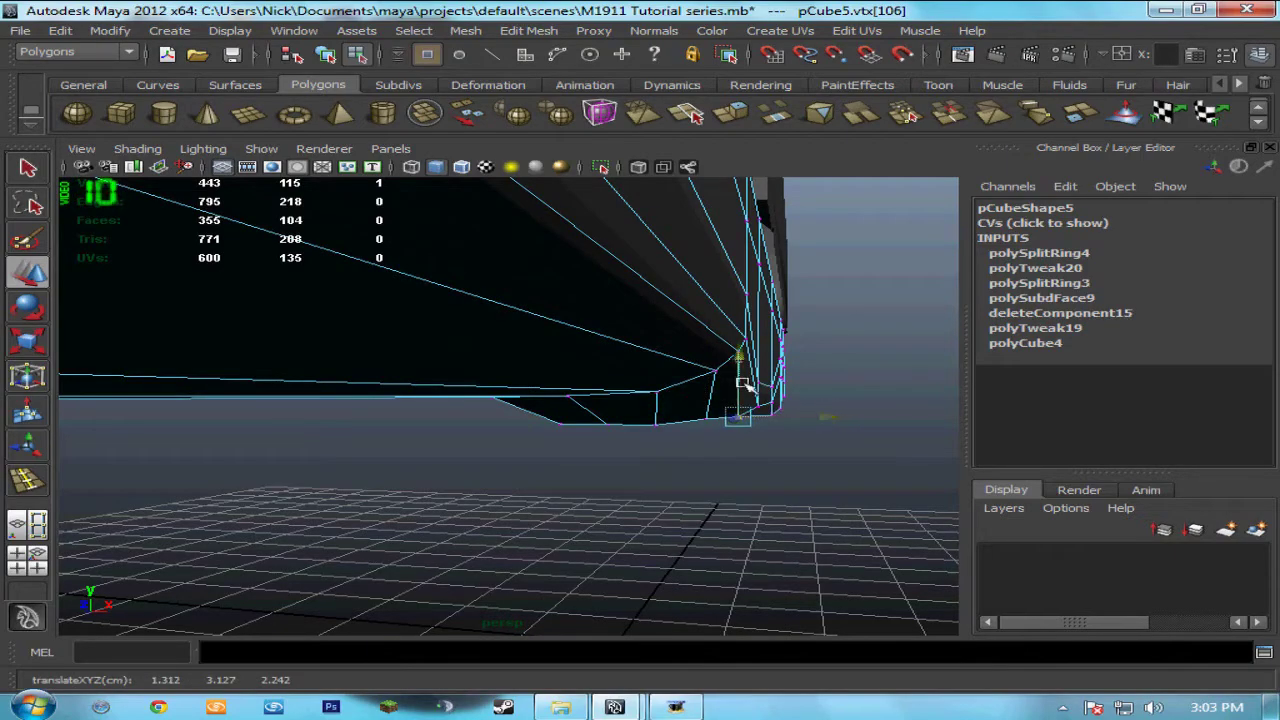
Step: Adjust the outer corner vertex at the trigger guard's front to about Y 3.285 to continue the rounded edge
alt+drag(748, 380, 665, 411)
click(666, 486)
click(666, 413)
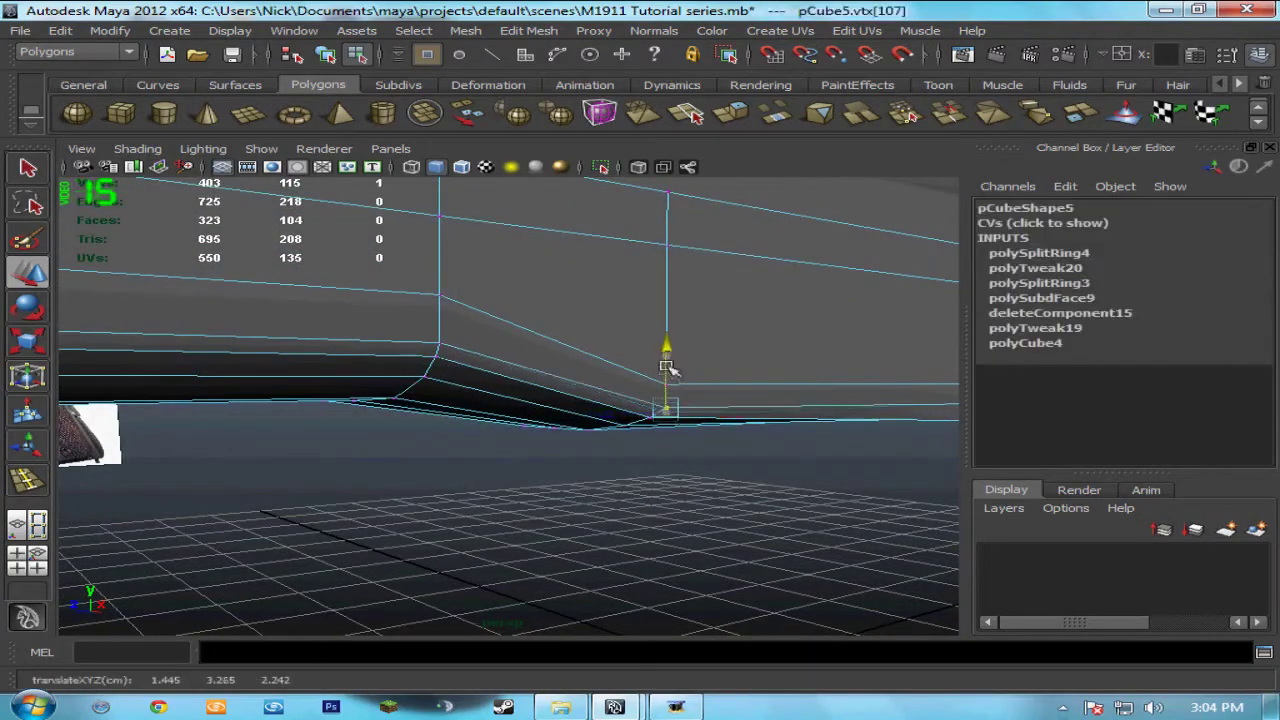
Step: Examine the frame's underside in perspective and compare its trigger guard and grip area with the reference image
alt+drag(614, 429, 795, 373)
alt+drag(752, 410, 585, 441)
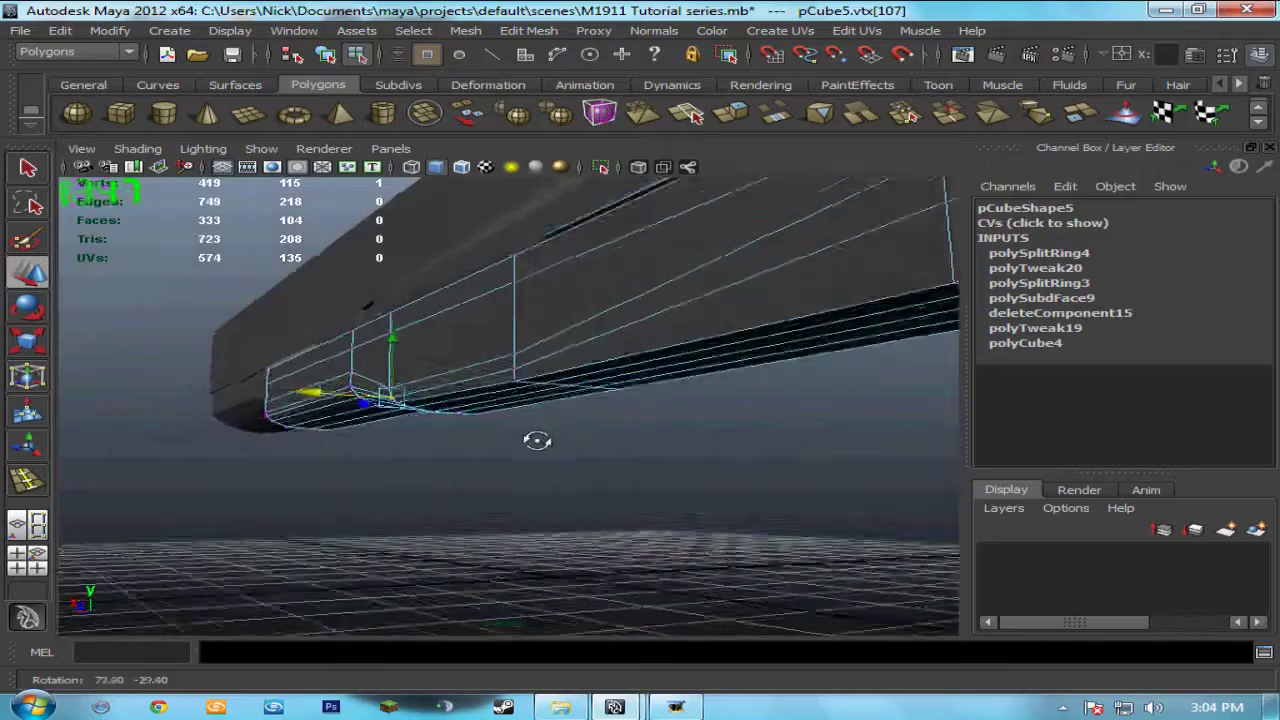
key(space)
key(space)
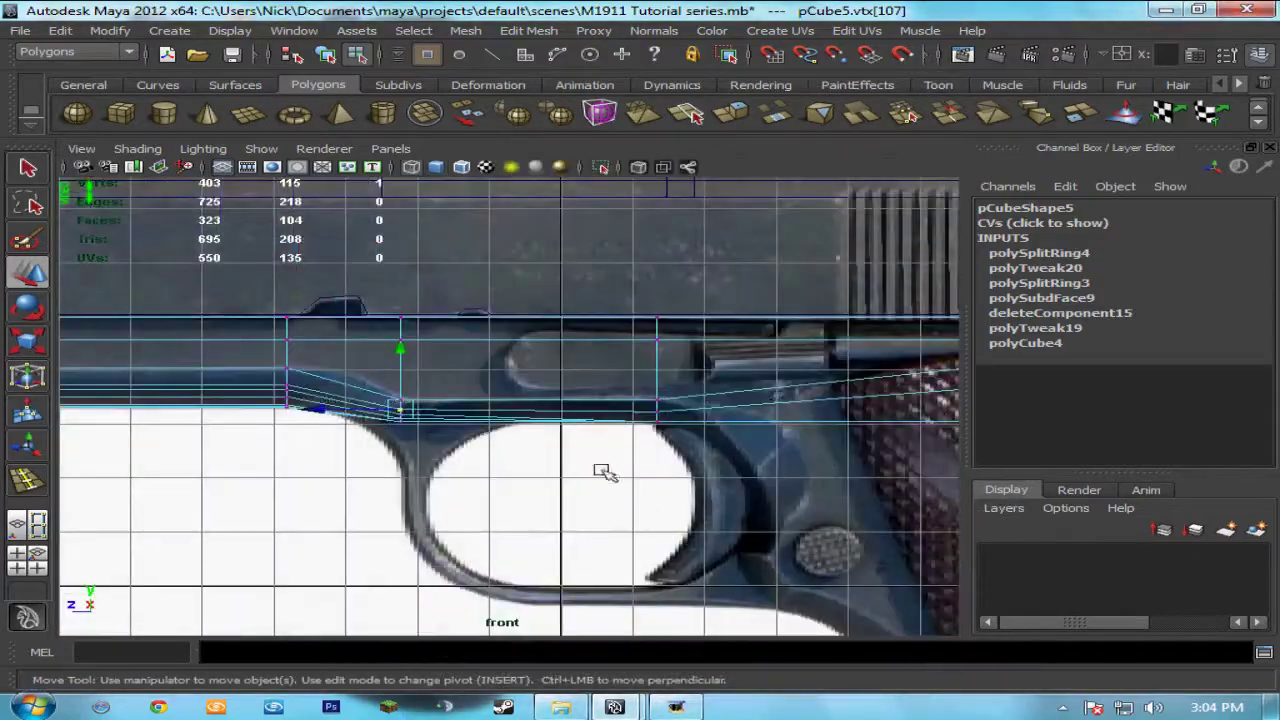
alt+middle_drag(610, 469, 546, 432)
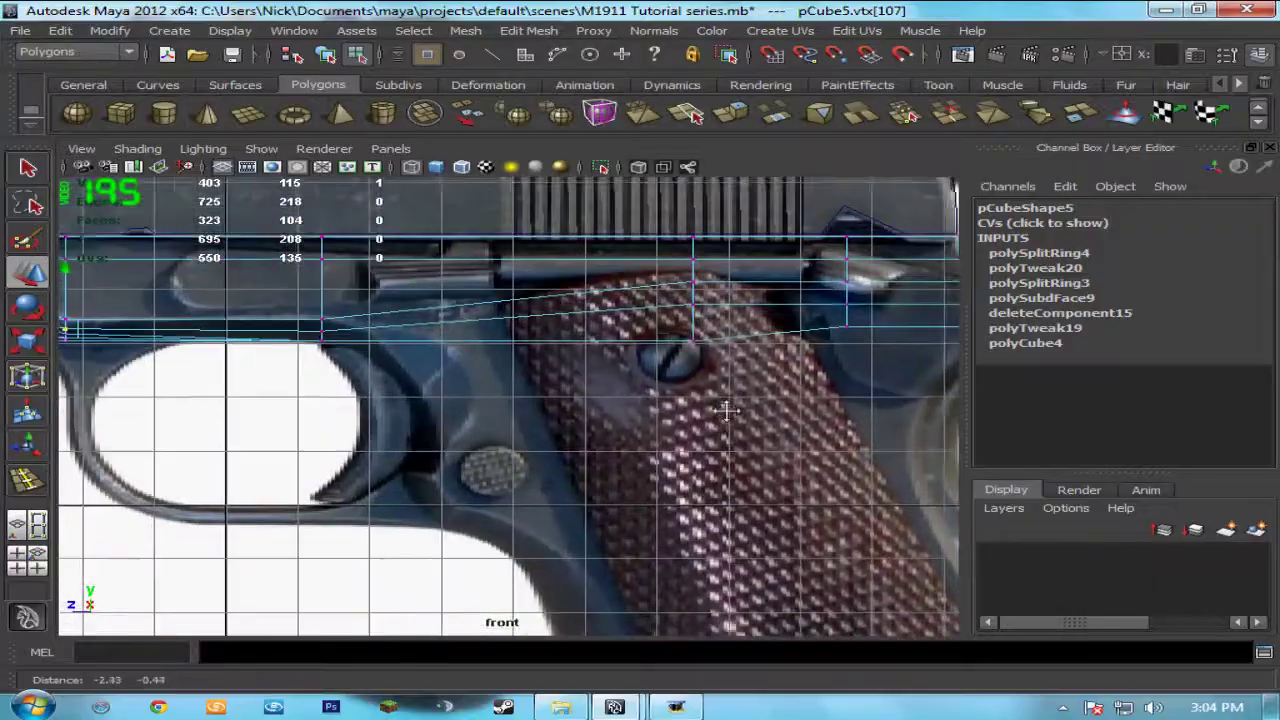
alt+middle_drag(727, 411, 747, 425)
alt+middle_drag(742, 508, 696, 430)
alt+middle_drag(569, 330, 677, 482)
key(space)
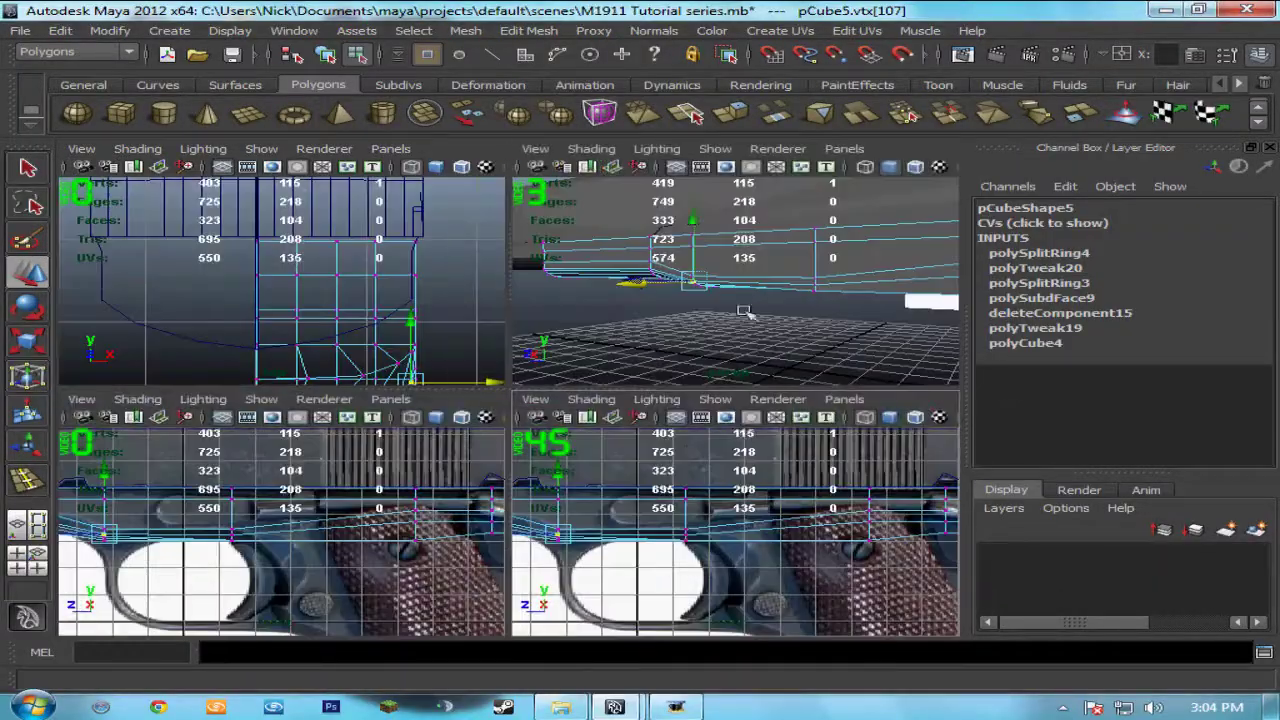
key(space)
key(space)
key(space)
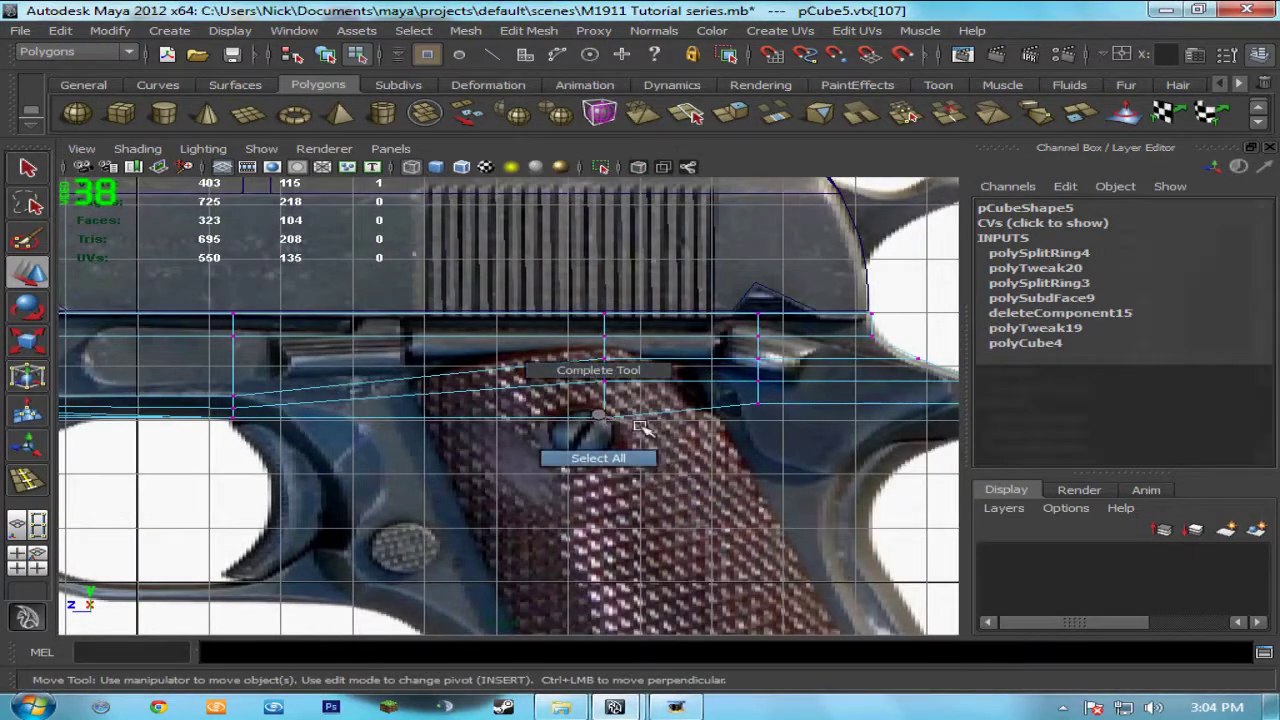
Step: Select the four frame underside faces running from the trigger guard's rear to the top middle of the grip
right_drag(642, 427, 647, 422)
right_drag(658, 361, 603, 411)
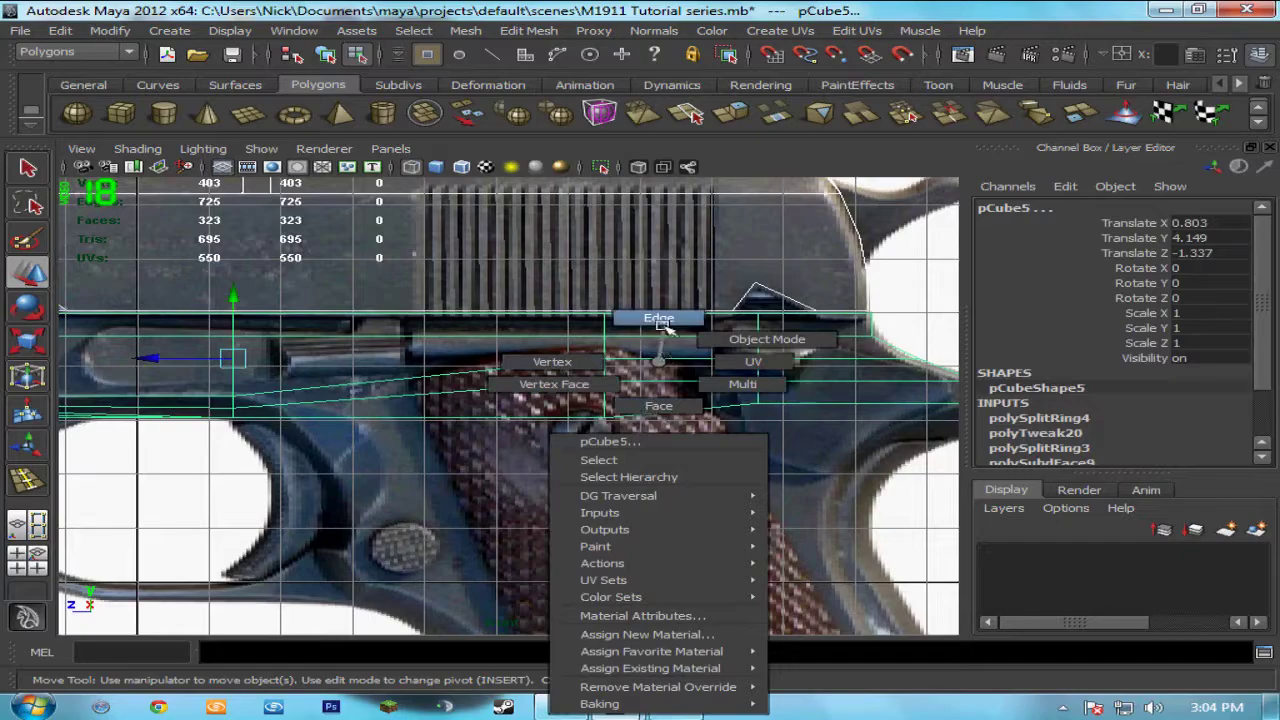
right_drag(661, 325, 659, 318)
alt+middle_drag(431, 441, 502, 423)
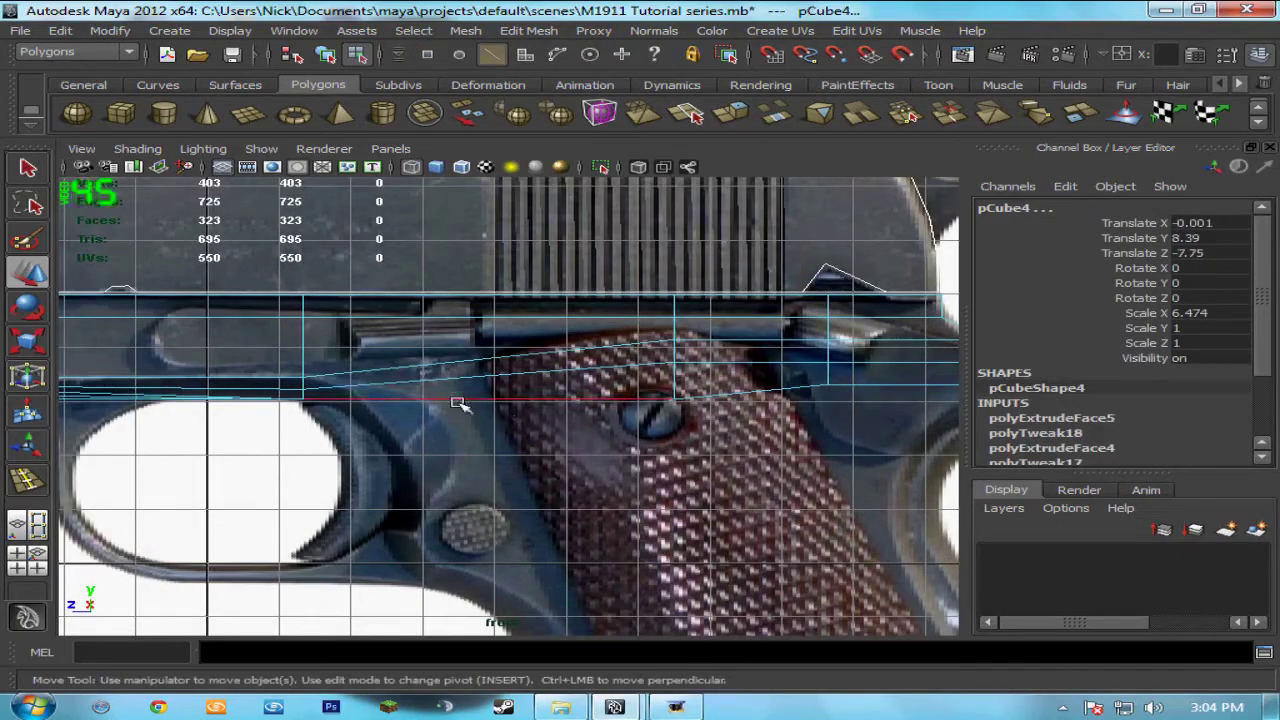
click(458, 403)
key(space)
key(space)
alt+drag(626, 368, 672, 320)
alt+middle_drag(676, 318, 678, 376)
right_drag(551, 335, 558, 338)
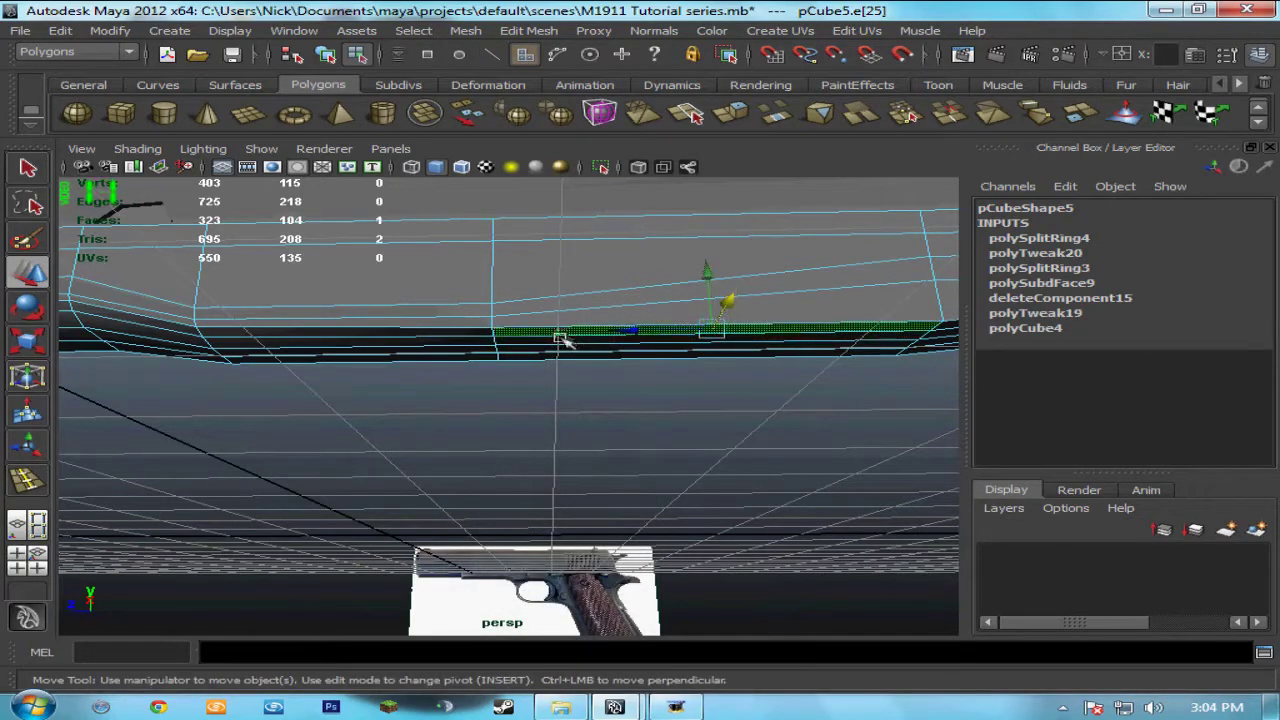
alt+middle_drag(750, 452, 560, 480)
scroll(452, 495, down, 3)
key(space)
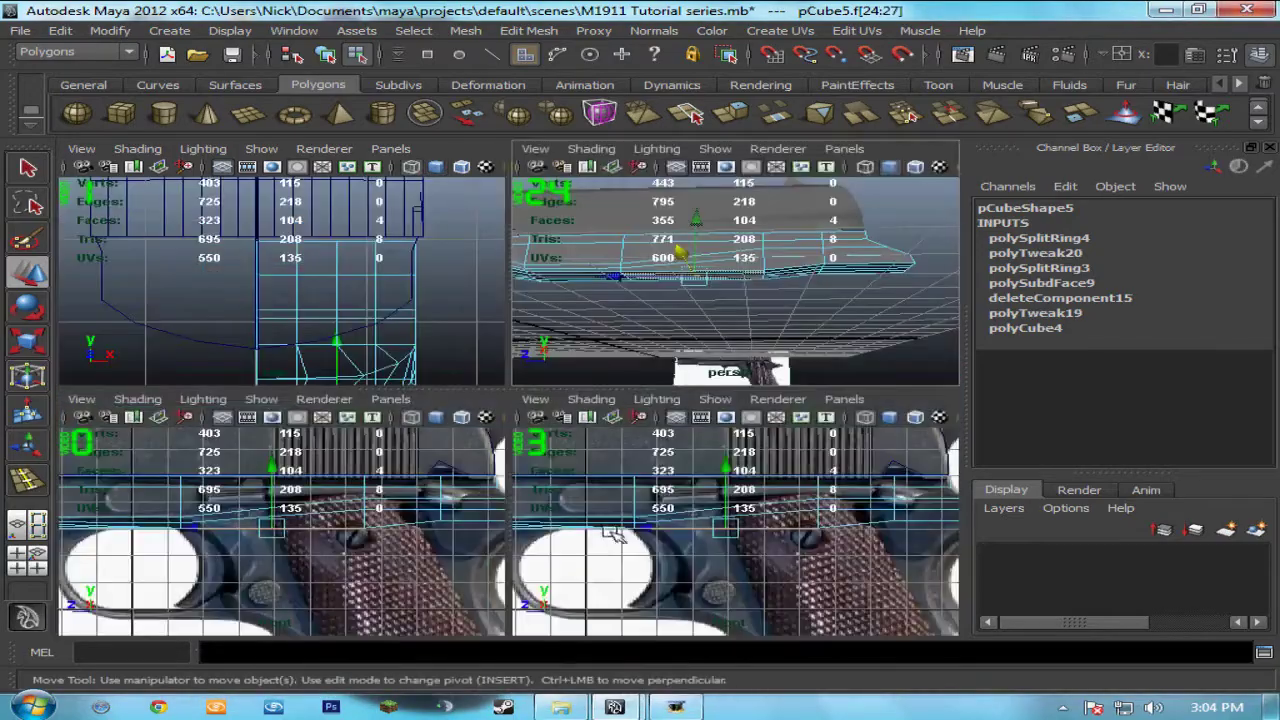
Step: Add the next four underside faces toward the rear of the grip to the face selection
key(space)
scroll(680, 450, down, 3)
alt+middle_drag(698, 426, 643, 390)
key(space)
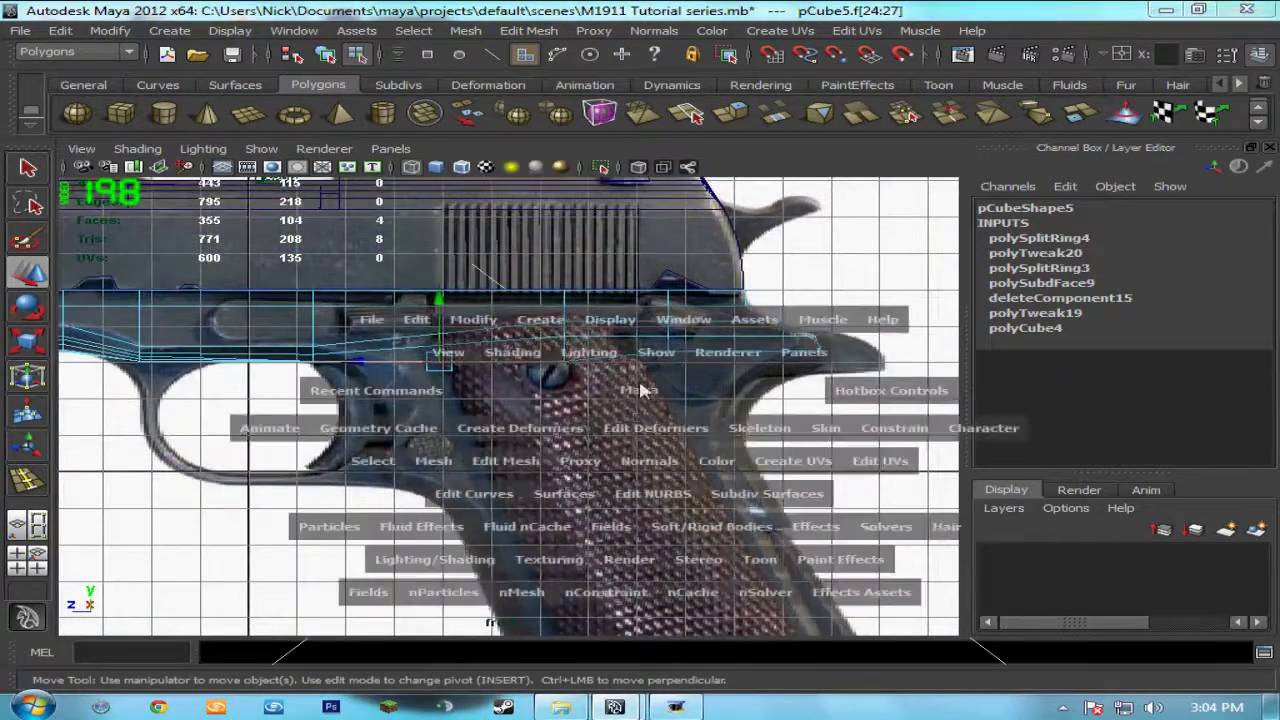
key(space)
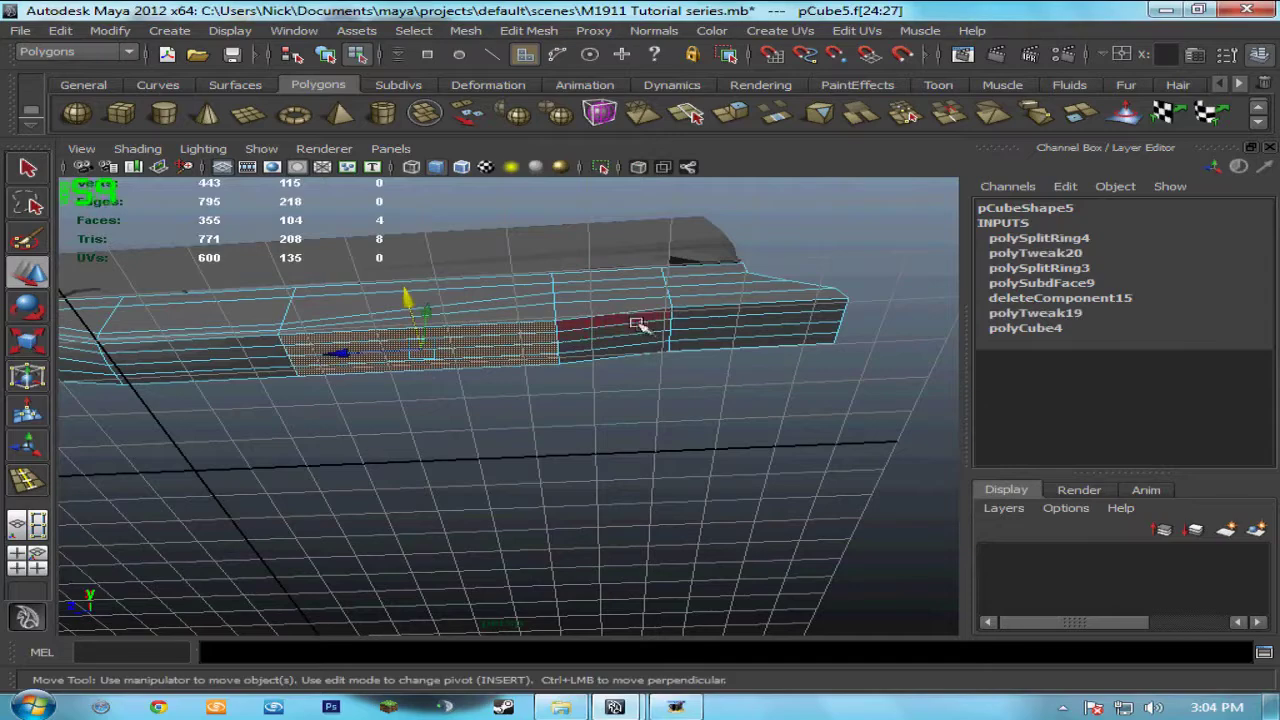
alt+middle_drag(645, 352, 520, 400)
key(space)
key(space)
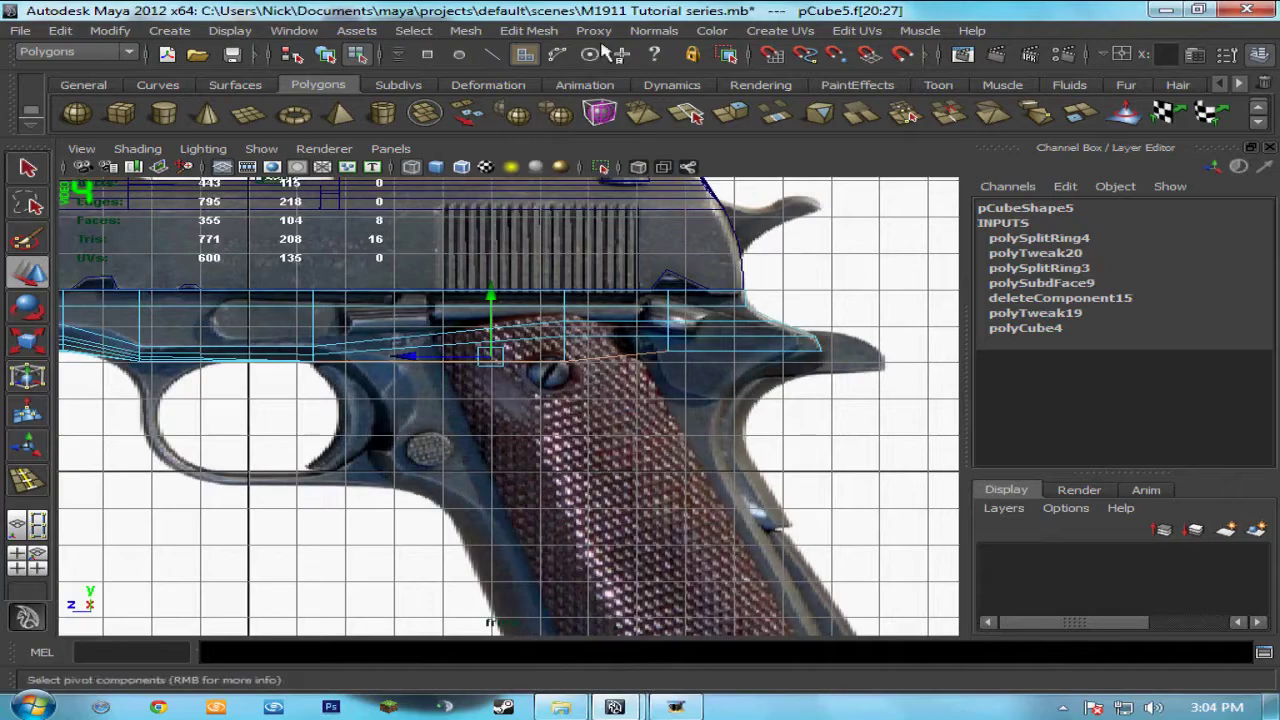
Step: Extrude the eight selected underside faces and move them down to the grip's base, at about Y -7.533, Z -9.959
key(ctrl+e)
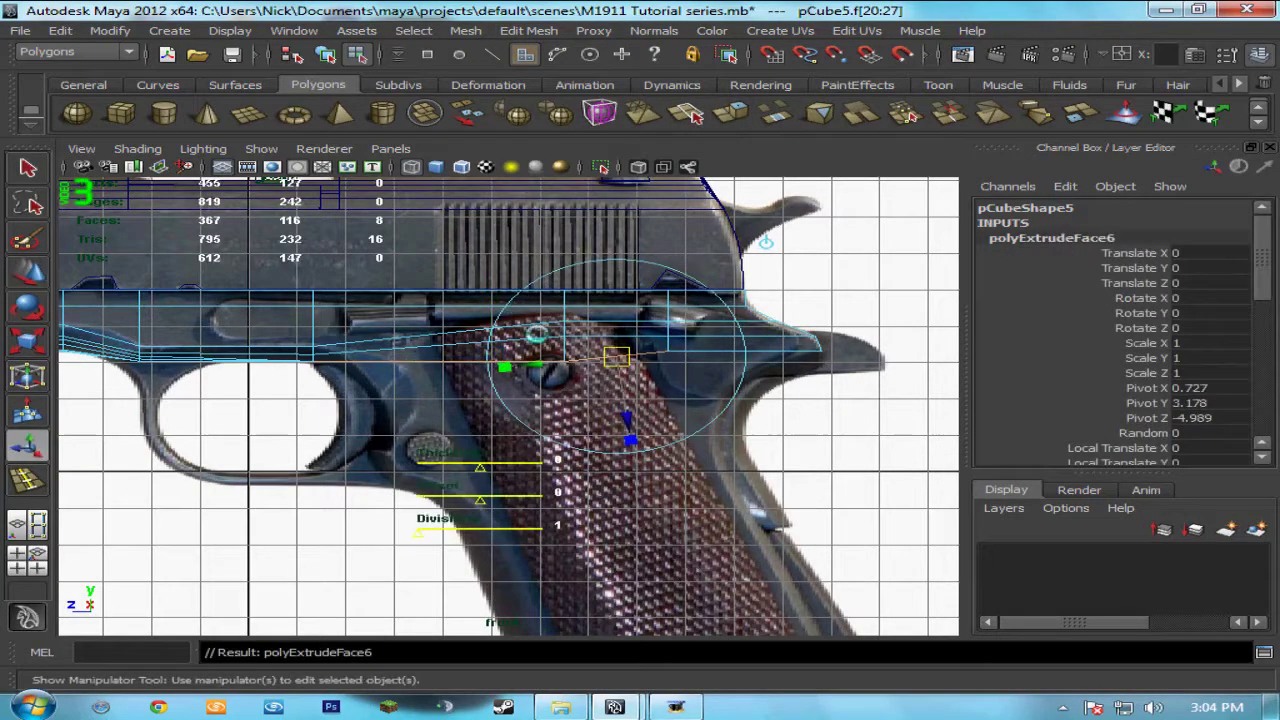
drag(500, 305, 516, 408)
alt+middle_drag(516, 408, 436, 306)
click(360, 360)
key(ctrl+z)
drag(332, 359, 412, 370)
drag(495, 356, 606, 527)
alt+middle_drag(606, 527, 496, 393)
drag(496, 393, 541, 500)
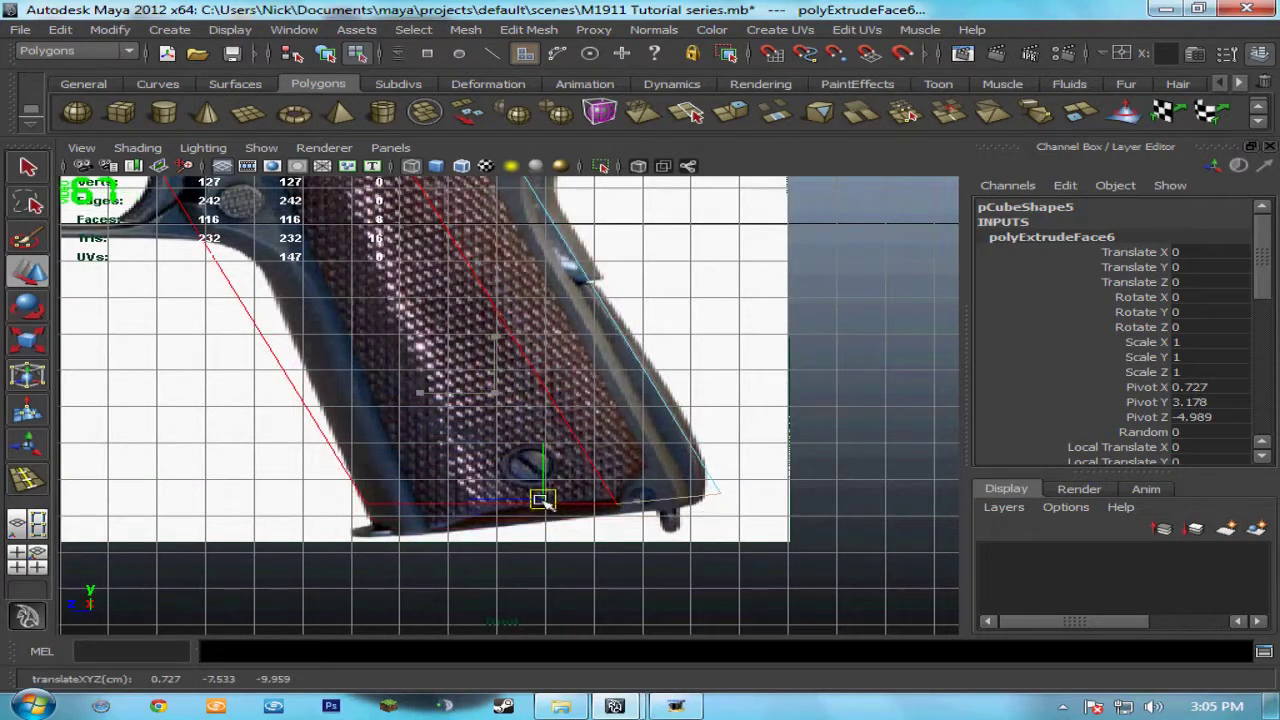
Step: Rotate the extruded end faces to follow the grip's slanted base and reposition them over the reference image
key(r)
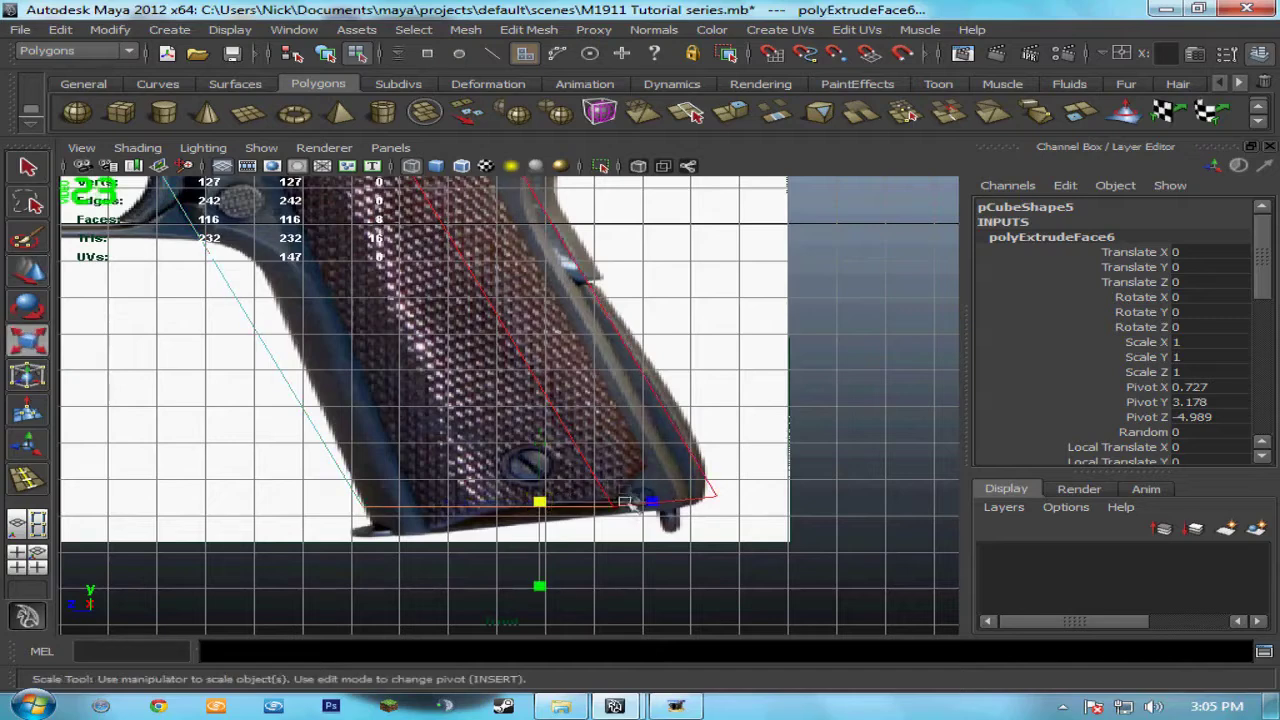
key(e)
drag(628, 463, 628, 458)
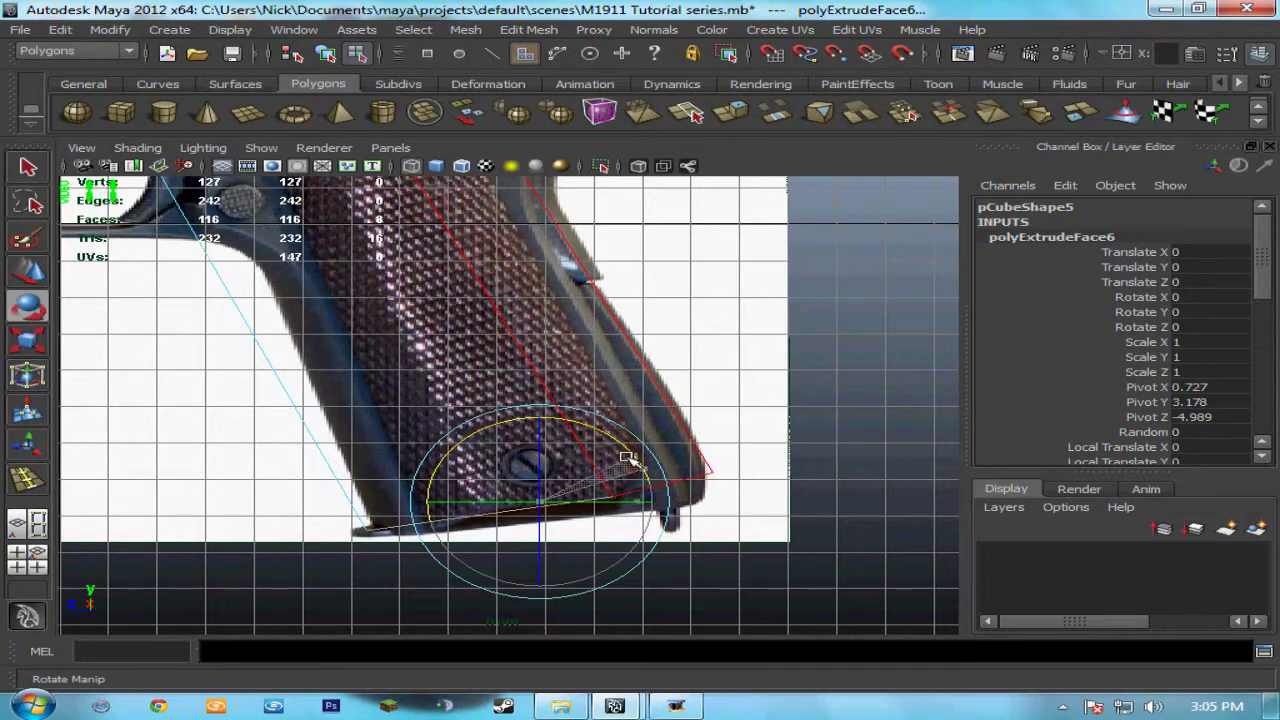
key(w)
drag(541, 500, 551, 512)
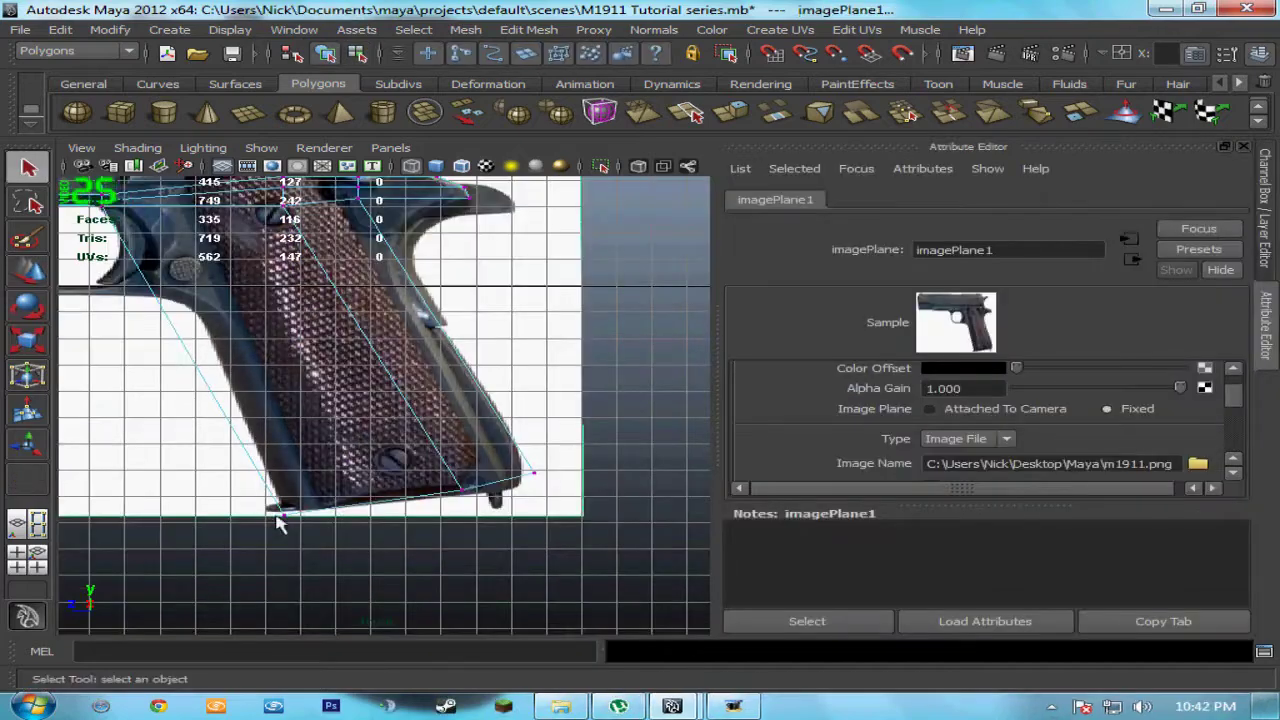
Step: Align the grip's base corner vertices with the reference, placing the front ones at about Y -8.827, Z -6.602 and moving the rear ones inward
scroll(306, 494, up, 2)
alt+middle_drag(306, 494, 362, 446)
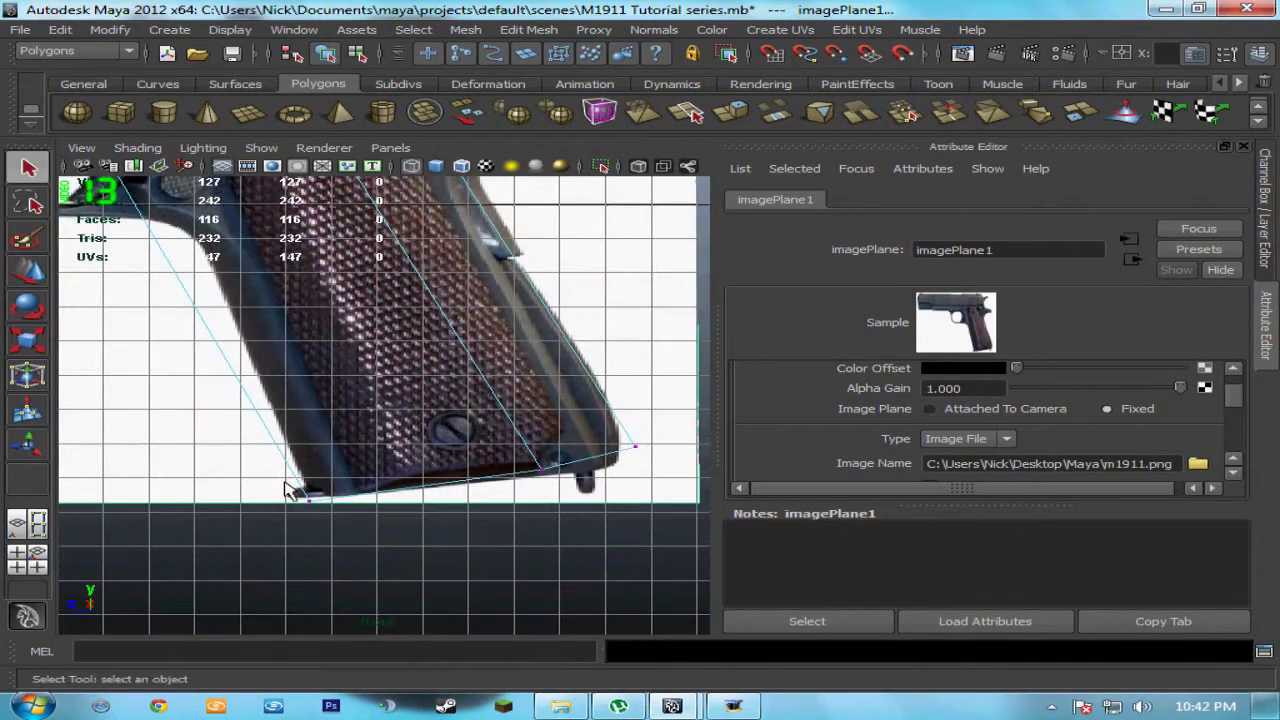
key(w)
drag(318, 458, 324, 498)
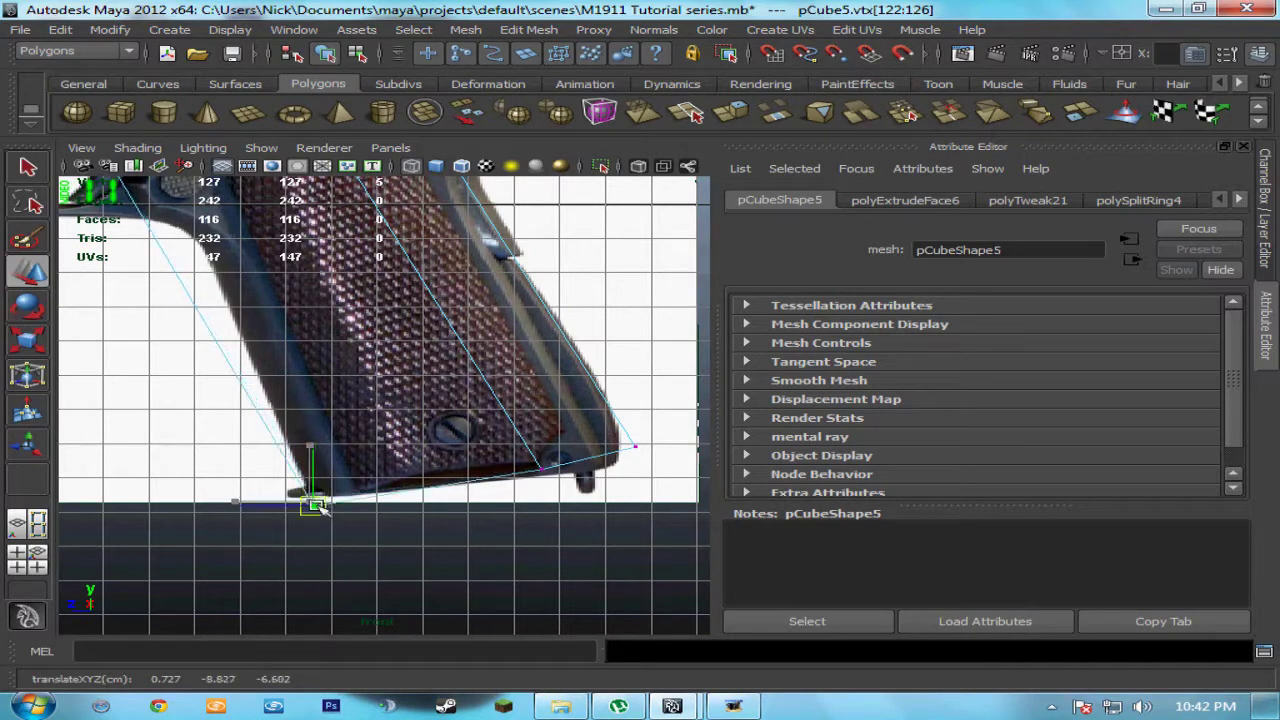
scroll(318, 500, up, 5)
scroll(318, 500, down, 4)
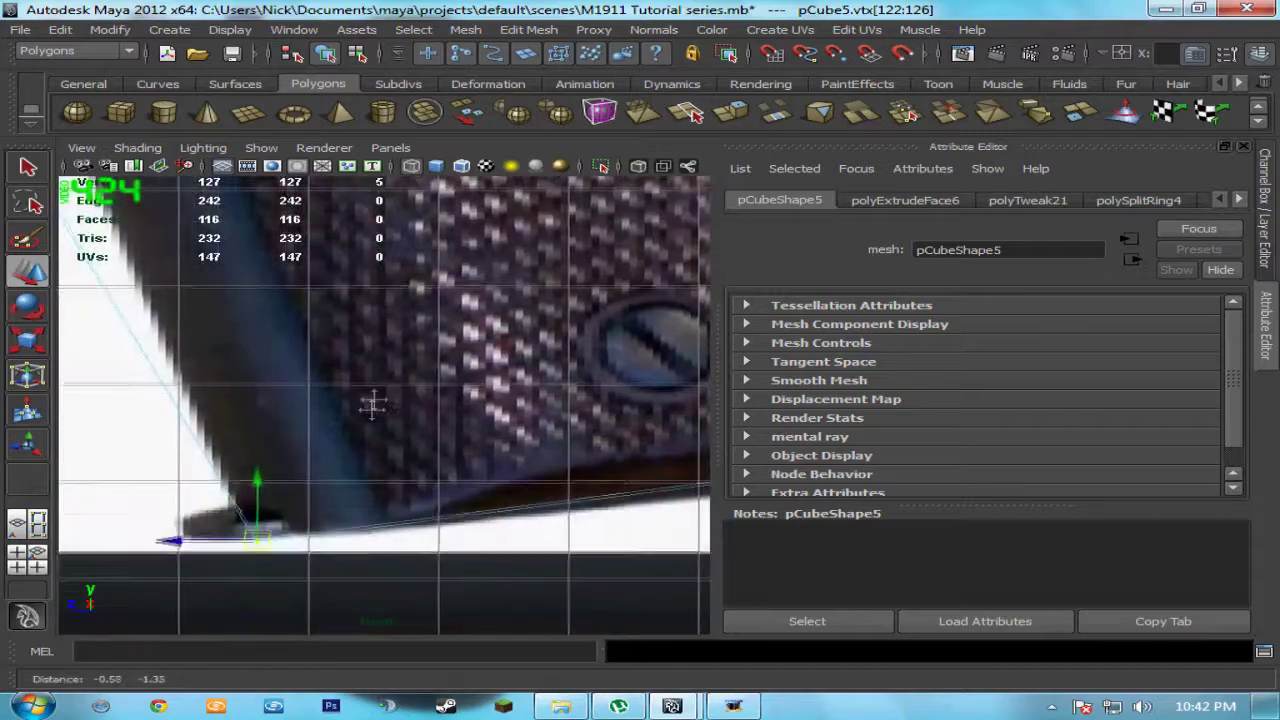
scroll(437, 492, down, 4)
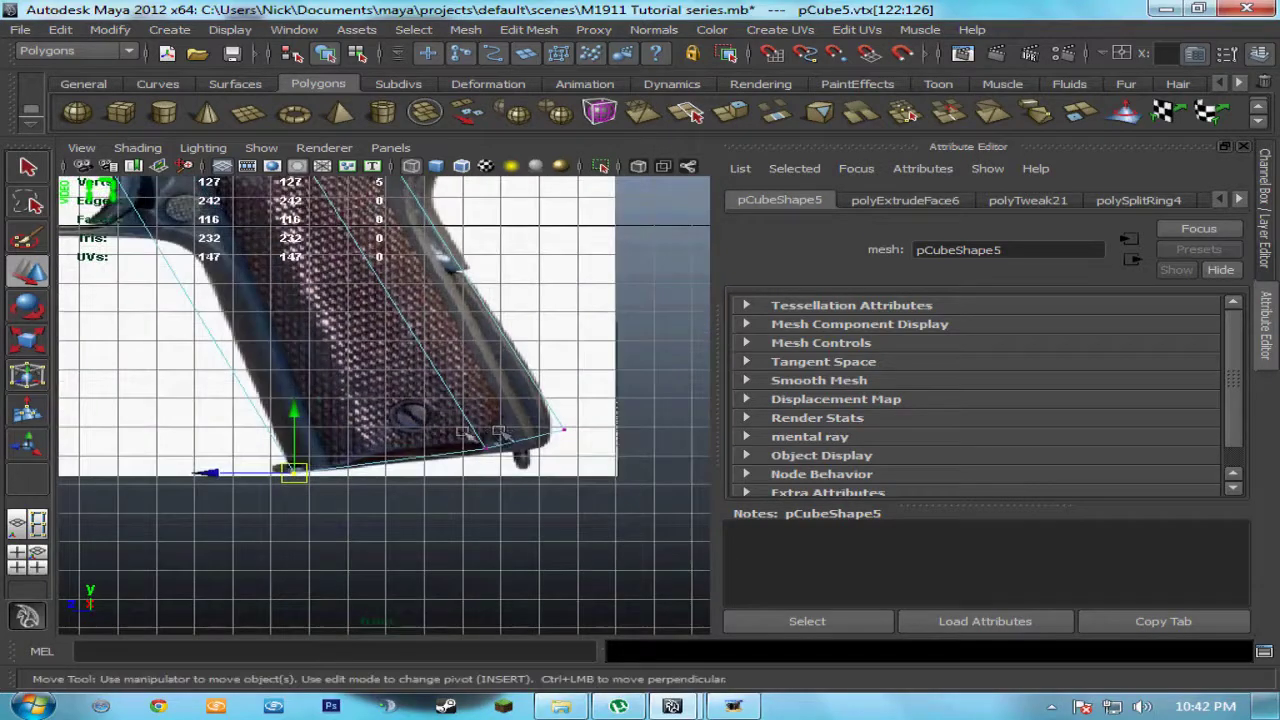
mouse_move(533, 465)
mouse_down()
mouse_move(575, 492)
mouse_move(557, 478)
mouse_move(530, 488)
mouse_up()
drag(669, 429, 642, 483)
Step: Move the vertices where the grip's rear edge meets the frame forward to about Z -8.333
alt+middle_drag(497, 290, 582, 490)
alt+middle_drag(430, 262, 486, 443)
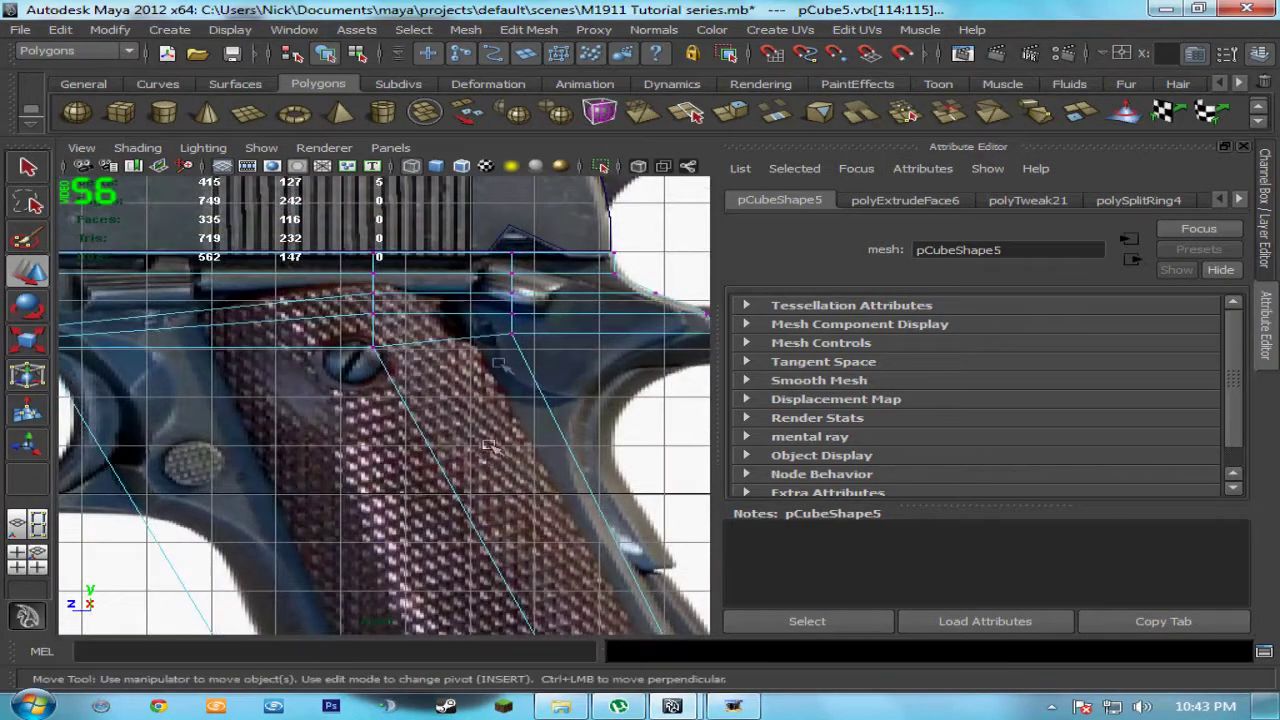
click(513, 334)
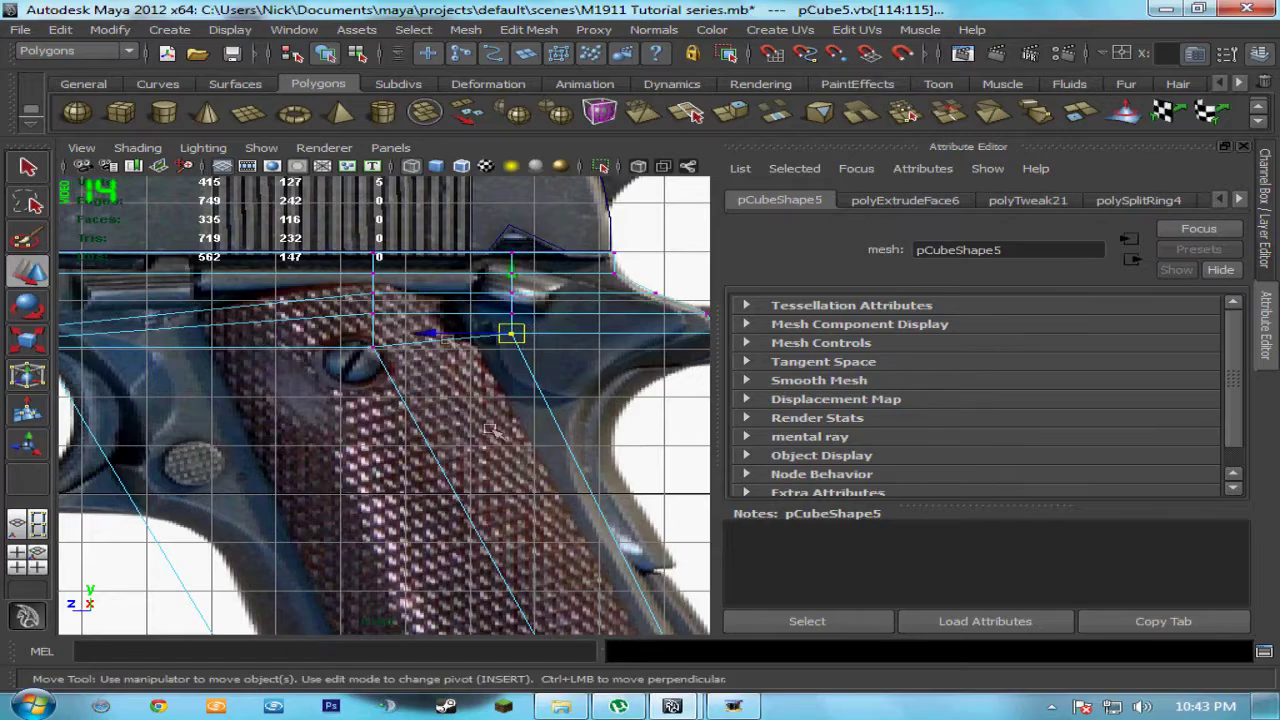
drag(445, 333, 435, 335)
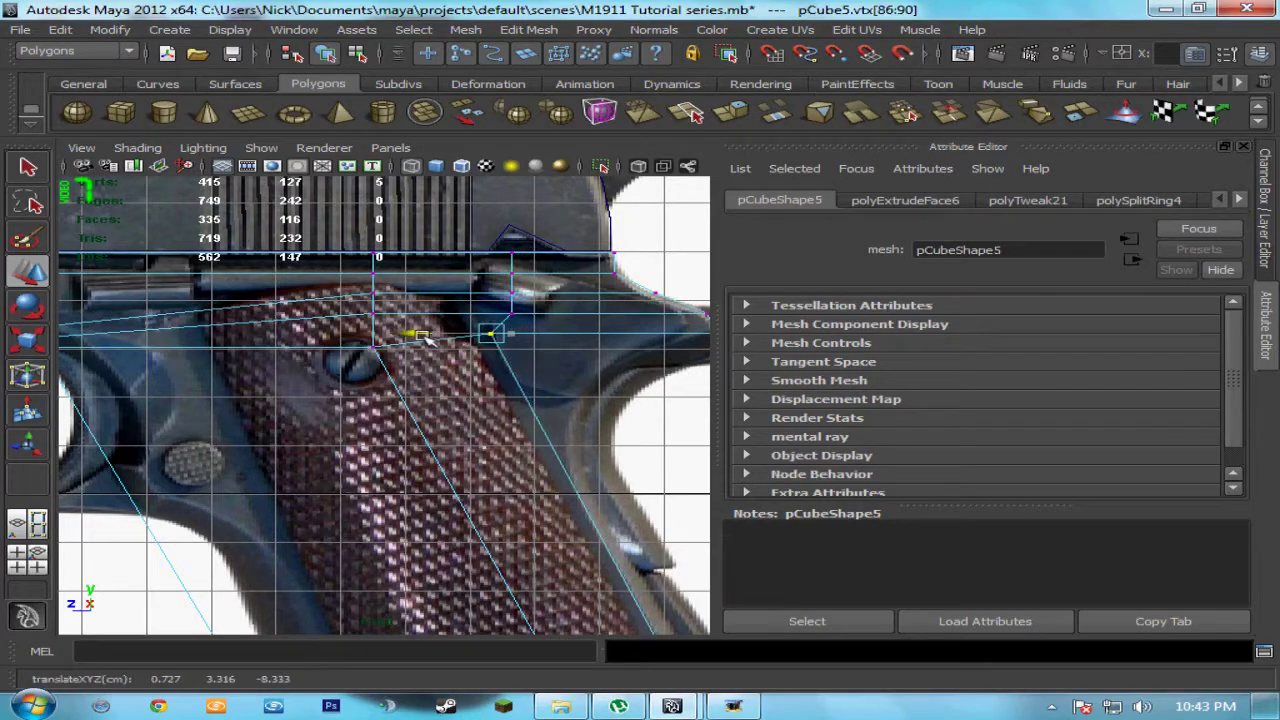
Step: Examine the extruded grip's rear and front edges along their length against the reference image
alt+middle_drag(550, 540, 391, 351)
alt+middle_drag(445, 572, 425, 429)
scroll(425, 429, up, 3)
alt+middle_drag(534, 532, 340, 530)
alt+middle_drag(300, 295, 385, 465)
alt+middle_drag(520, 440, 346, 229)
alt+middle_drag(603, 491, 442, 367)
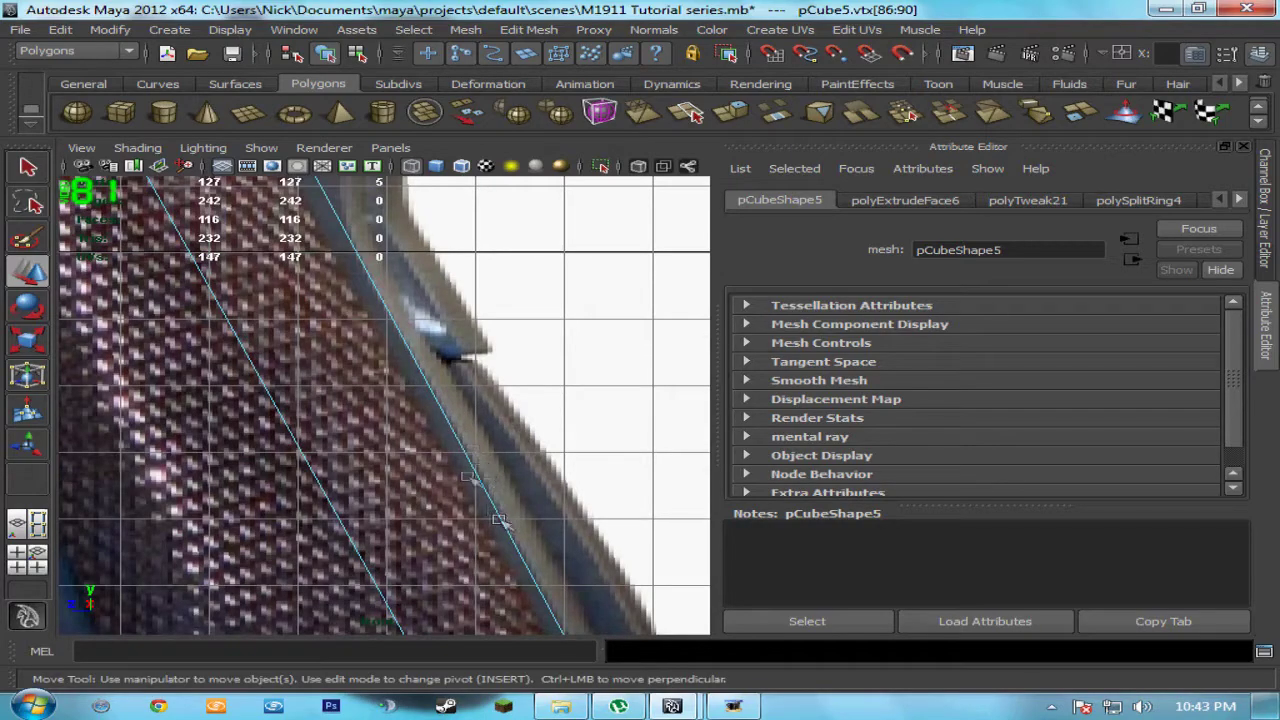
scroll(500, 520, down, 5)
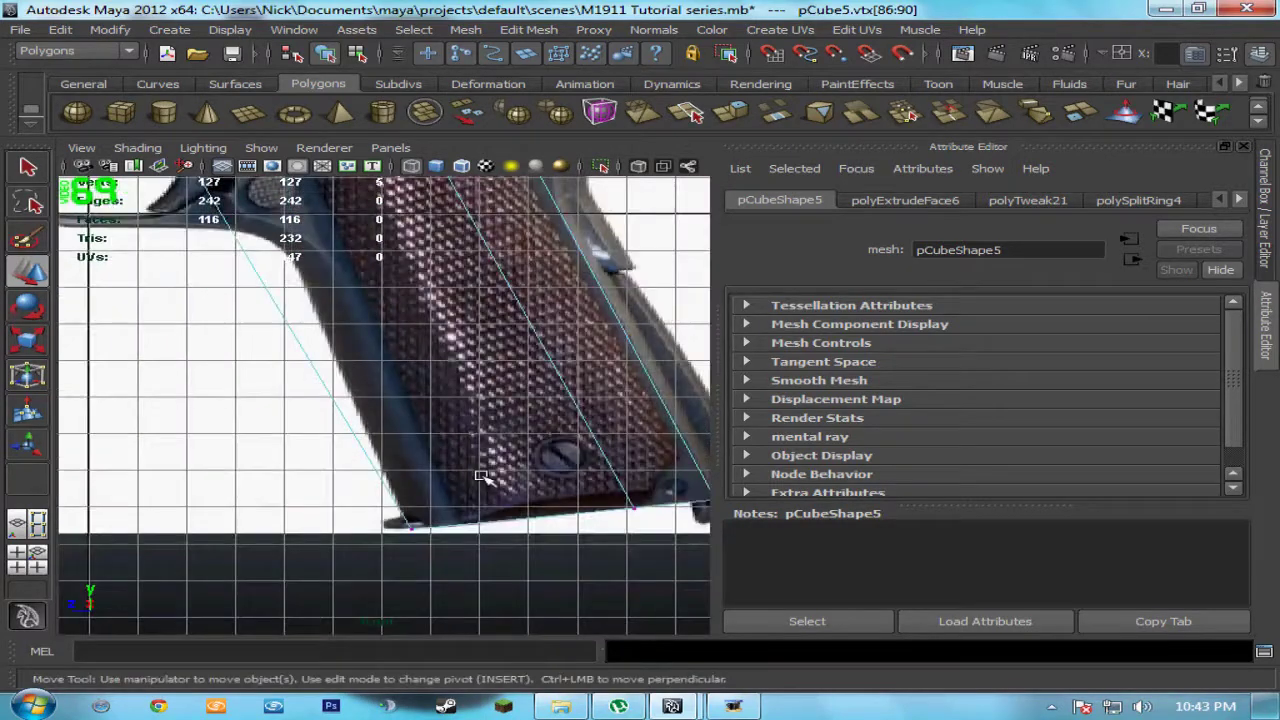
mouse_move(299, 381)
alt+middle_down()
mouse_move(412, 537)
mouse_move(430, 587)
mouse_move(363, 451)
alt+middle_up()
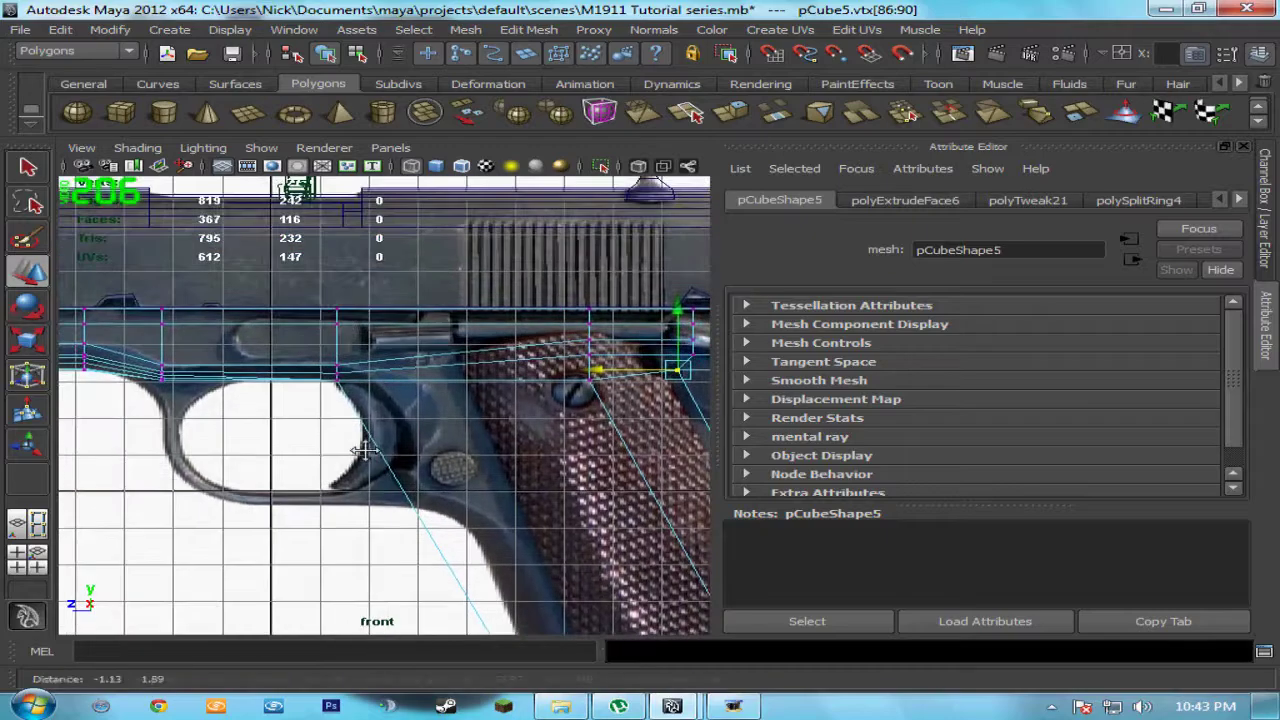
scroll(324, 398, up, 5)
alt+middle_drag(429, 525, 240, 300)
scroll(470, 487, down, 8)
alt+middle_drag(464, 481, 412, 404)
alt+middle_drag(346, 377, 403, 461)
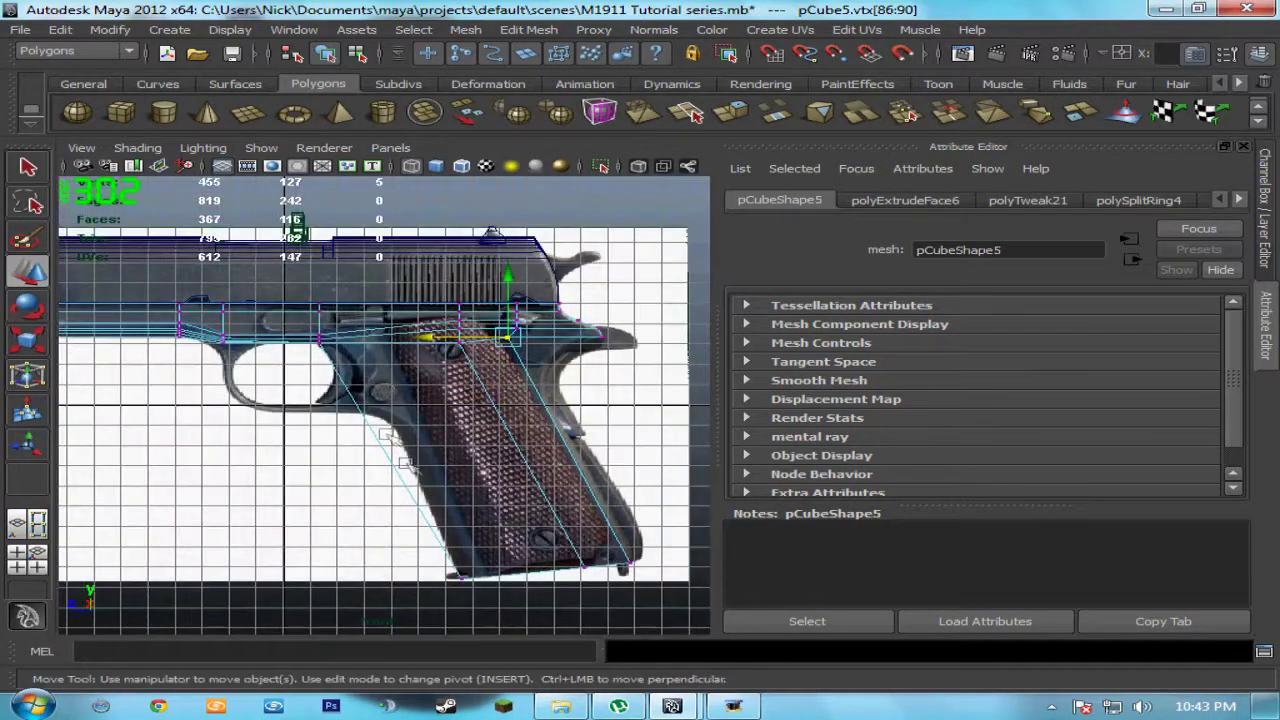
Step: Insert two closely spaced edge loops across the upper grip, level with and just below the trigger guard's underside
click(528, 29)
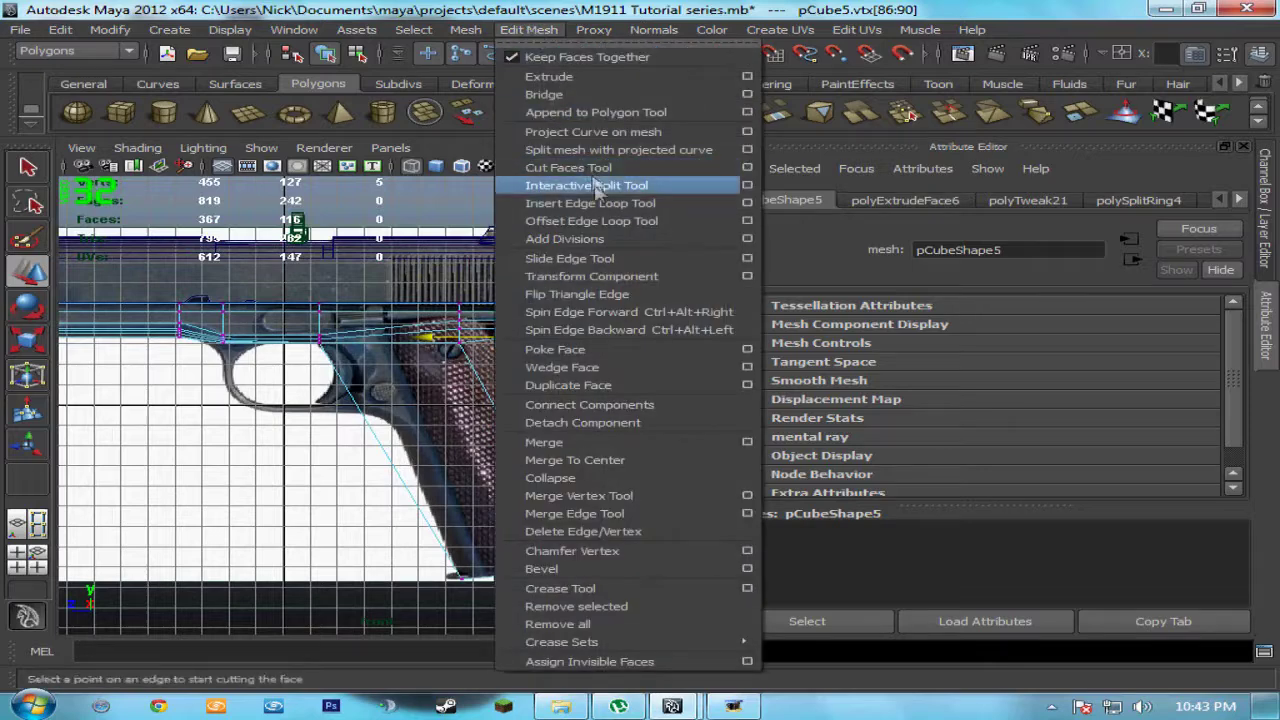
click(590, 203)
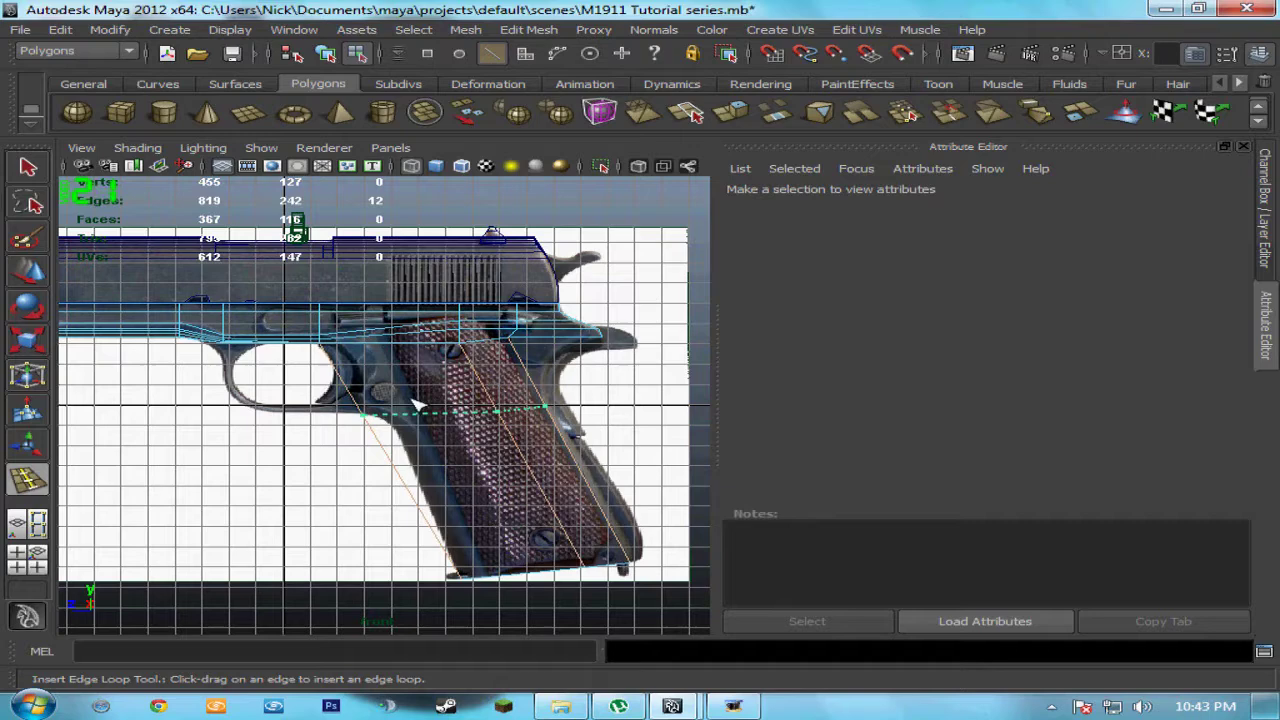
click(415, 405)
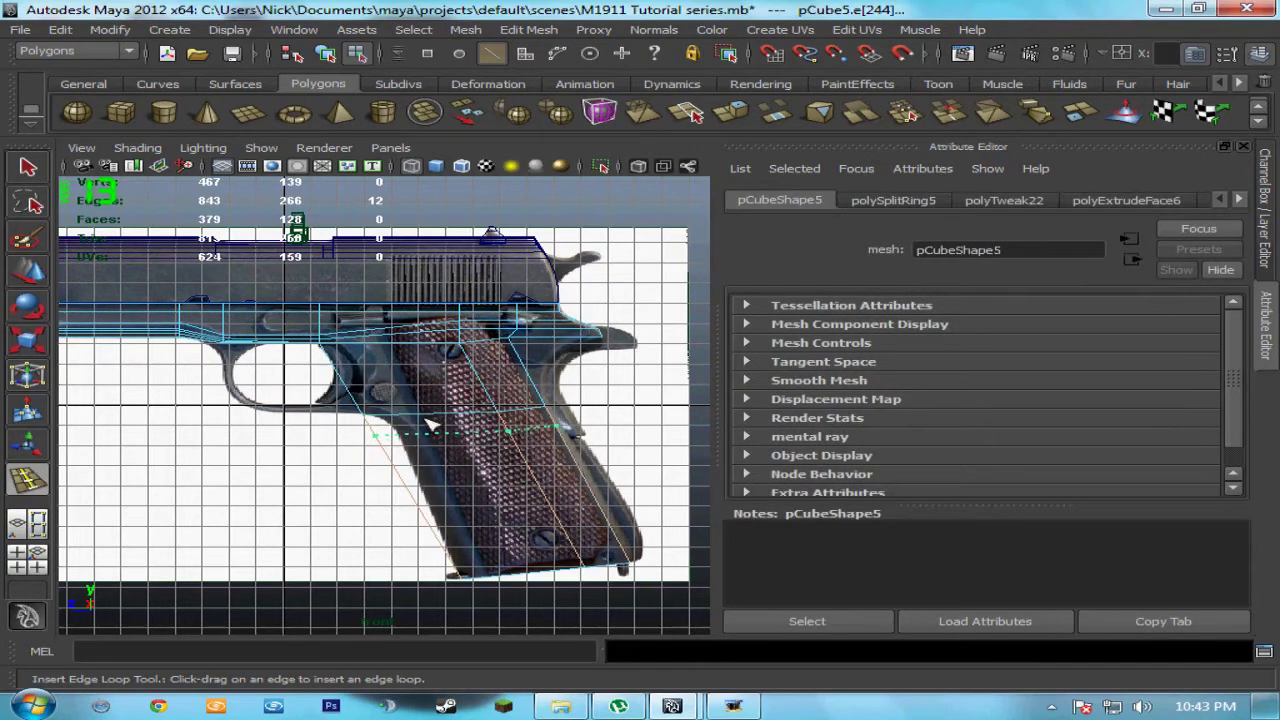
click(430, 420)
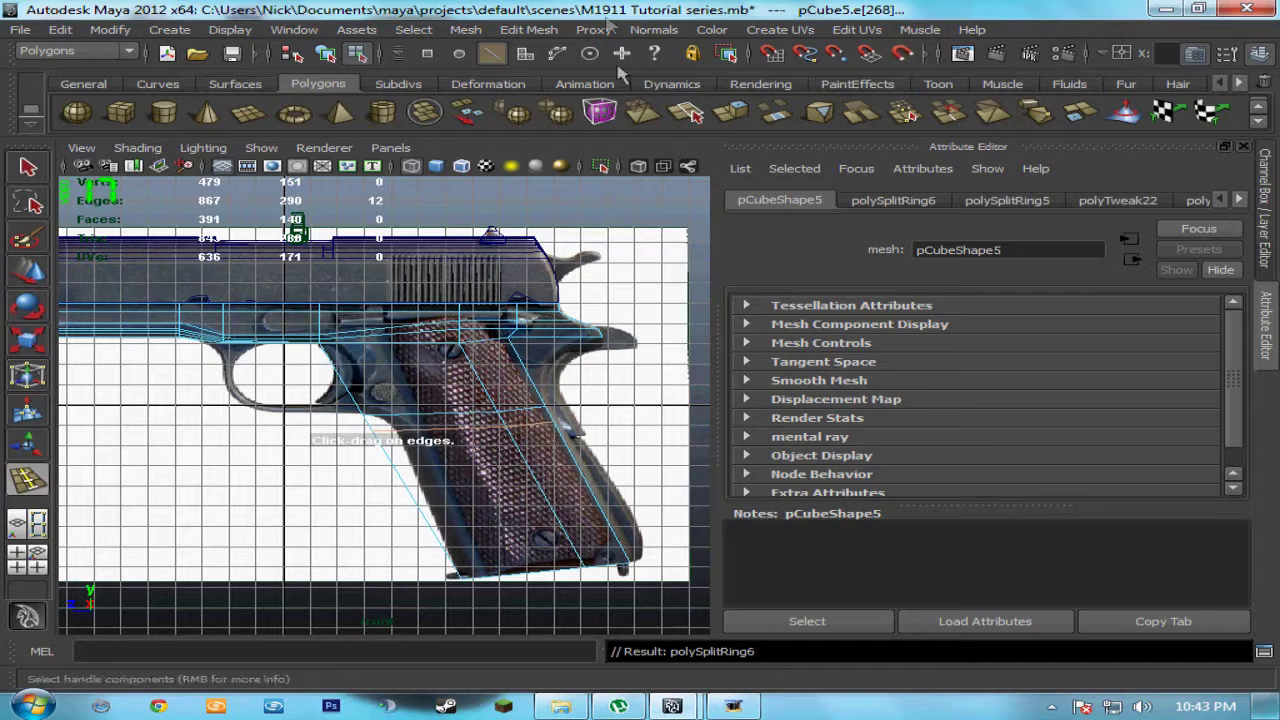
Step: Move the front vertices of both new edge loops onto the curve where the trigger guard meets the grip's front
key(w)
right_drag(393, 360, 323, 358)
drag(331, 410, 377, 421)
scroll(365, 447, up, 6)
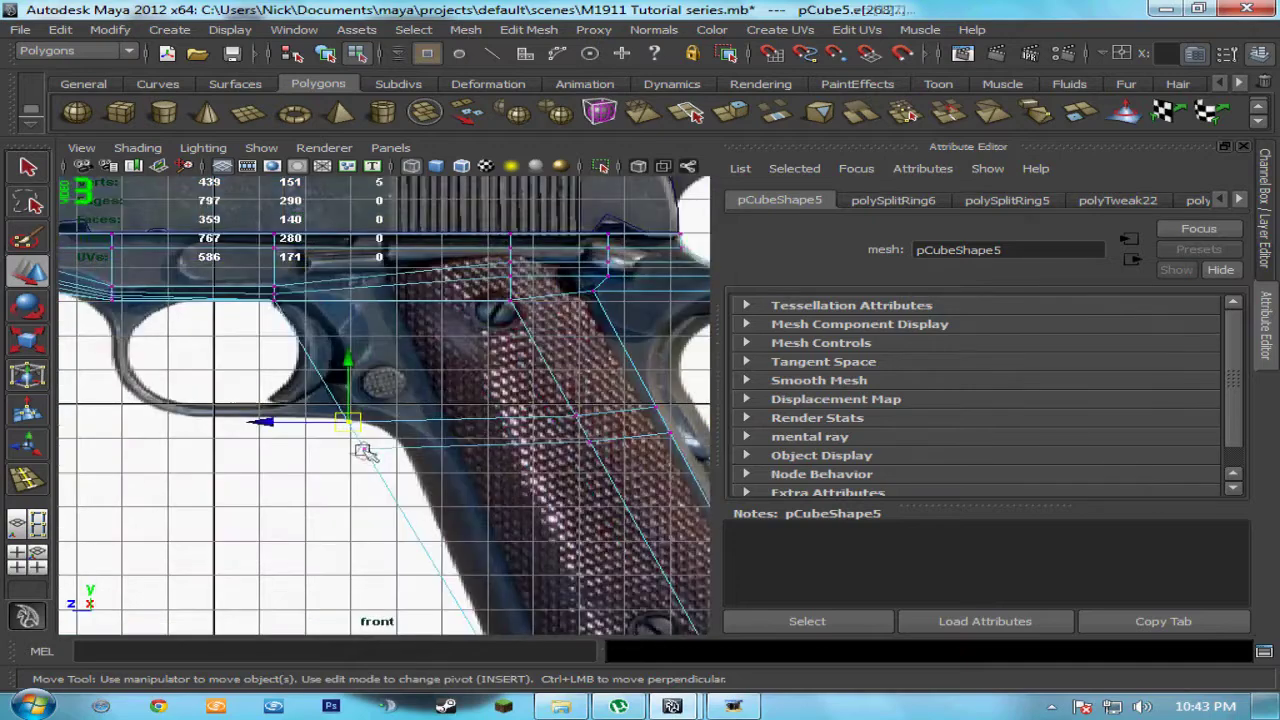
alt+middle_drag(371, 489, 353, 445)
drag(310, 391, 366, 456)
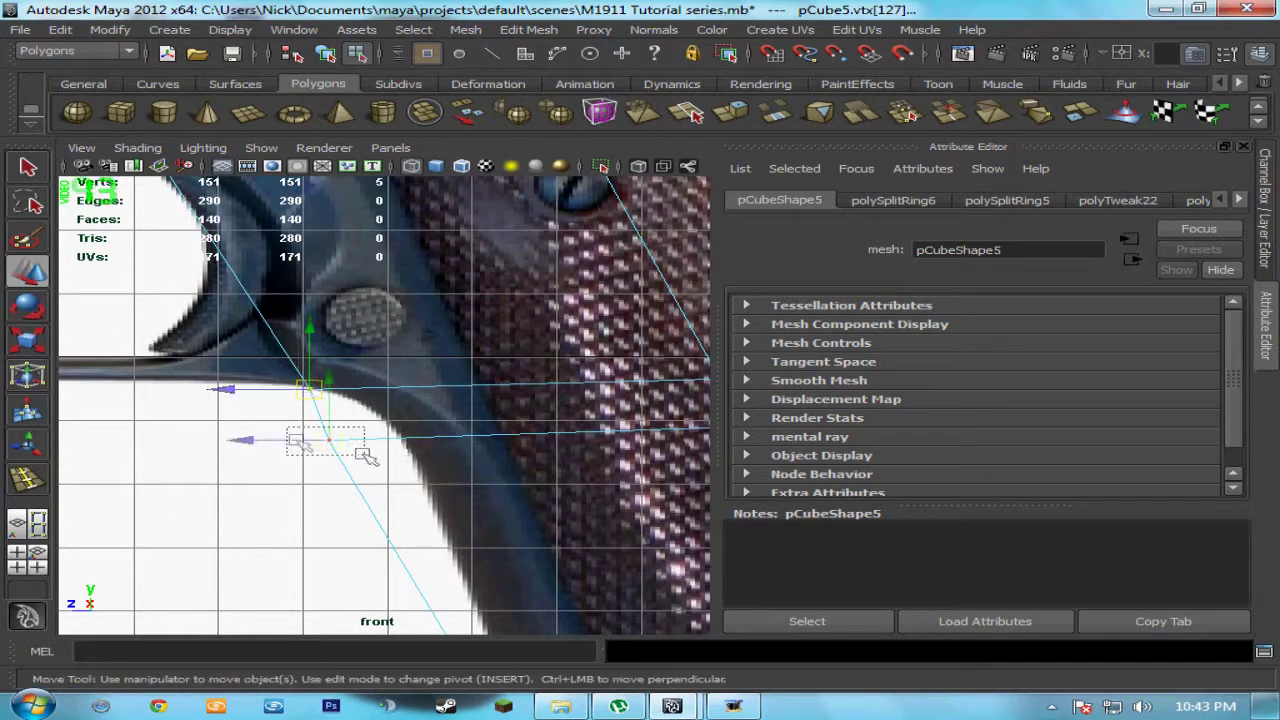
drag(243, 441, 313, 441)
scroll(385, 460, down, 6)
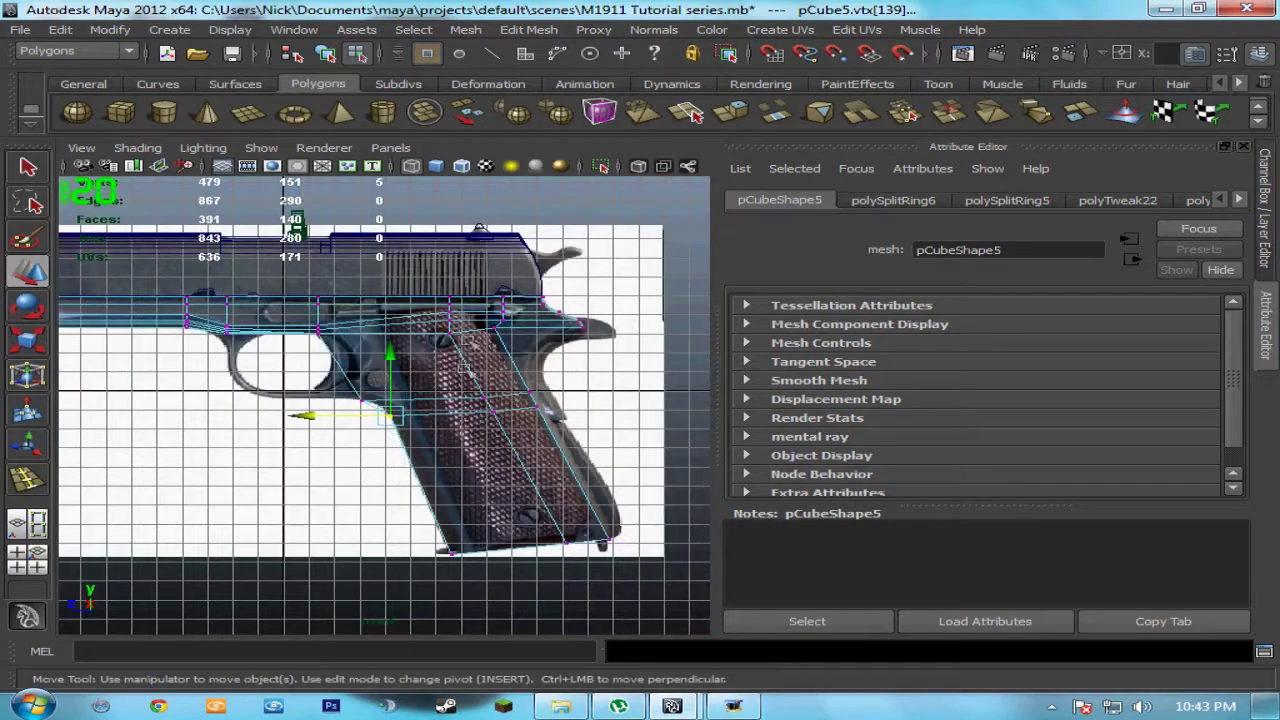
Step: Move the vertices at the top of the grip's rear edge backward to the grip's outline beneath the tang
scroll(463, 338, up, 6)
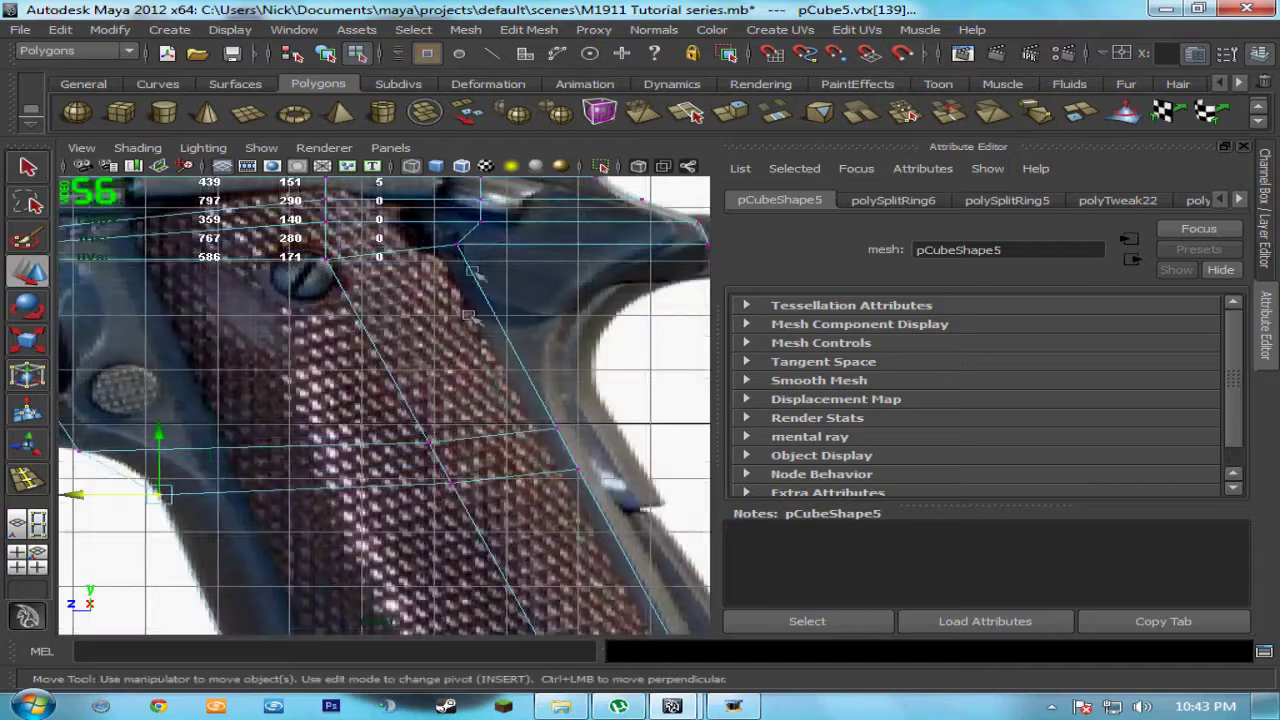
alt+middle_drag(470, 317, 383, 323)
drag(334, 289, 385, 316)
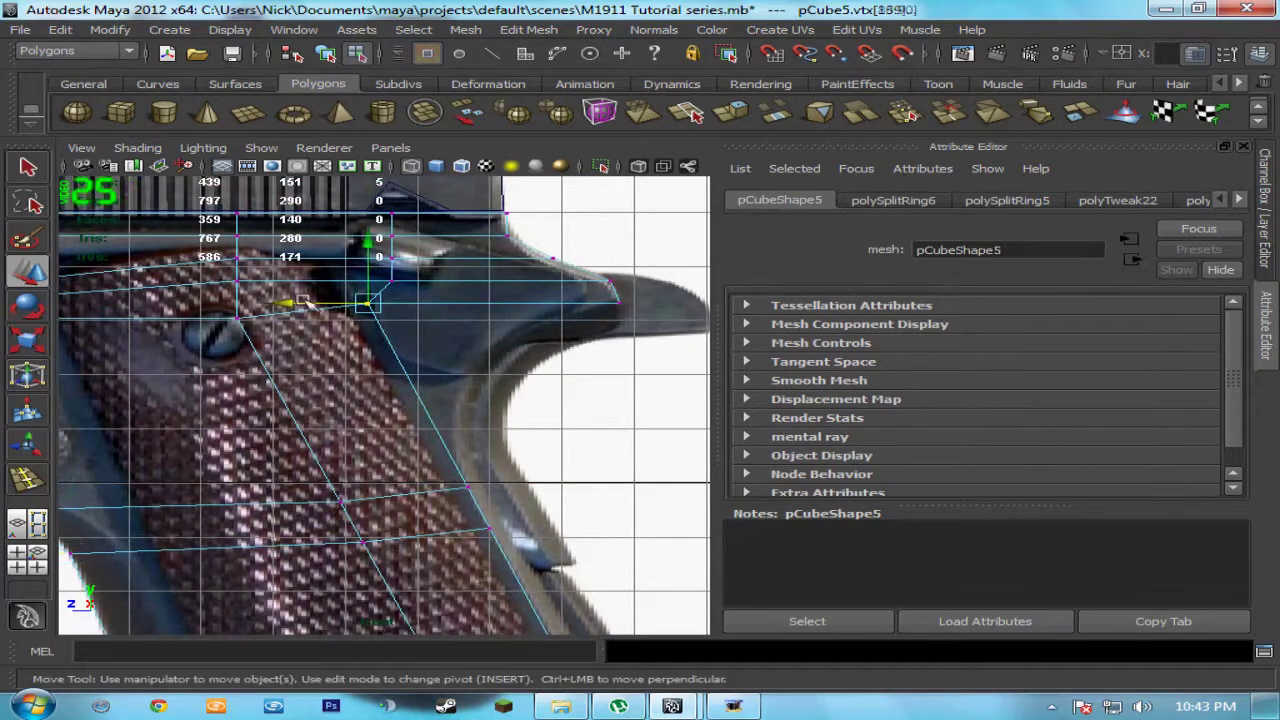
drag(285, 305, 397, 344)
scroll(384, 392, down, 5)
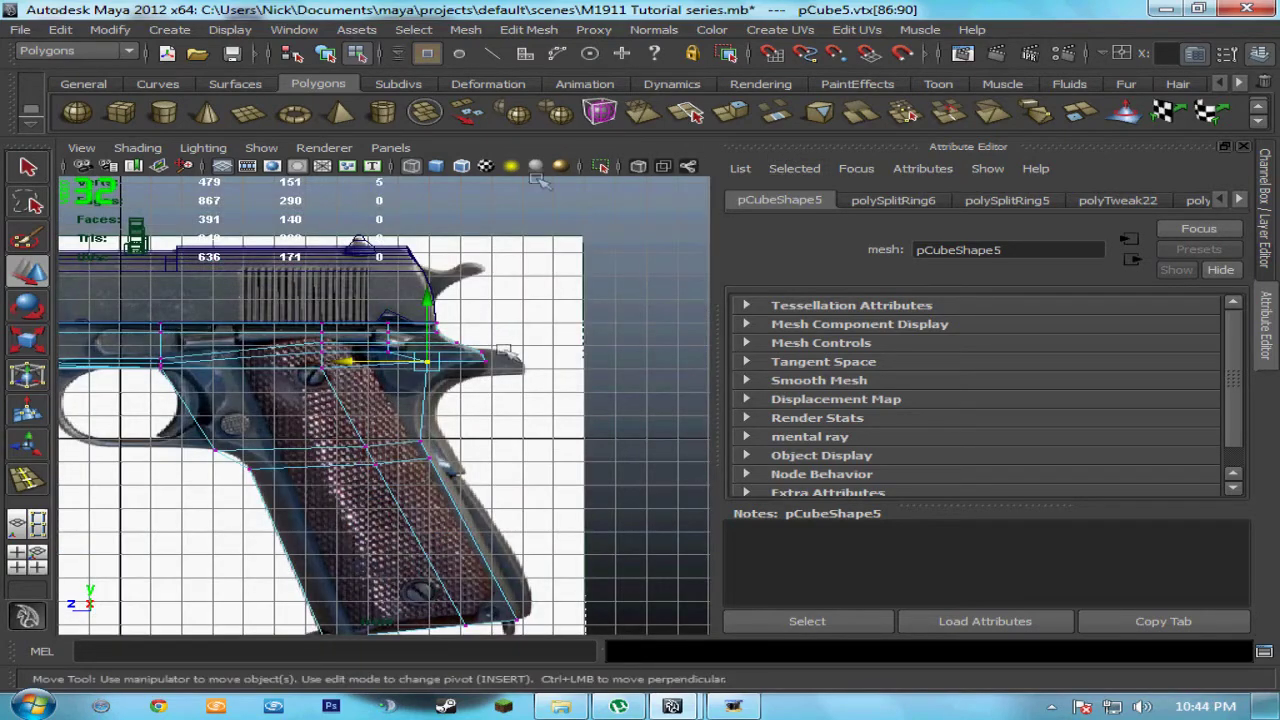
Step: Insert two more edge loops across the upper grip, between the frame's underside and the existing pair of loops
key(g)
mouse_move(188, 409)
mouse_down()
mouse_move(185, 381)
mouse_move(205, 420)
mouse_up()
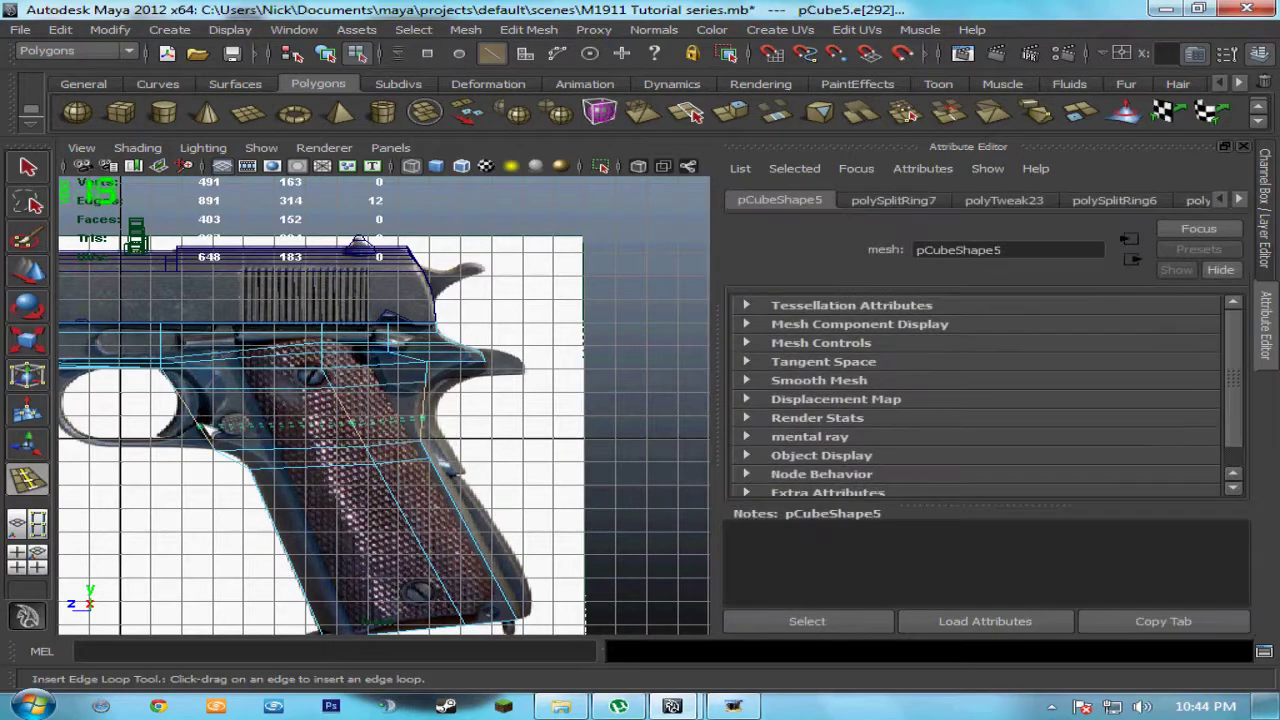
drag(205, 420, 205, 420)
click(410, 398)
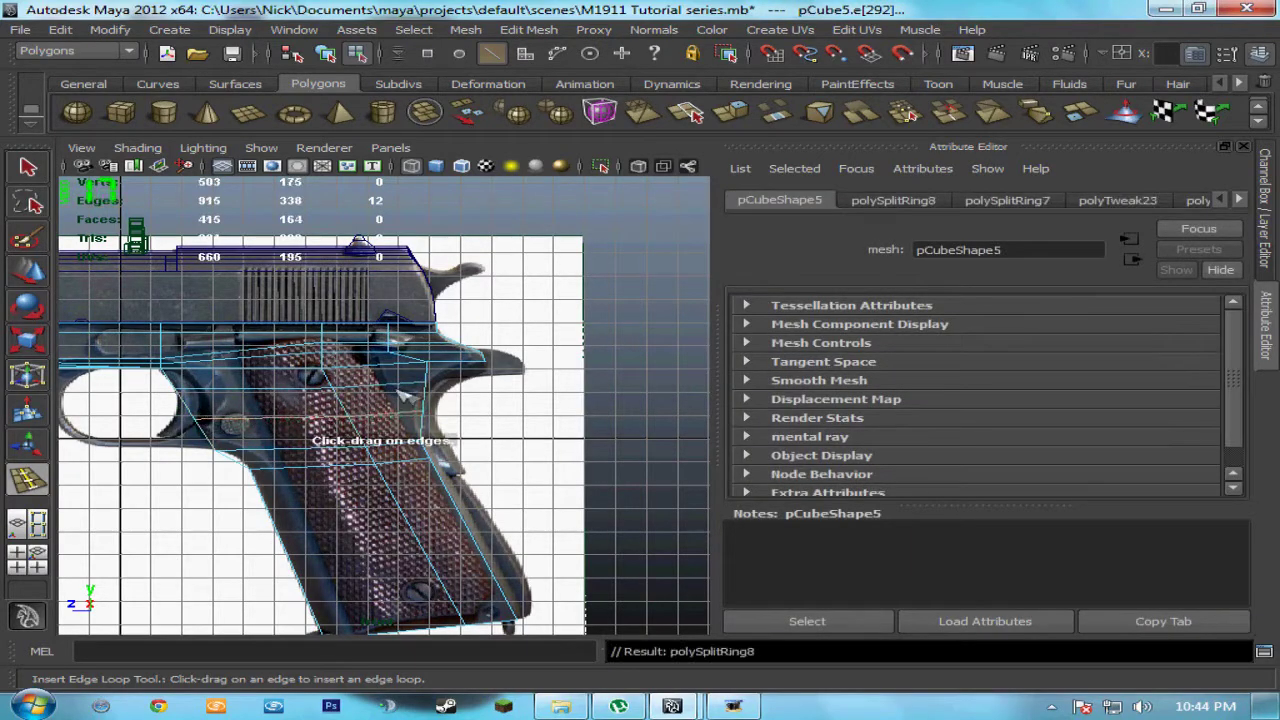
Step: Move the rear vertices of the middle upper-grip edge loop slightly forward, inside the grip's rear outline
scroll(368, 391, up, 2)
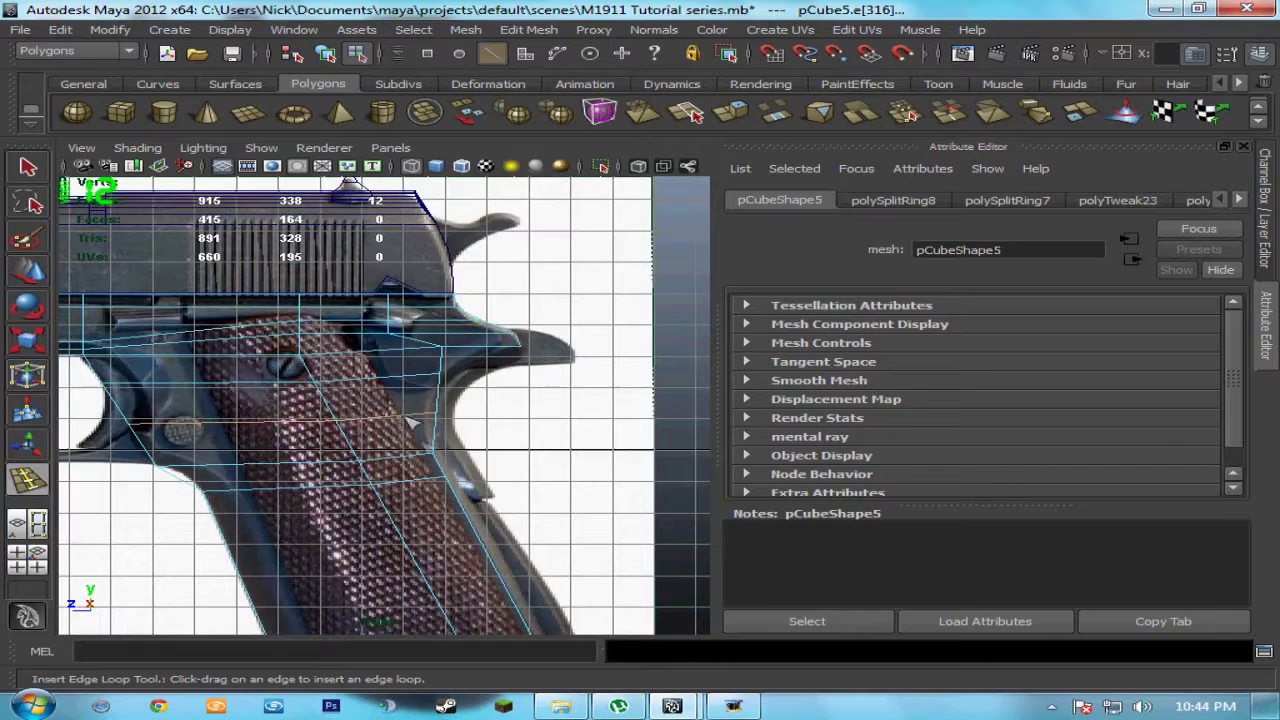
right_drag(380, 365, 275, 363)
key(w)
drag(439, 411, 457, 424)
drag(362, 412, 342, 411)
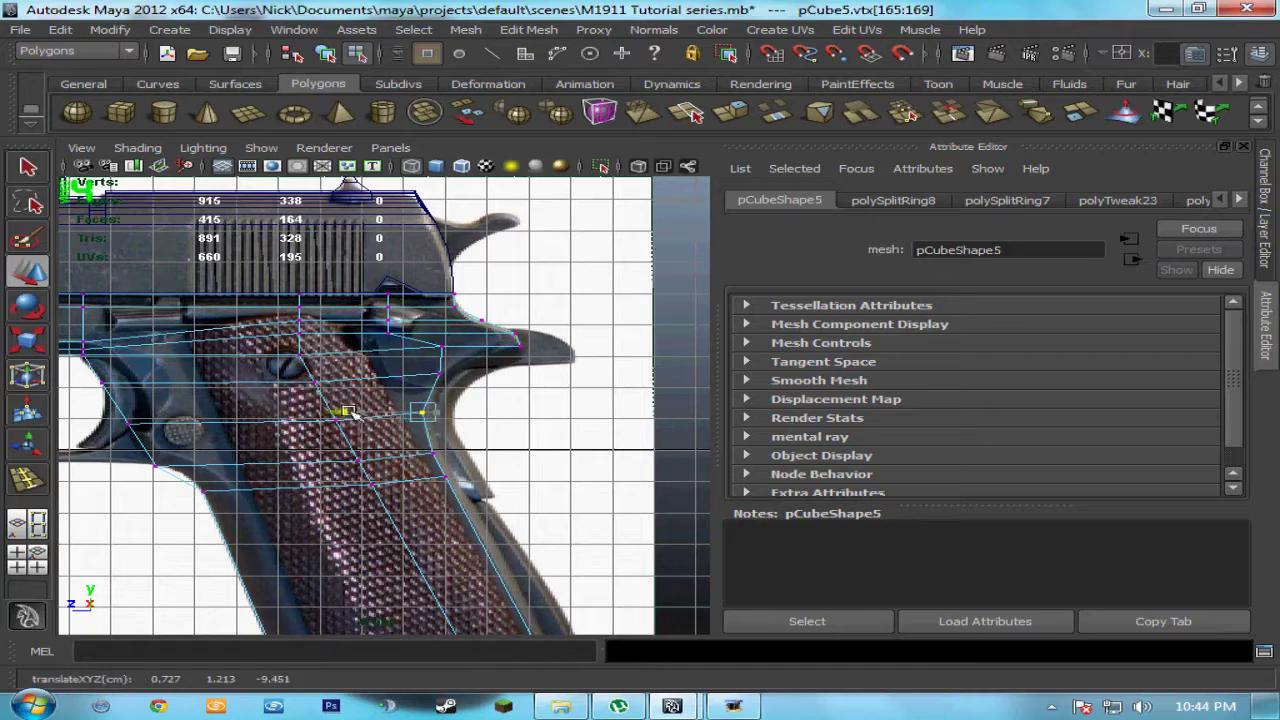
Step: Move the top rear grip vertices backward and down onto the tang's underside, and lower the next rear vertices below them
scroll(400, 370, up, 2)
drag(493, 362, 495, 364)
drag(467, 294, 490, 320)
drag(407, 310, 449, 320)
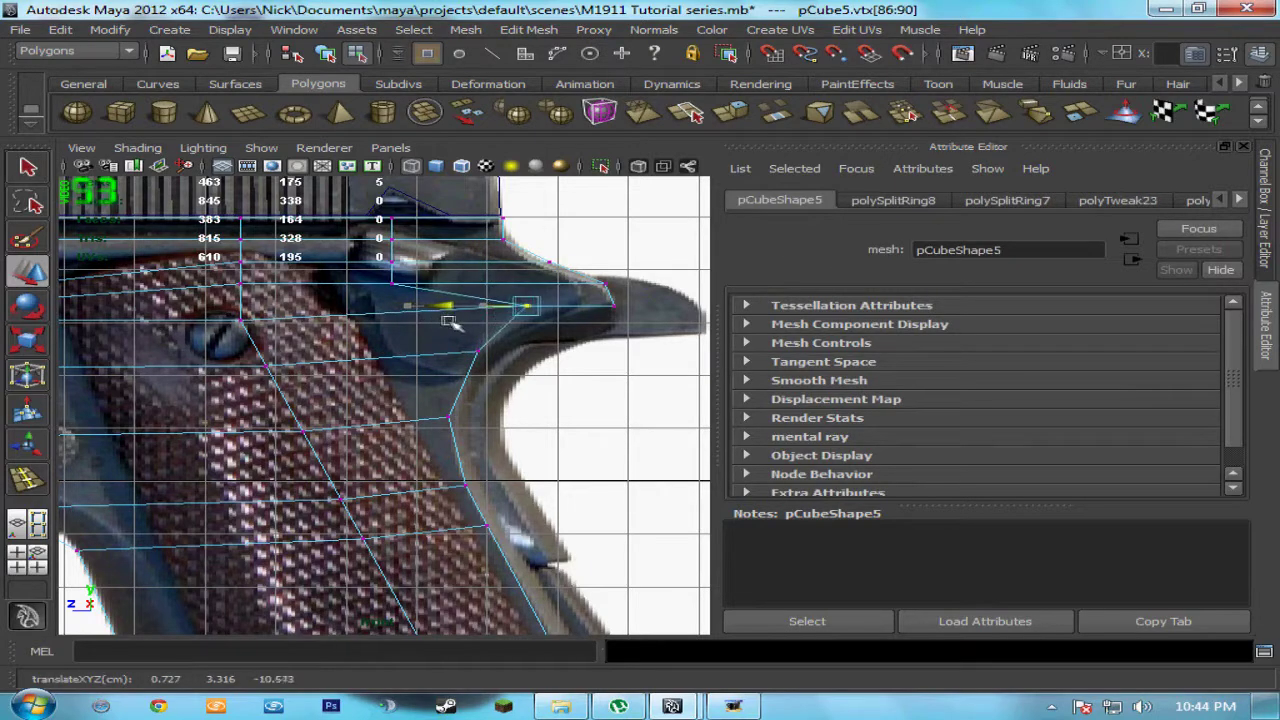
drag(536, 255, 545, 289)
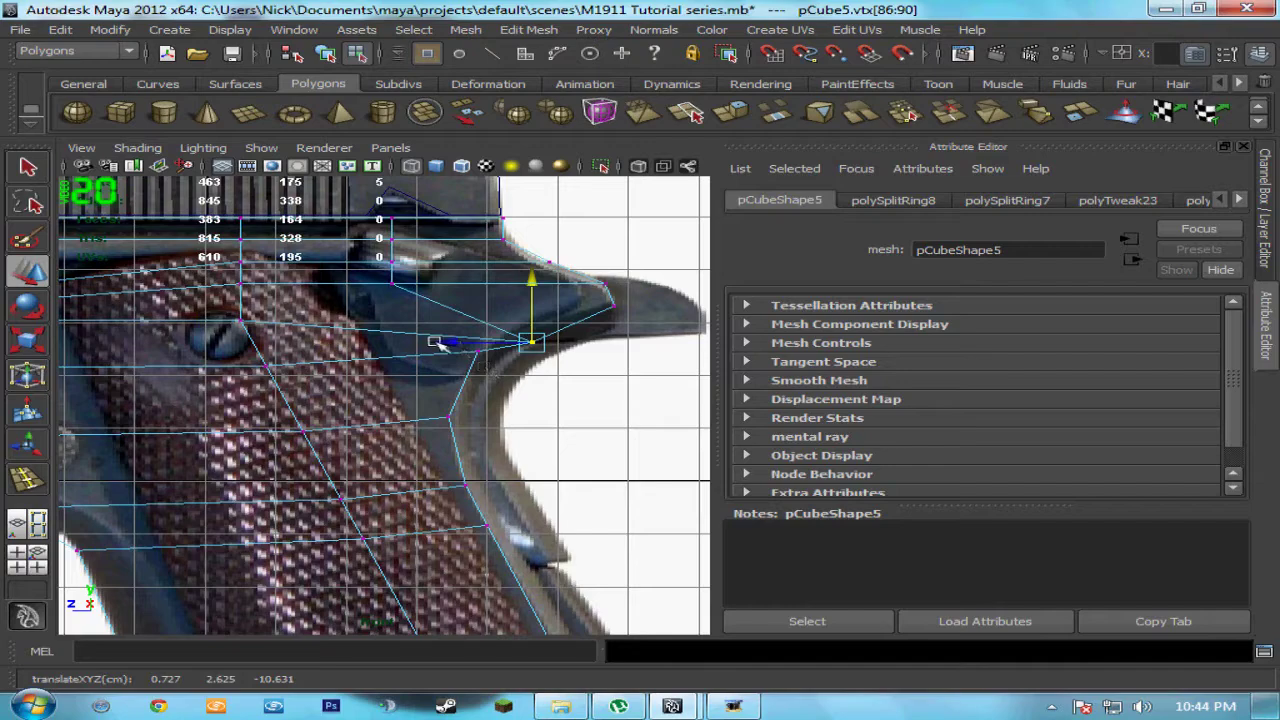
drag(436, 343, 492, 357)
key(ctrl+z)
drag(407, 332, 490, 366)
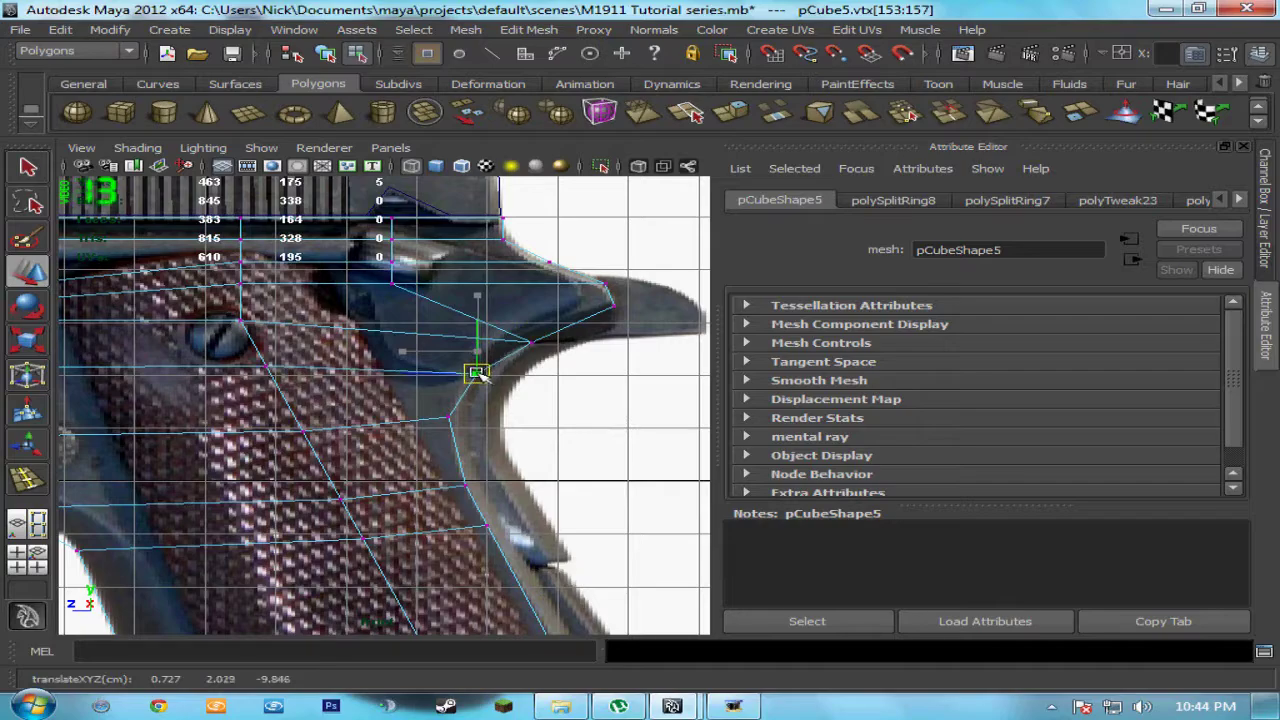
Step: Examine the frame's underside and the front of the grip in the perspective view
scroll(270, 353, down, 4)
alt+middle_drag(163, 350, 385, 305)
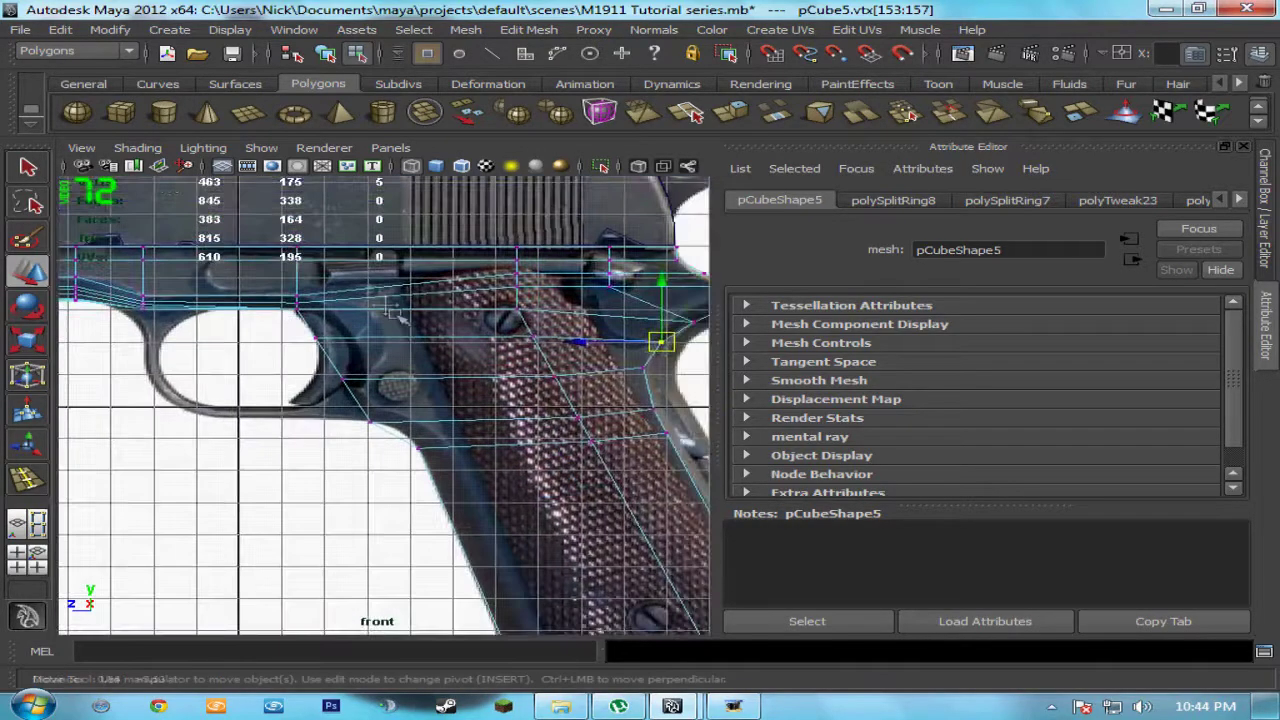
key(space)
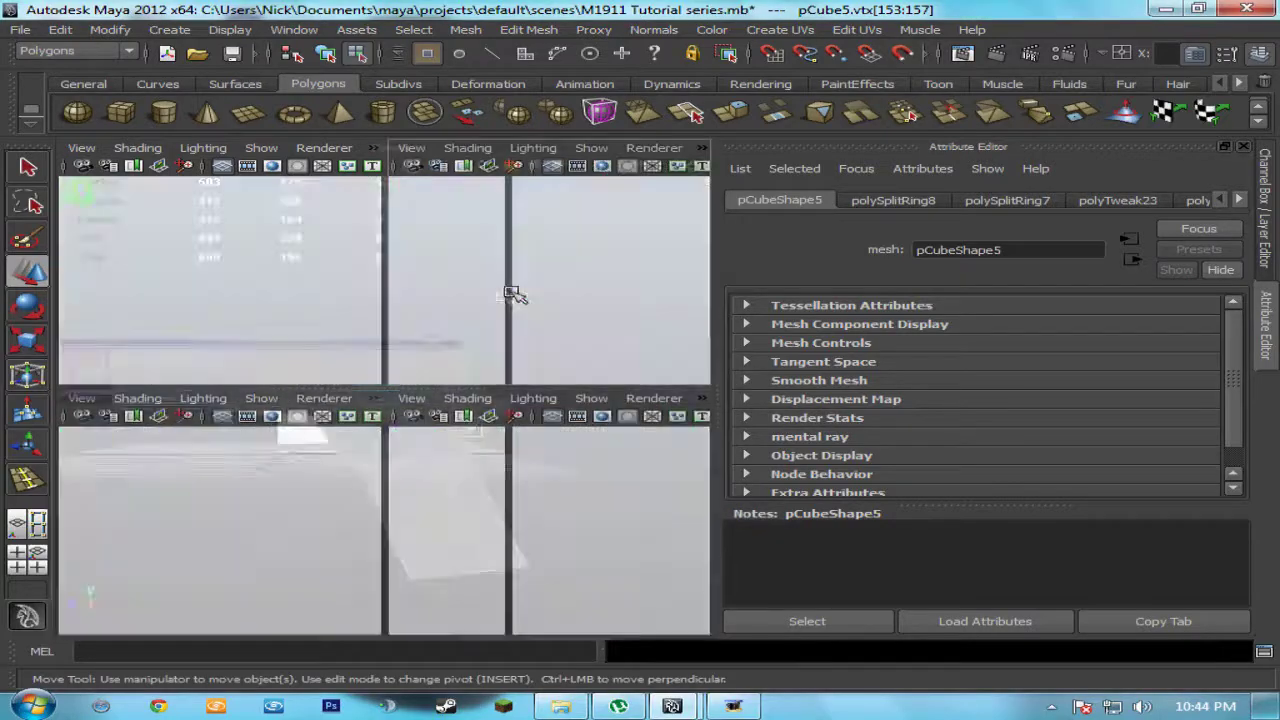
key(space)
alt+middle_drag(272, 416, 397, 383)
scroll(397, 383, up, 5)
scroll(397, 383, down, 3)
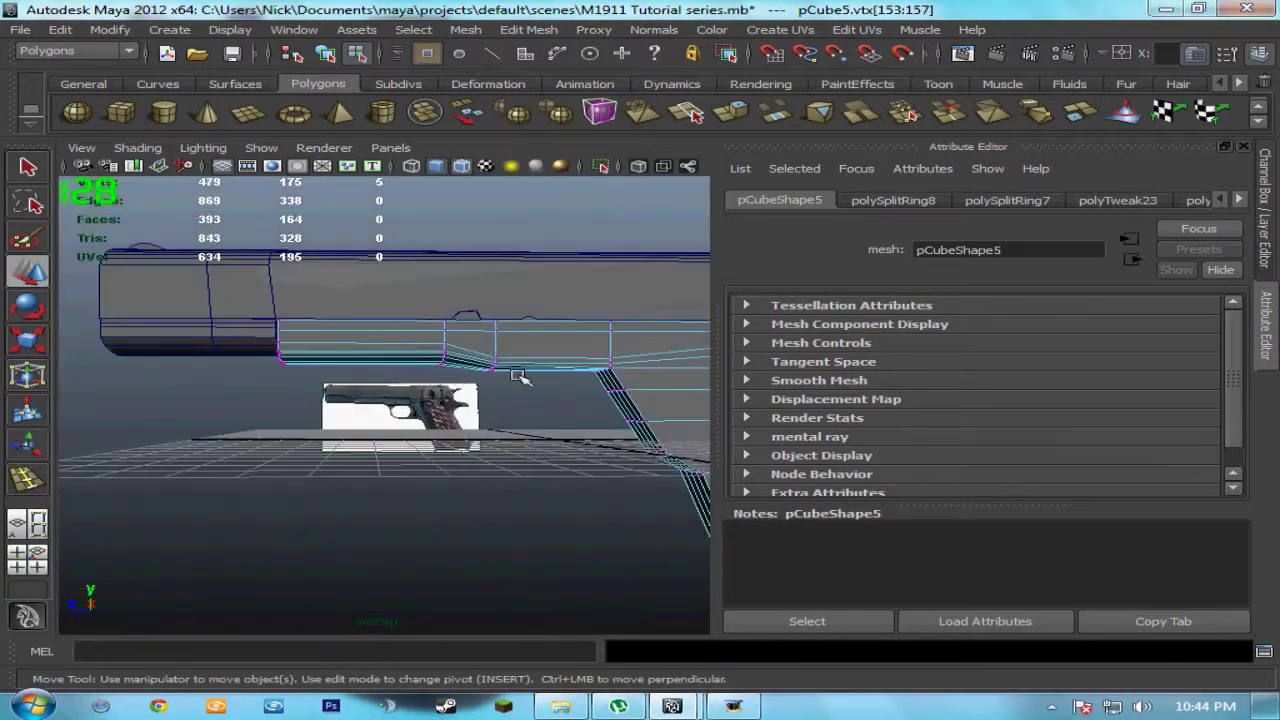
key(space)
key(space)
alt+drag(518, 376, 480, 428)
scroll(540, 377, up, 6)
alt+middle_drag(548, 379, 74, 537)
key(space)
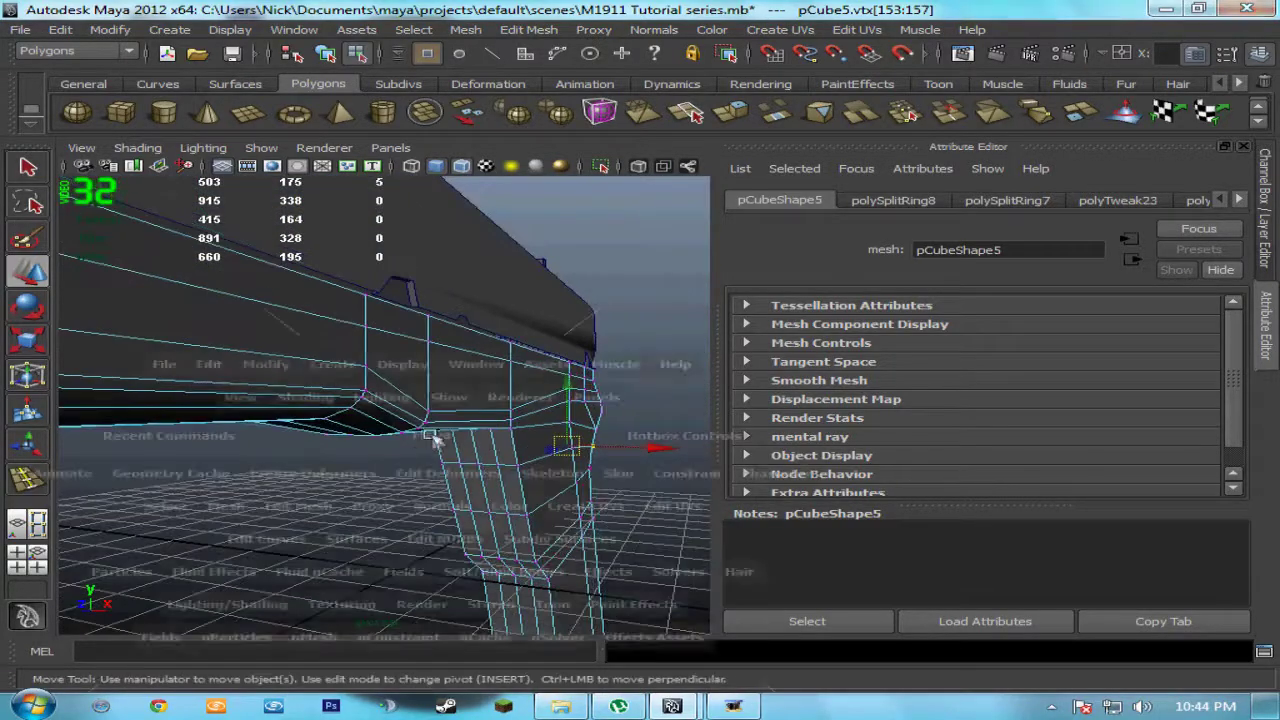
key(space)
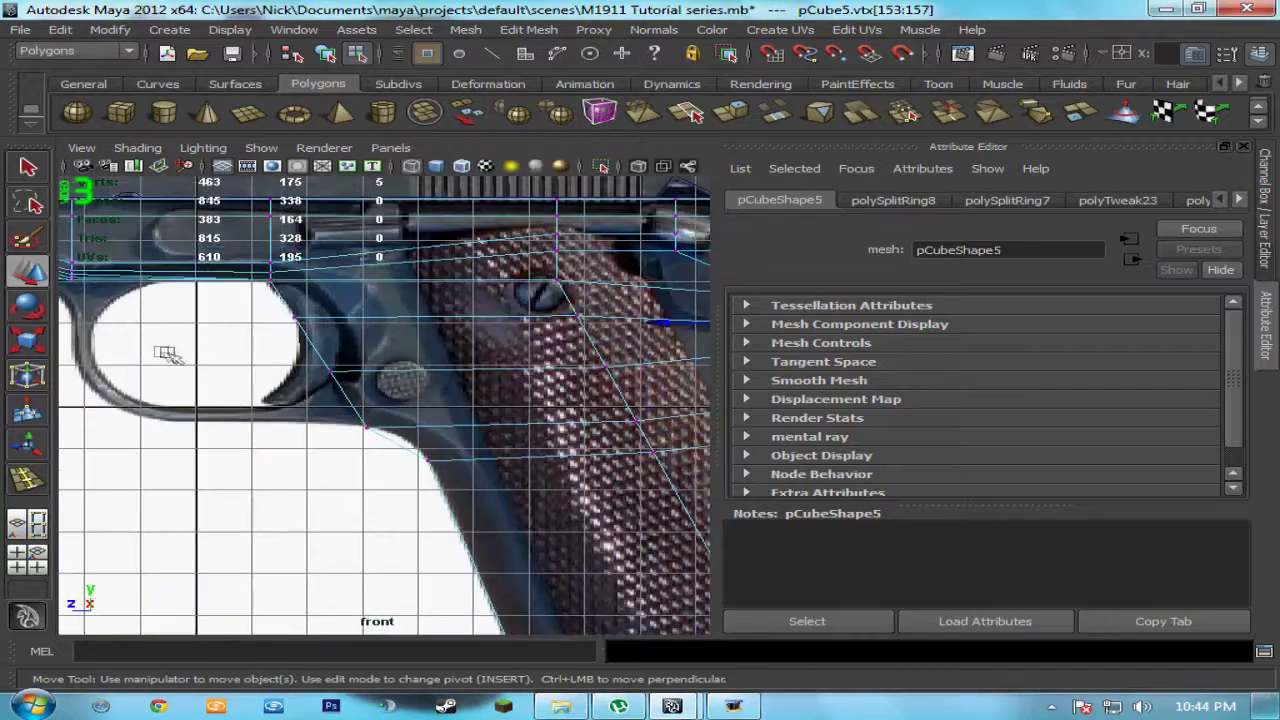
Step: Move the frame's vertex column above the trigger guard's front forward to where the guard's curve begins
alt+middle_drag(165, 352, 340, 374)
scroll(206, 320, up, 5)
alt+middle_drag(197, 306, 376, 436)
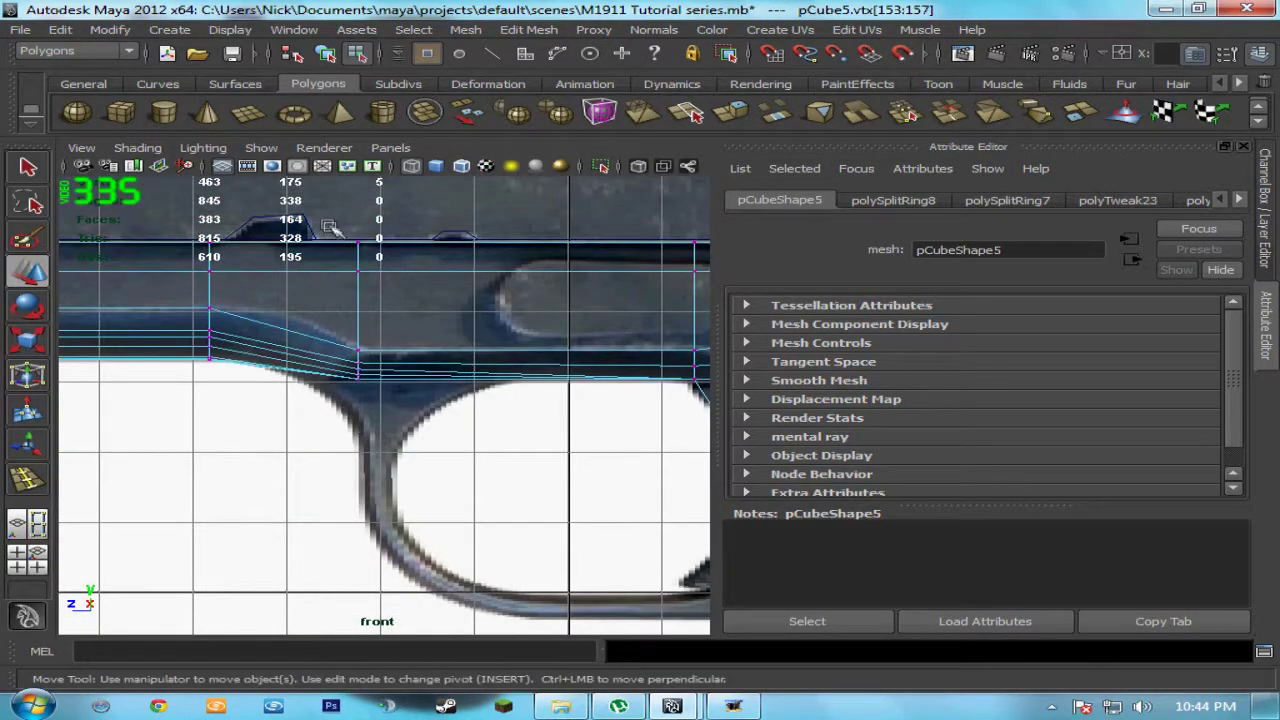
drag(393, 415, 393, 413)
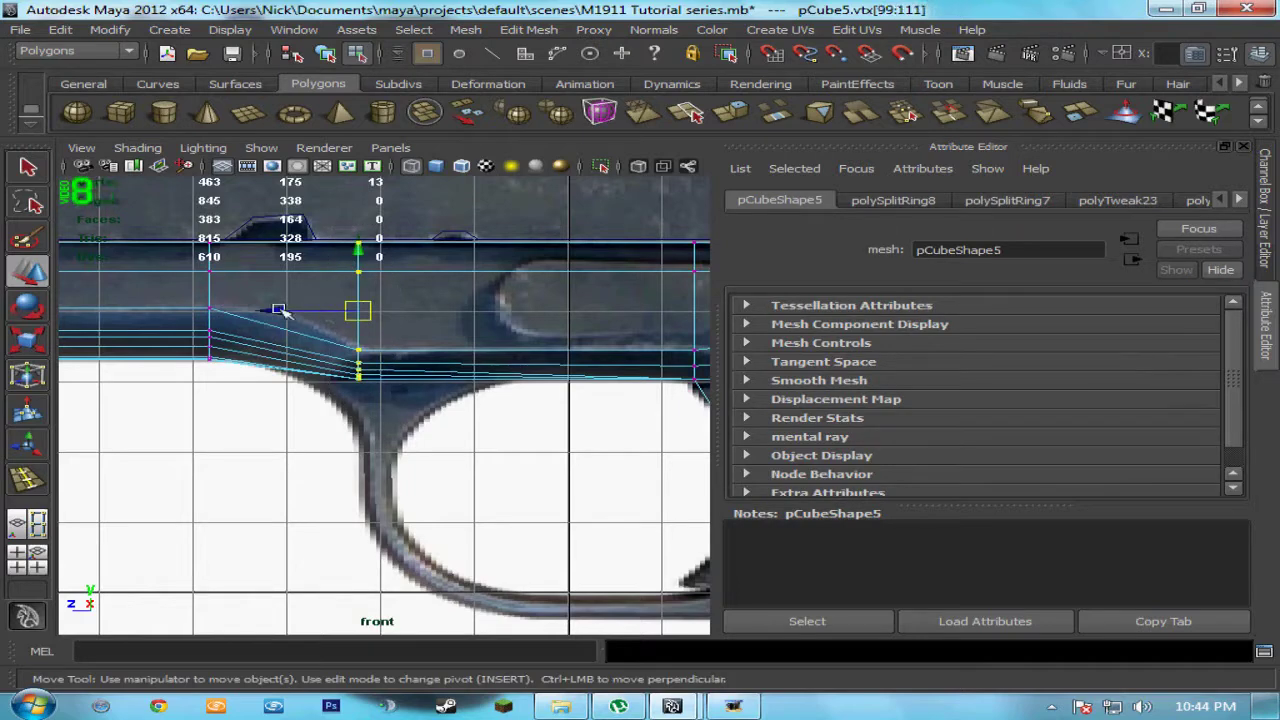
drag(279, 311, 264, 311)
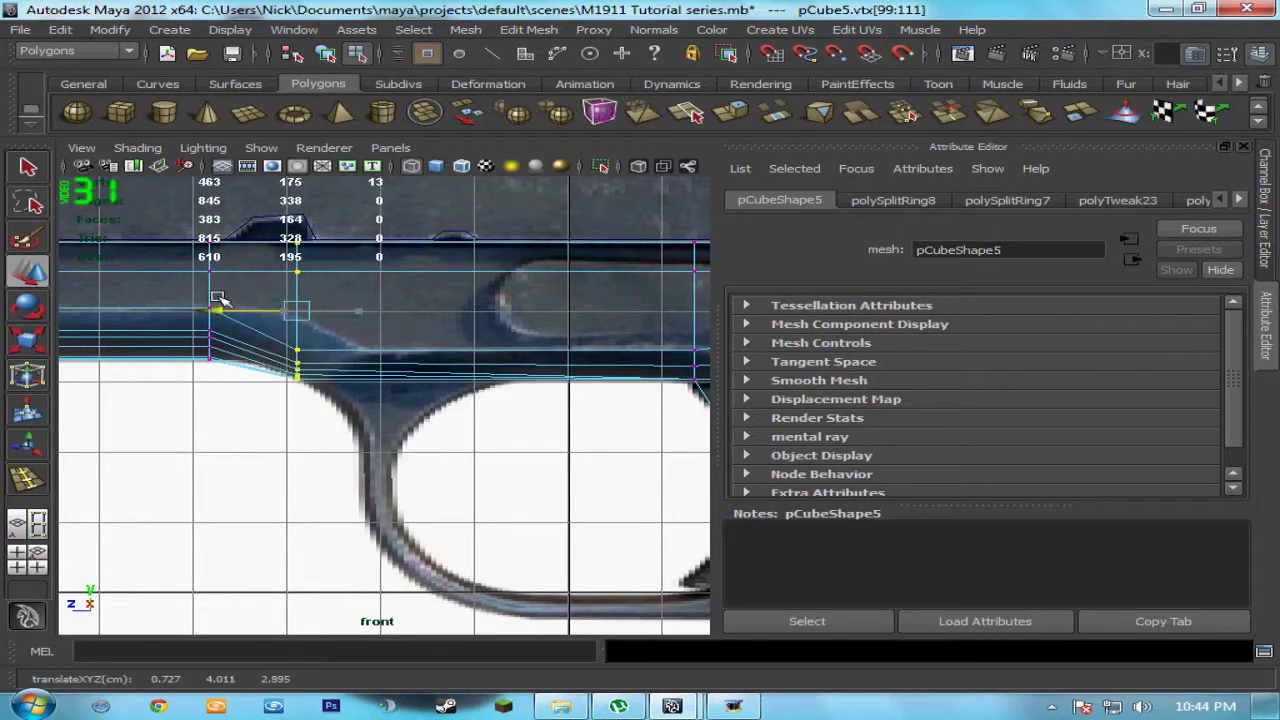
Step: Raise that column's lower side vertices one by one, spacing them between the frame's recessed contour and its bottom edge
drag(296, 299, 305, 305)
click(290, 340)
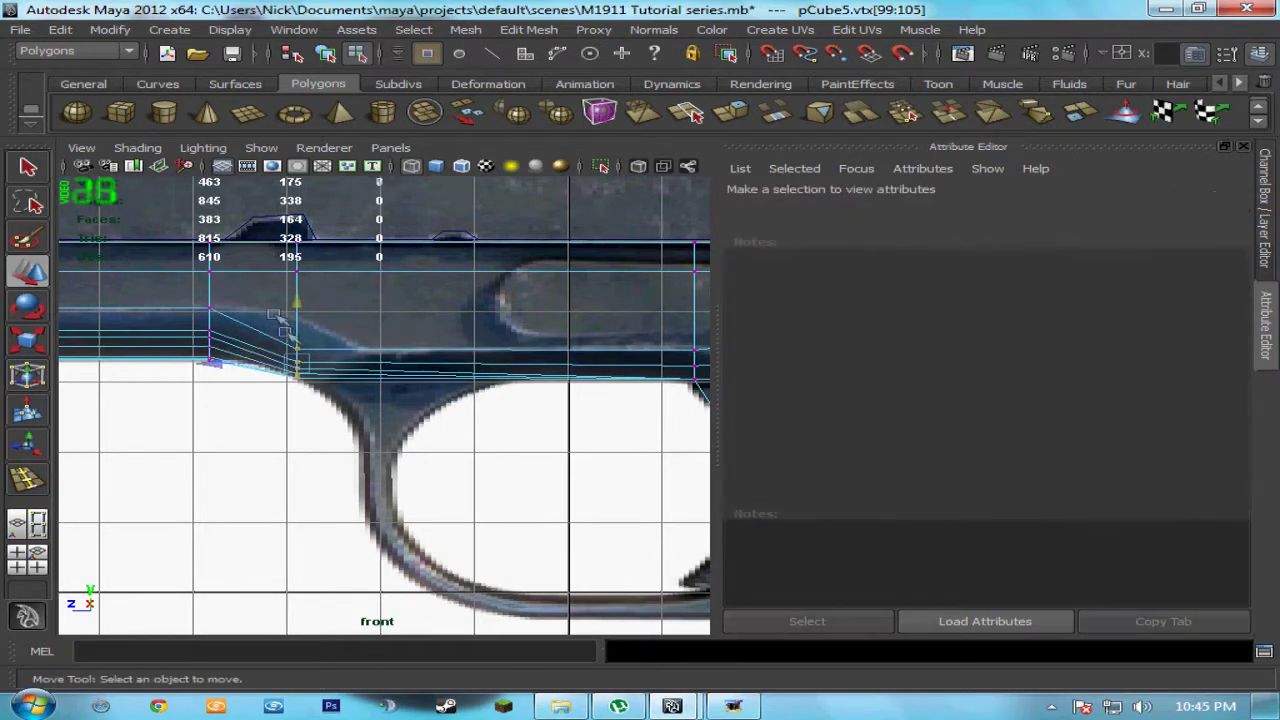
drag(310, 355, 311, 356)
drag(303, 307, 310, 272)
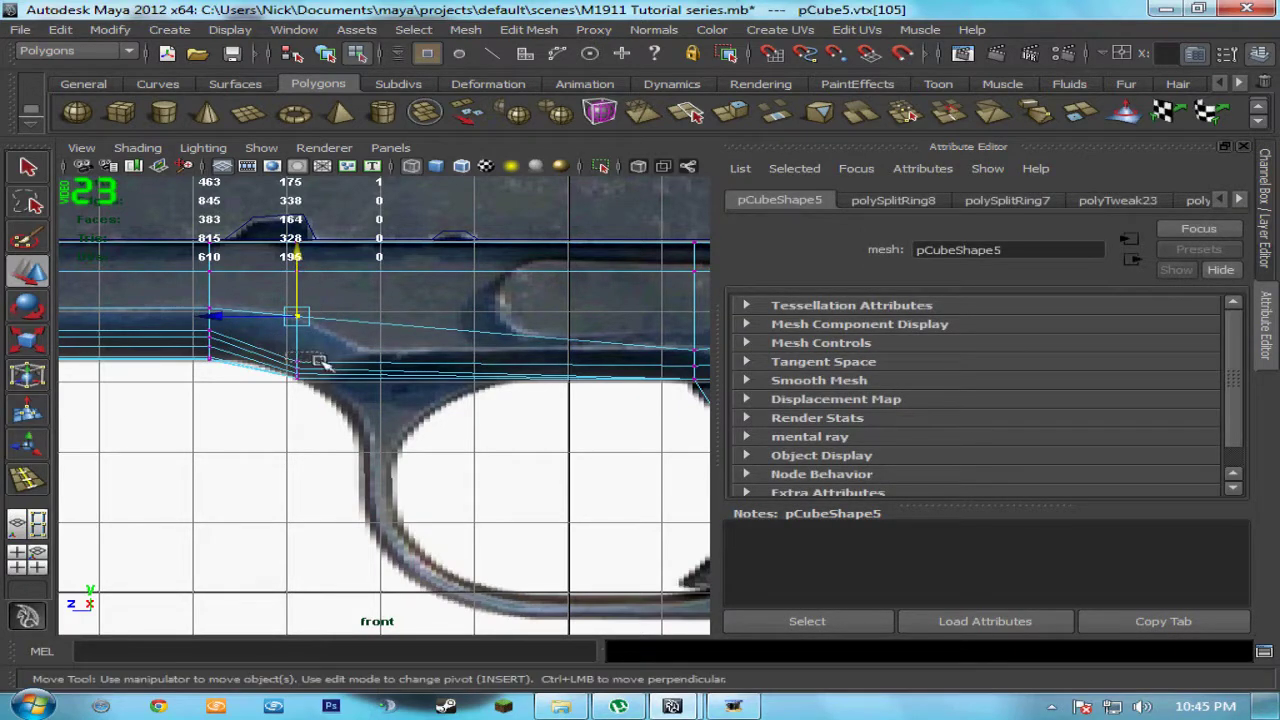
key(ctrl+z)
drag(298, 306, 300, 282)
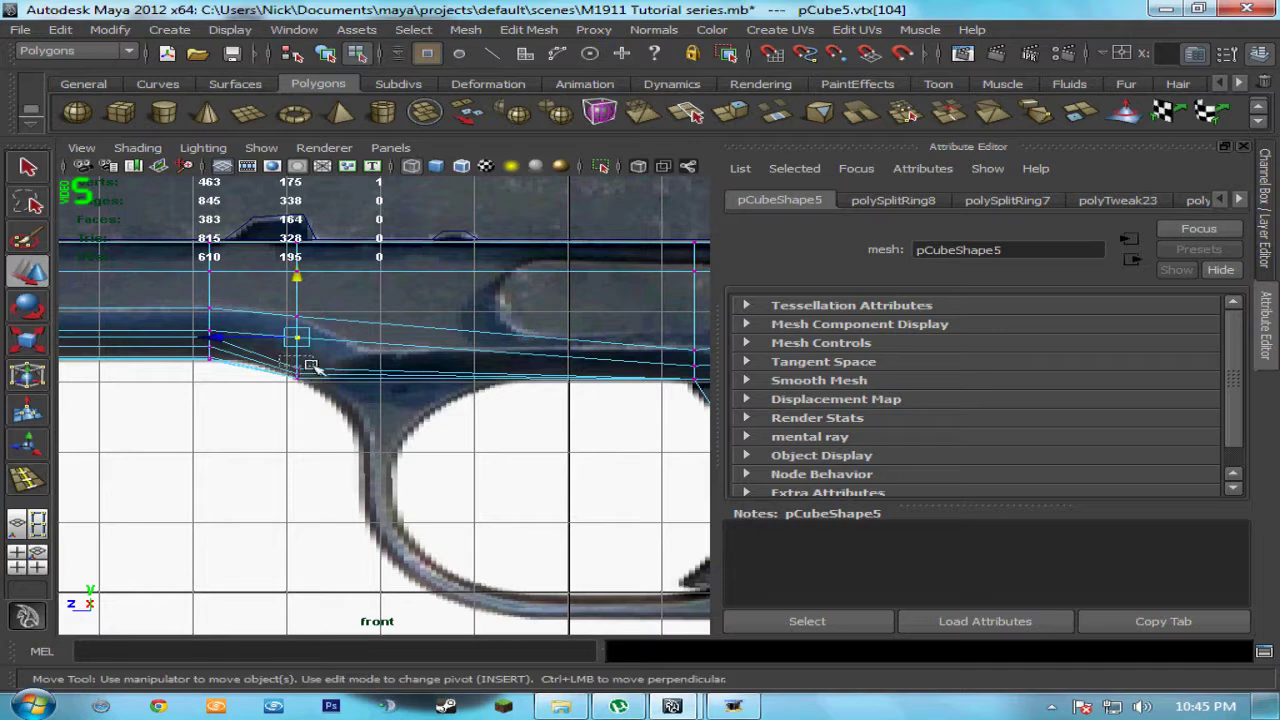
drag(296, 314, 301, 294)
scroll(225, 353, up, 3)
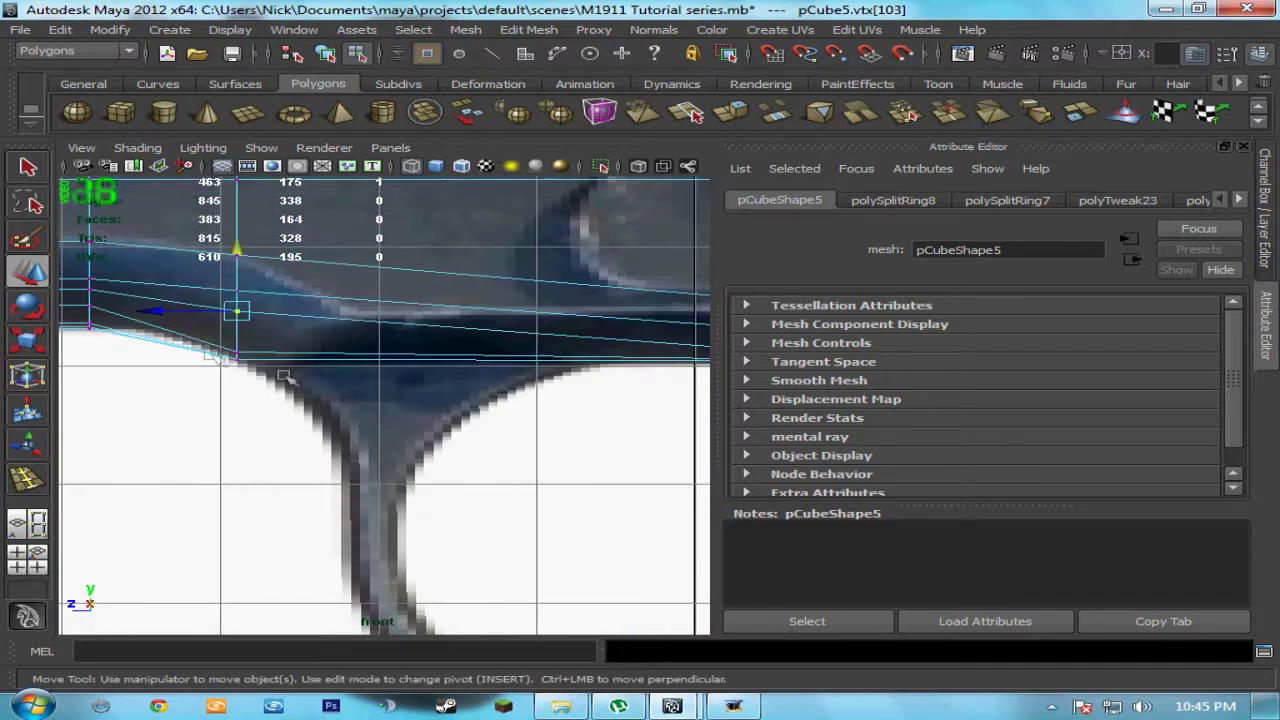
click(230, 347)
drag(240, 305, 242, 282)
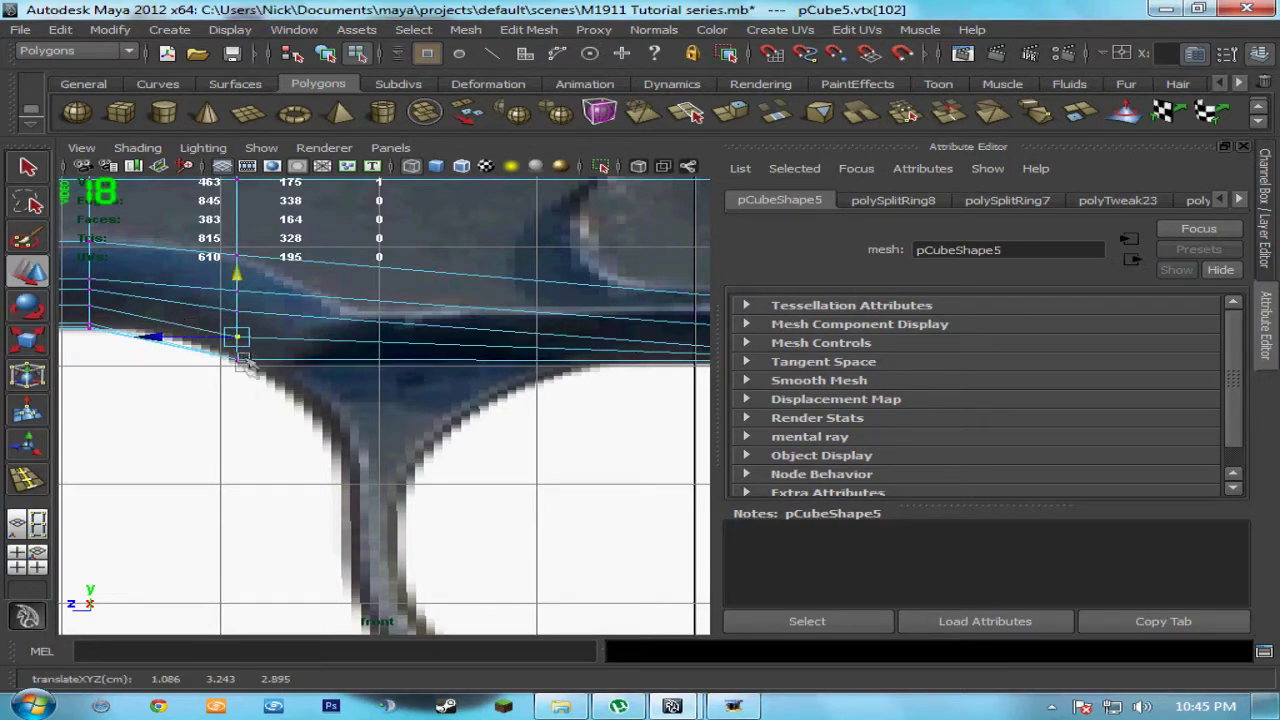
Step: Insert a vertical edge loop through the frame above the trigger guard opening, where the guard's inner curve meets the underside
alt+middle_drag(334, 392, 258, 403)
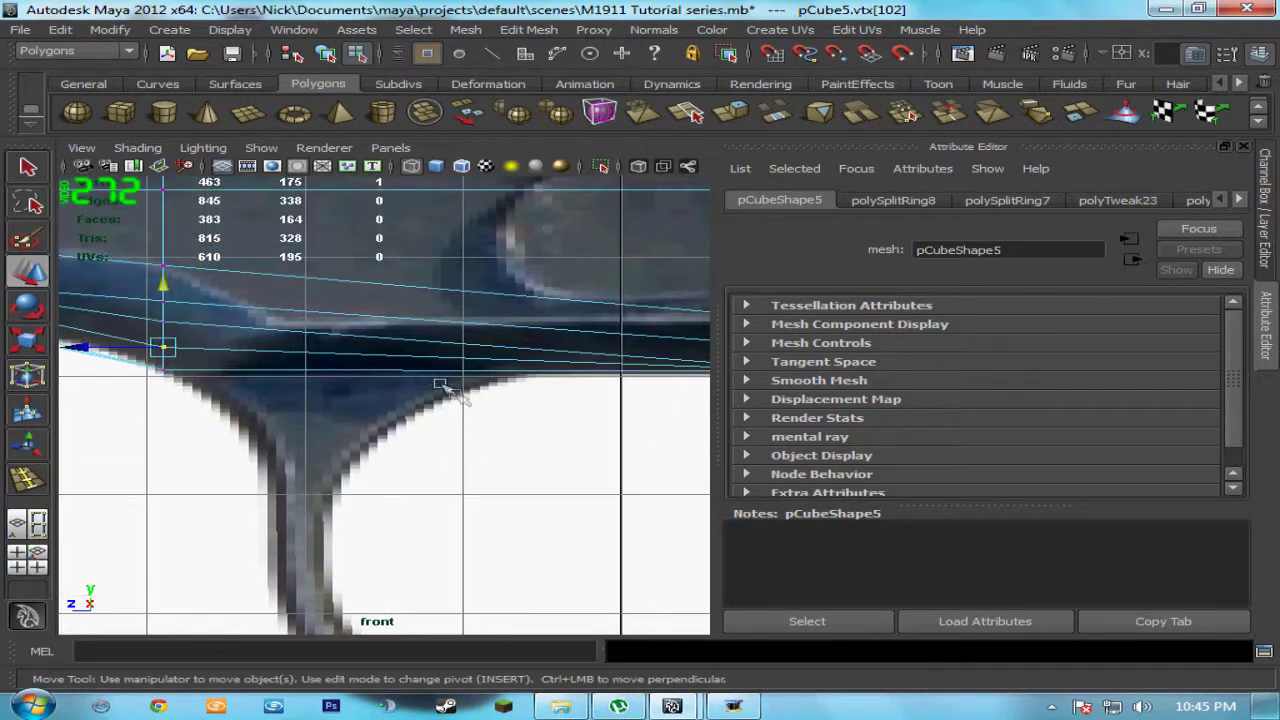
scroll(449, 390, down, 5)
scroll(455, 393, up, 3)
scroll(451, 382, up, 2)
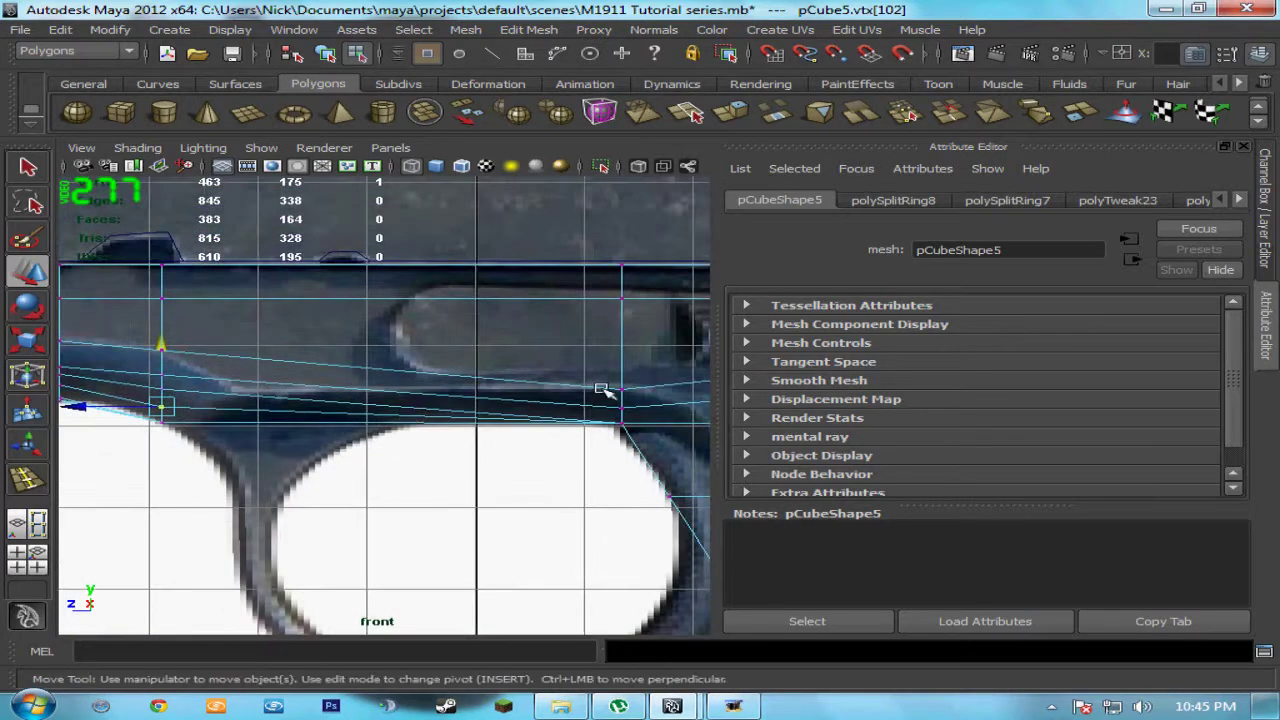
alt+middle_drag(398, 388, 369, 383)
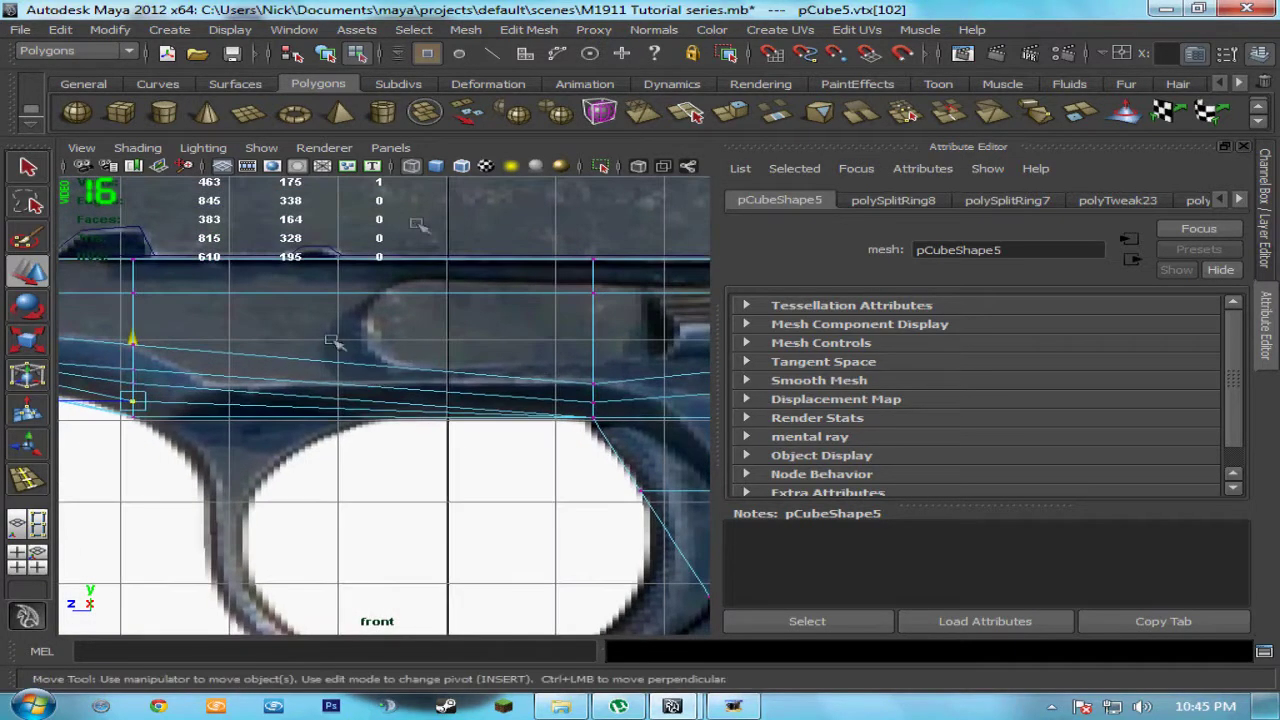
click(556, 112)
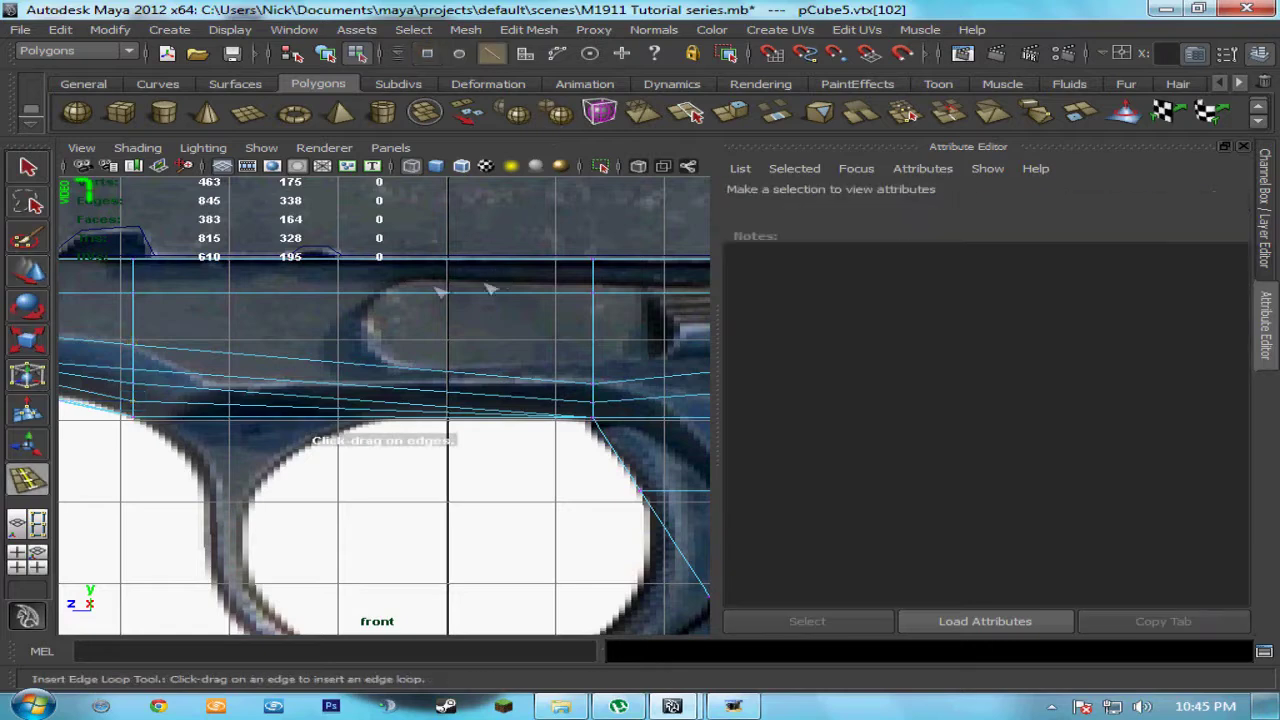
click(366, 264)
drag(369, 262, 395, 276)
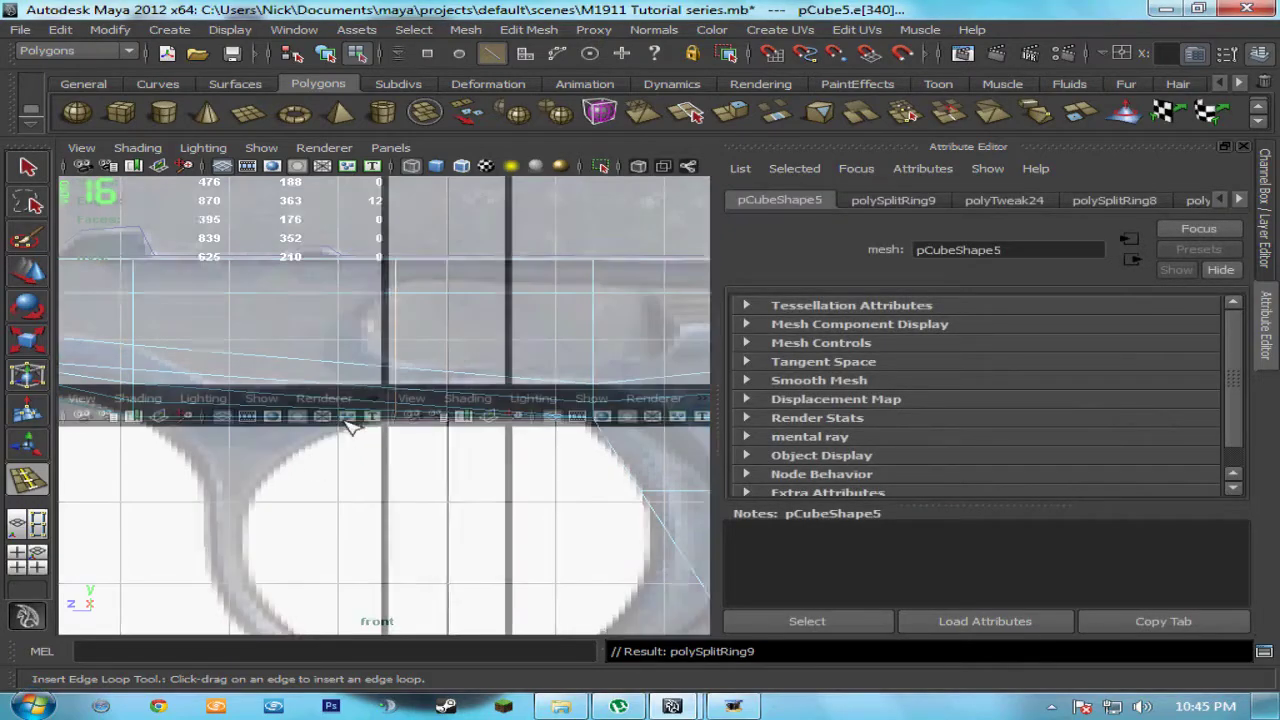
Step: Select the two adjacent faces on the frame's underside just in front of the new edge loop
key(space)
key(space)
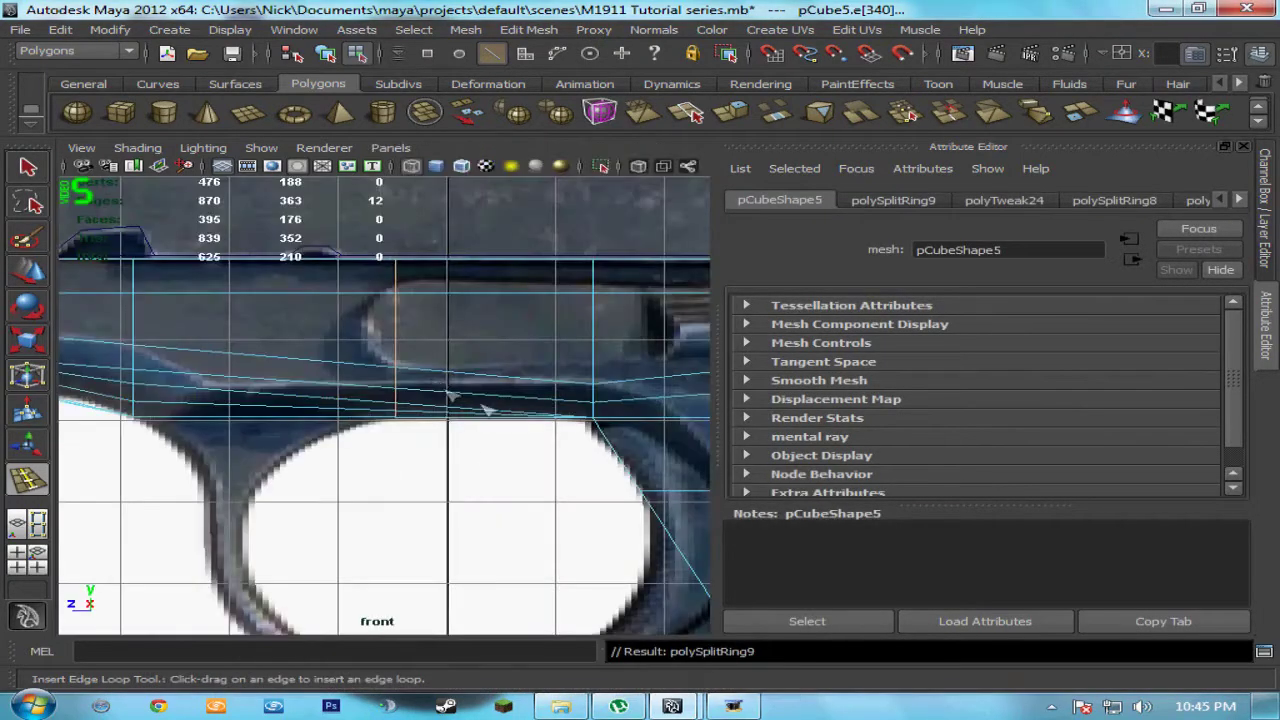
alt+drag(563, 406, 400, 401)
key(space)
key(space)
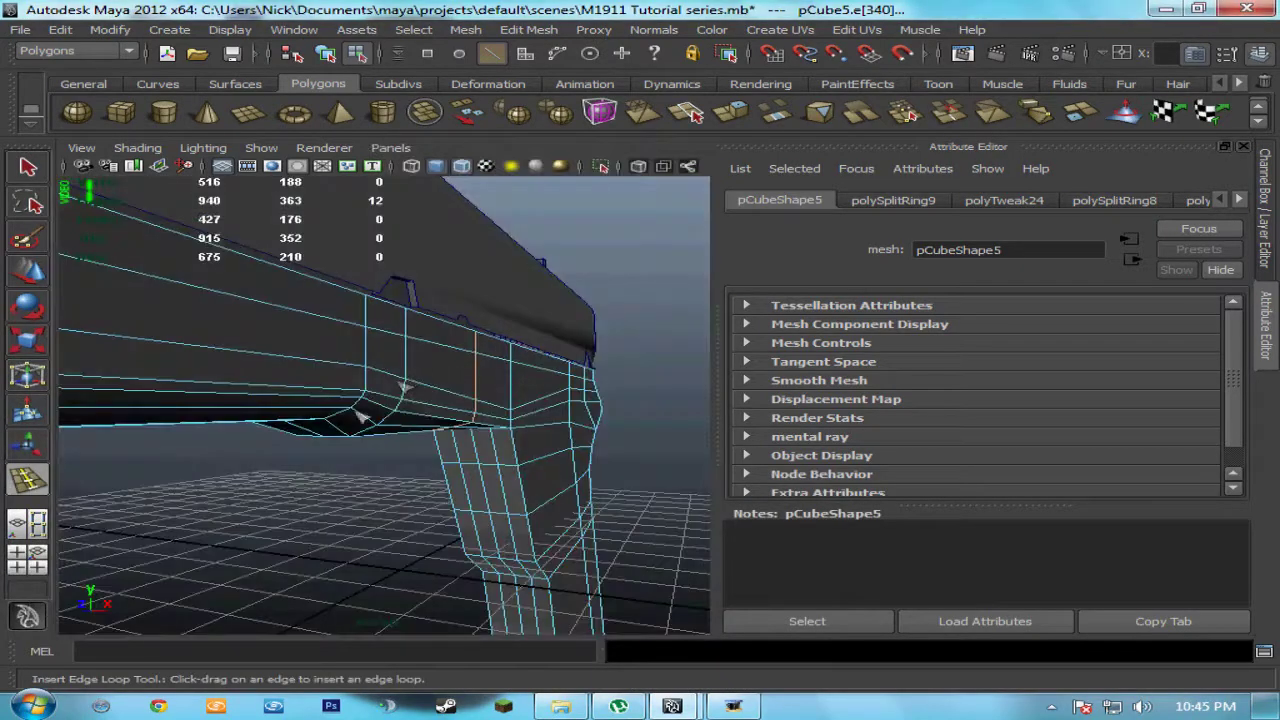
alt+drag(365, 498, 257, 455)
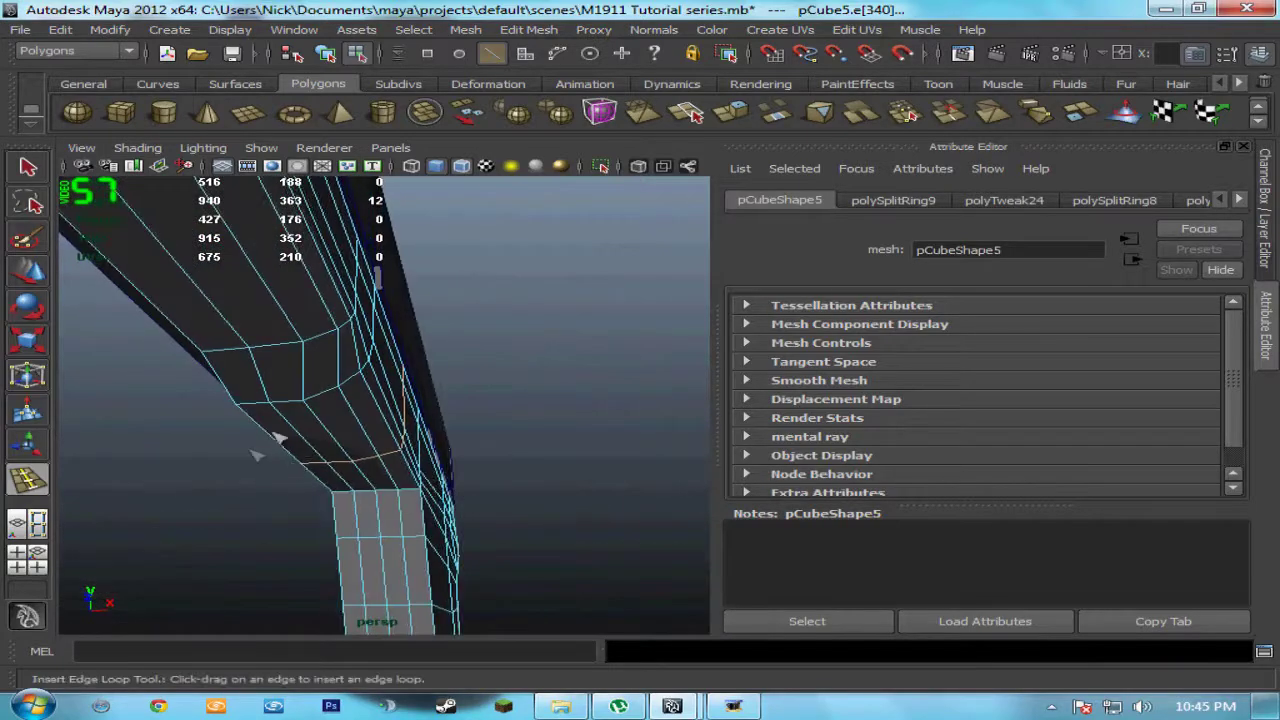
right_drag(289, 363, 297, 406)
click(260, 404)
key(w)
mouse_move(385, 515)
alt+mouse_down()
mouse_move(343, 531)
mouse_move(378, 562)
mouse_move(434, 563)
mouse_move(394, 530)
mouse_move(380, 540)
alt+mouse_up()
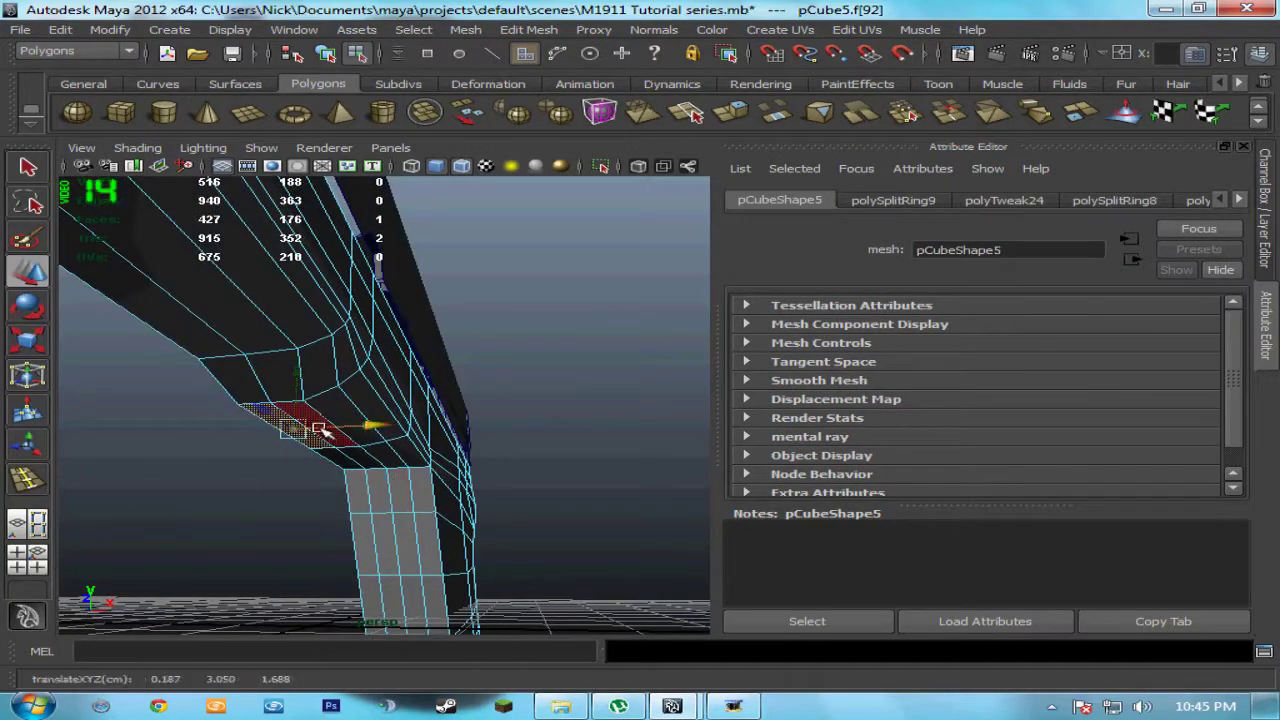
shift+click(493, 503)
key(space)
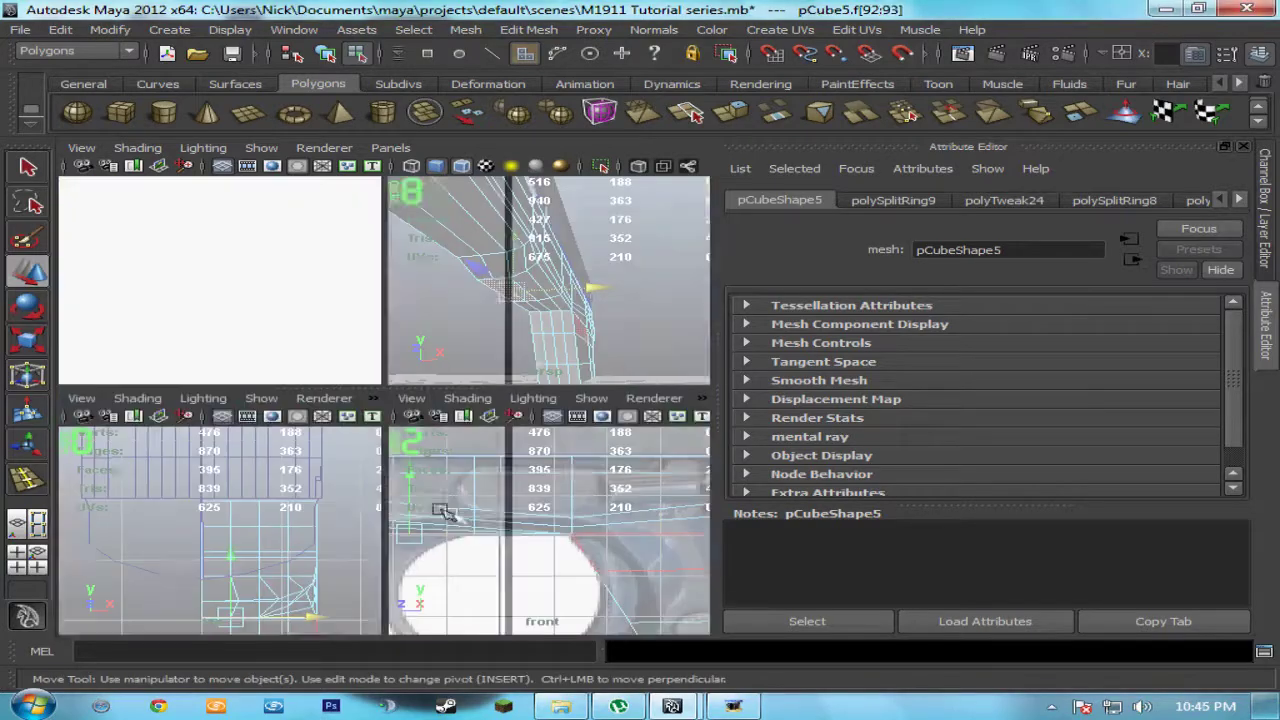
key(space)
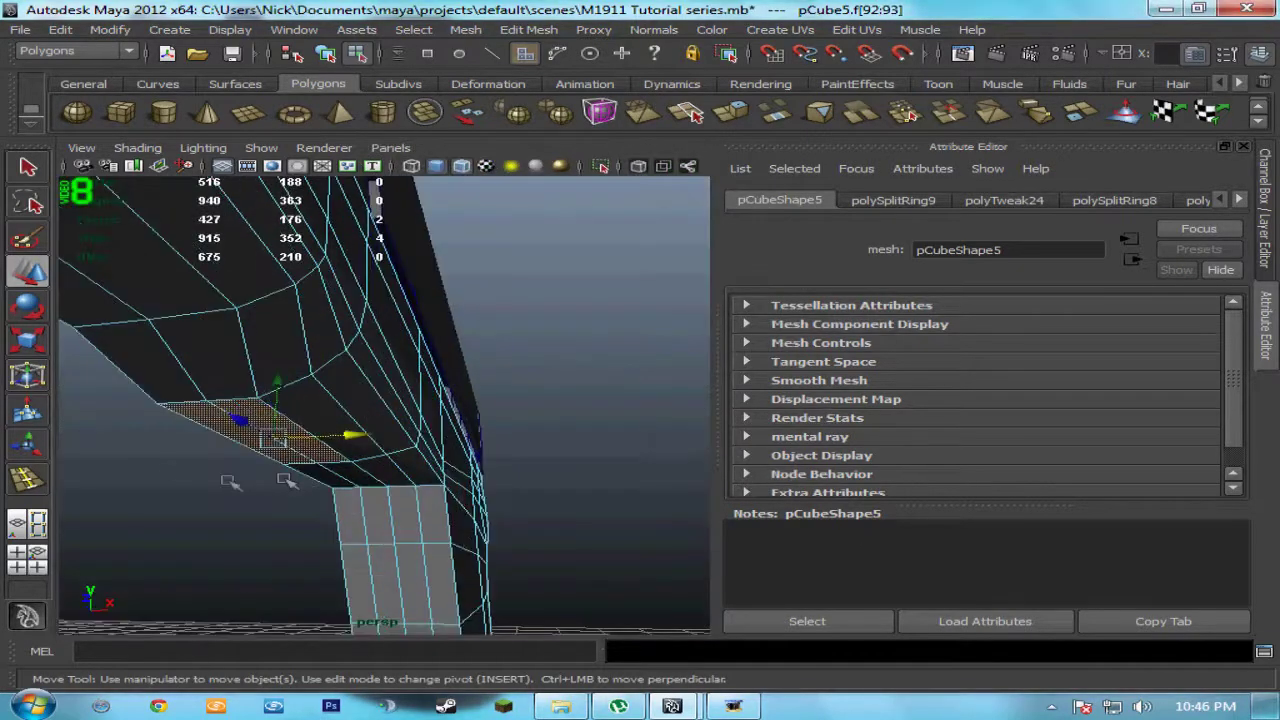
Step: Delete the edge between the two underside faces to merge them into one face
alt+middle_drag(288, 478, 362, 433)
right_click(363, 432)
click(366, 406)
click(373, 430)
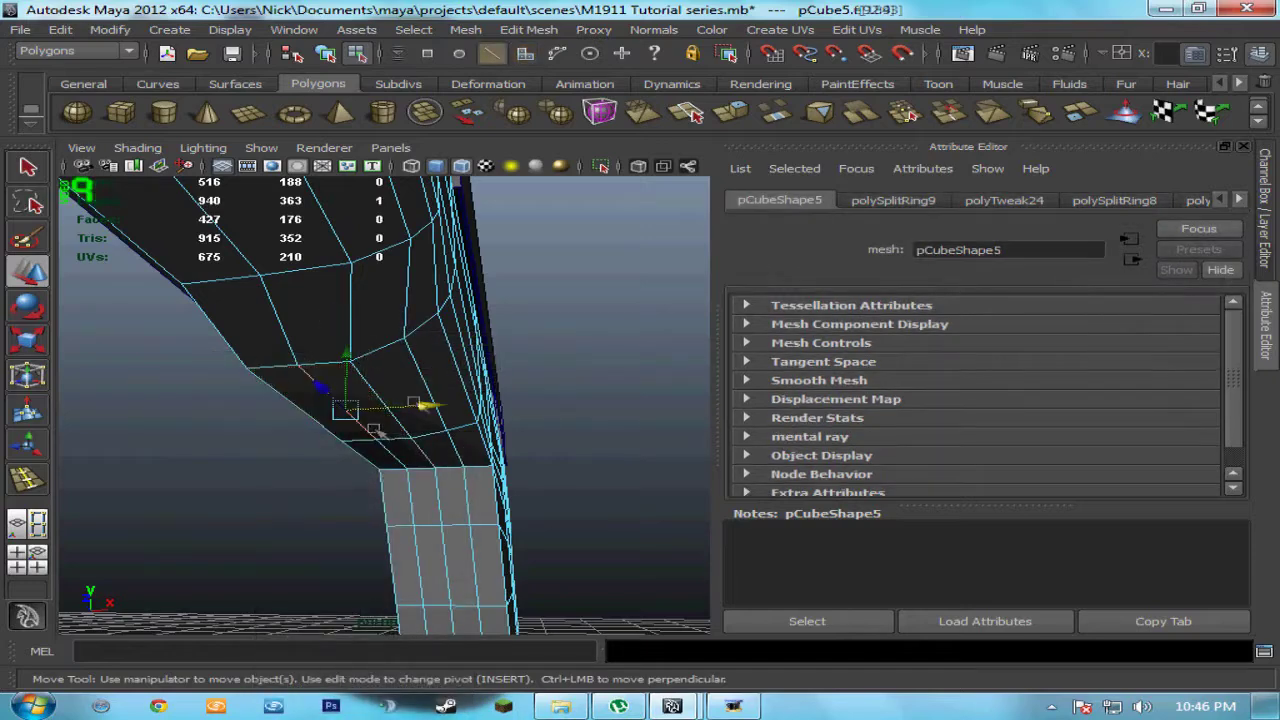
key(Delete)
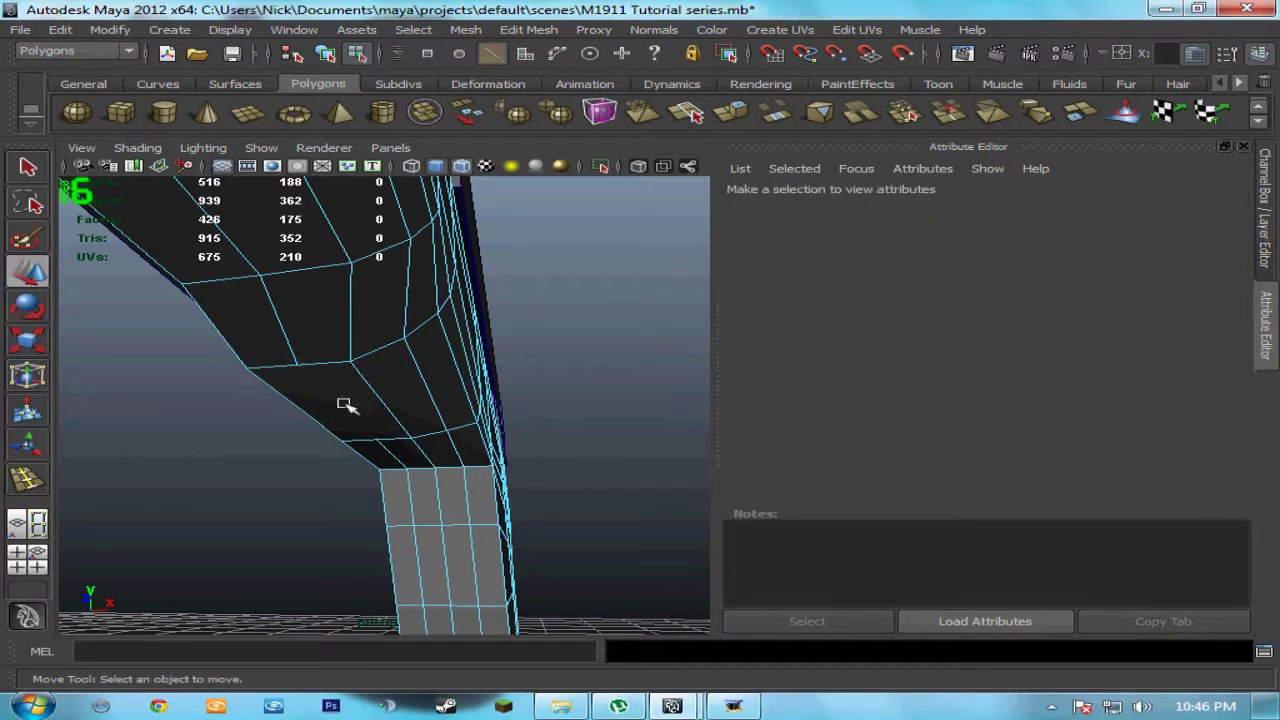
Step: Select the merged face on the frame's underside where the trigger guard begins, and show it in the front view
right_click(343, 402)
click(340, 410)
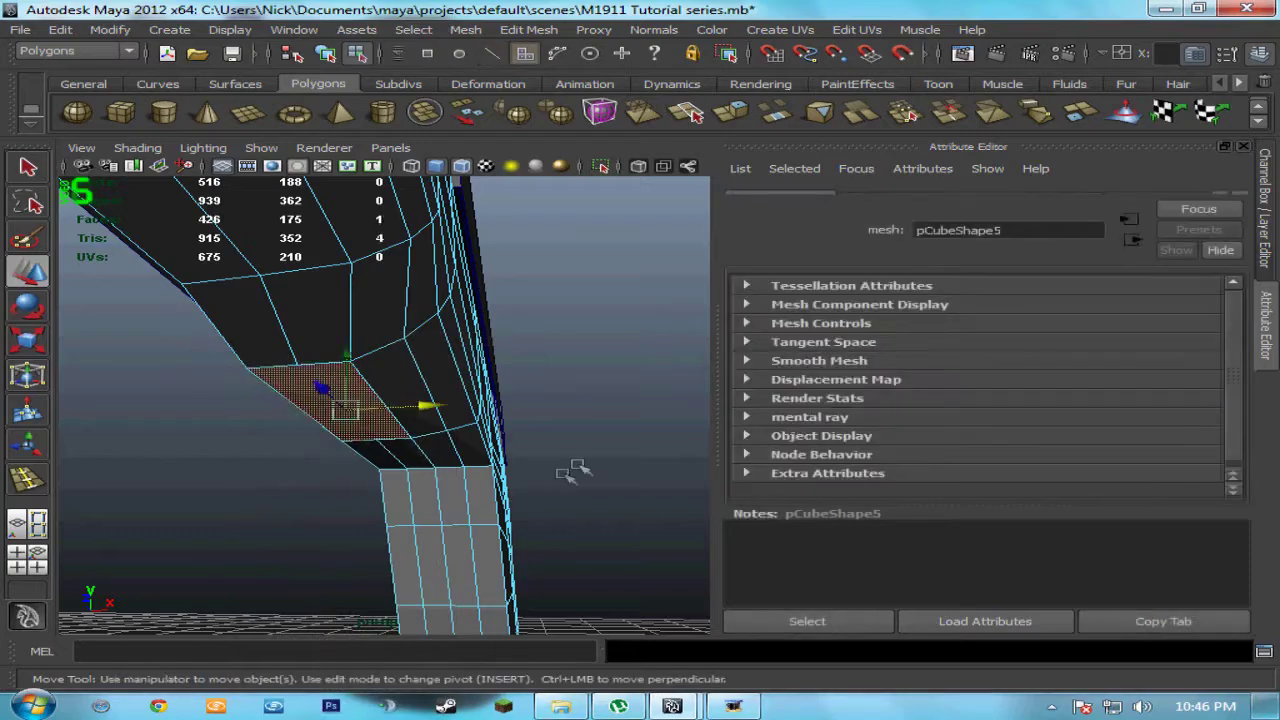
key(space)
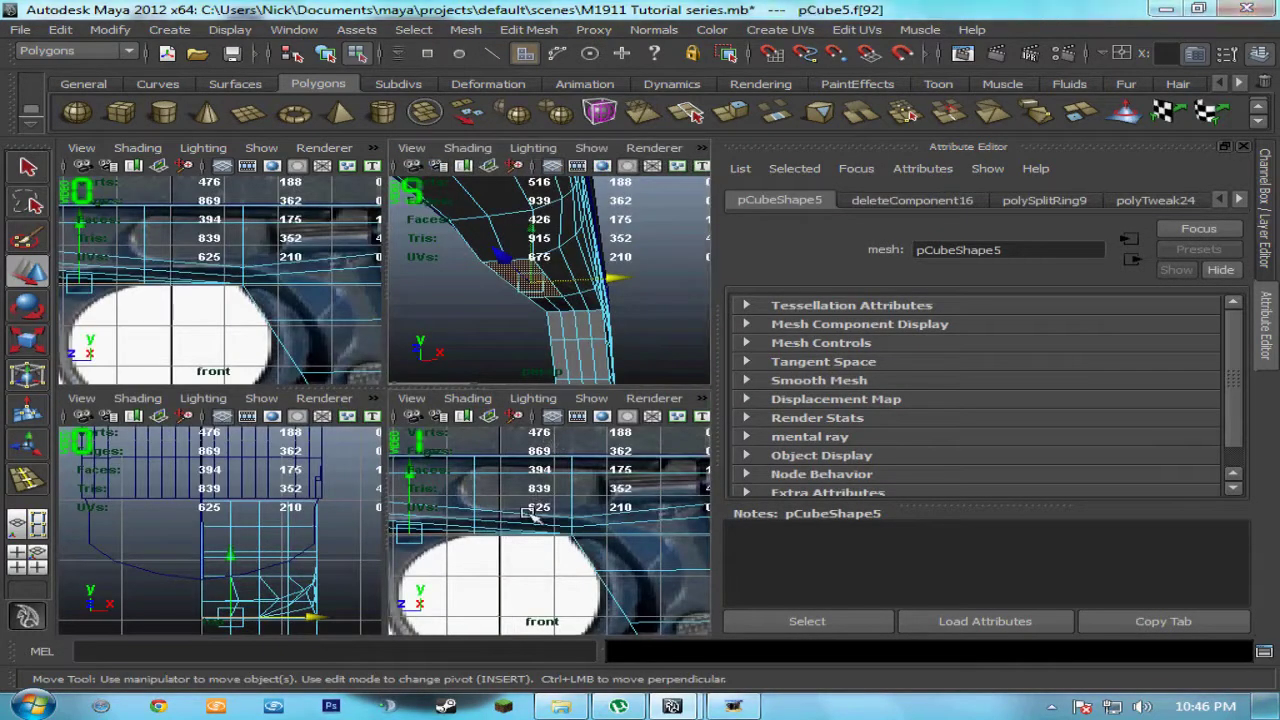
key(space)
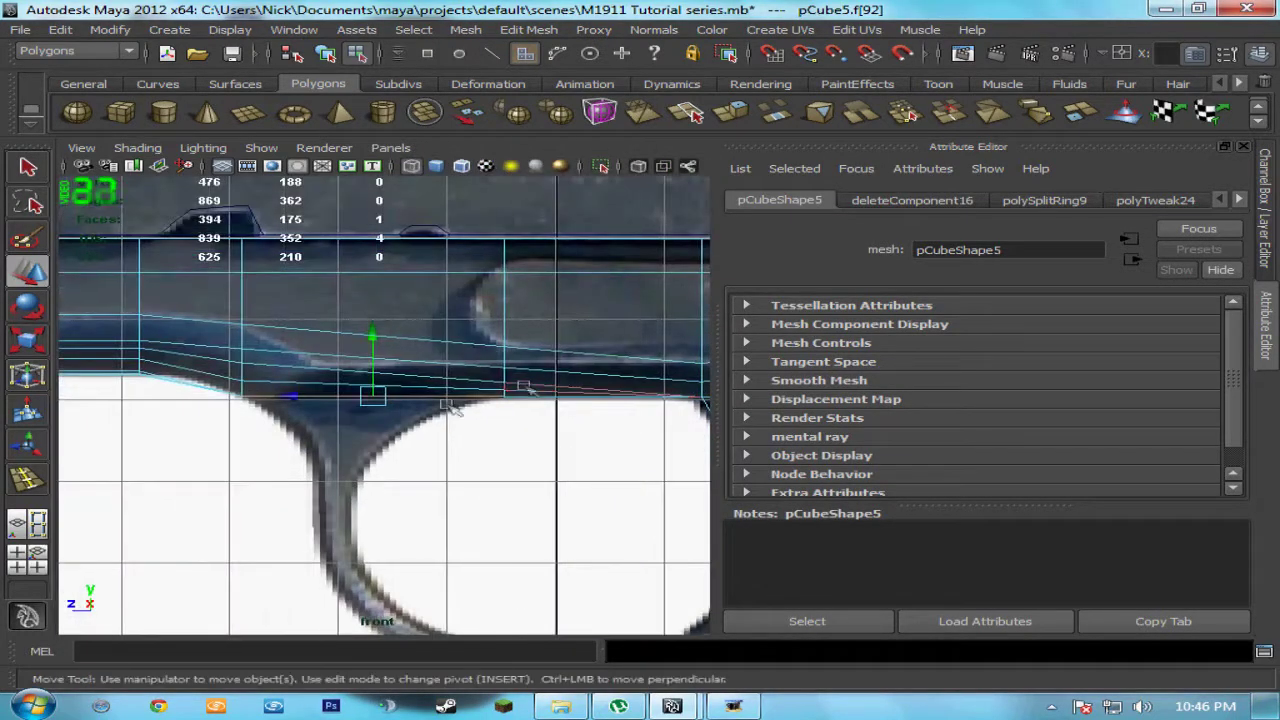
key(y)
key(w)
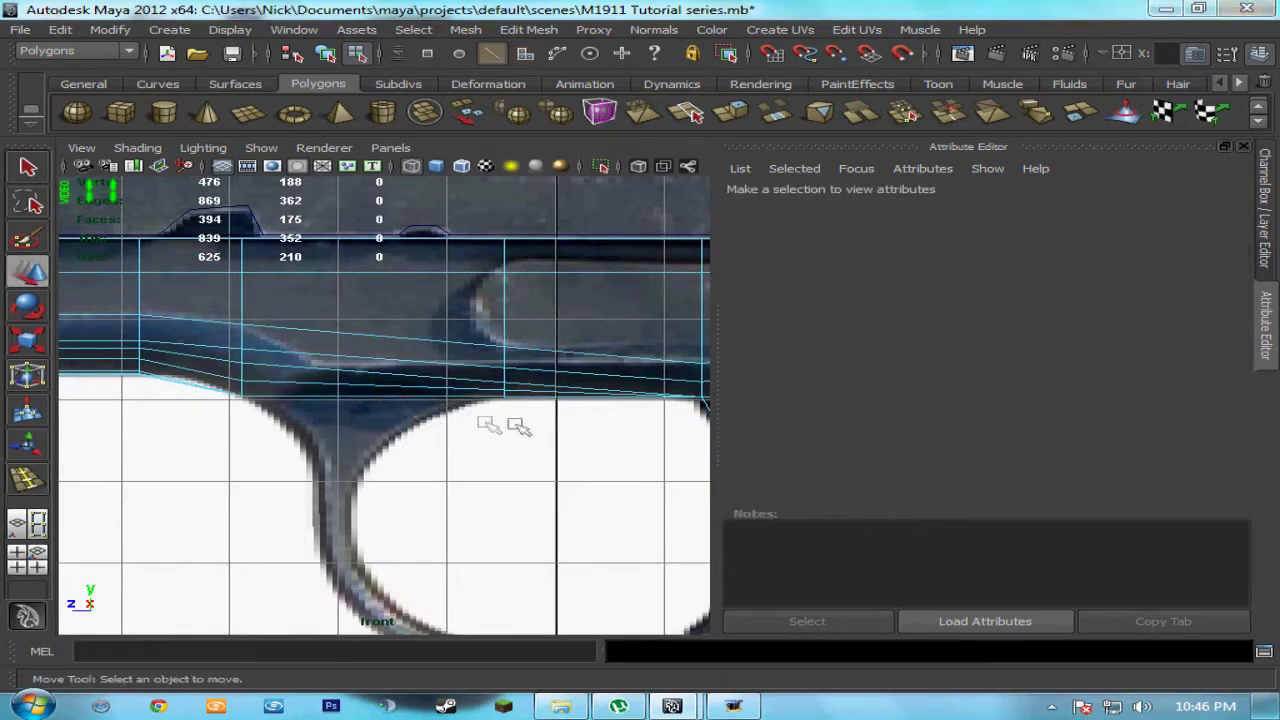
key(space)
key(space)
right_drag(346, 391, 357, 400)
click(362, 403)
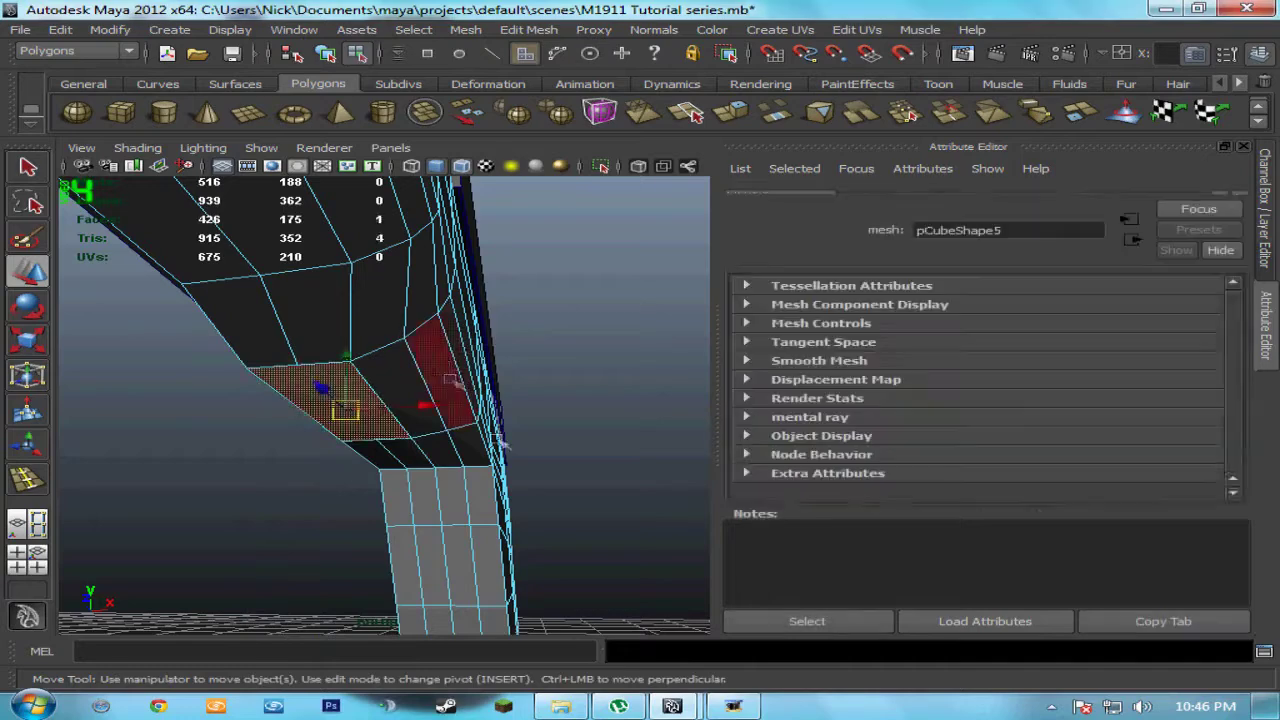
key(space)
key(space)
Step: Extrude the selected underside face downward into the trigger guard's upper root and scale it narrower along the frame's length
click(686, 114)
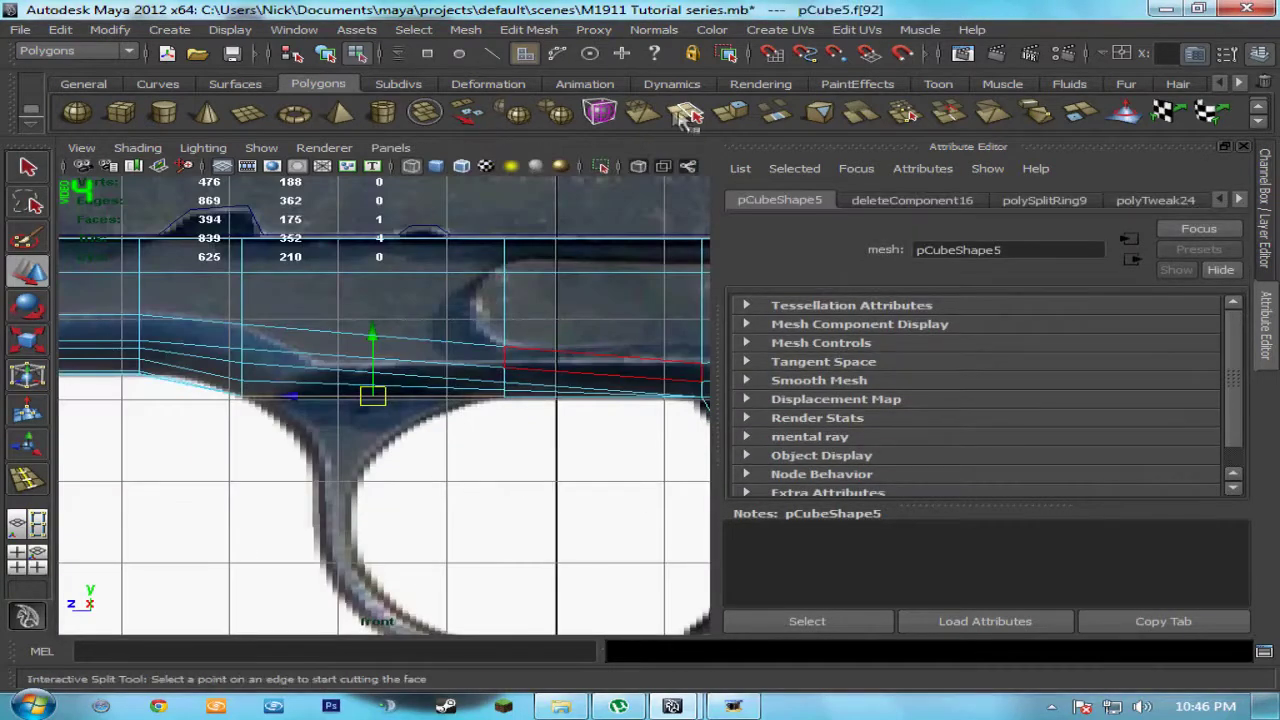
click(733, 112)
drag(372, 397, 357, 449)
key(r)
drag(470, 452, 357, 452)
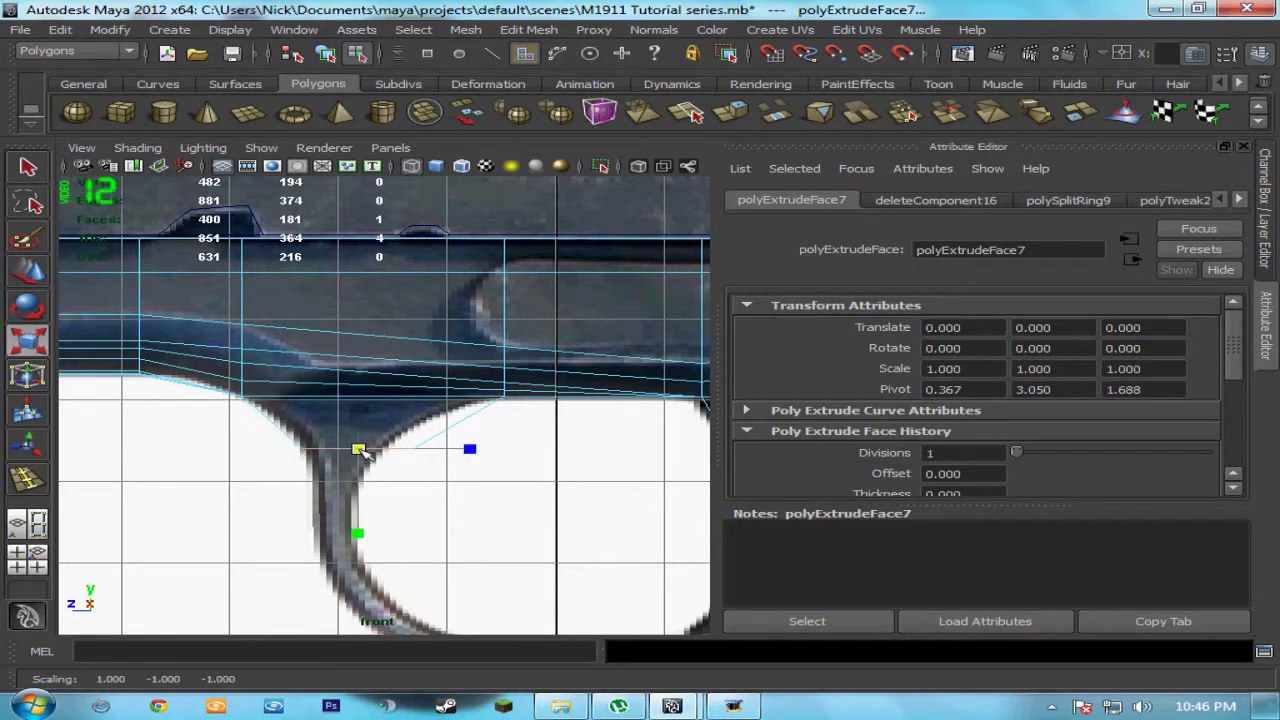
Step: Reposition the extruded face slightly higher so its ends lie on the guard's curved front and inner outlines
key(w)
drag(358, 450, 350, 440)
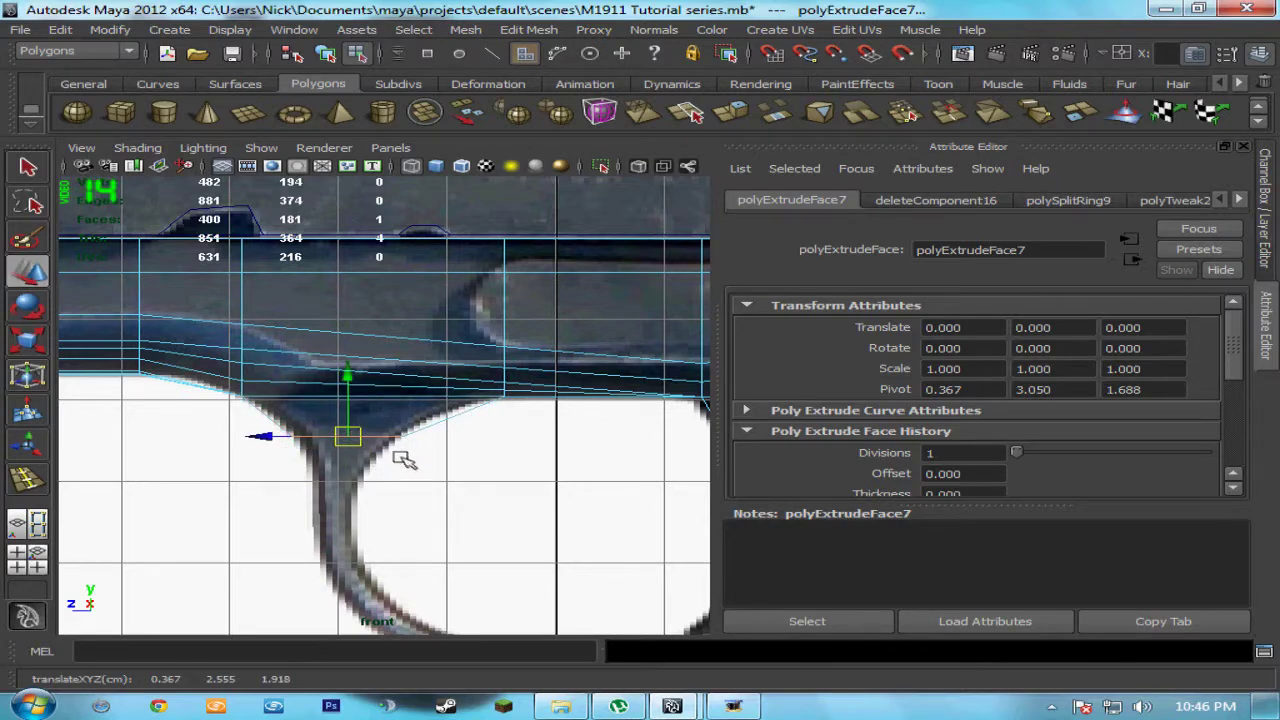
drag(349, 437, 349, 420)
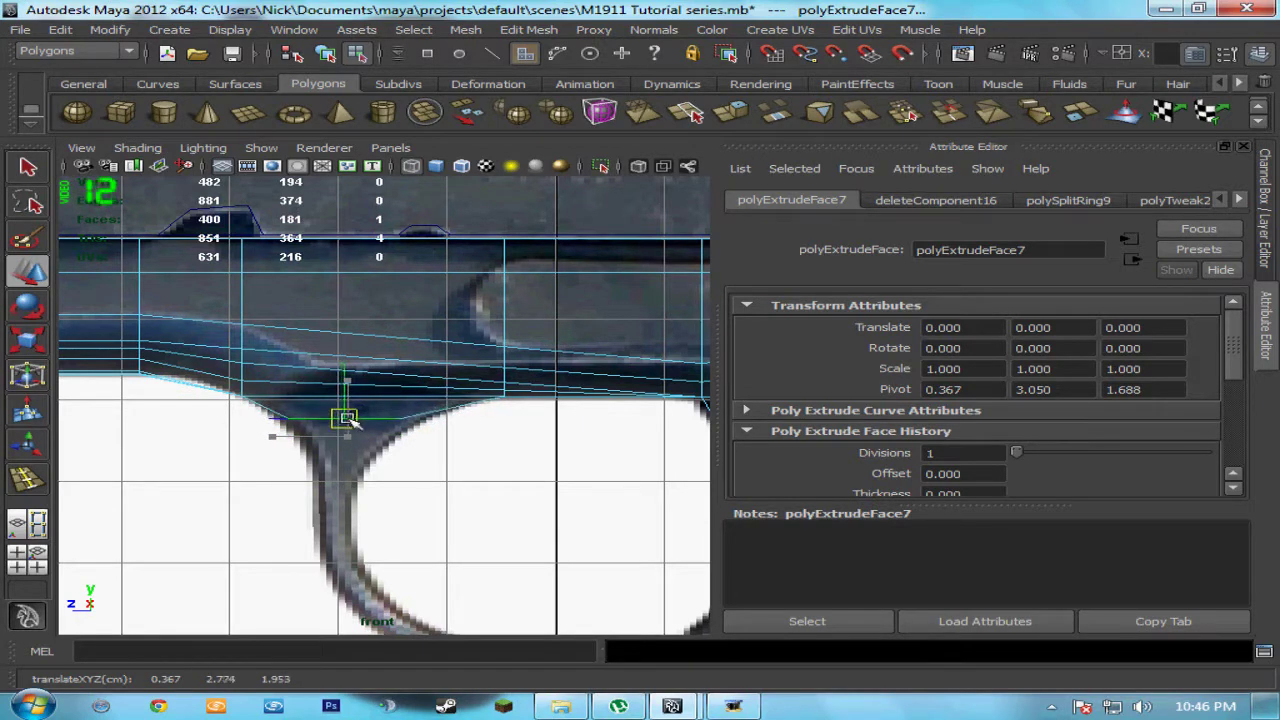
drag(349, 431, 348, 431)
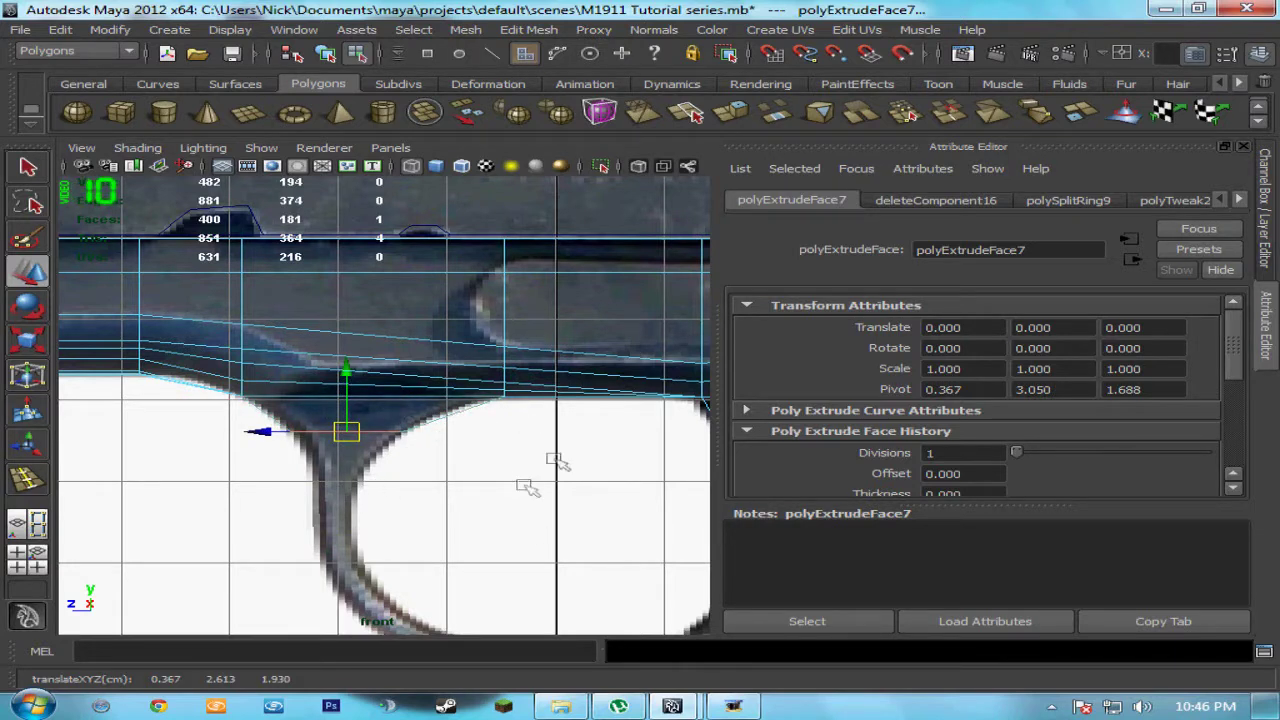
Step: Extrude the face again down to the guard's narrow front section and scale it to match the reference width
key(ctrl+e)
key(w)
drag(345, 431, 339, 479)
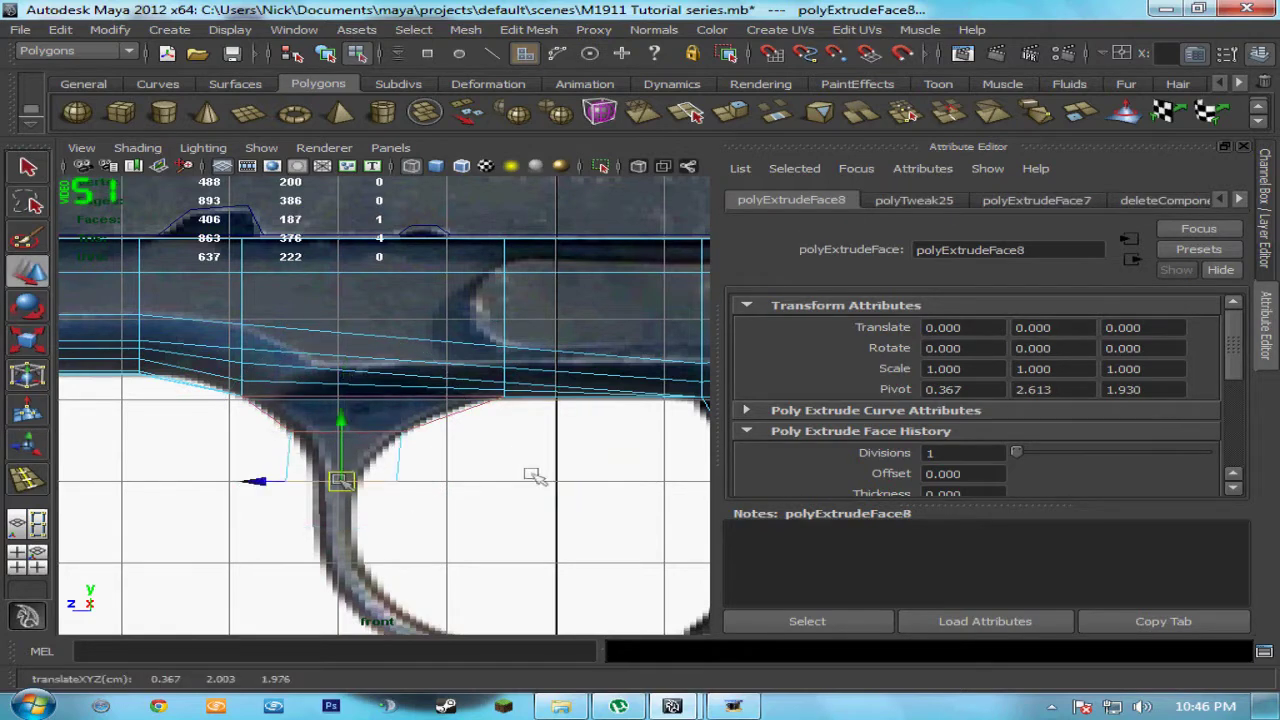
key(r)
drag(452, 485, 337, 494)
key(w)
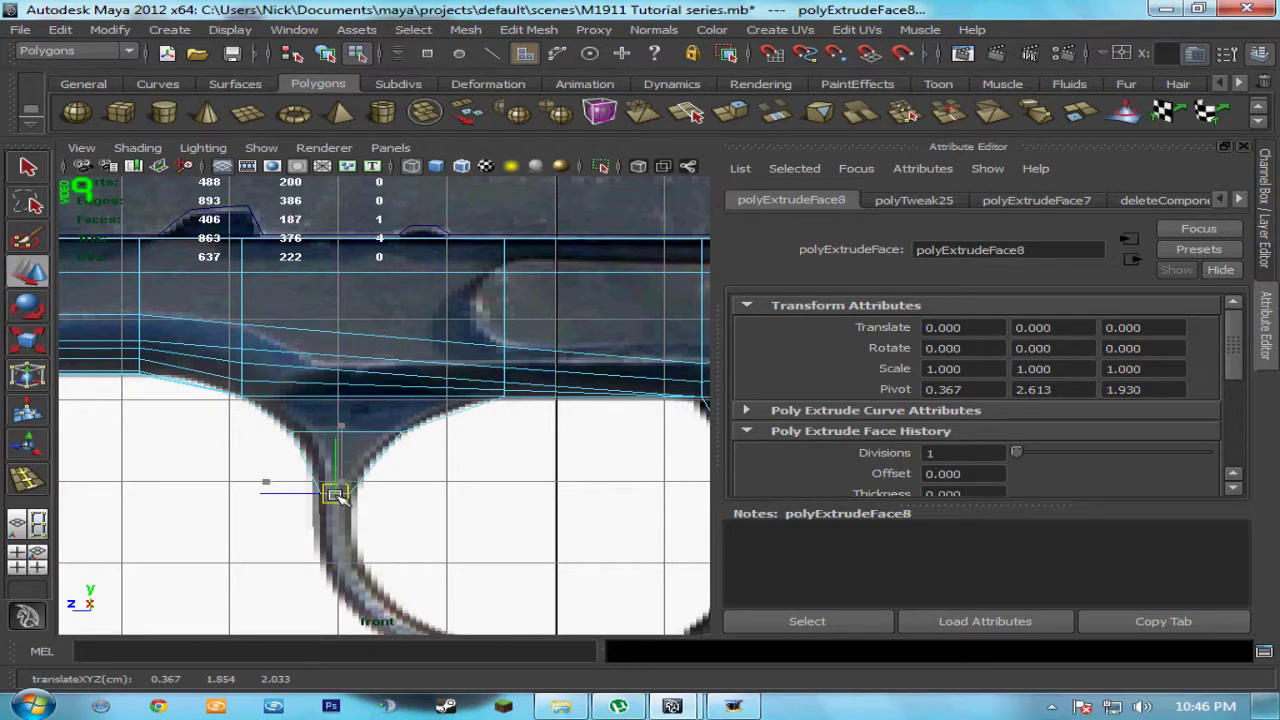
alt+middle_drag(403, 531, 360, 462)
key(r)
drag(424, 454, 441, 457)
key(w)
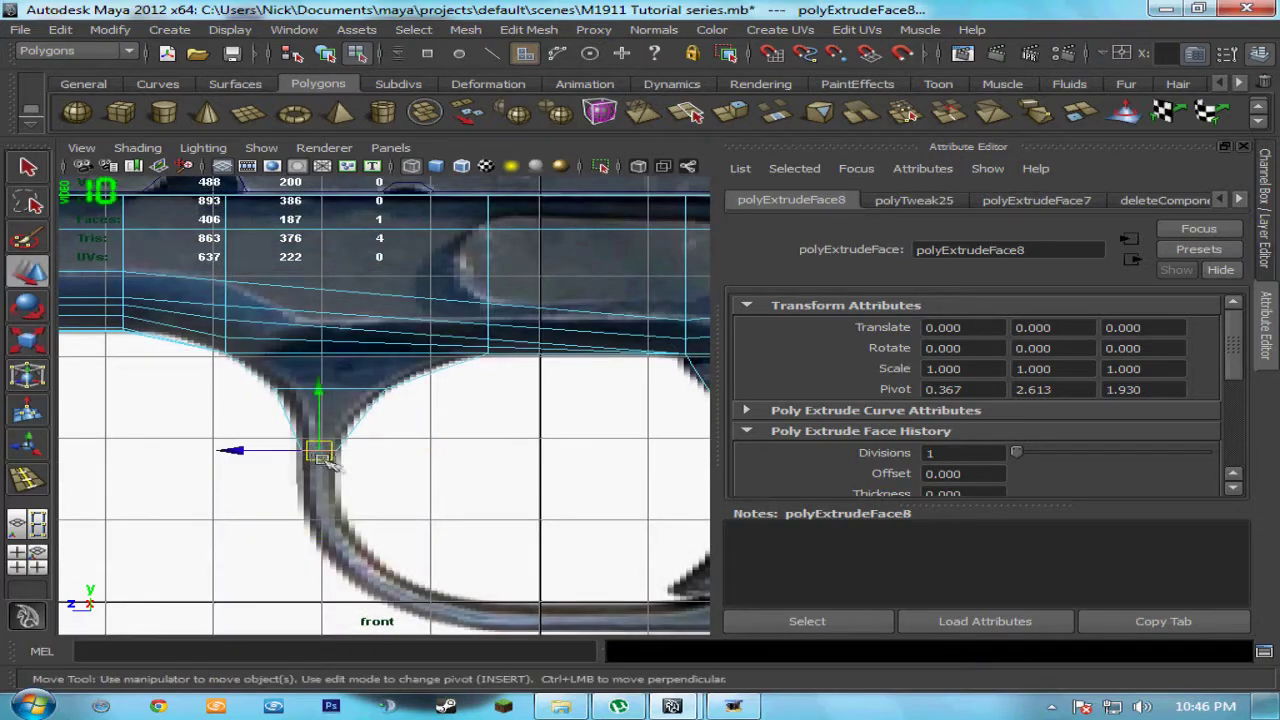
Step: Extrude the guard twice more, first down its front section and again into the start of the lower curve
key(g)
drag(320, 452, 327, 524)
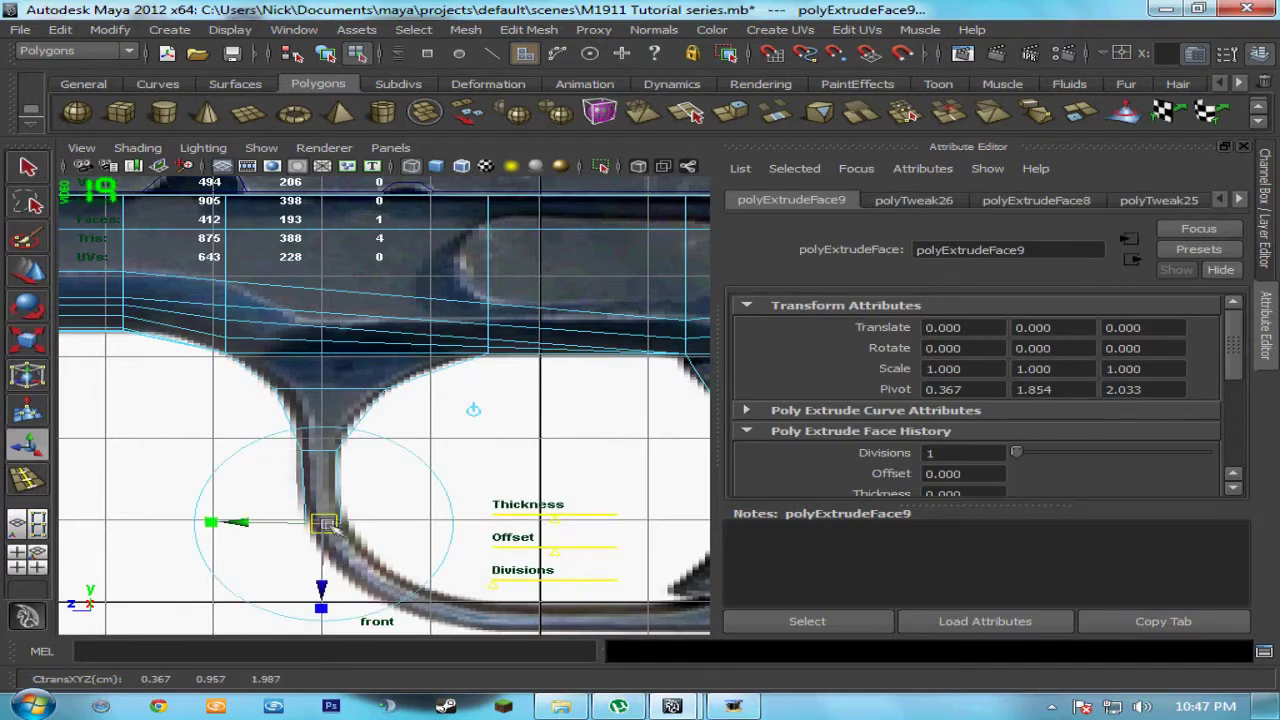
key(g)
alt+middle_drag(430, 552, 400, 409)
key(w)
drag(292, 378, 344, 441)
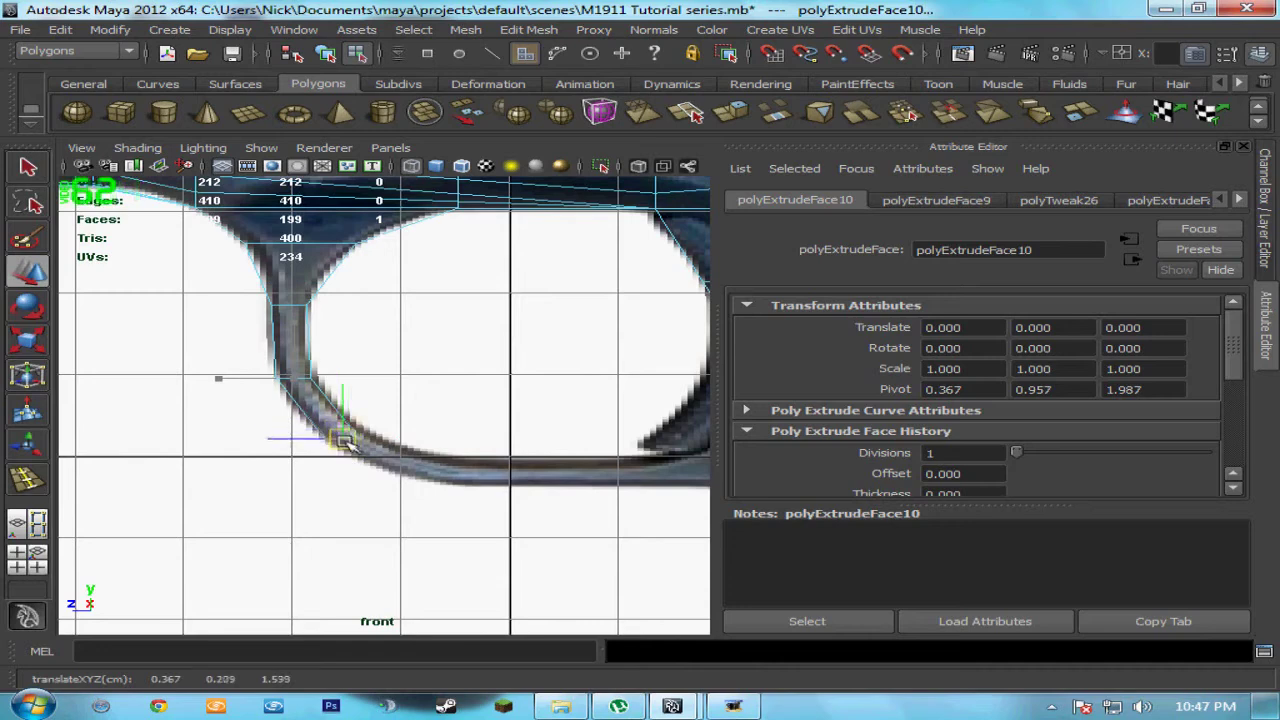
Step: Rotate the end face across the lower curve and shift it back so its edges fit the guard's outline
key(e)
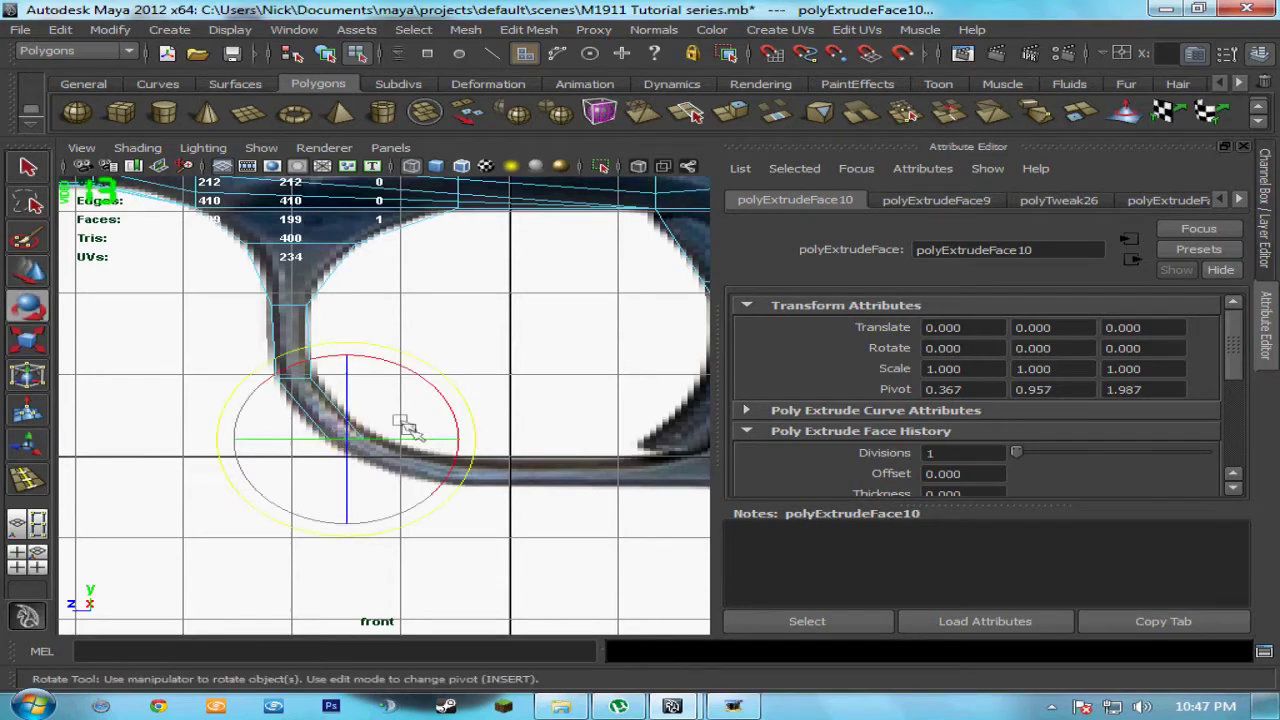
drag(440, 390, 365, 345)
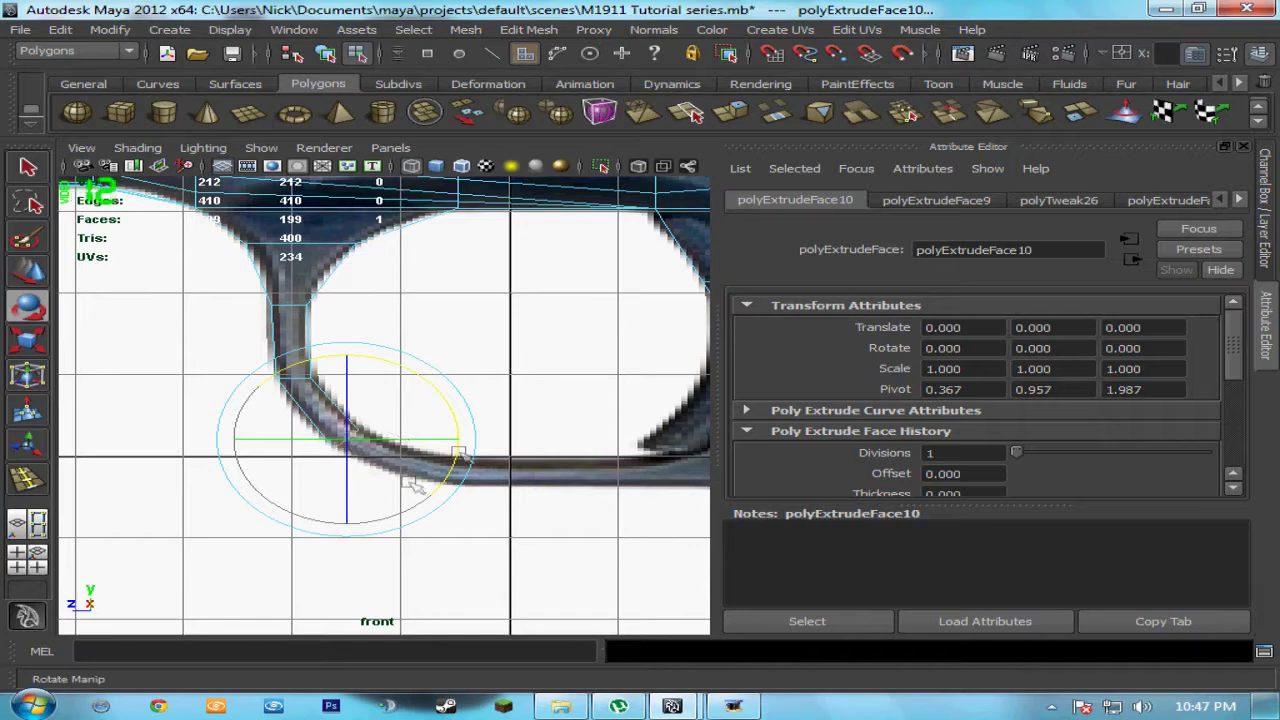
key(w)
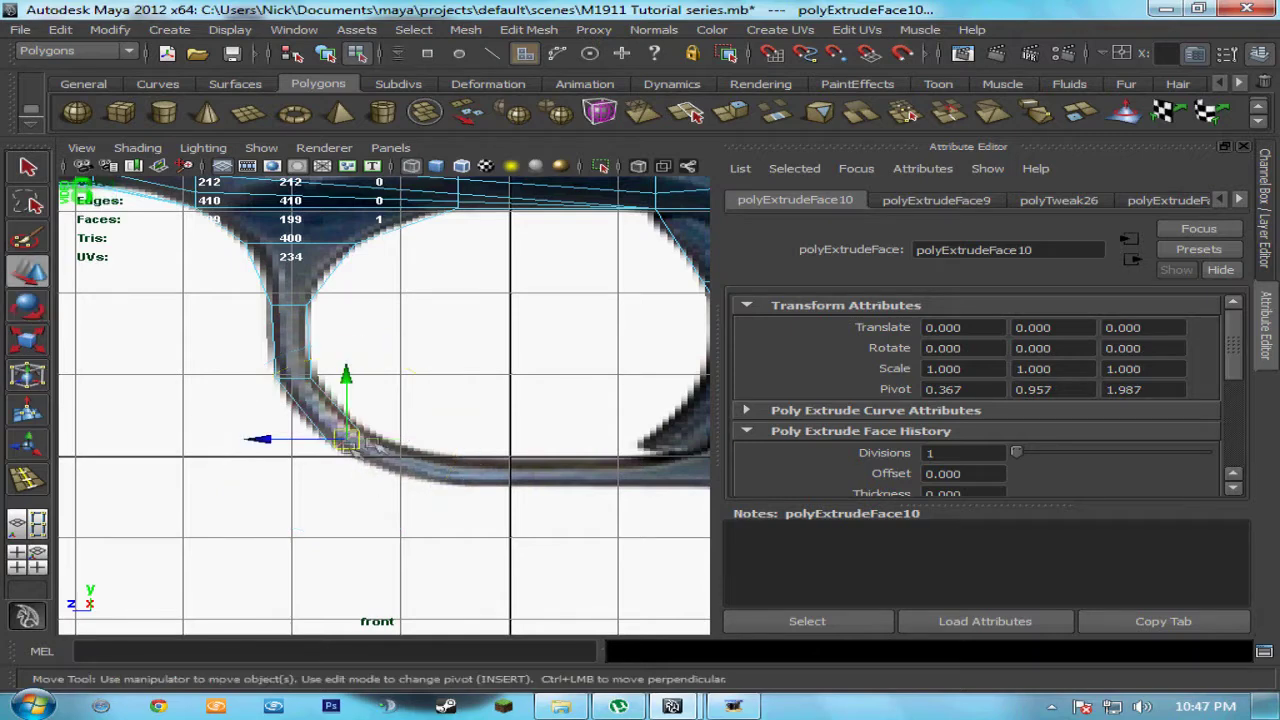
drag(347, 437, 337, 430)
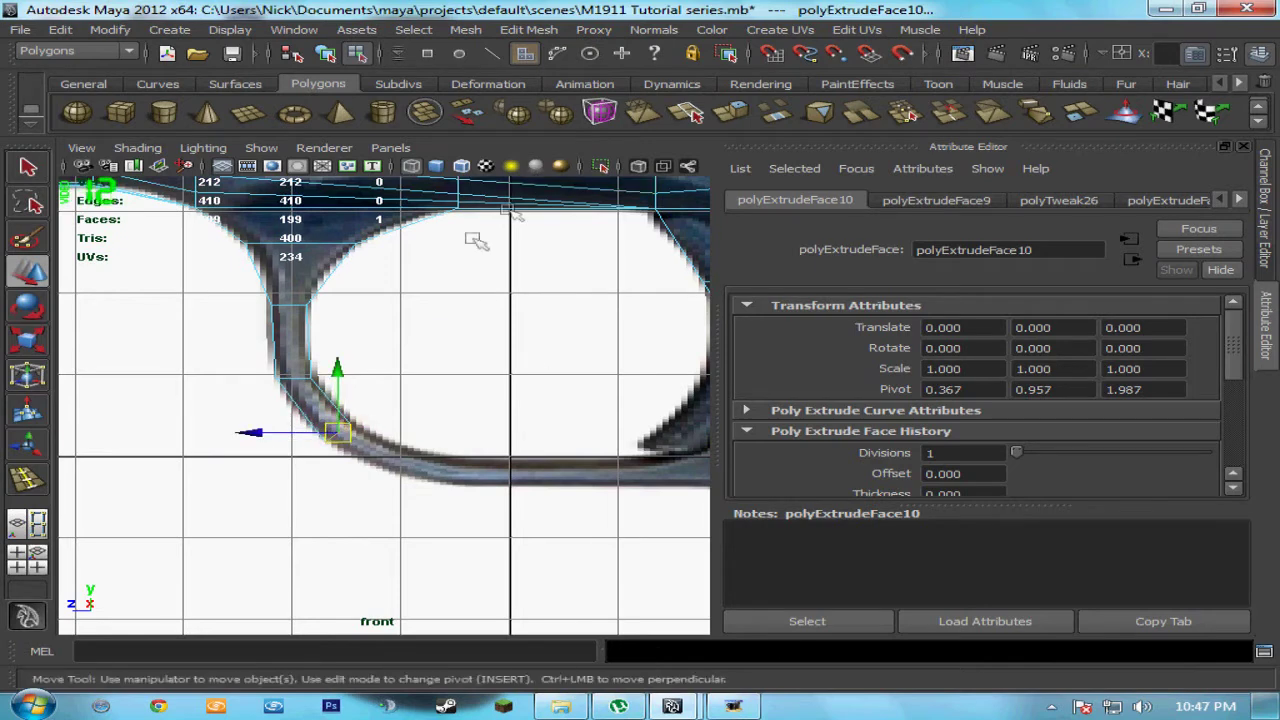
Step: Extrude the end face further around the guard's lower curve and rotate it to follow the bend
key(ctrl+e)
key(w)
drag(340, 430, 400, 460)
key(r)
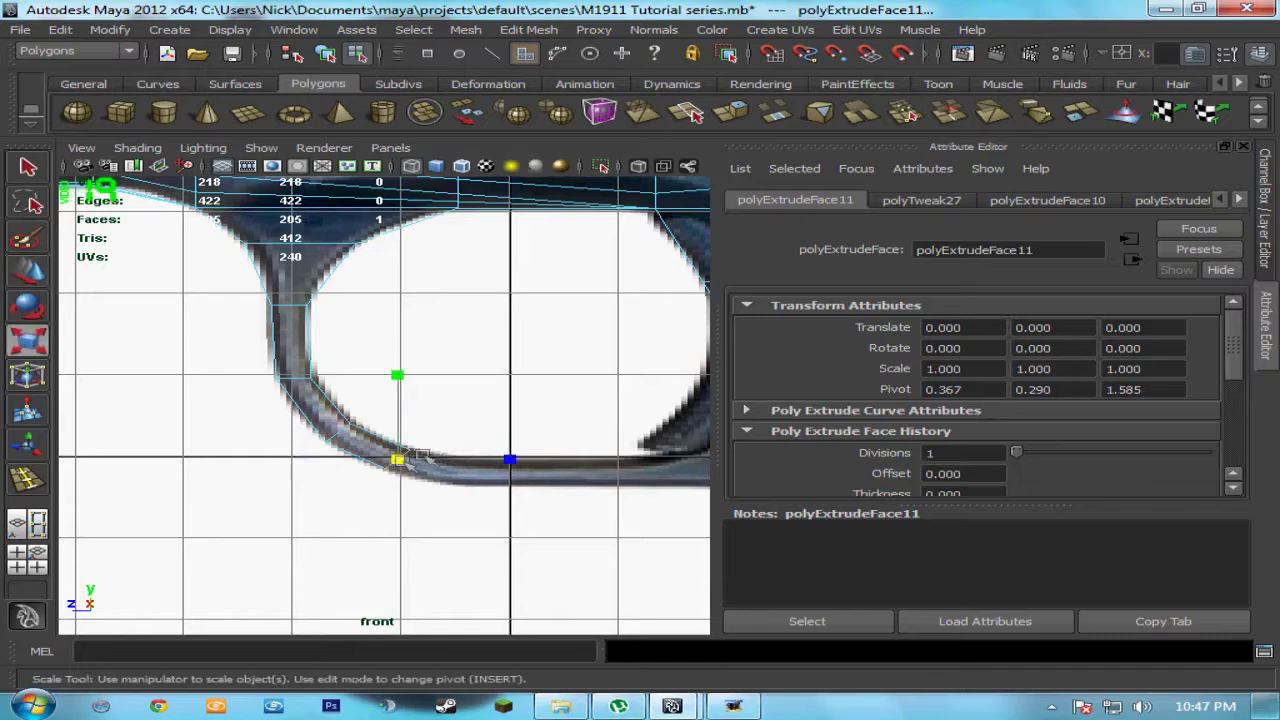
key(e)
drag(508, 430, 457, 400)
Step: Extrude the end face to the start of the guard's straight bottom bar and rotate it upright there
key(ctrl+e)
key(w)
drag(401, 458, 457, 466)
key(r)
key(e)
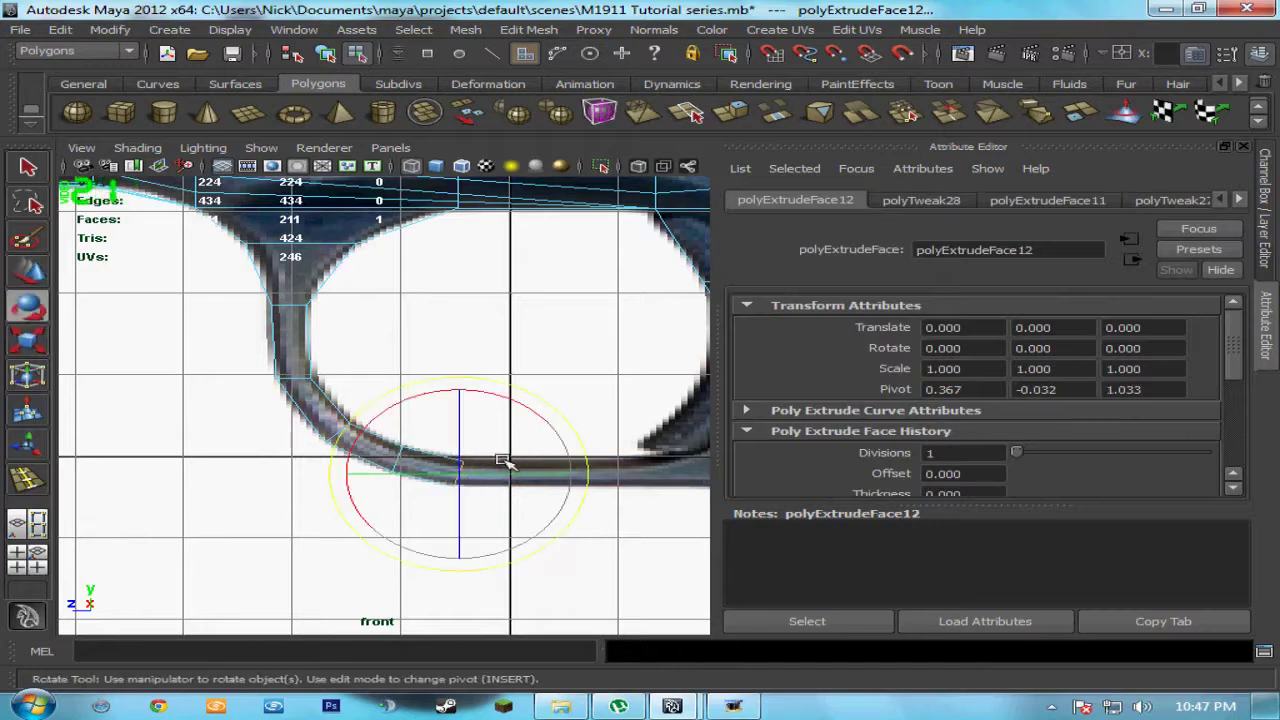
drag(513, 405, 490, 398)
key(ctrl+z)
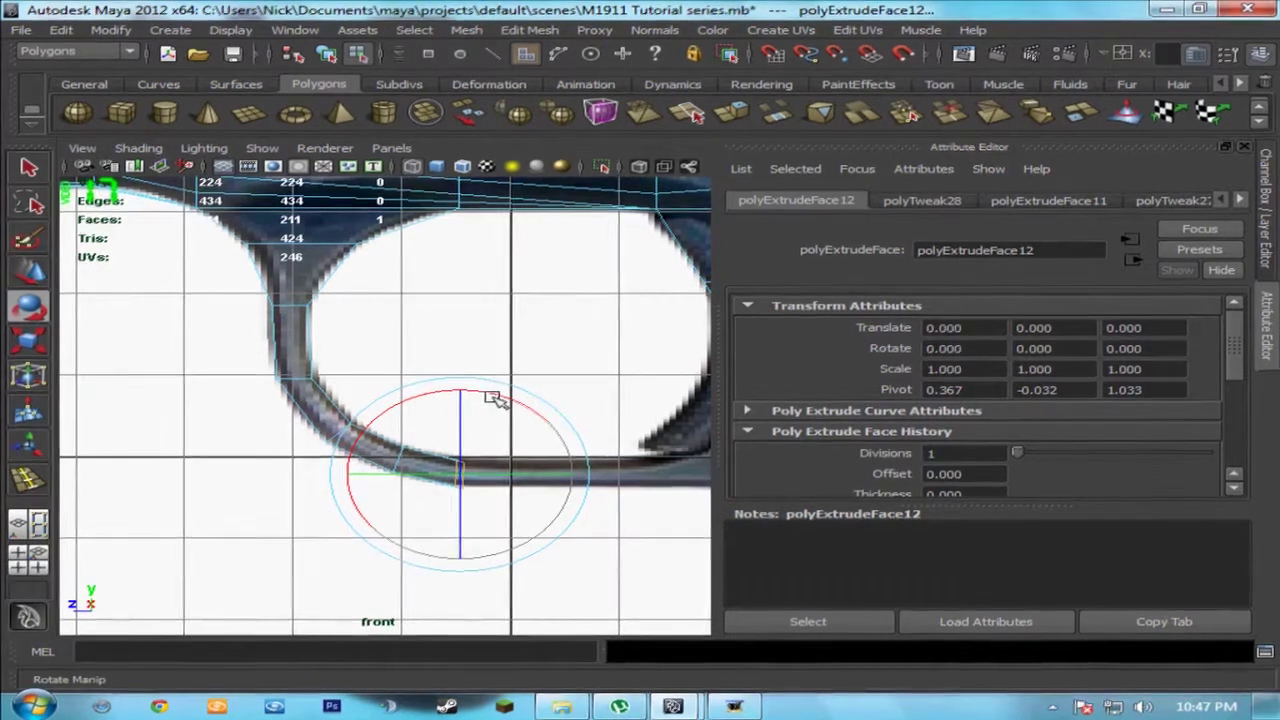
key(ctrl+z)
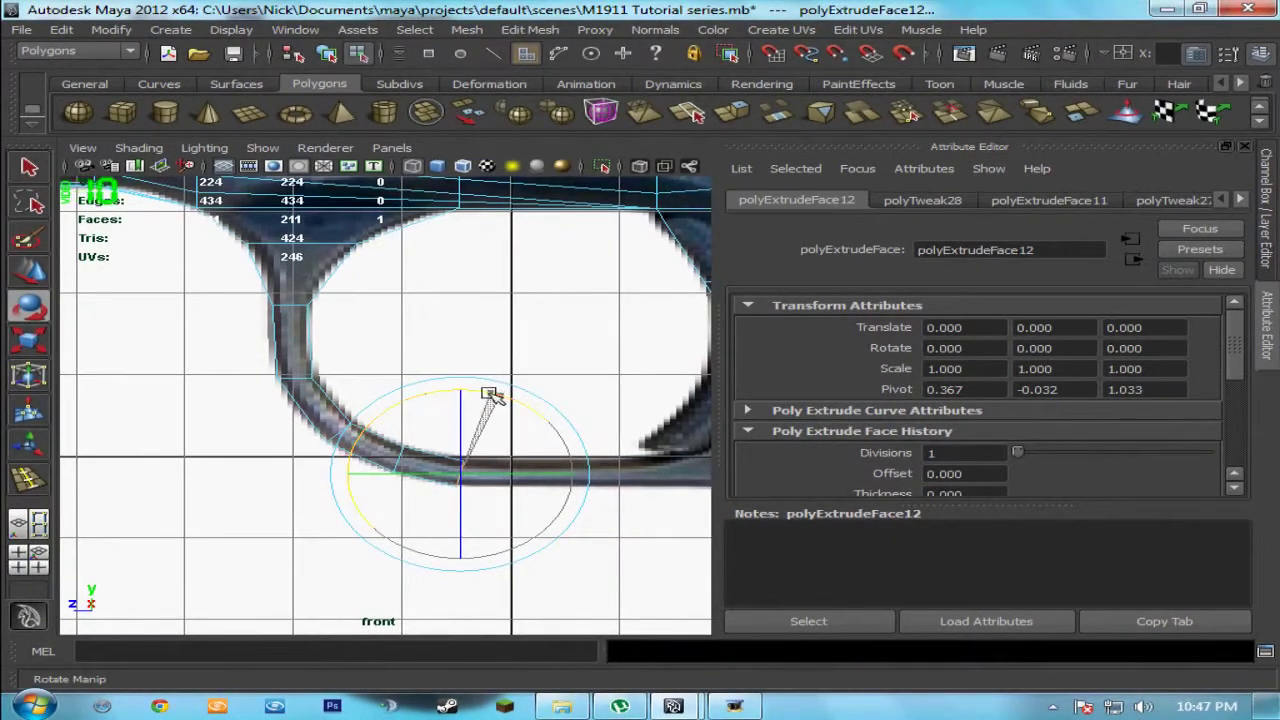
drag(508, 396, 468, 392)
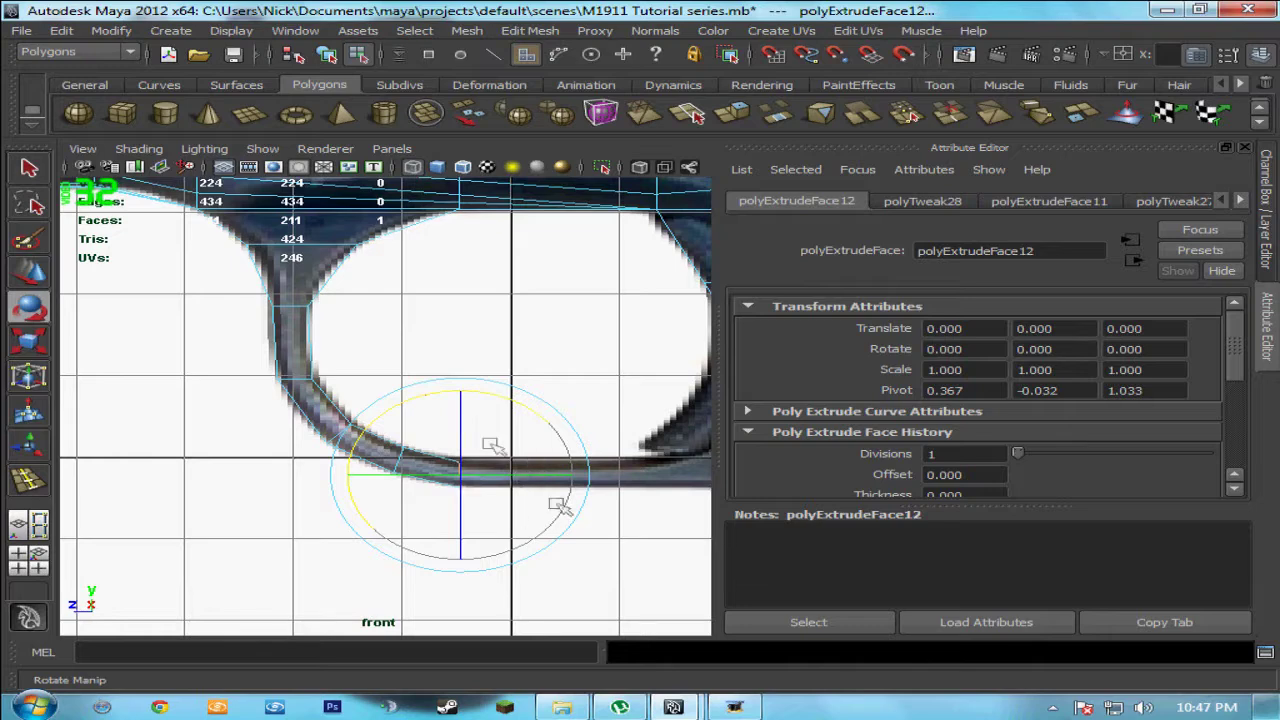
key(w)
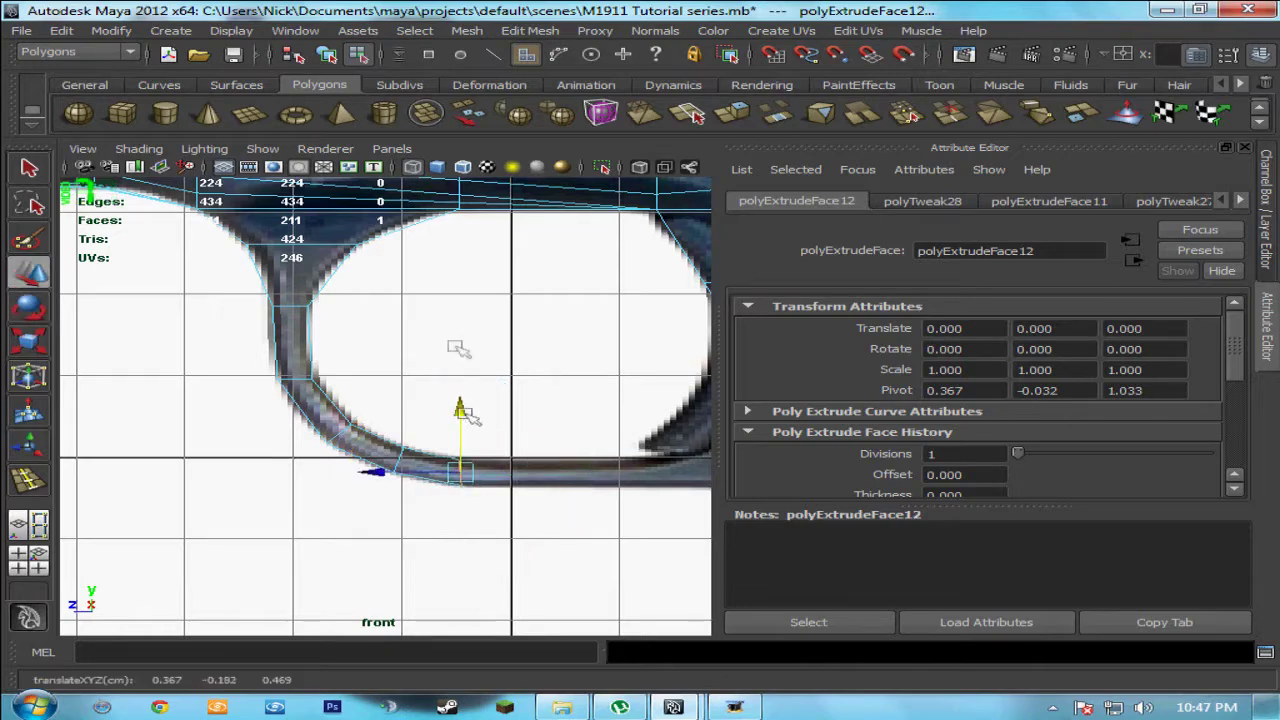
Step: Extrude the end face straight along the guard's bottom bar to just past the trigger's tip
alt+middle_drag(548, 472, 384, 434)
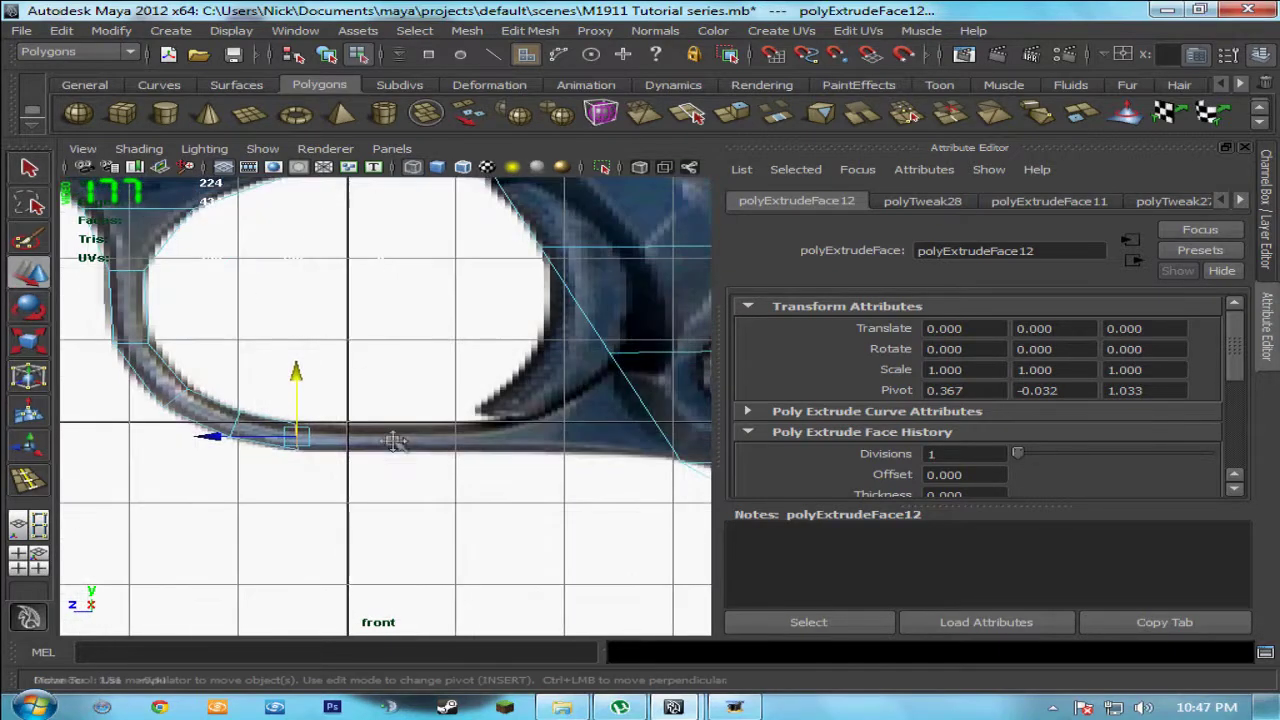
key(ctrl+e)
key(w)
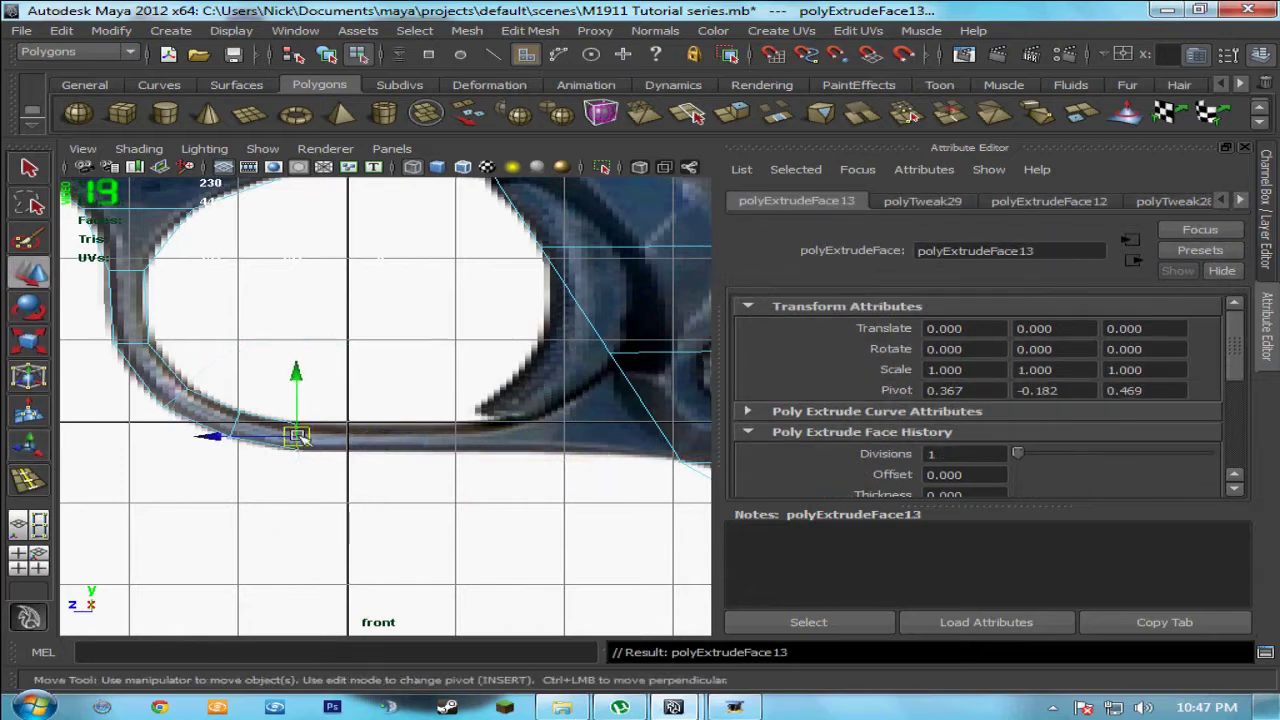
drag(302, 437, 507, 437)
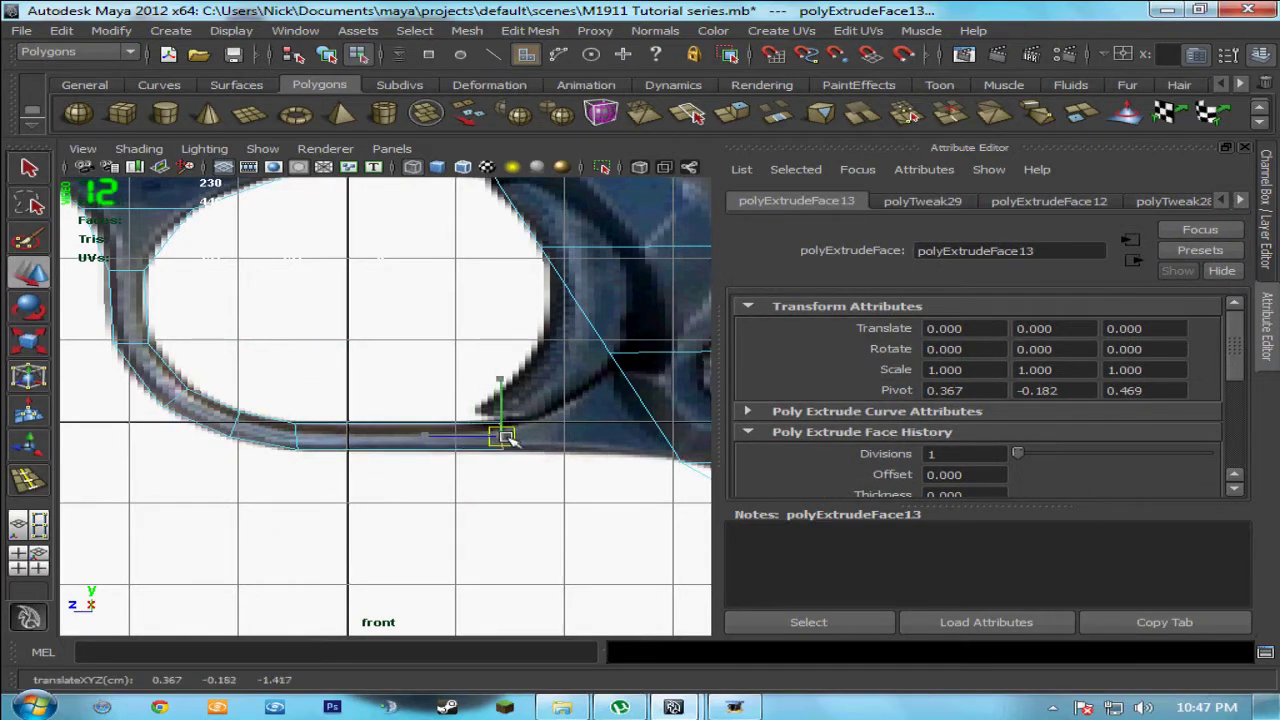
Step: Extrude the bar's end face toward the grip, scale it taller, and position it within the guard's widening rear section
key(ctrl+e)
key(w)
drag(500, 437, 571, 434)
key(r)
drag(578, 352, 588, 254)
key(w)
drag(586, 423, 582, 424)
Step: Extrude the guard's rear end face up to the grip's slanted front edge and scale it taller to the reference outline
alt+middle_drag(579, 514, 443, 493)
key(g)
key(w)
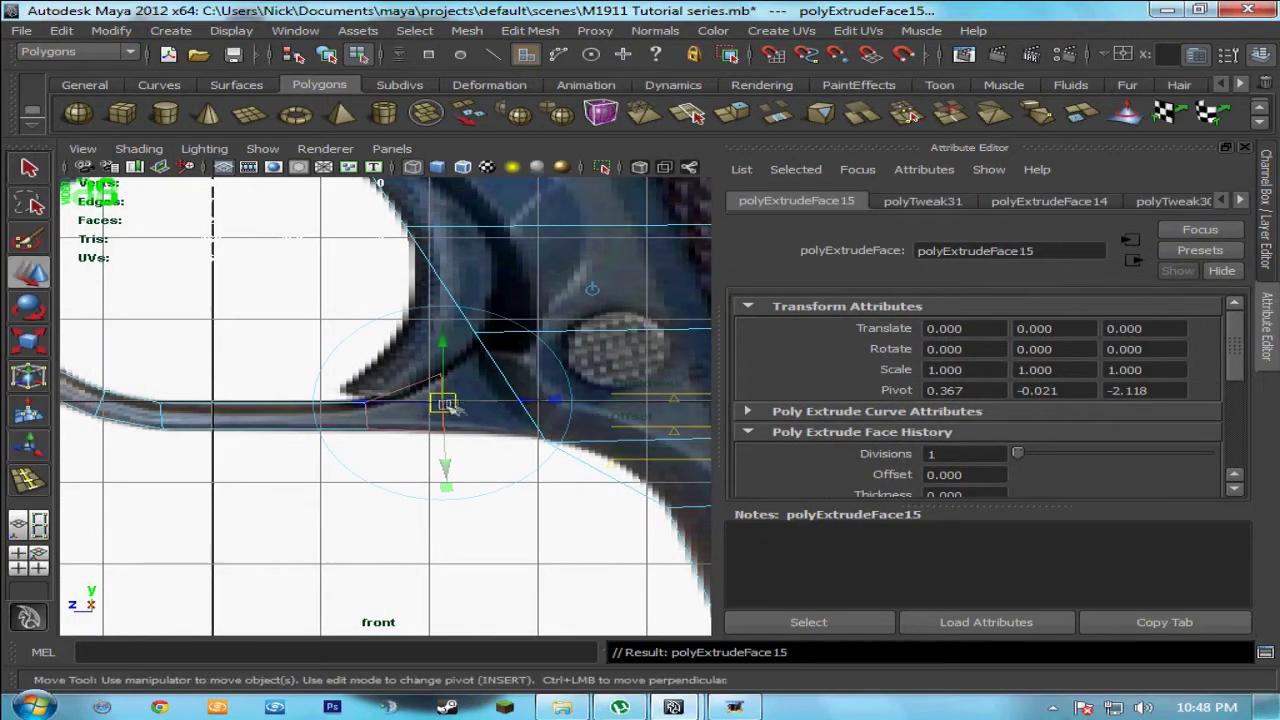
drag(443, 401, 495, 396)
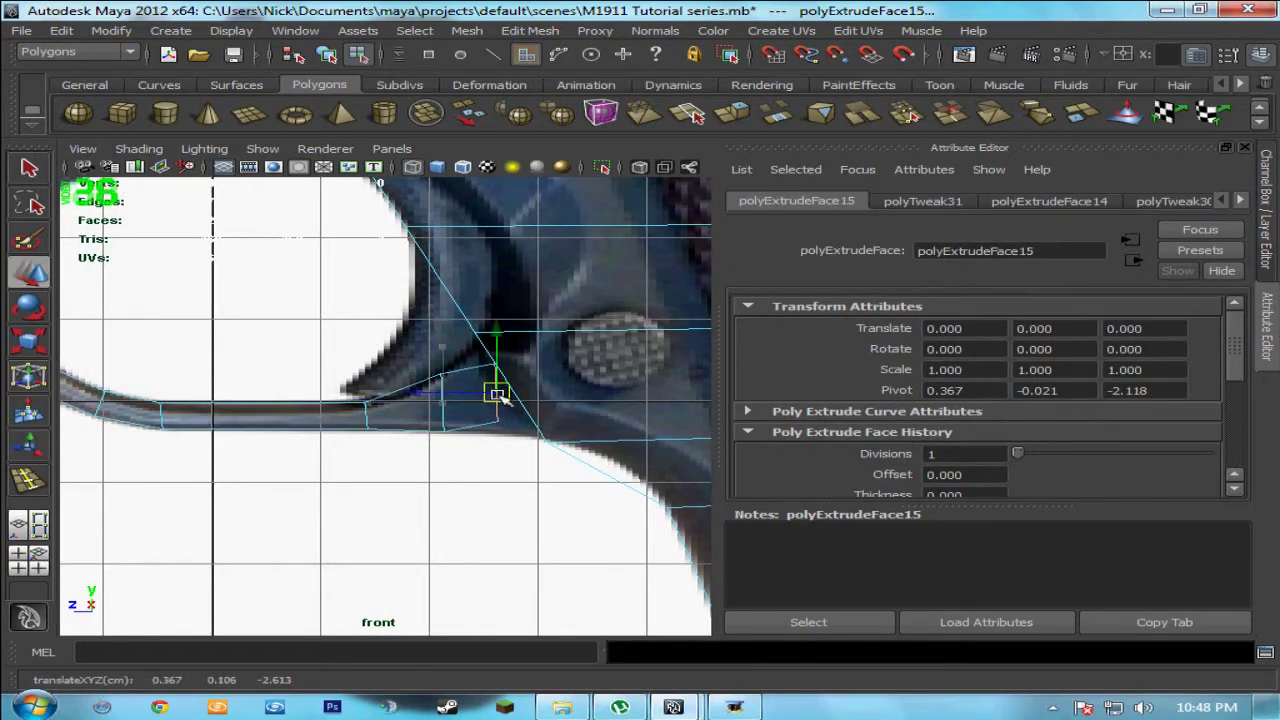
key(r)
drag(498, 308, 515, 268)
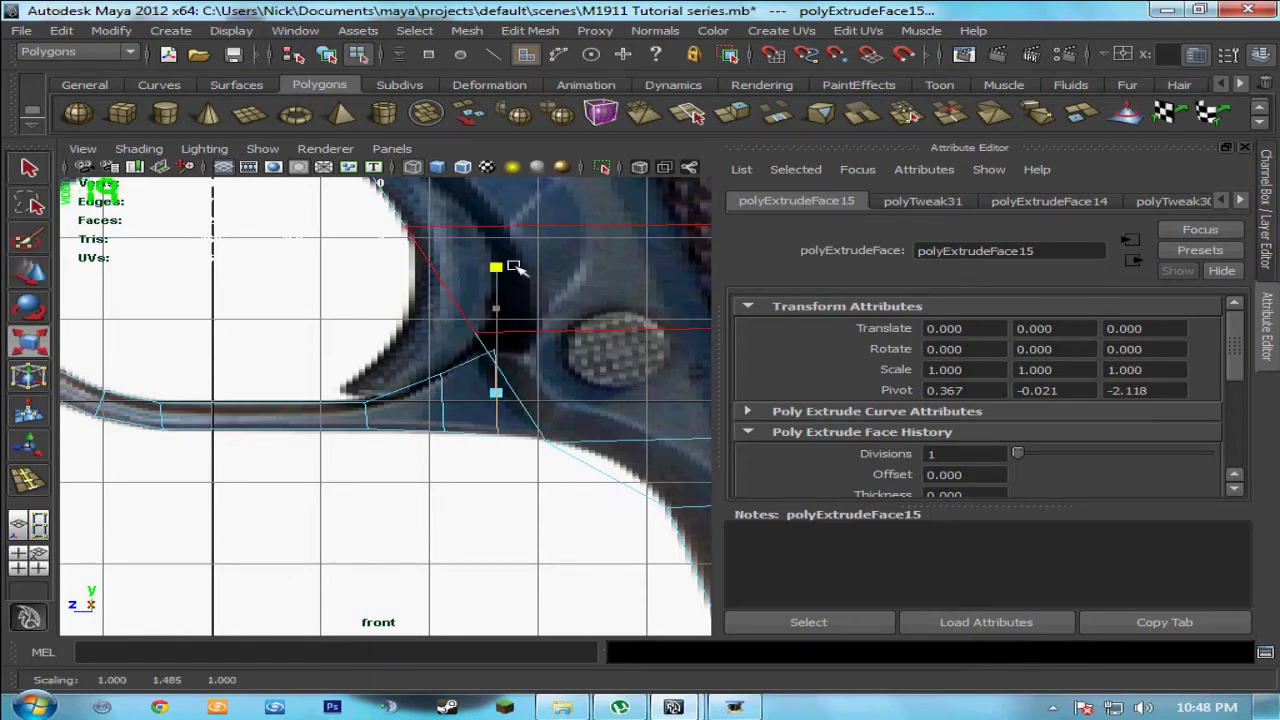
key(w)
Step: Rotate the guard's rear end face parallel to the grip's slanted front edge and shift it slightly away from the grip
key(e)
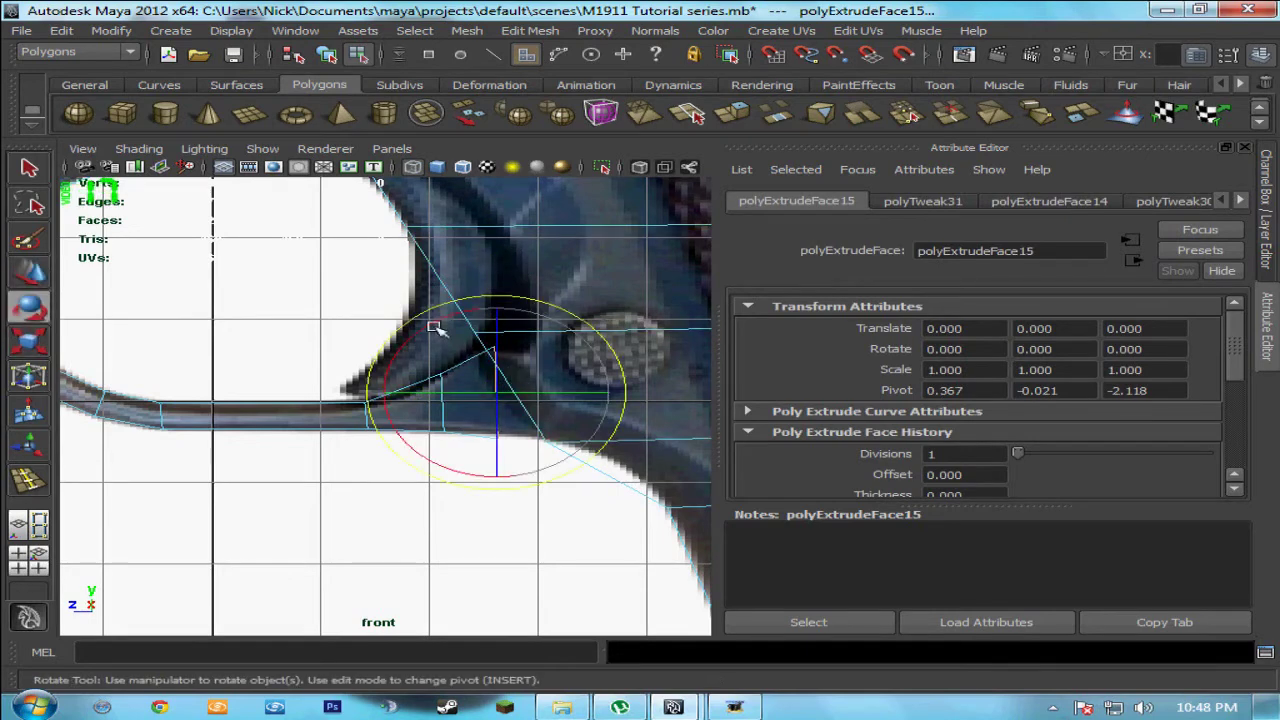
drag(433, 325, 483, 420)
alt+right_drag(453, 404, 568, 430)
alt+middle_drag(572, 430, 514, 431)
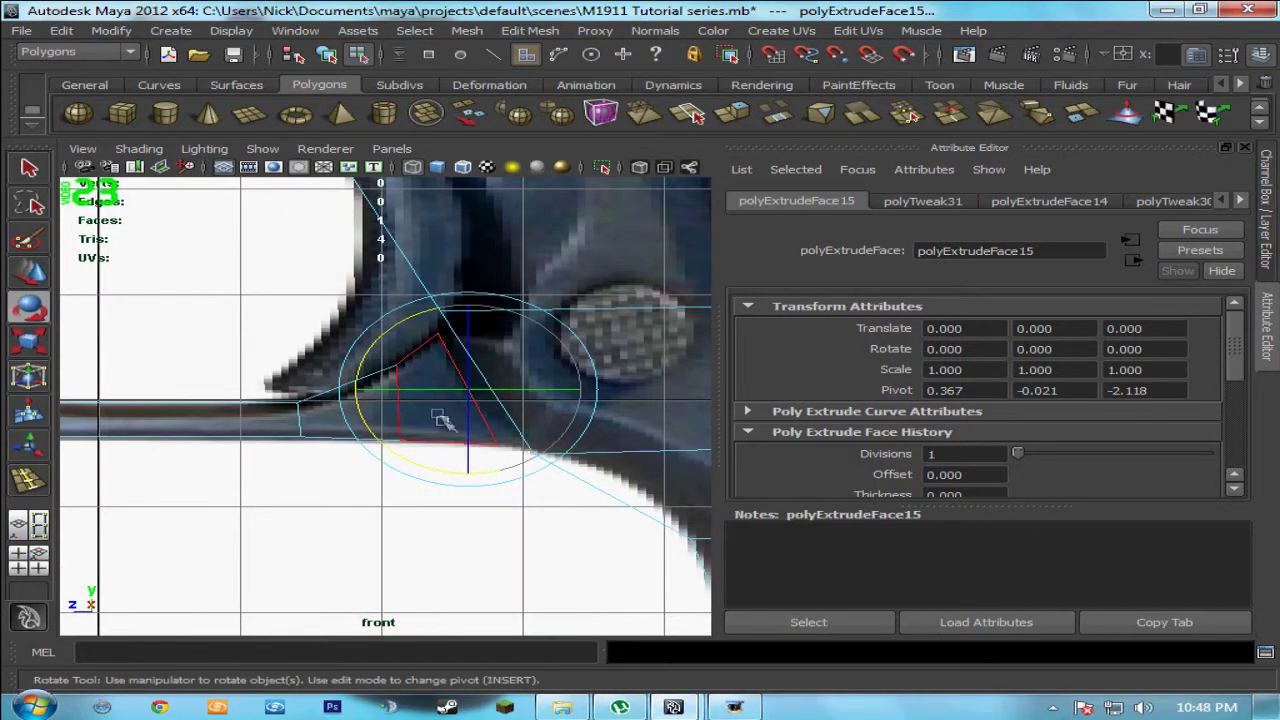
key(w)
drag(470, 391, 454, 394)
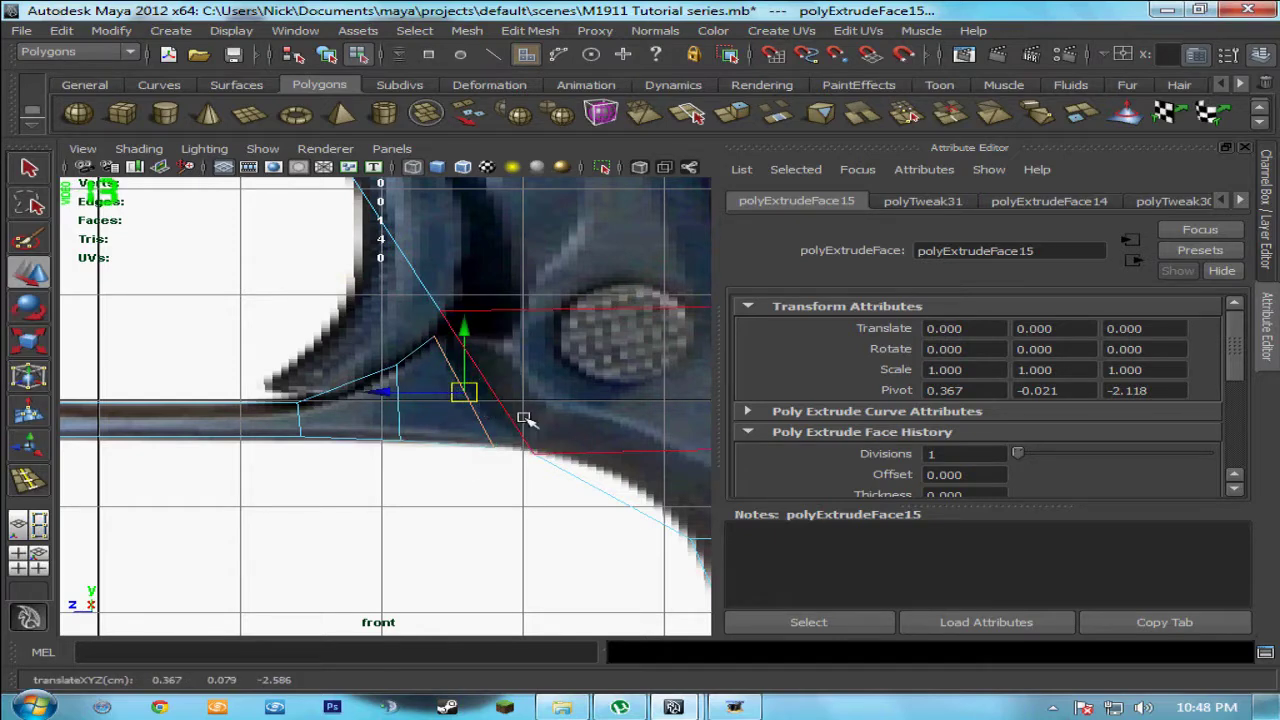
key(e)
drag(393, 320, 490, 382)
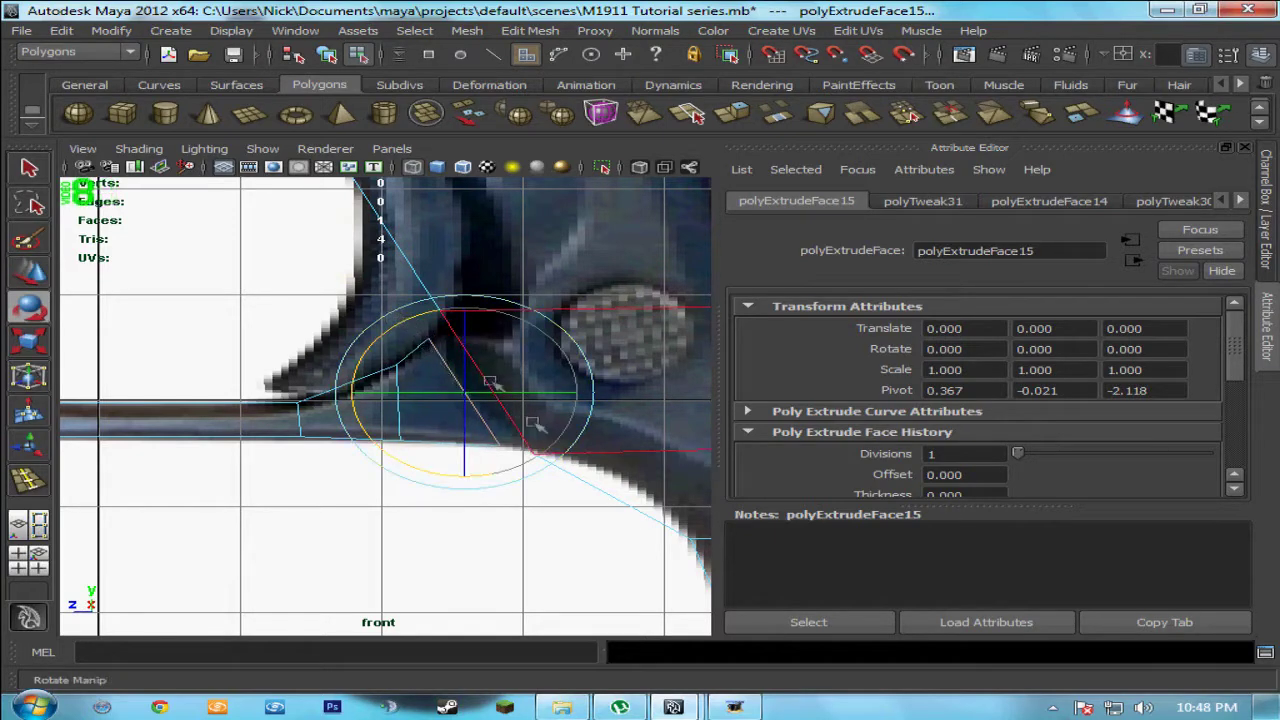
Step: Nudge the trigger guard's rear end face toward the grip, fitting its corners to the reference outline
key(w)
drag(474, 390, 480, 388)
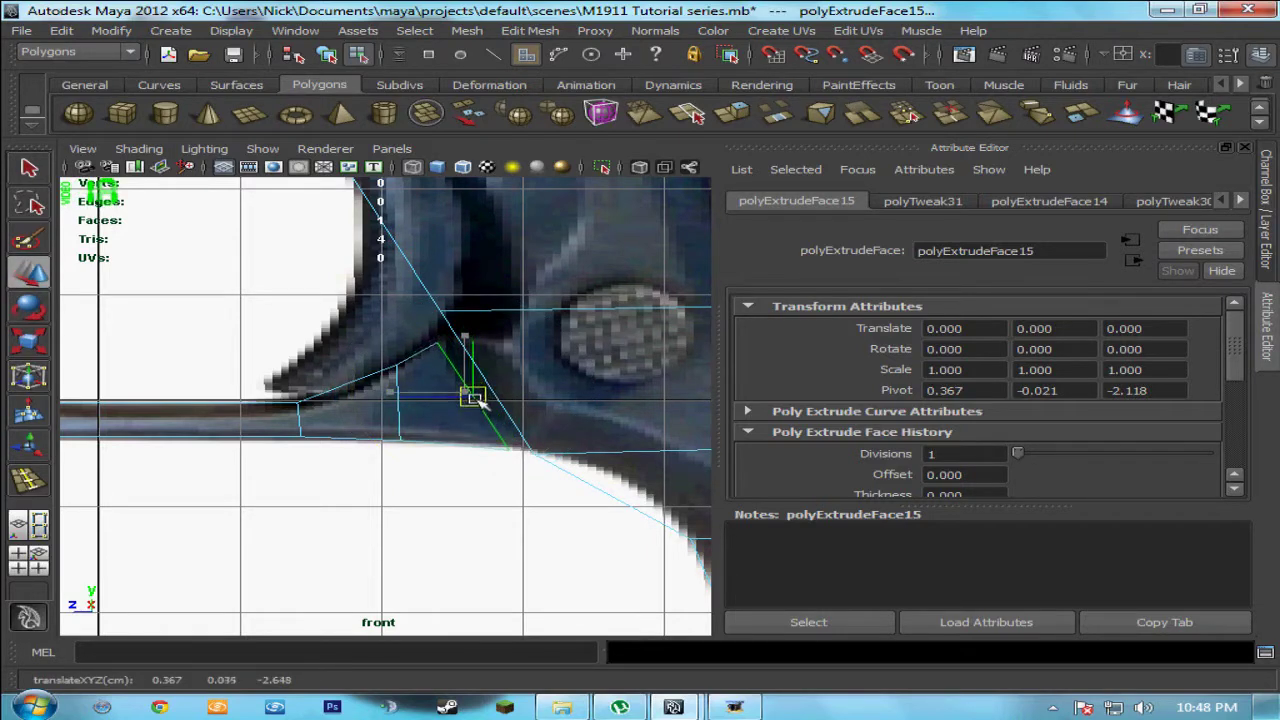
drag(472, 396, 472, 395)
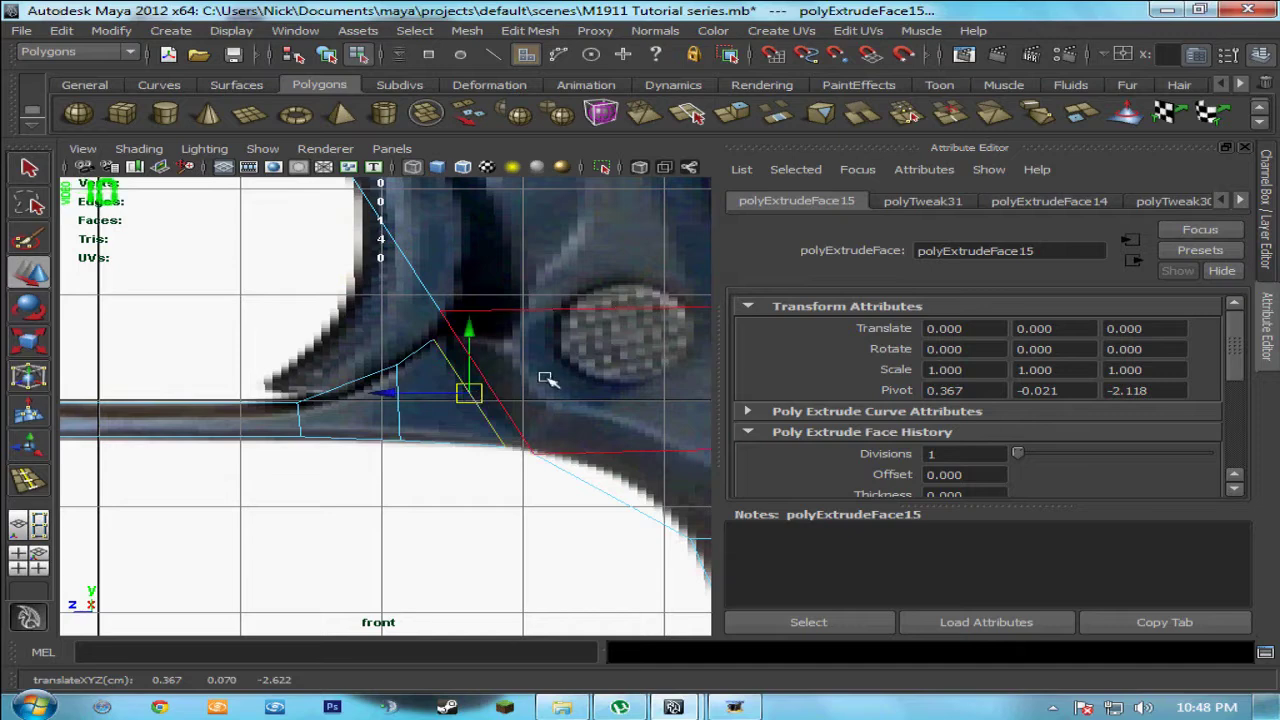
Step: Move the grip's slanted front edge across onto the trigger guard's rear end face
right_drag(524, 361, 518, 322)
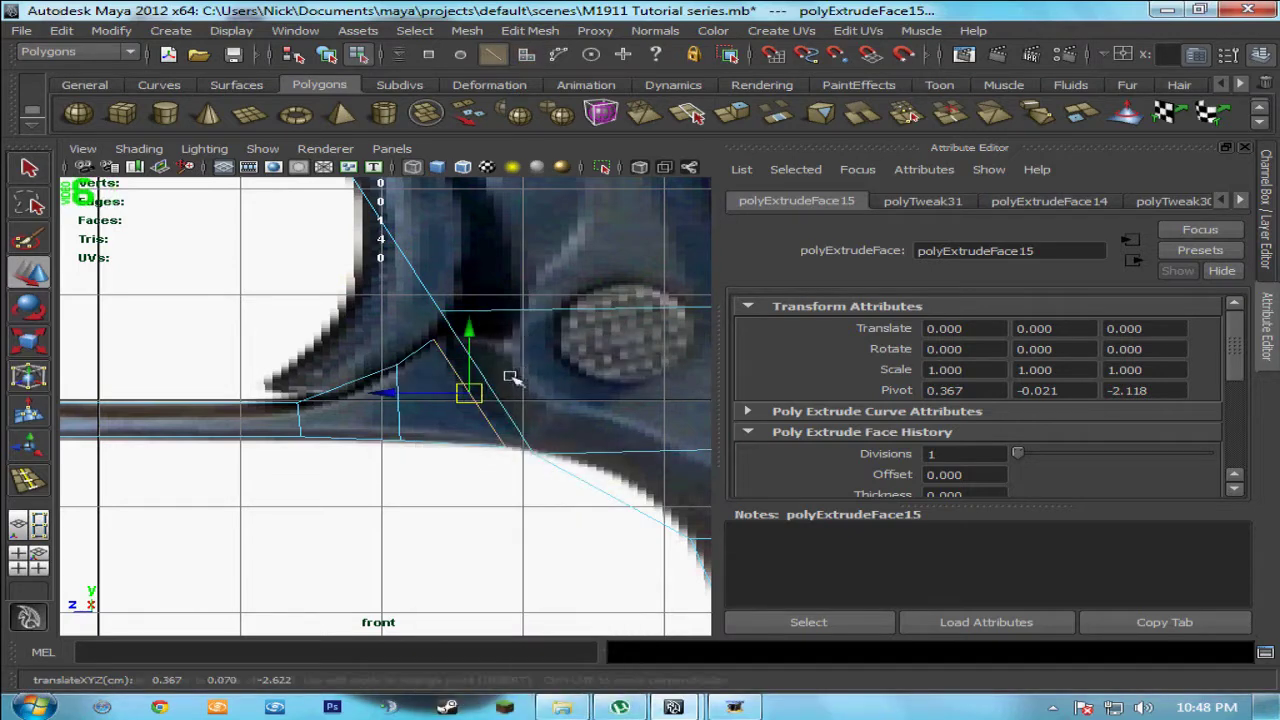
click(524, 443)
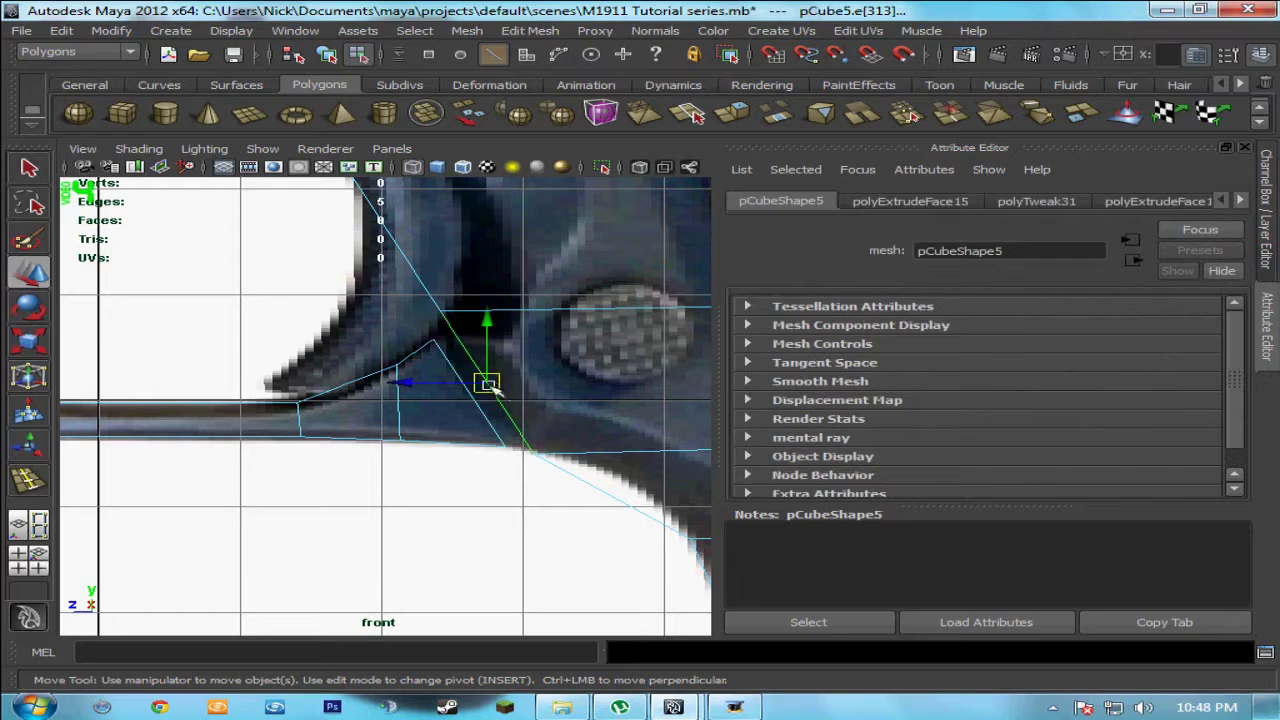
drag(490, 383, 476, 378)
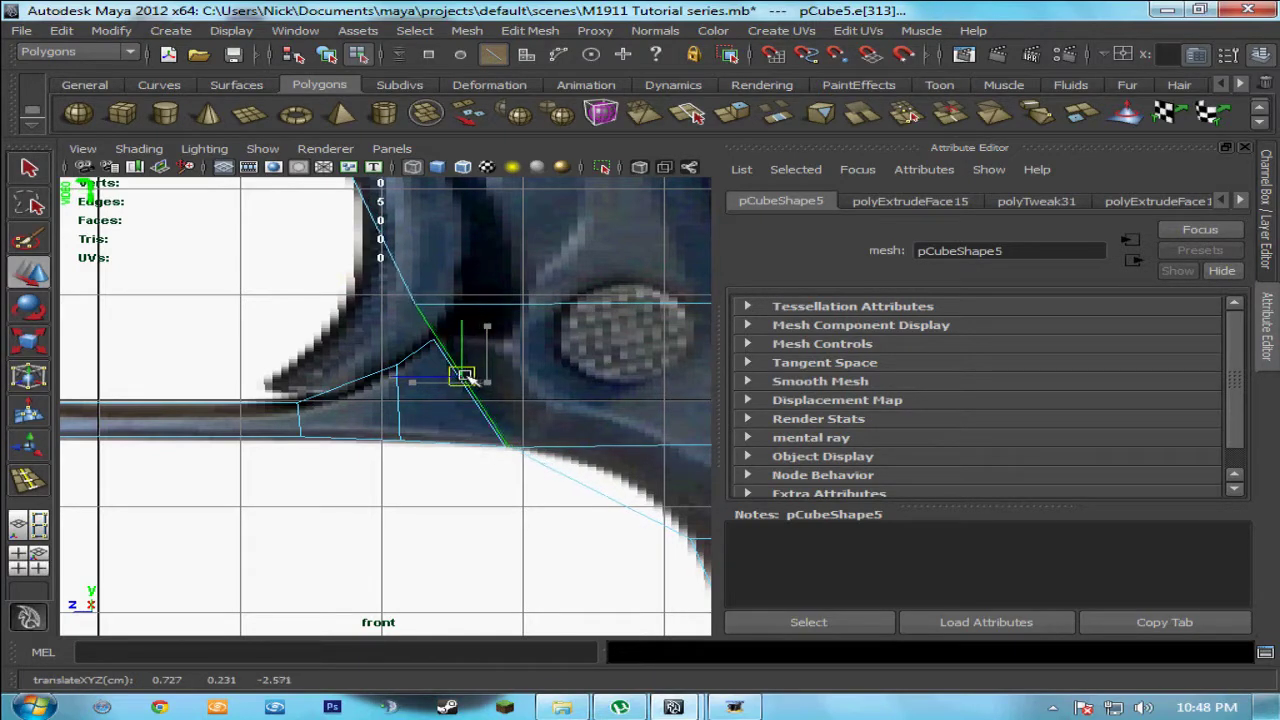
drag(467, 375, 464, 376)
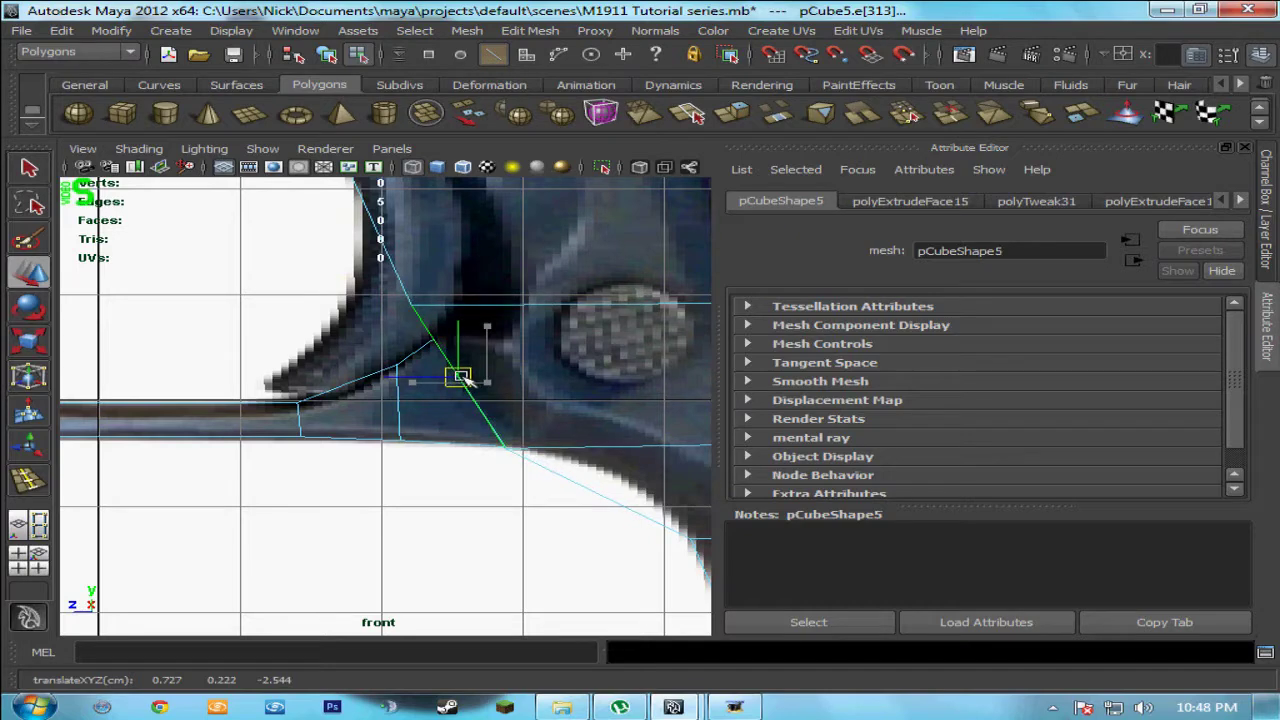
Step: Move the vertices atop the grip's slanted front edge down onto the guard's upper rear corner
mouse_move(414, 299)
right_down()
mouse_move(398, 292)
mouse_move(410, 306)
right_up()
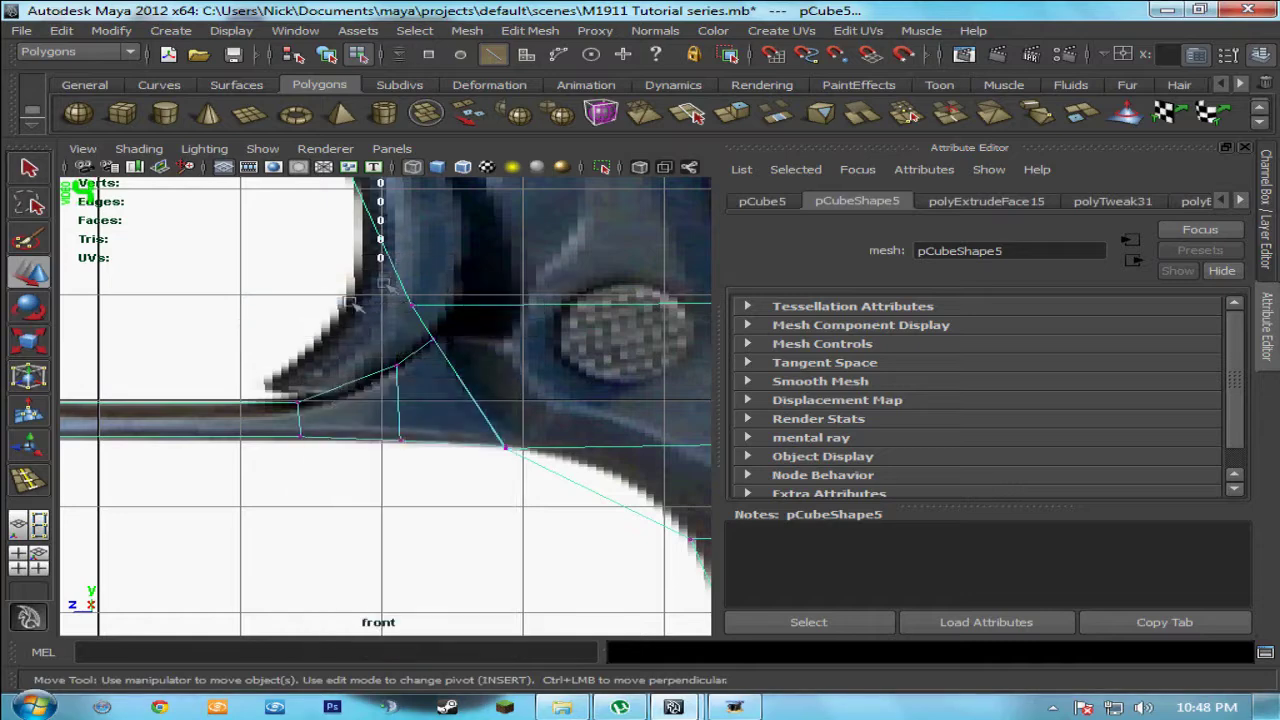
click(425, 308)
click(413, 306)
drag(413, 306, 340, 306)
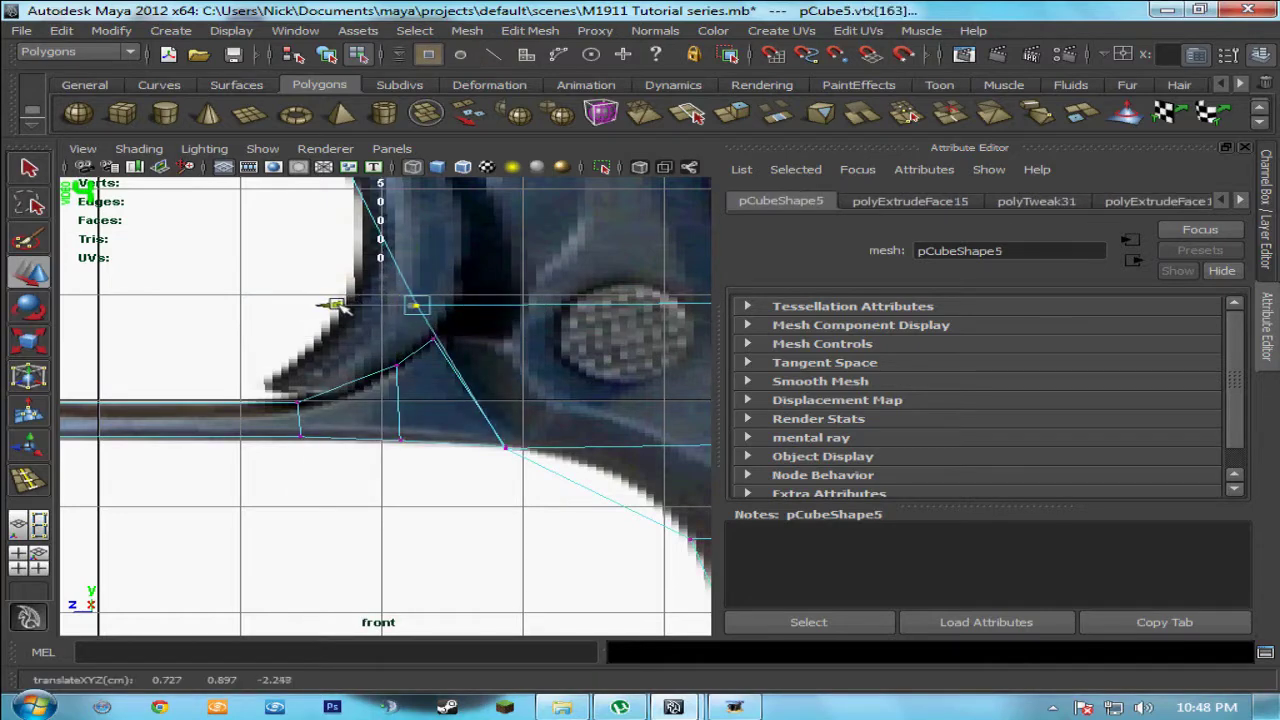
drag(417, 256, 425, 290)
drag(342, 342, 355, 342)
scroll(443, 406, up, 3)
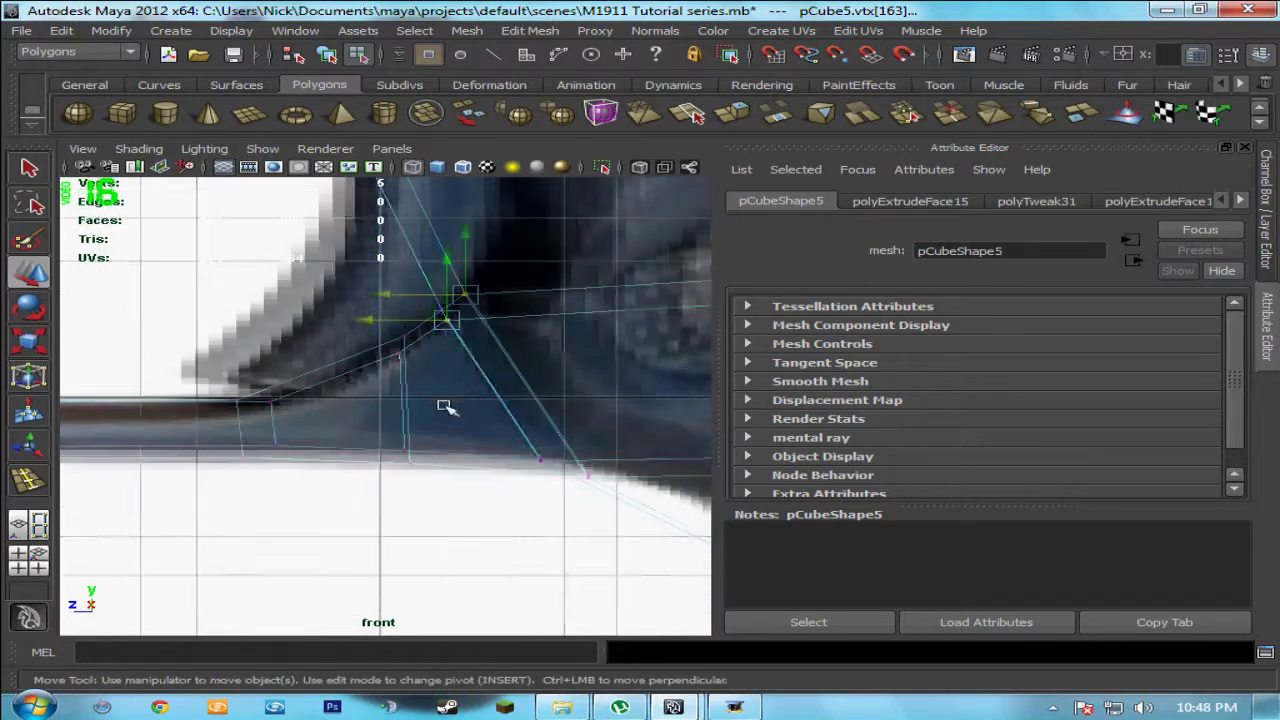
drag(460, 286, 470, 262)
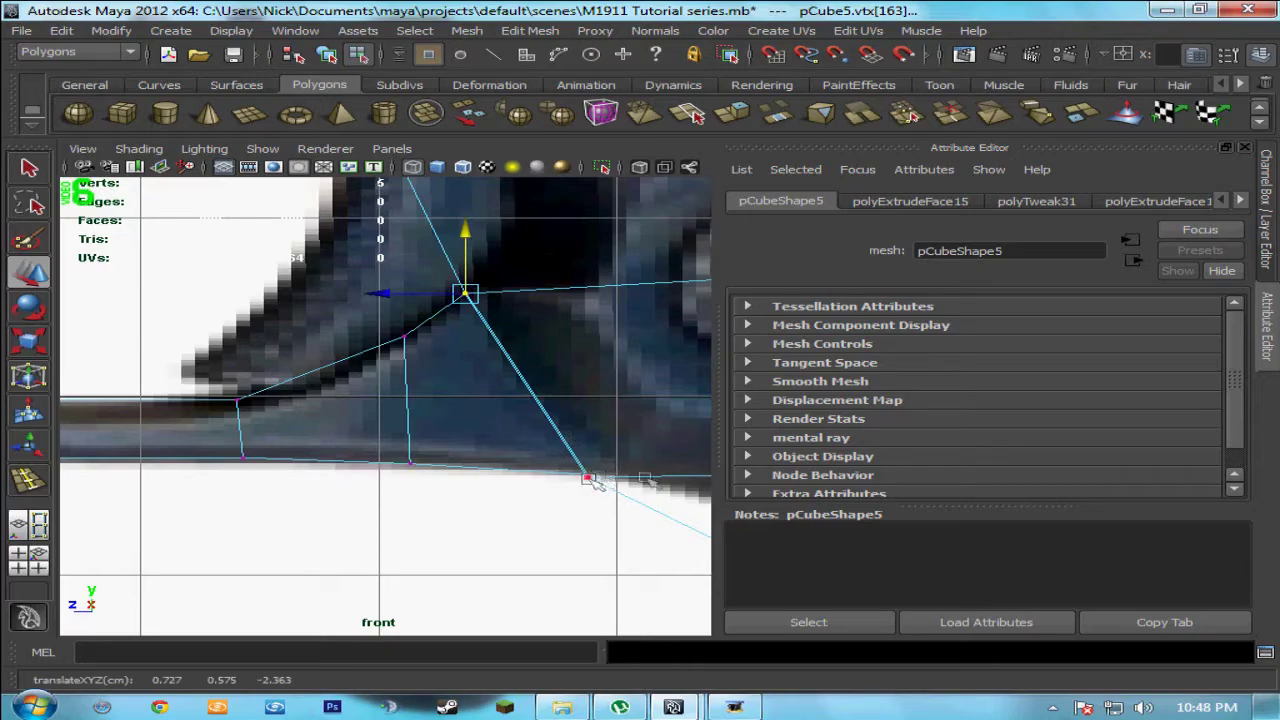
Step: In the perspective view, delete the faces on one side of the grip and of the frame section directly above it
key(space)
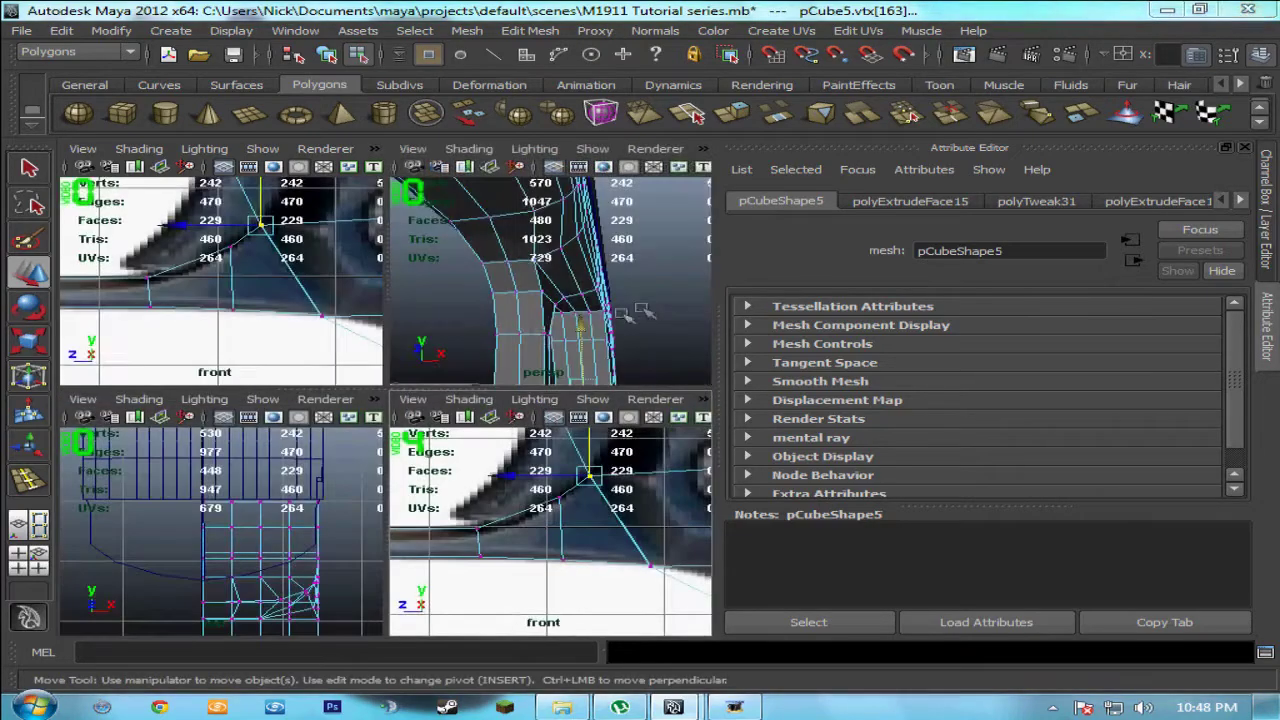
key(space)
alt+drag(448, 442, 478, 460)
right_drag(486, 437, 430, 465)
drag(400, 505, 404, 508)
alt+drag(372, 514, 277, 371)
right_click(291, 378)
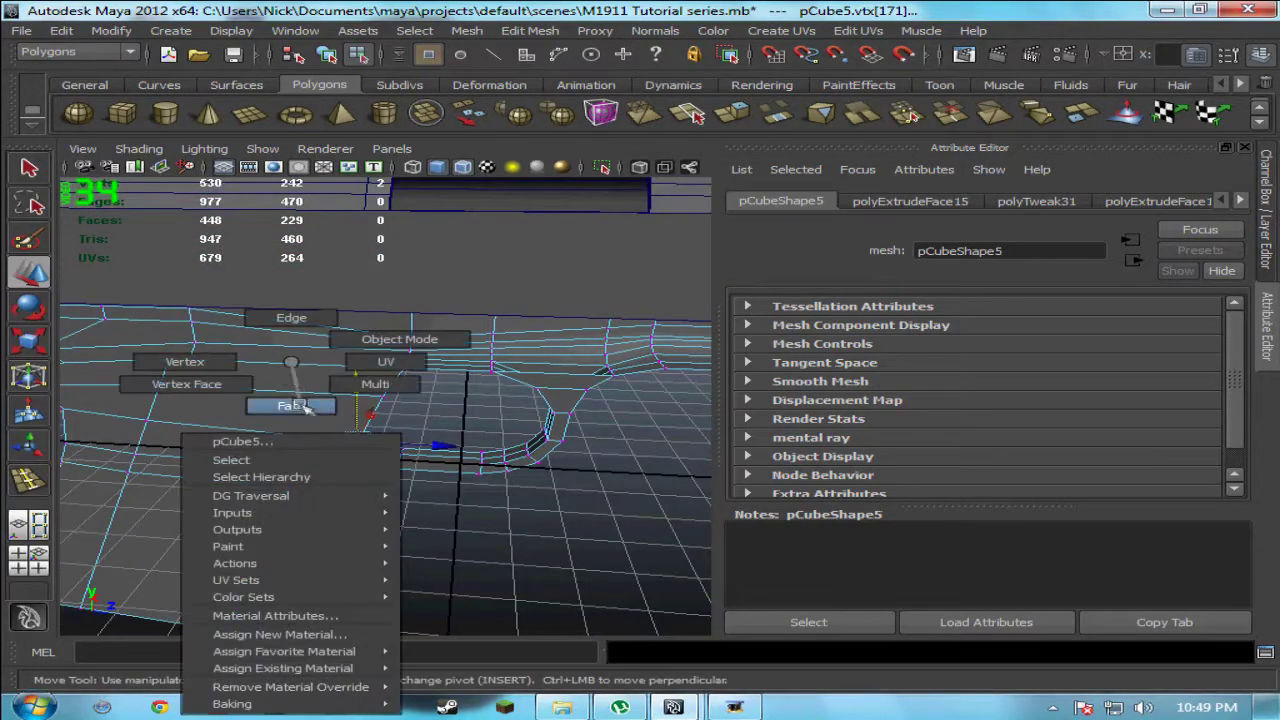
click(292, 405)
click(306, 377)
shift+click(280, 417)
alt+right_drag(294, 366, 427, 428)
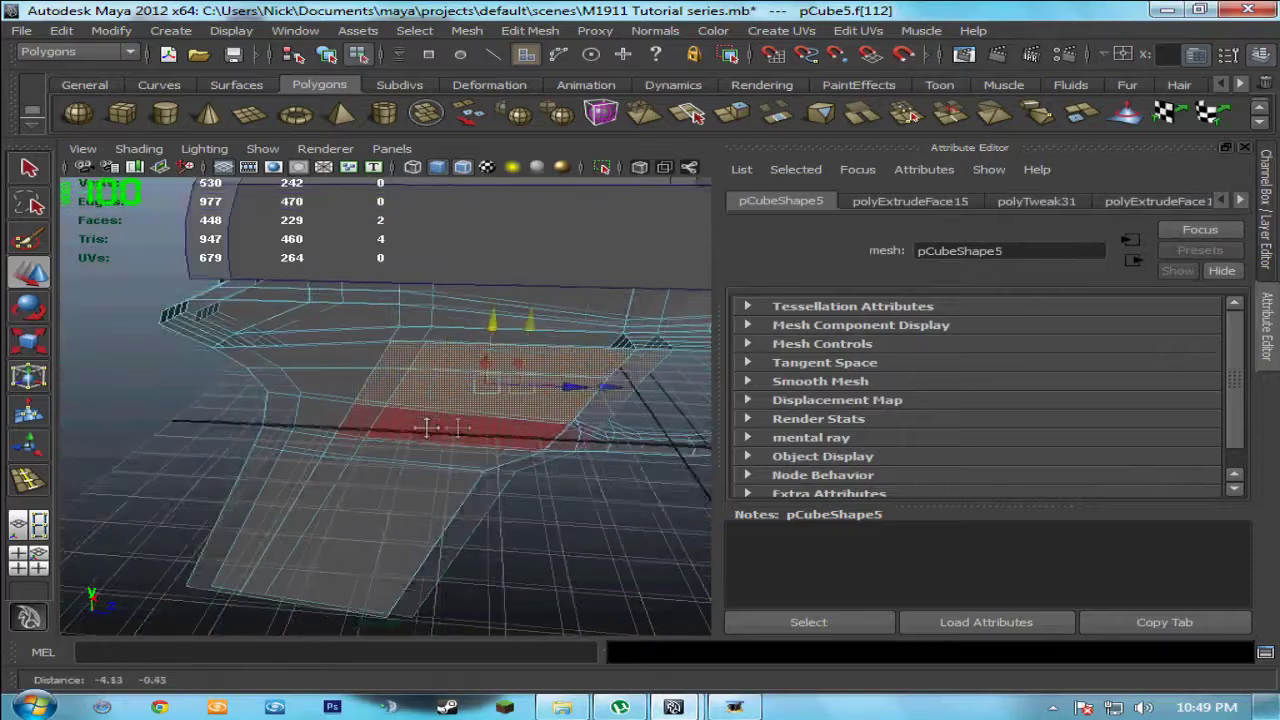
alt+middle_drag(427, 428, 458, 428)
shift+click(377, 363)
shift+click(365, 388)
shift+click(356, 413)
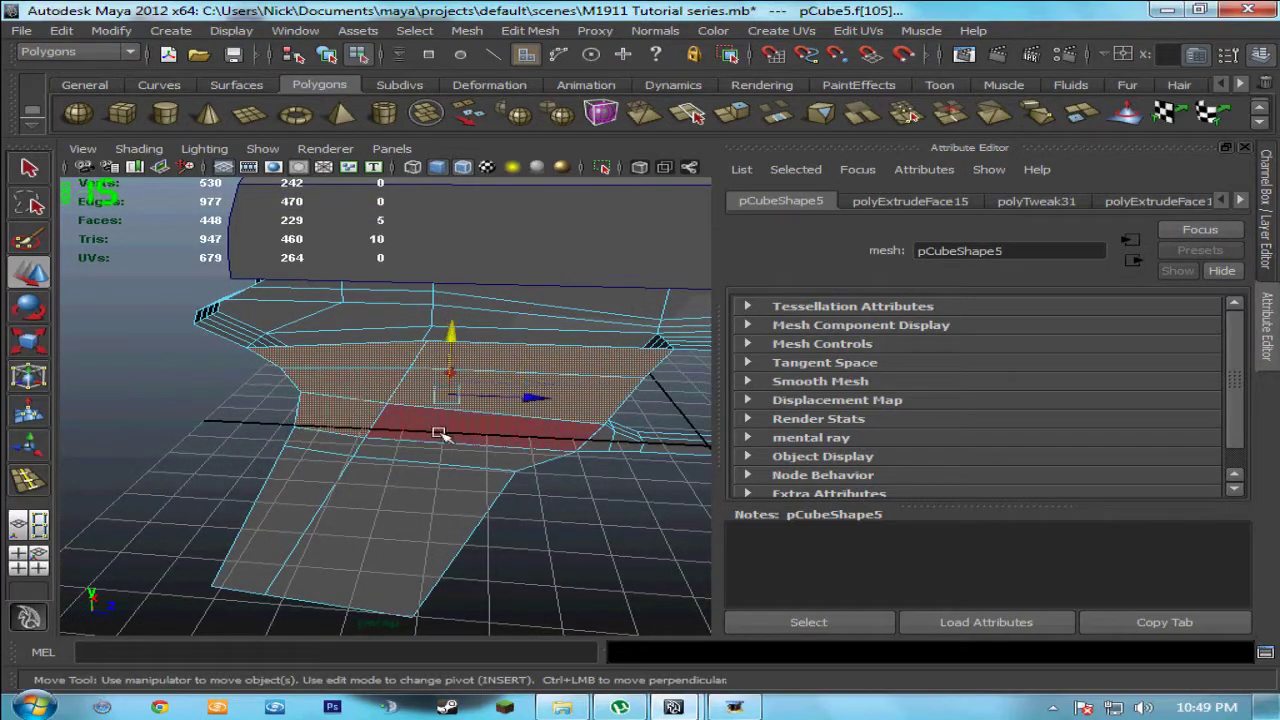
shift+click(439, 433)
shift+click(399, 454)
shift+click(337, 447)
shift+click(323, 483)
shift+click(405, 503)
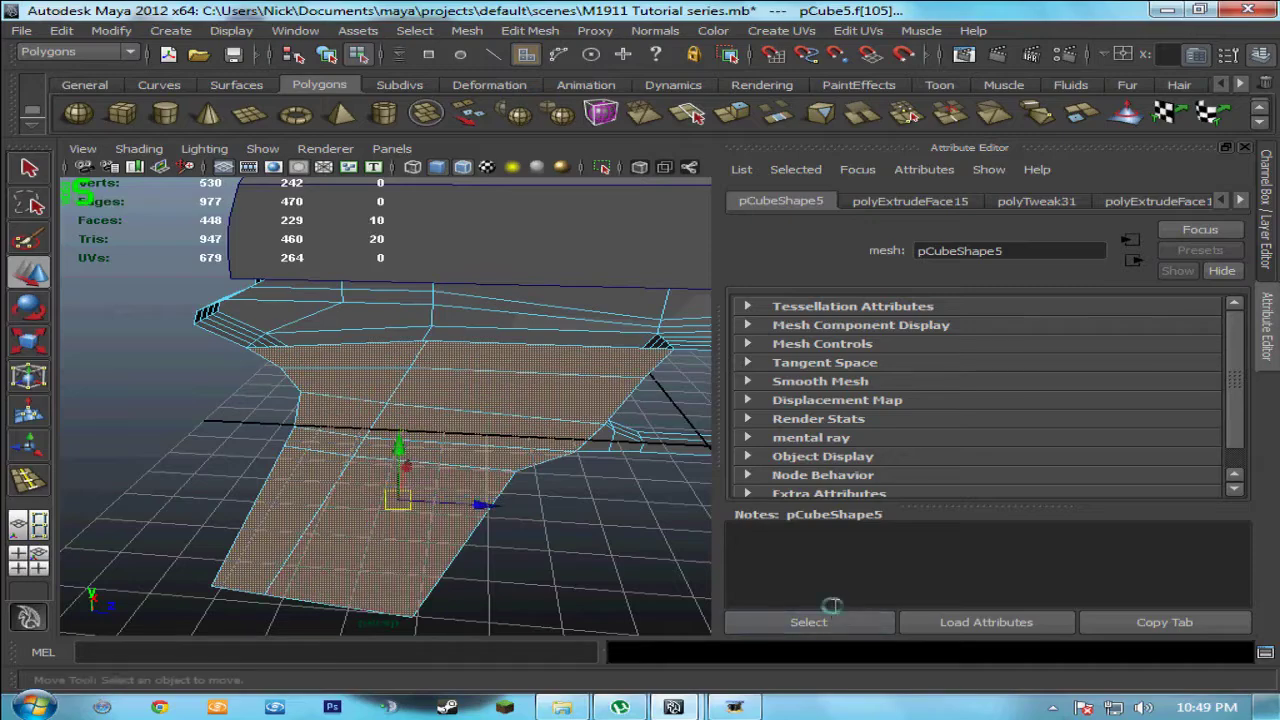
key(Delete)
Step: Delete the side faces along the trigger guard, from its rear joint at the grip around to its front end
scroll(548, 548, up, 3)
alt+middle_drag(550, 536, 135, 511)
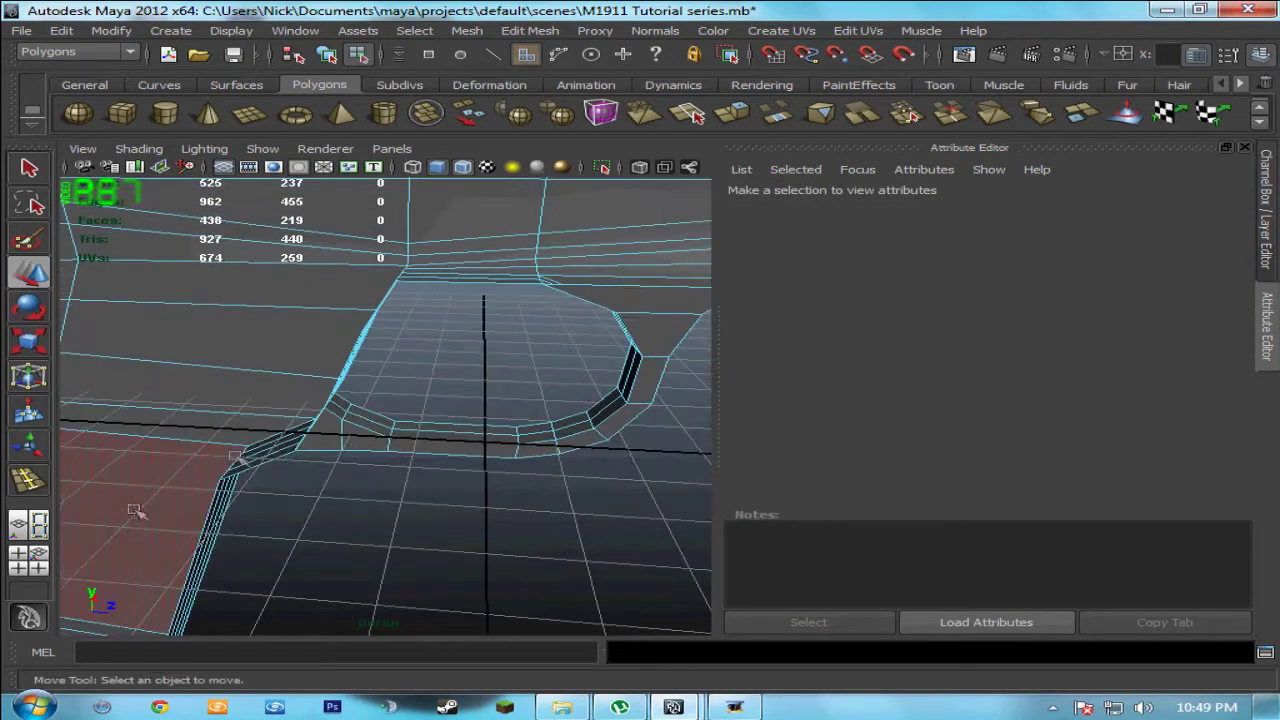
click(337, 440)
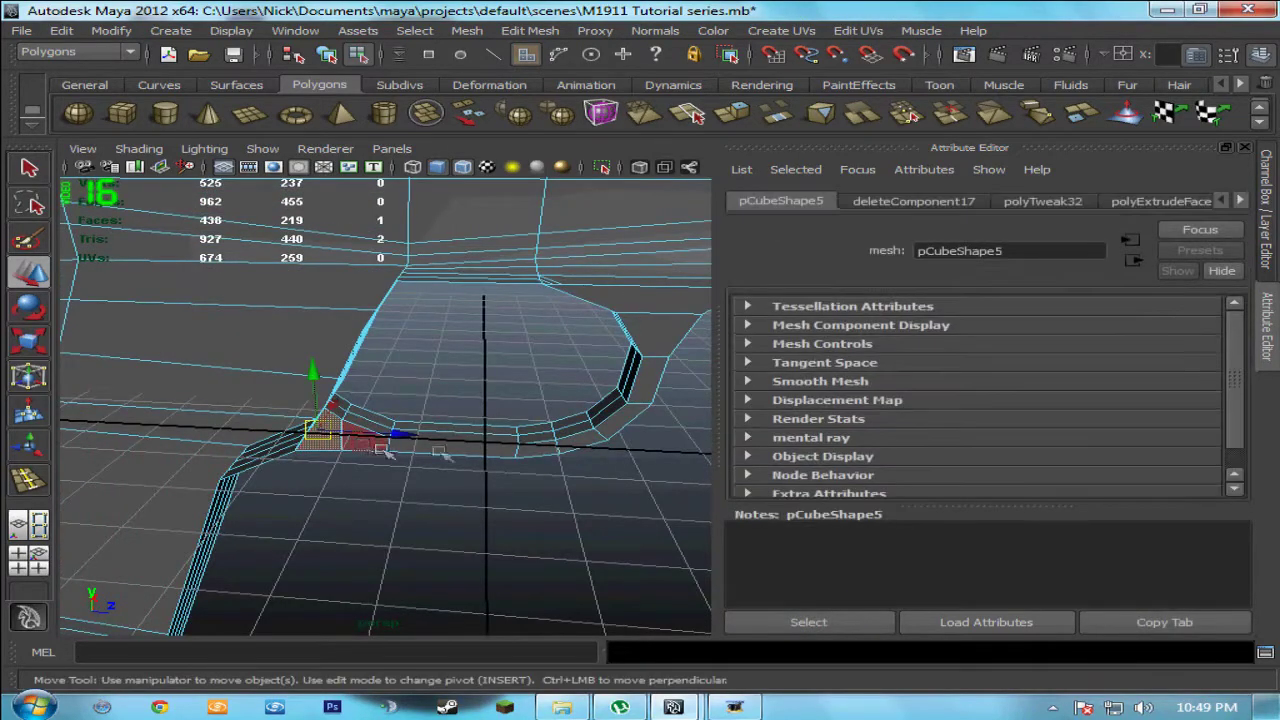
shift+click(362, 441)
shift+click(452, 453)
shift+click(567, 450)
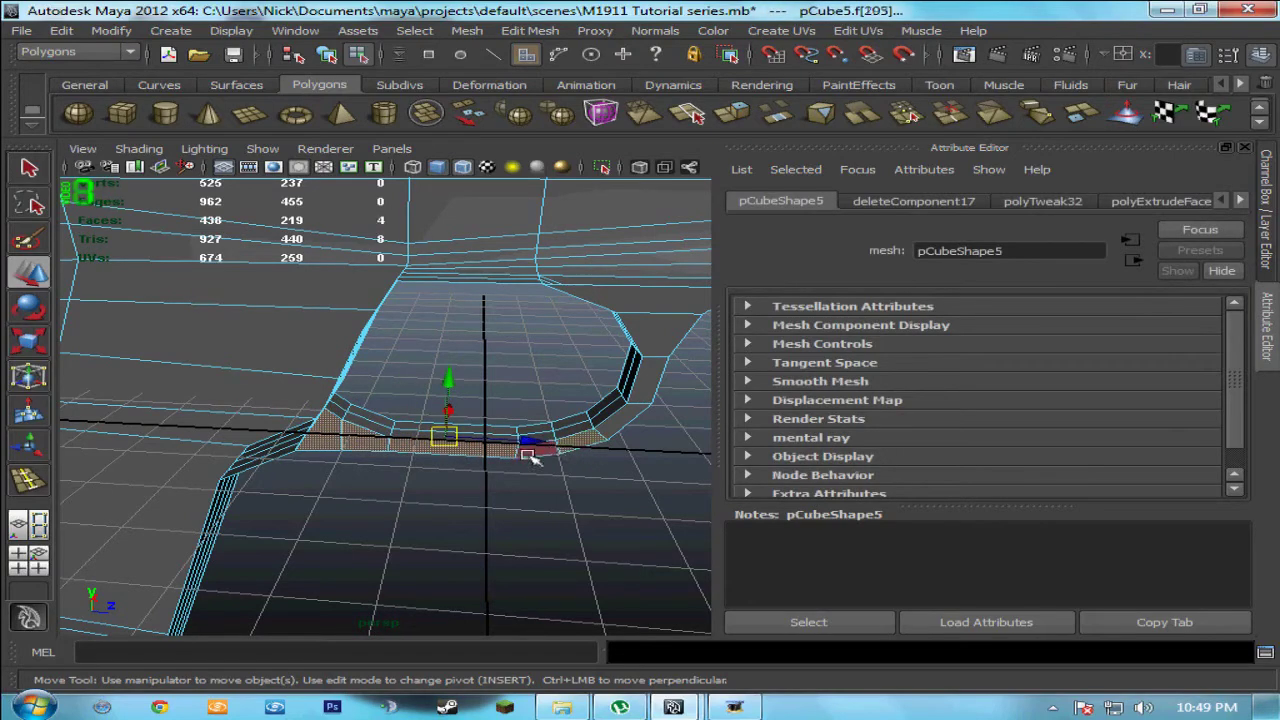
shift+click(622, 424)
shift+click(651, 364)
shift+click(660, 338)
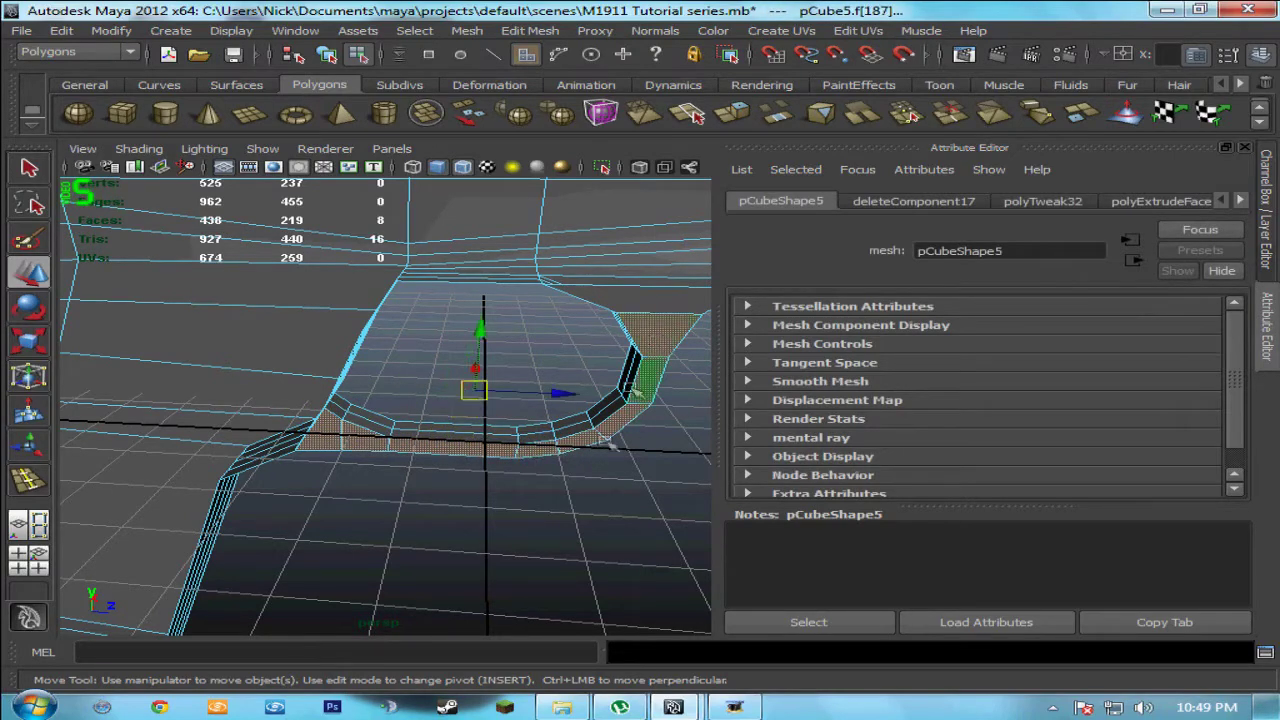
alt+drag(506, 437, 471, 431)
alt+drag(575, 482, 460, 480)
key(Delete)
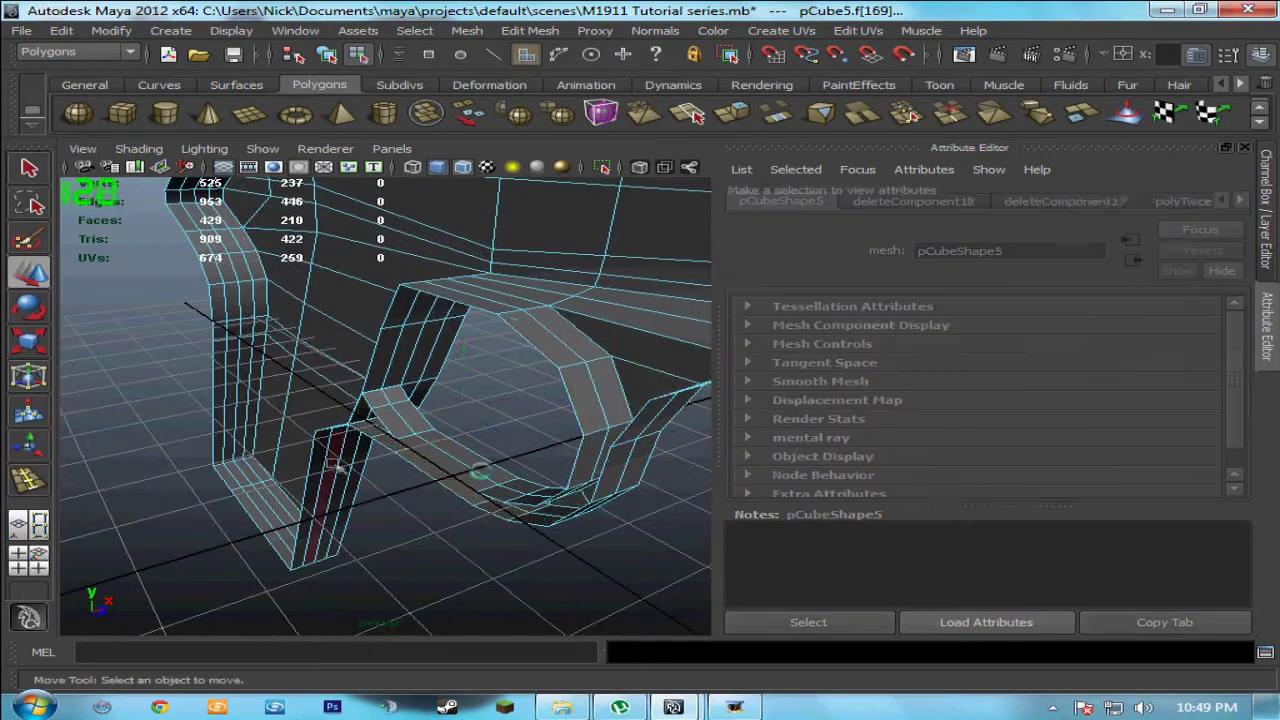
Step: Delete the grip's front faces that lie inside the joint with the trigger guard
alt+drag(283, 449, 440, 446)
scroll(440, 446, up, 4)
mouse_move(250, 488)
alt+mouse_down()
mouse_move(298, 506)
mouse_move(129, 503)
mouse_move(245, 463)
alt+mouse_up()
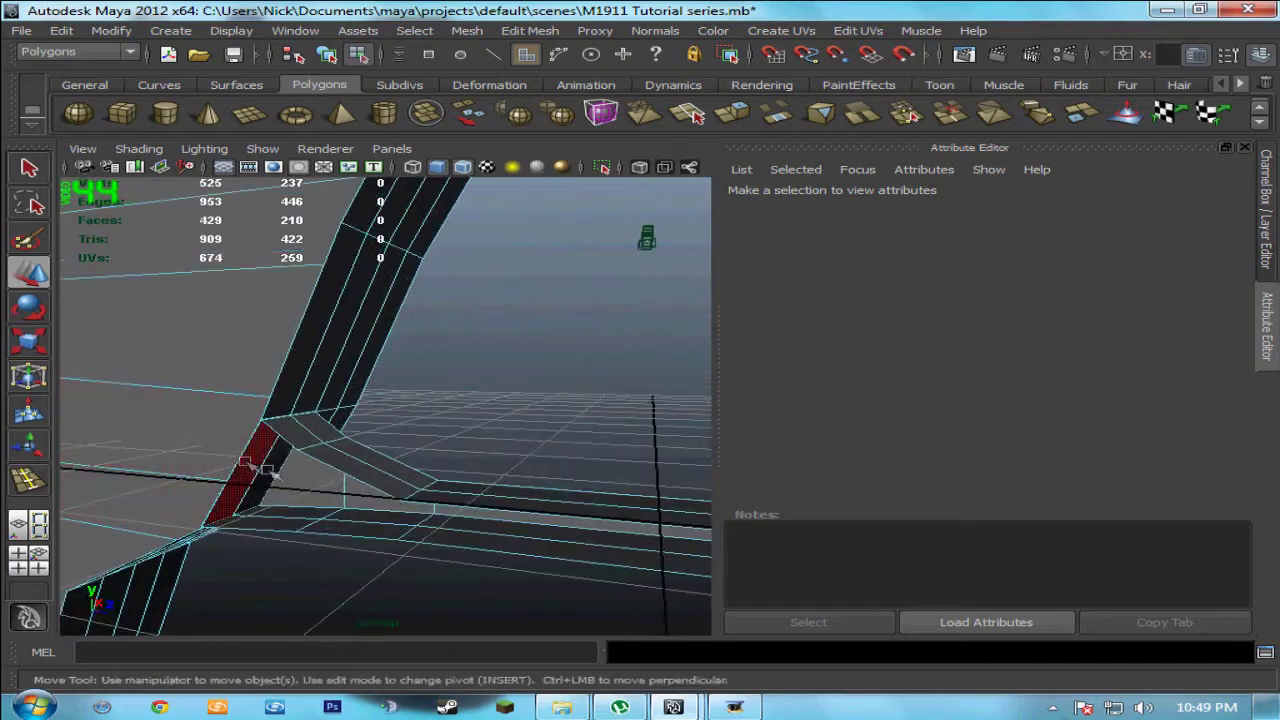
click(267, 471)
shift+click(259, 491)
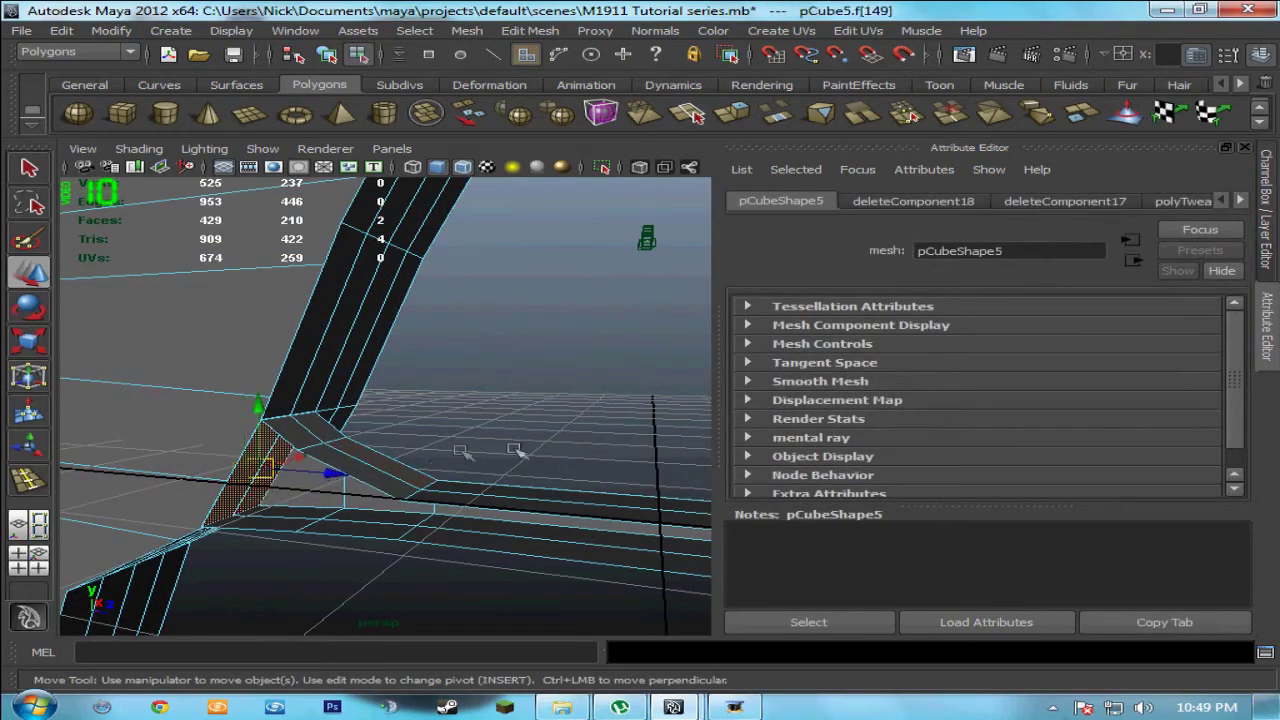
key(Delete)
alt+drag(451, 423, 160, 505)
click(160, 505)
key(Delete)
Step: Merge the outermost pair of vertices where the guard's upper edge meets the grip's front edge
alt+drag(274, 548, 186, 540)
scroll(241, 534, up, 3)
right_drag(257, 364, 216, 367)
drag(188, 387, 236, 407)
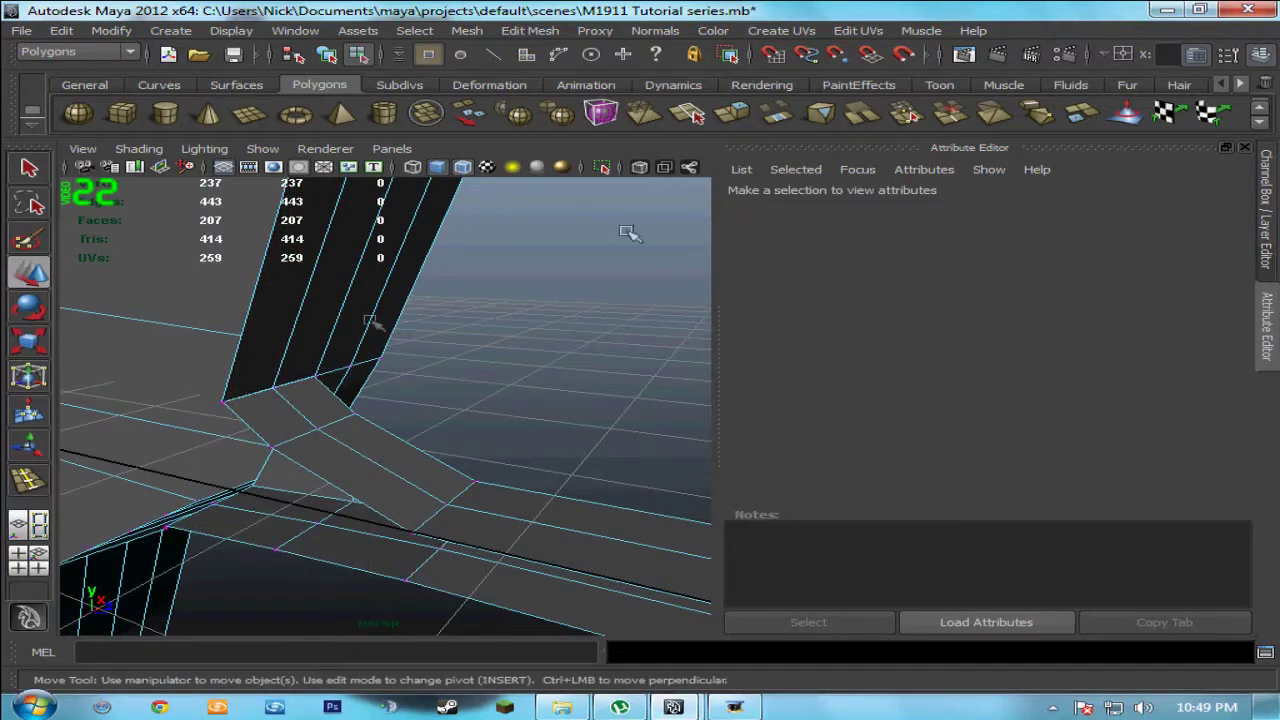
click(906, 113)
key(t)
Step: Merge the next two inward vertex pairs along the guard's upper joint with the grip
alt+drag(608, 226, 313, 372)
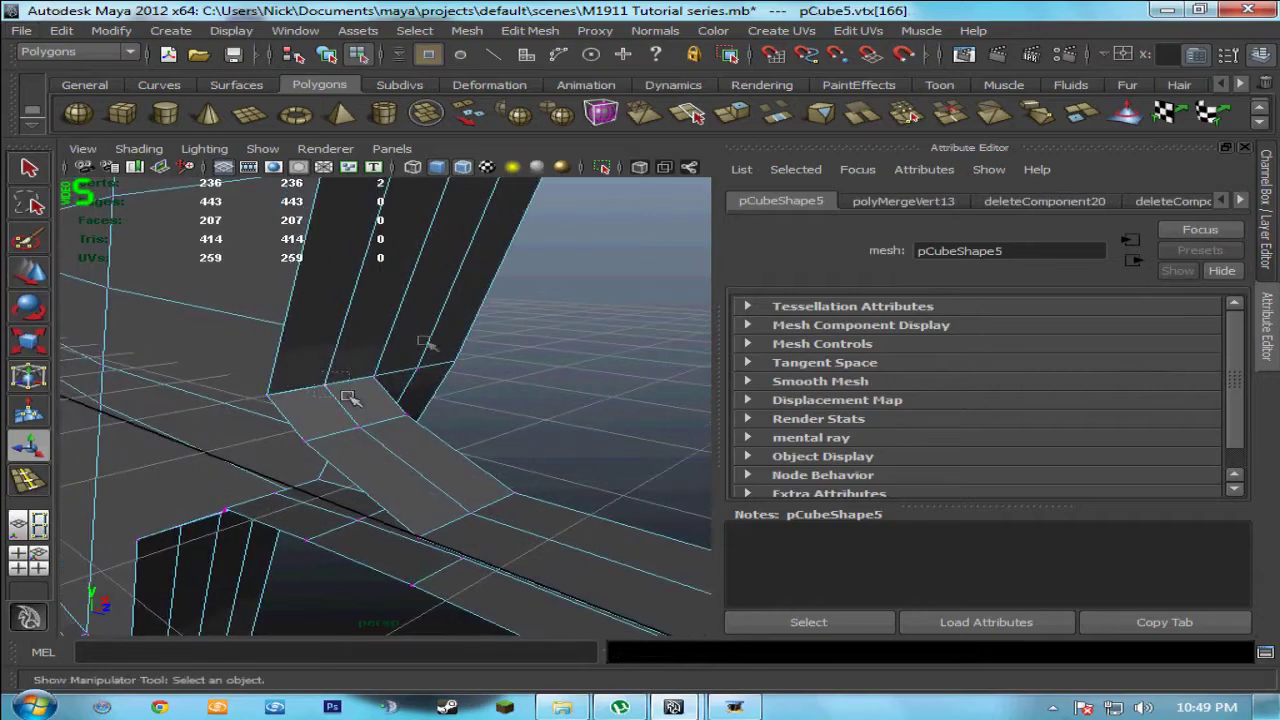
click(910, 116)
key(t)
alt+drag(415, 420, 362, 418)
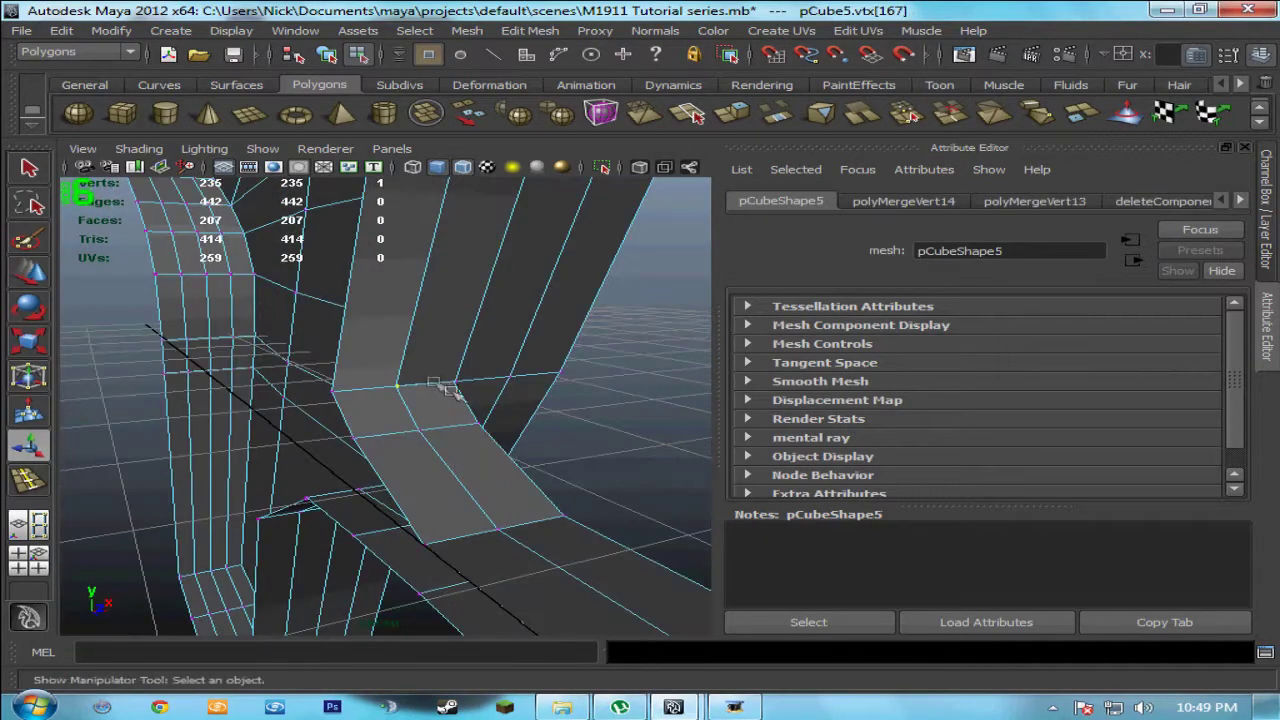
click(910, 116)
Step: Try to merge the vertices along the lower joint between the guard's underside and the grip
alt+drag(450, 380, 612, 195)
alt+drag(368, 368, 412, 366)
alt+drag(286, 426, 395, 424)
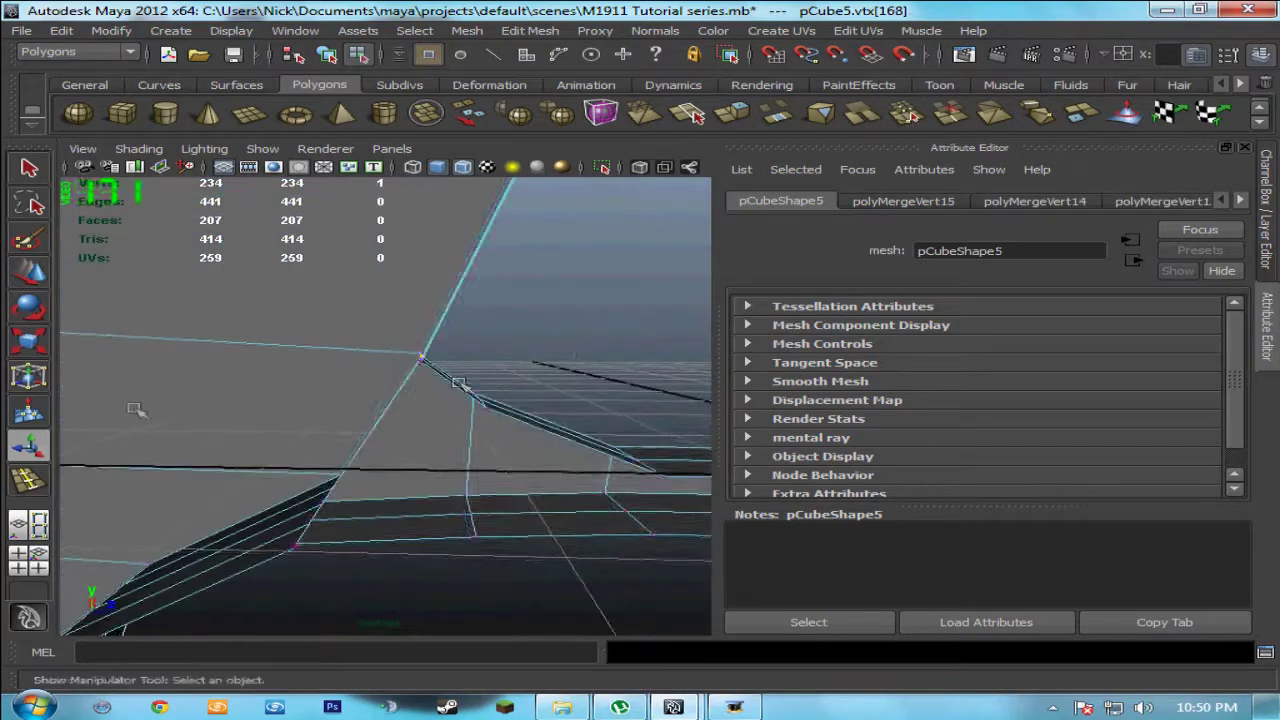
alt+drag(134, 409, 246, 445)
alt+middle_drag(208, 436, 312, 433)
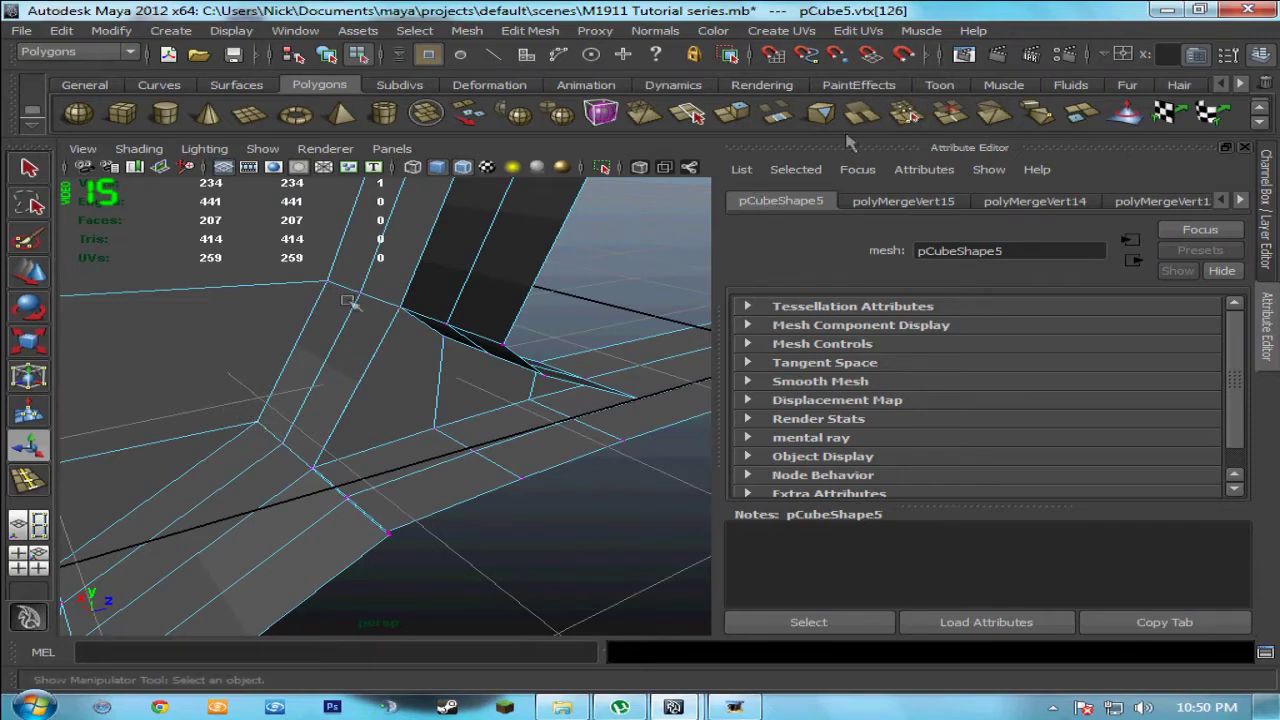
click(910, 115)
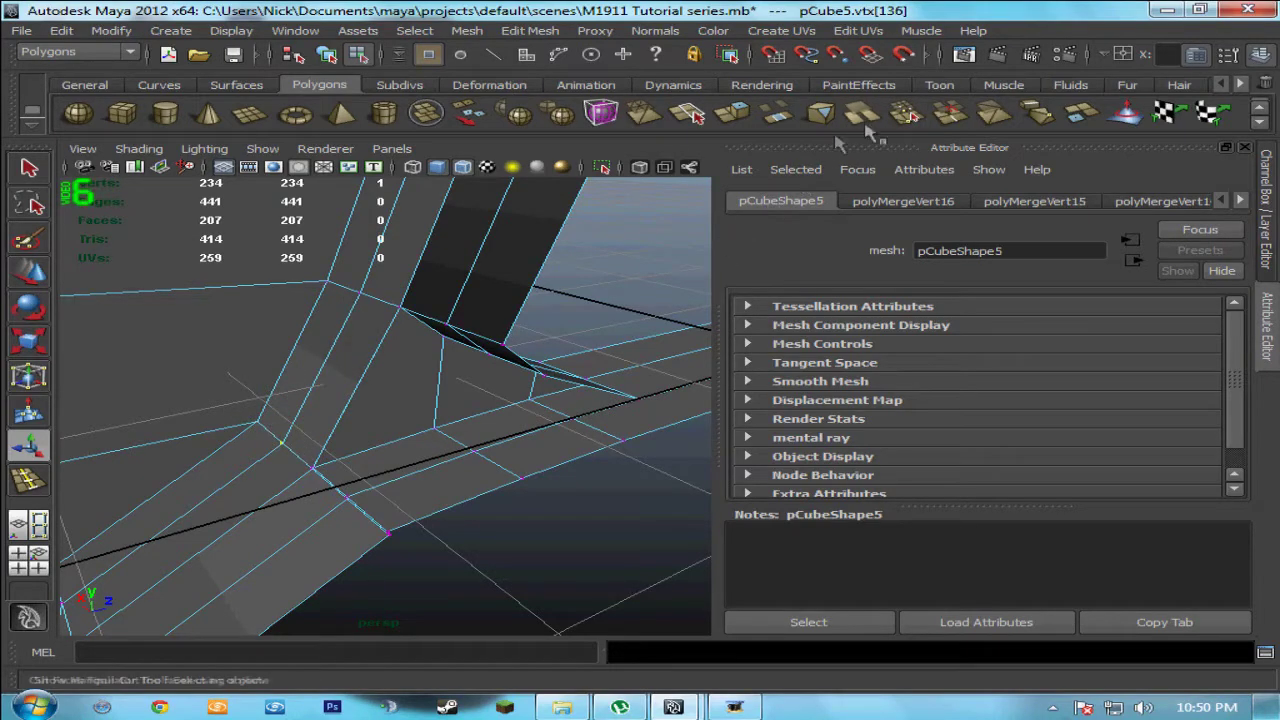
click(905, 113)
Step: Merge the doubled vertices at the inner corner where the guard's underside meets the grip
alt+drag(280, 420, 329, 423)
alt+middle_drag(329, 423, 300, 389)
alt+drag(300, 389, 158, 416)
scroll(460, 506, up, 2)
scroll(497, 527, up, 1)
alt+middle_drag(497, 527, 218, 460)
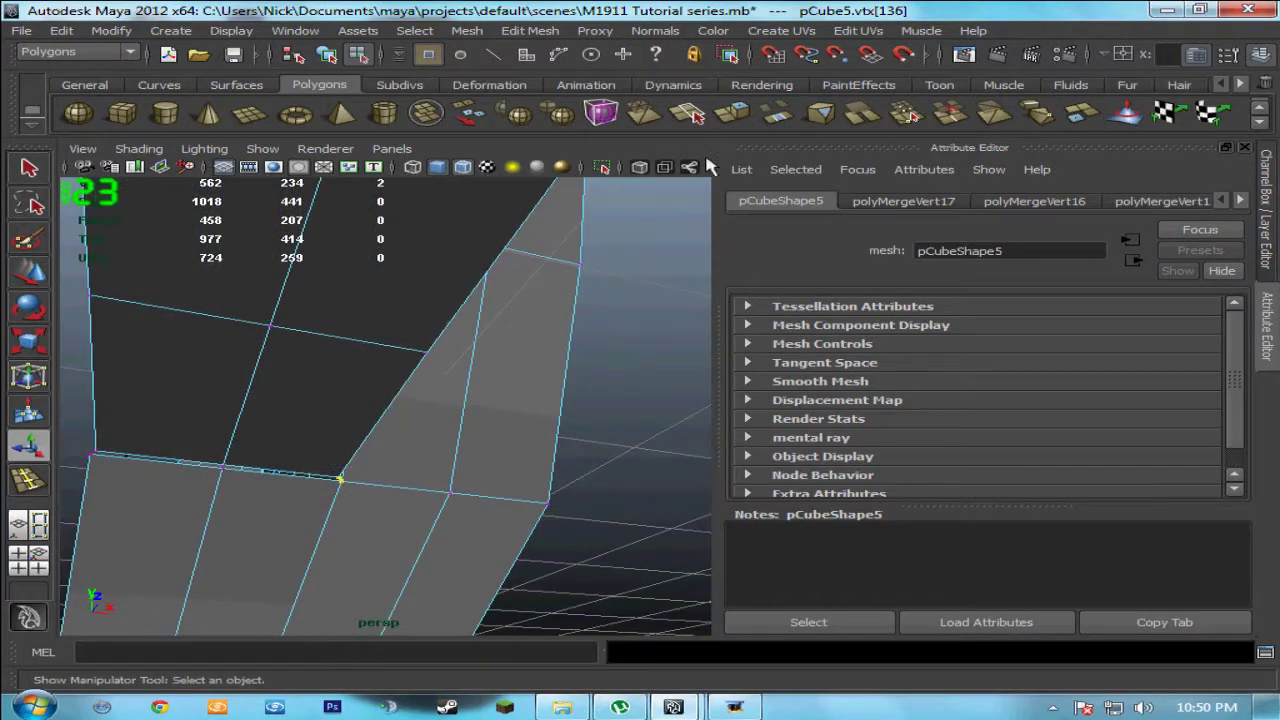
click(905, 113)
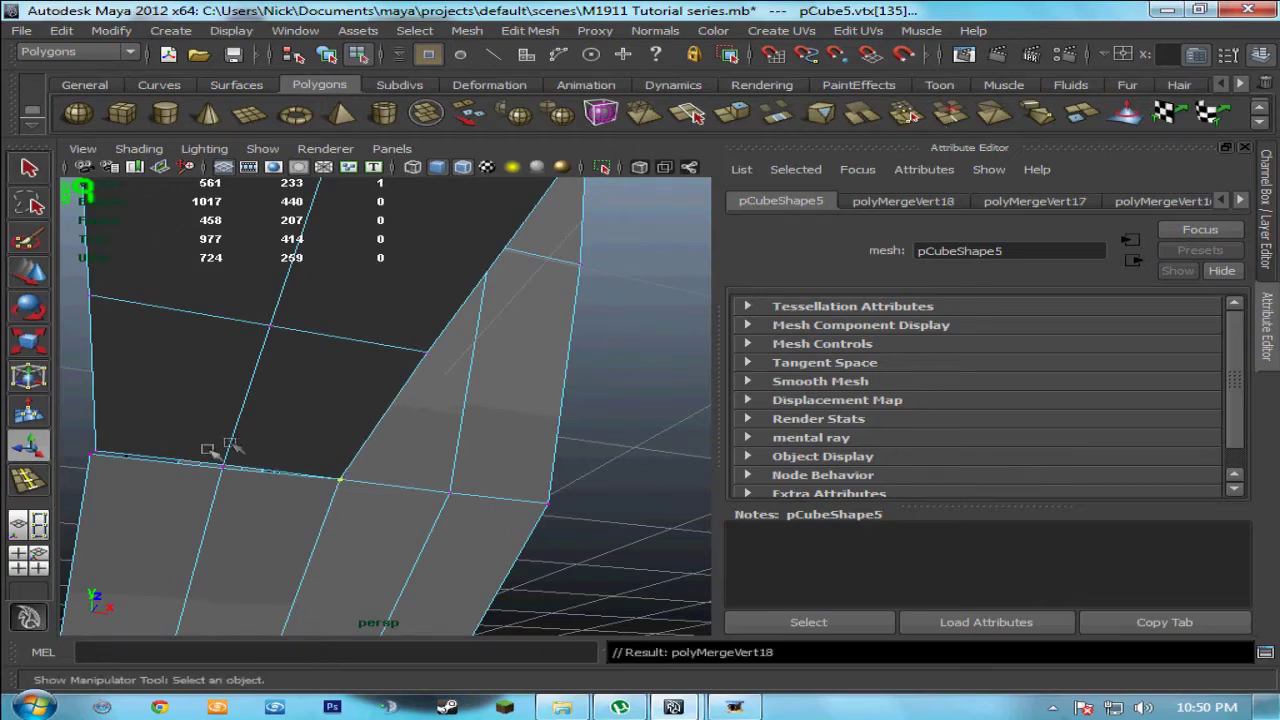
Step: Try to merge the neighbouring doubled vertices midway along the seam between the guard's underside and the grip
click(907, 117)
alt+drag(174, 452, 311, 435)
scroll(289, 460, up, 2)
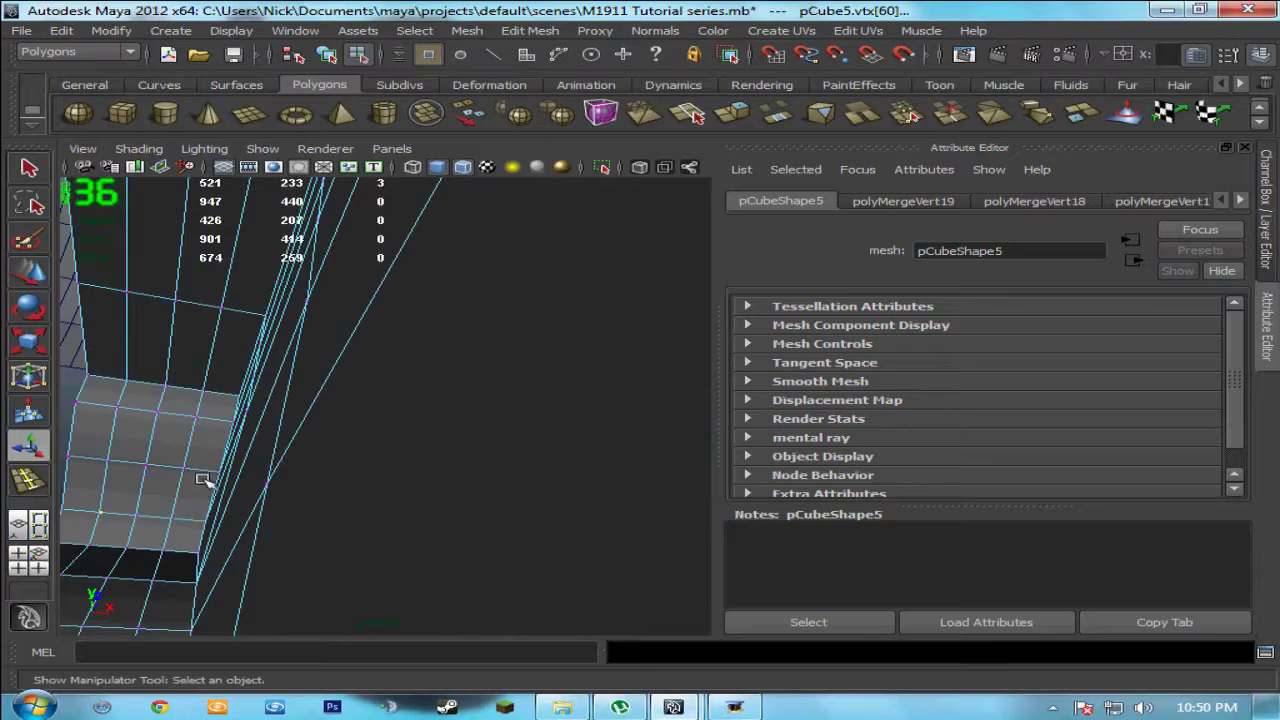
scroll(204, 478, down, 3)
alt+middle_drag(251, 463, 322, 434)
alt+drag(322, 434, 272, 453)
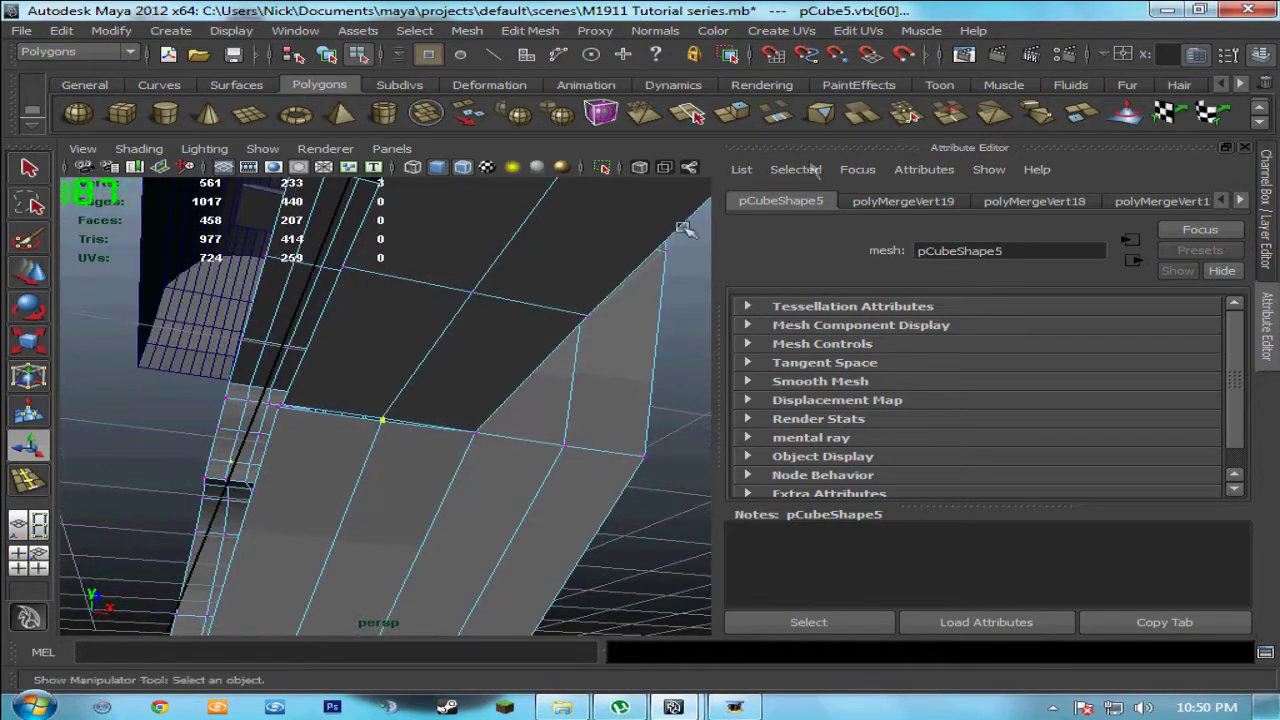
click(906, 116)
Step: Move the stray vertex on the seam between the guard's underside and the grip right up to its counterpart
alt+right_drag(391, 403, 385, 490)
alt+drag(378, 438, 230, 456)
alt+drag(172, 510, 298, 516)
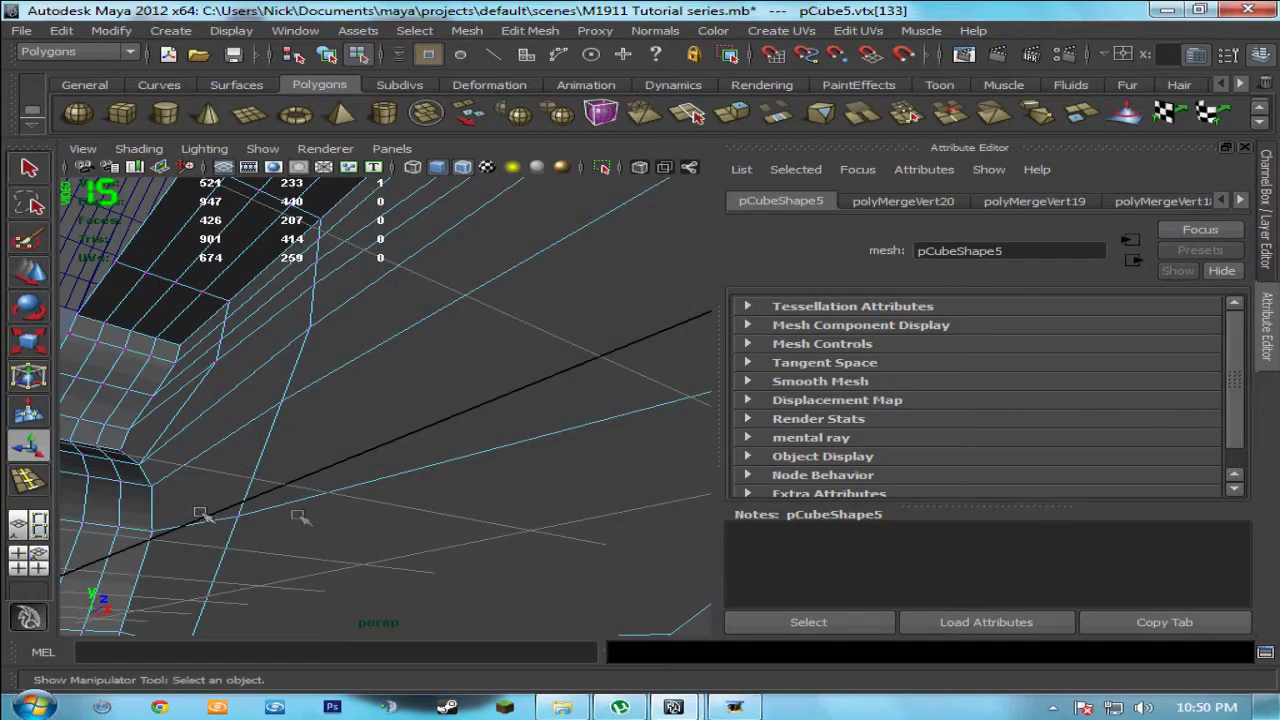
scroll(490, 506, down, 5)
alt+drag(402, 477, 434, 390)
key(w)
scroll(472, 500, up, 5)
scroll(463, 462, up, 4)
scroll(476, 446, up, 2)
scroll(488, 468, up, 3)
alt+middle_drag(494, 480, 430, 483)
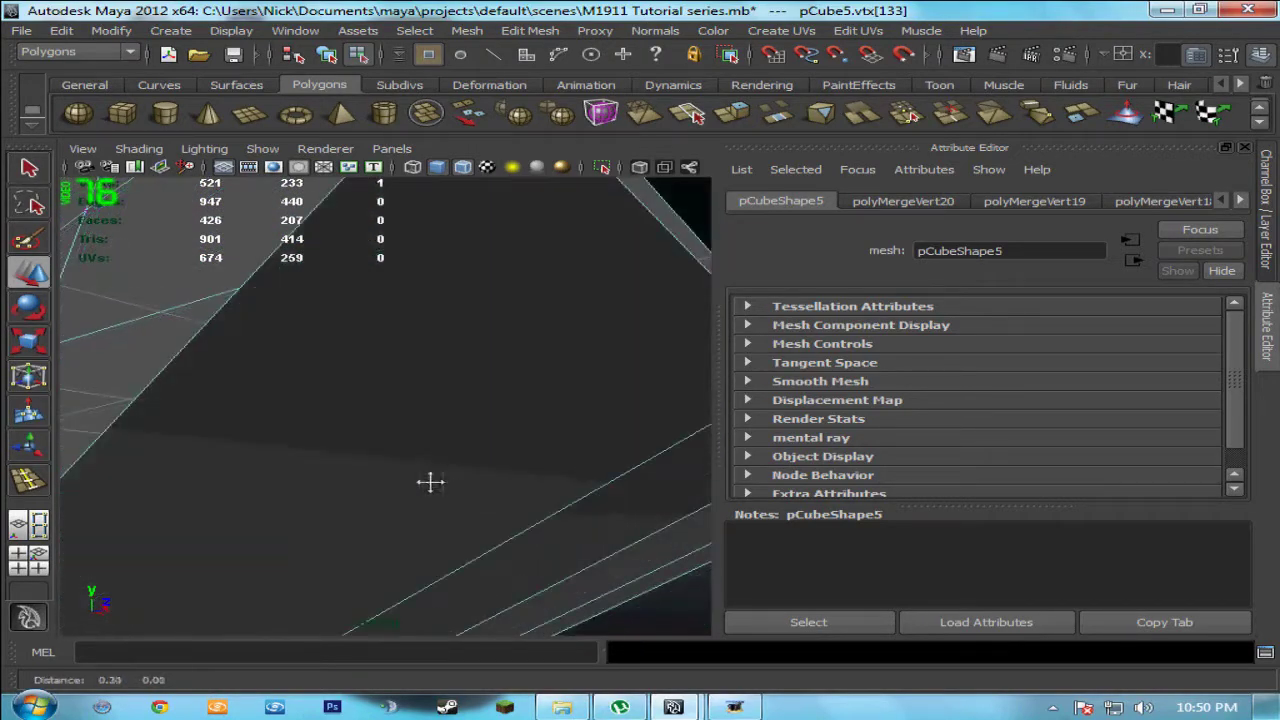
scroll(438, 470, down, 2)
alt+drag(438, 468, 429, 414)
drag(524, 368, 430, 414)
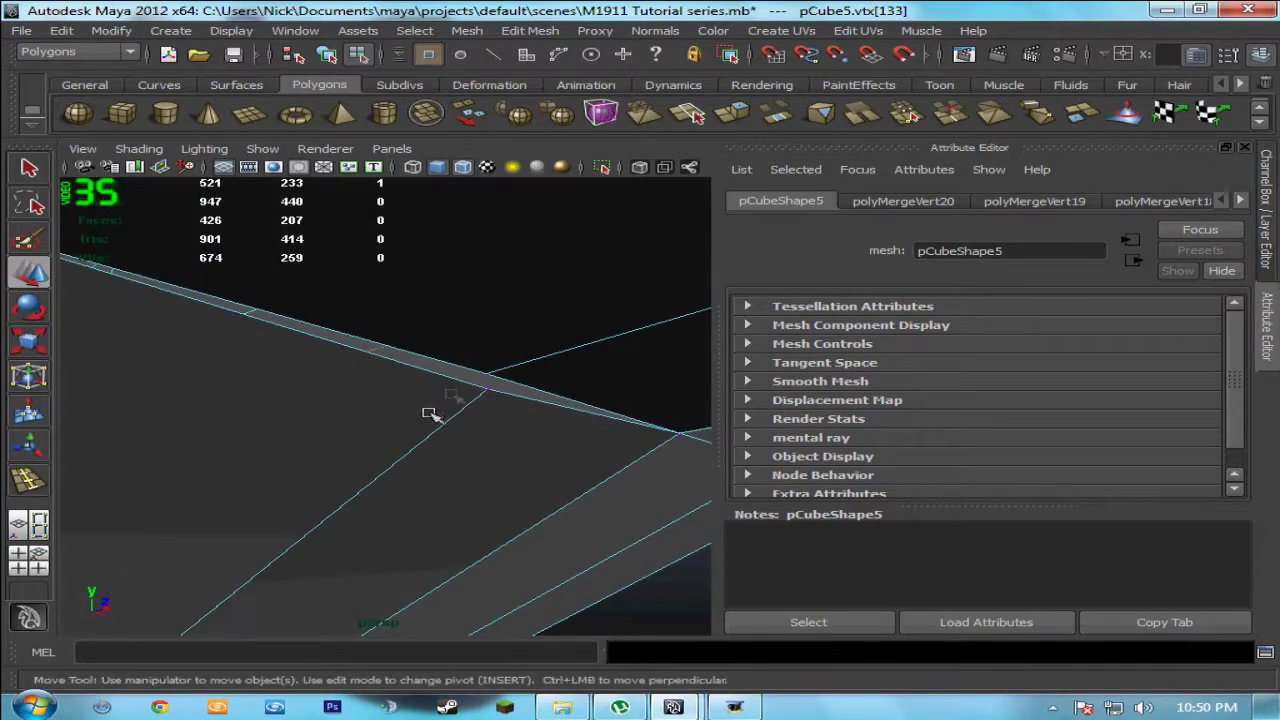
click(489, 374)
Step: Merge the closely spaced seam vertices between the guard's underside and the grip, repeating the merge for the remaining doubled vertex
drag(494, 349, 495, 392)
key(q)
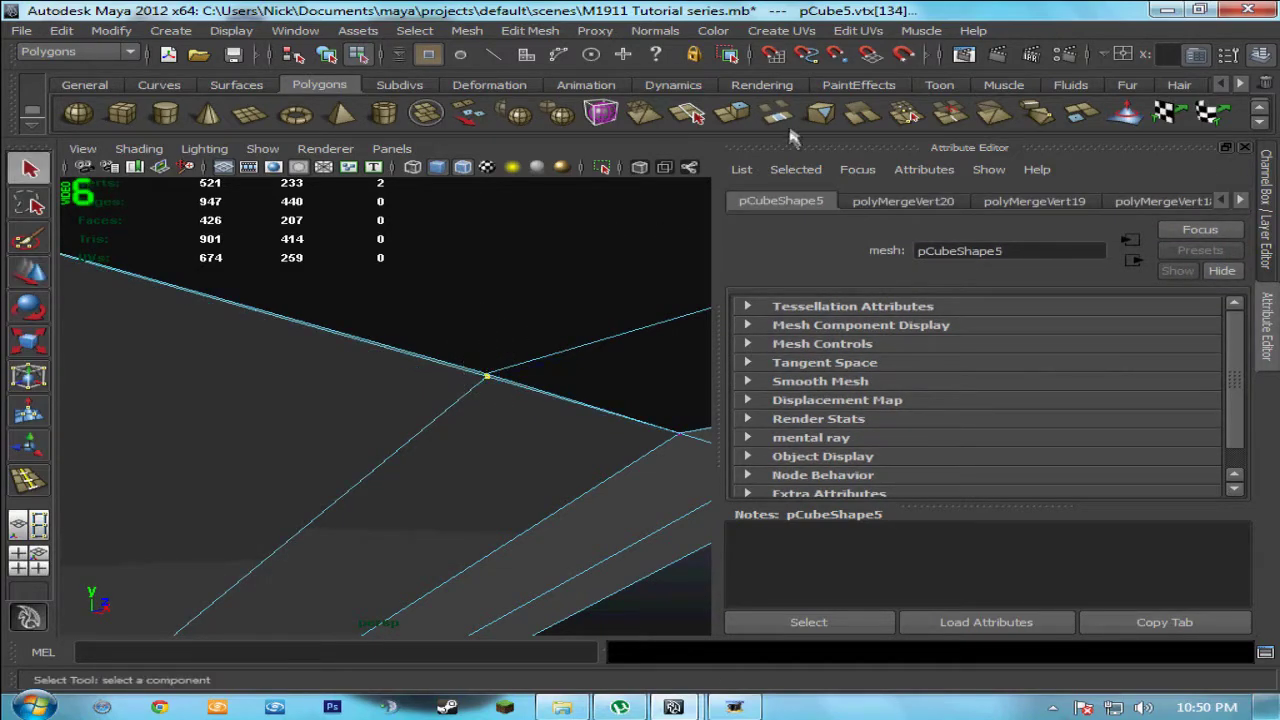
click(911, 118)
key(f)
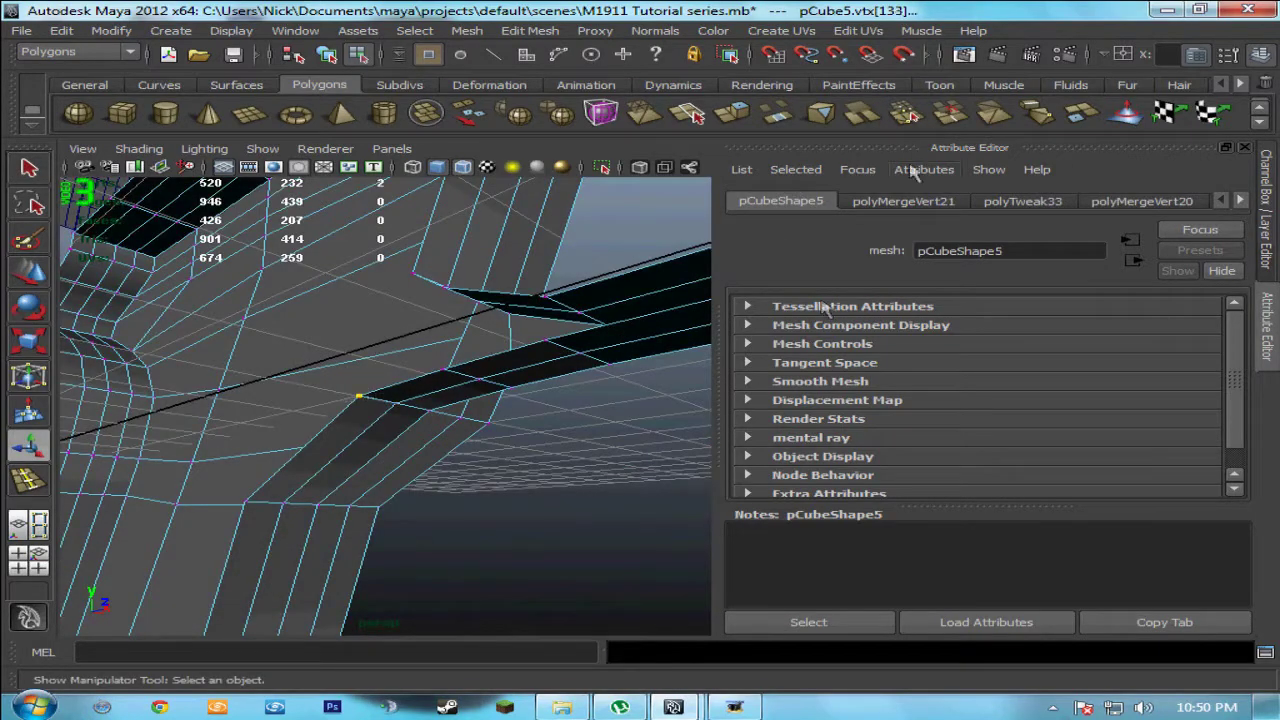
click(905, 117)
Step: Inspect the joined trigger guard from several angles and compare its outline with the reference photo in the front view
alt+drag(563, 474, 322, 443)
scroll(337, 446, up, 5)
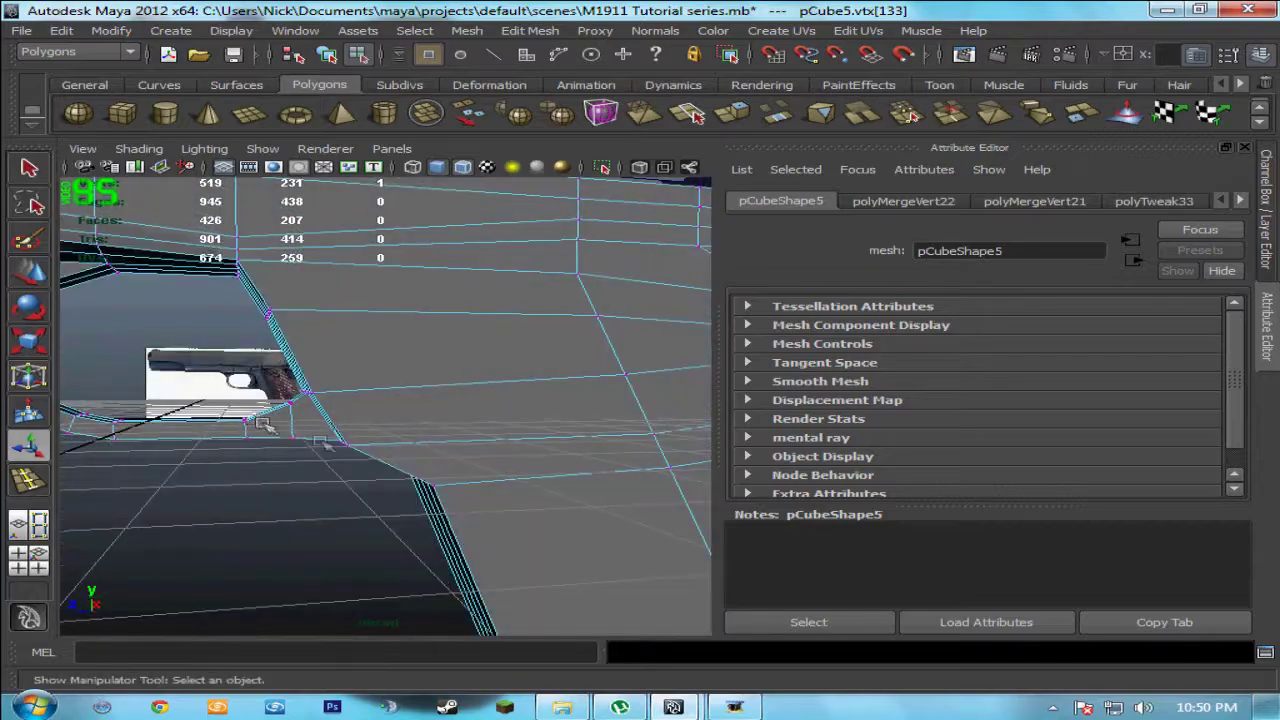
key(space)
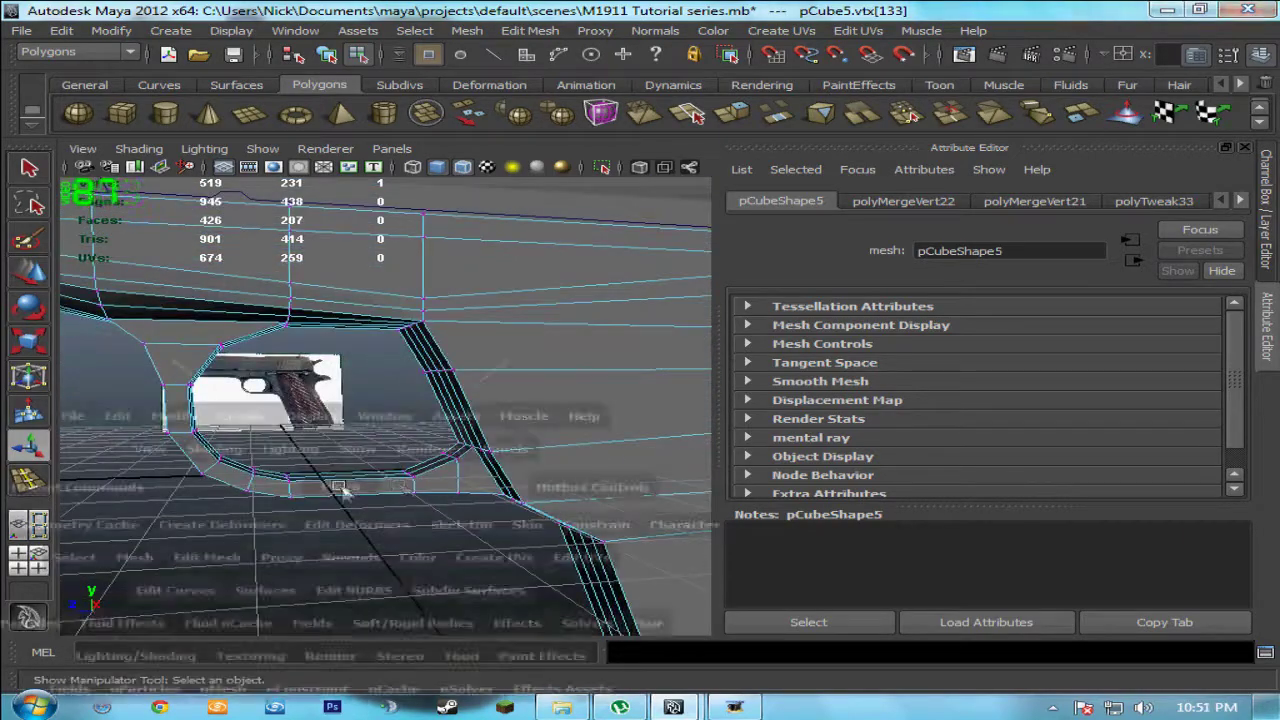
key(space)
scroll(383, 434, down, 8)
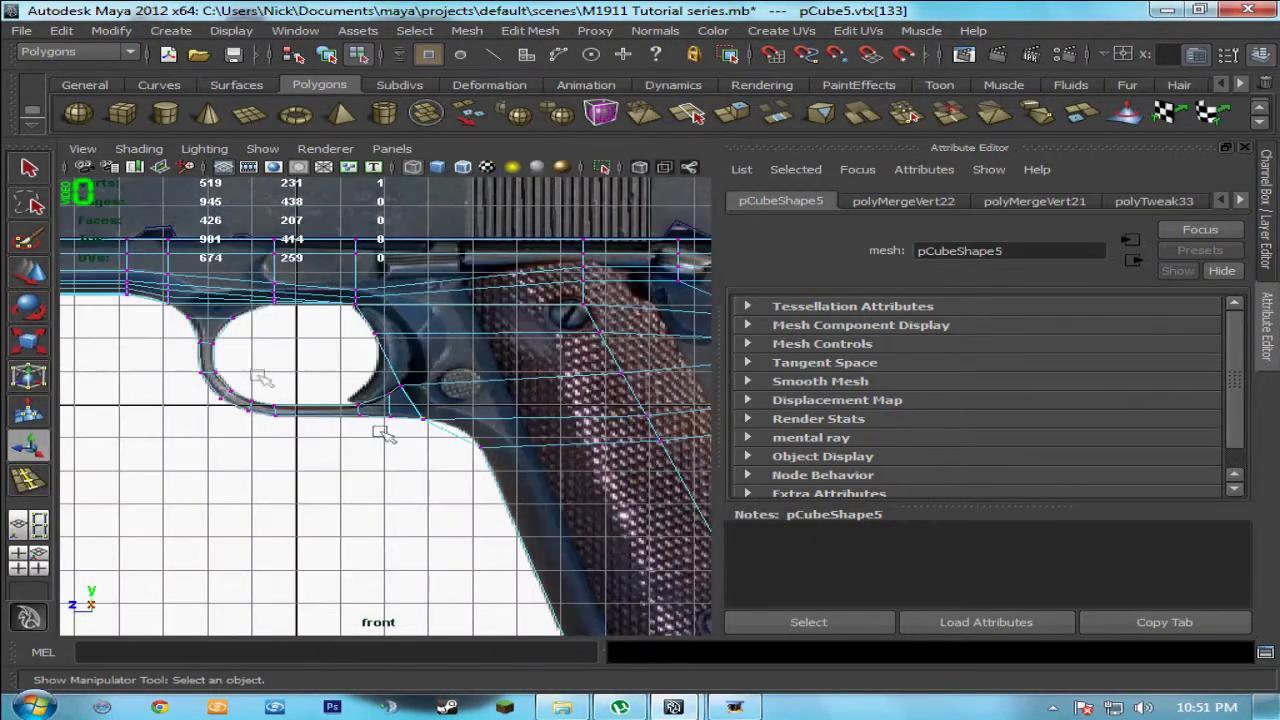
alt+middle_drag(258, 374, 309, 451)
key(space)
key(space)
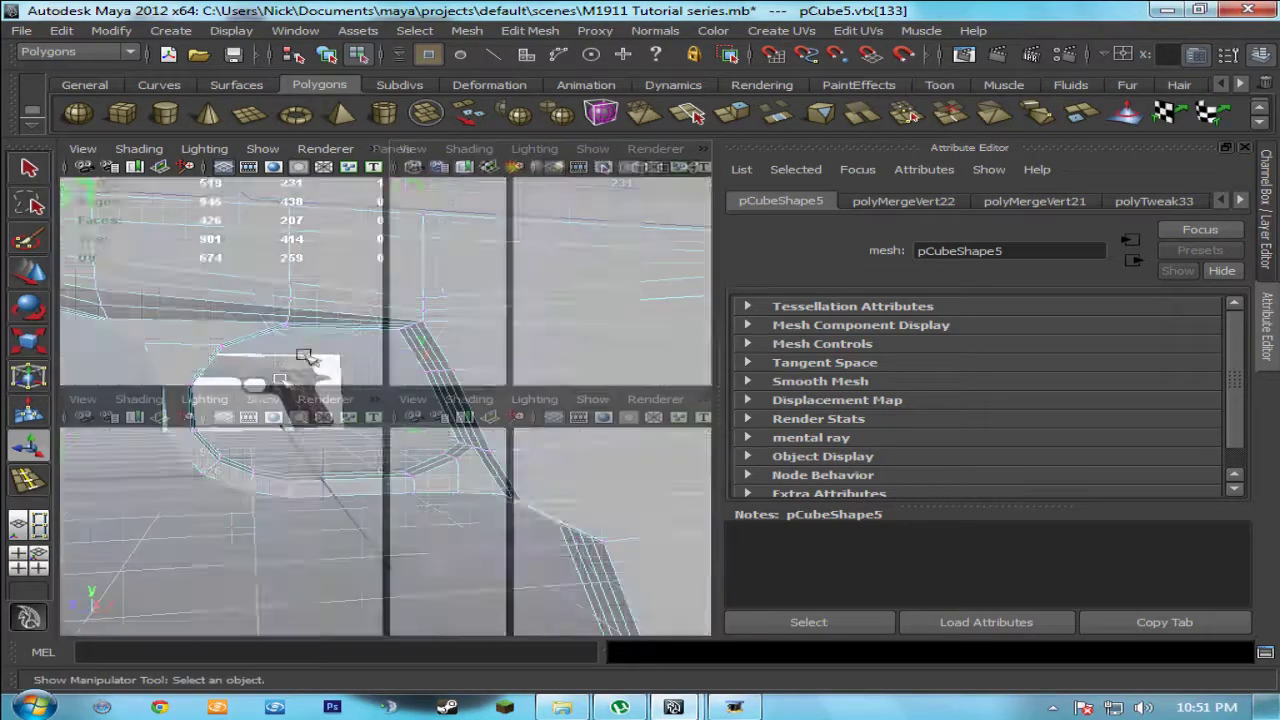
alt+drag(243, 395, 341, 405)
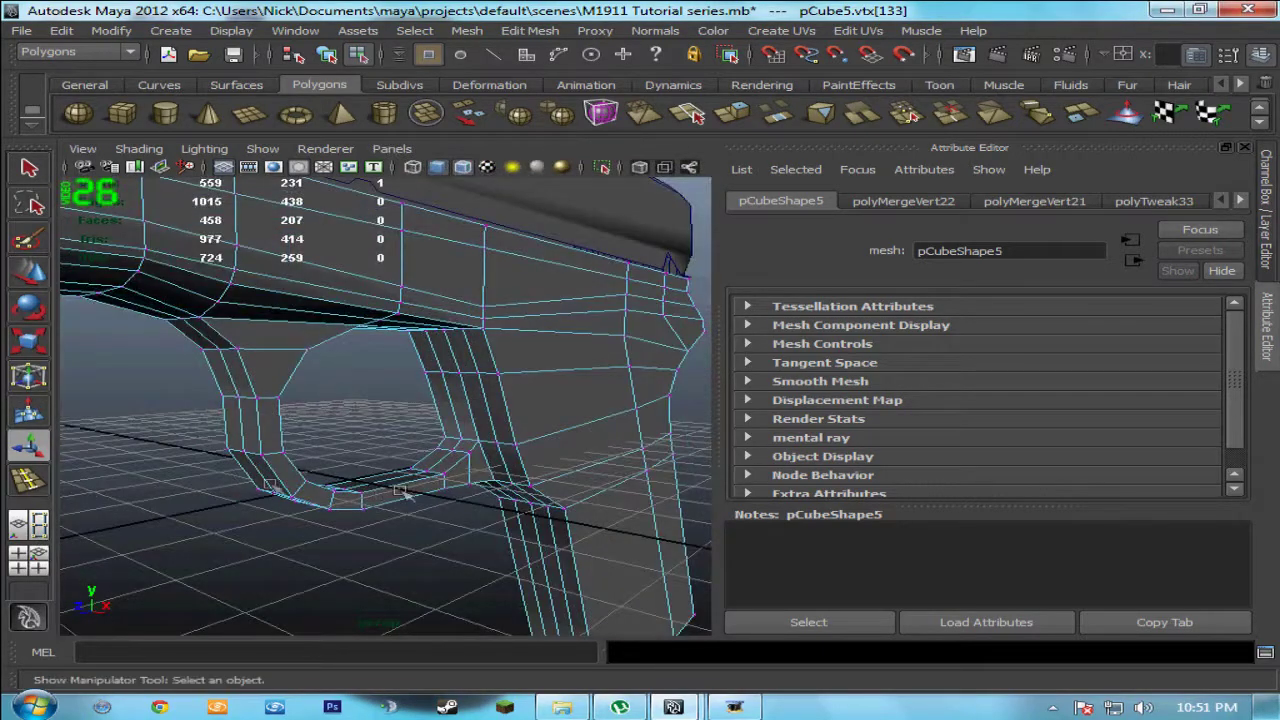
scroll(240, 440, up, 5)
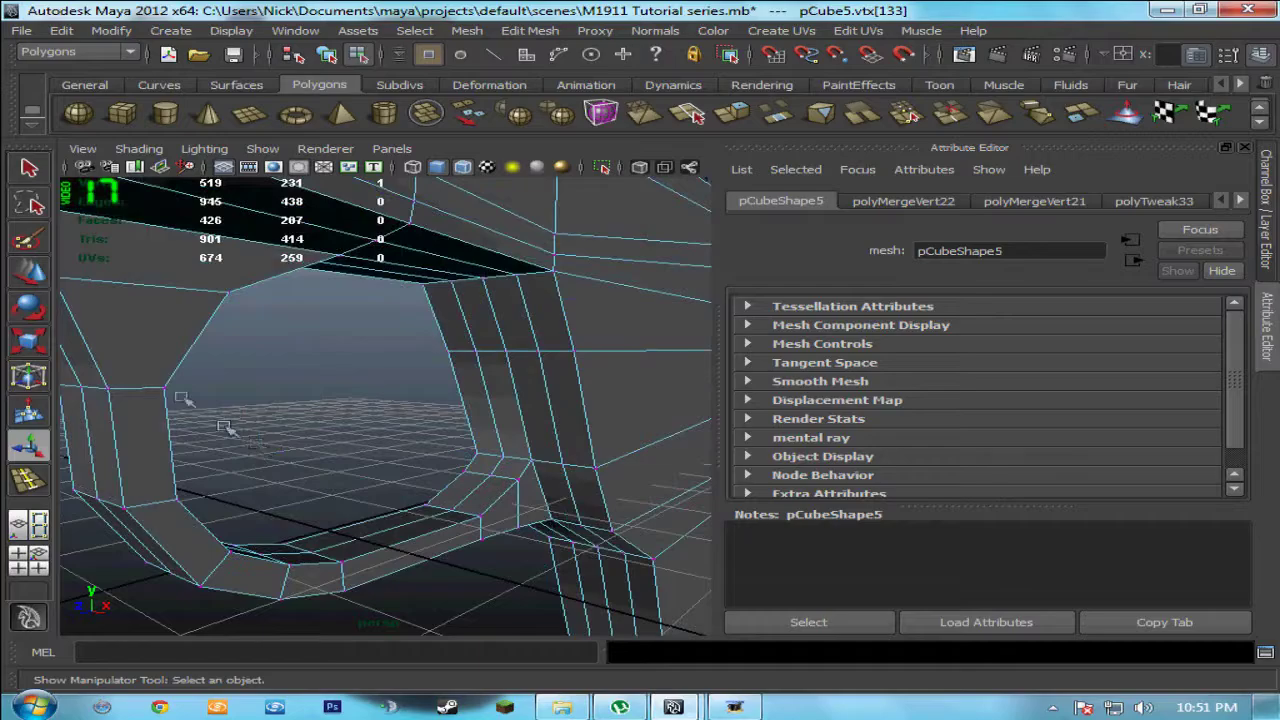
alt+middle_drag(229, 429, 371, 451)
alt+drag(306, 417, 248, 413)
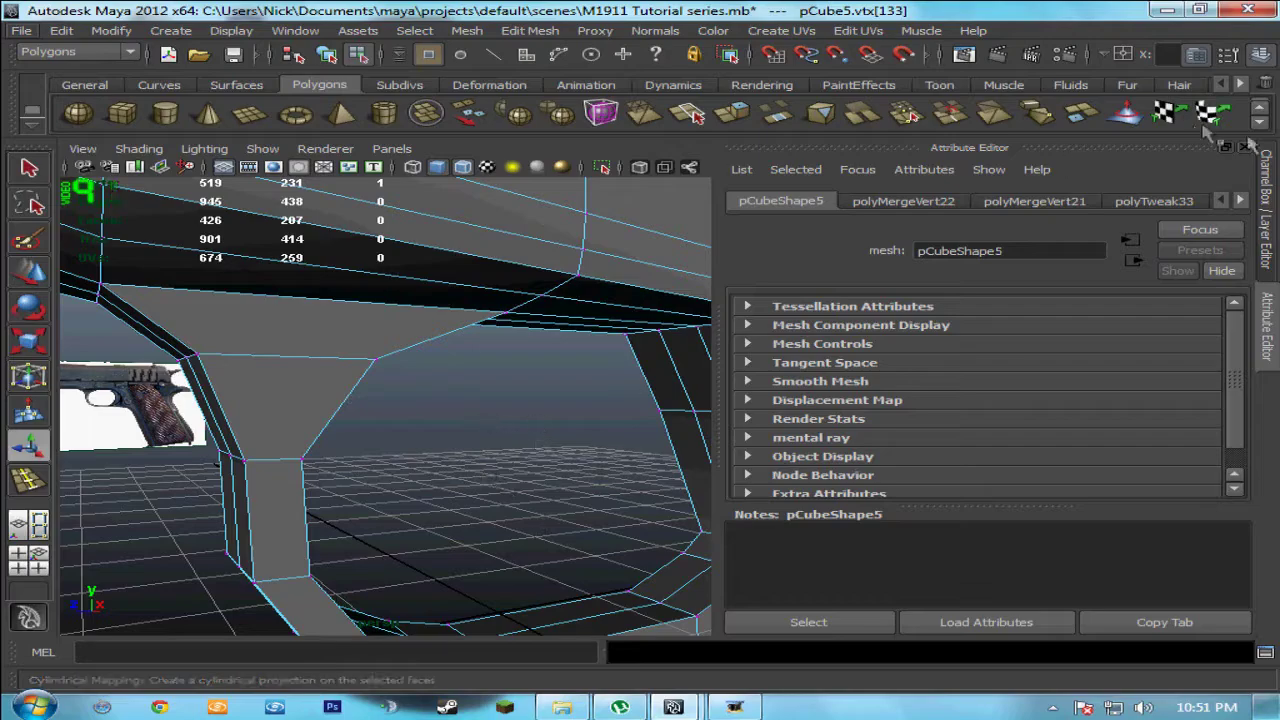
Step: Show the Channel Box and move the five vertices on the guard opening's rear edge back toward the grip in the front view
click(1264, 160)
key(space)
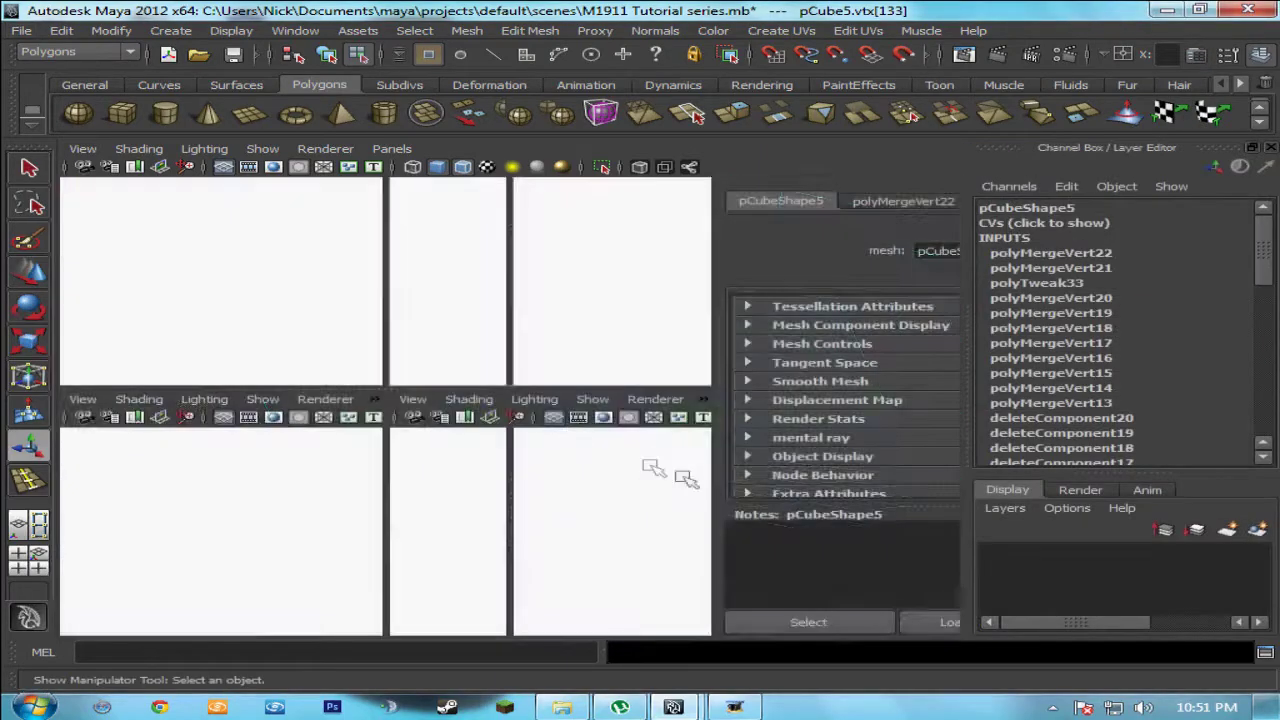
key(space)
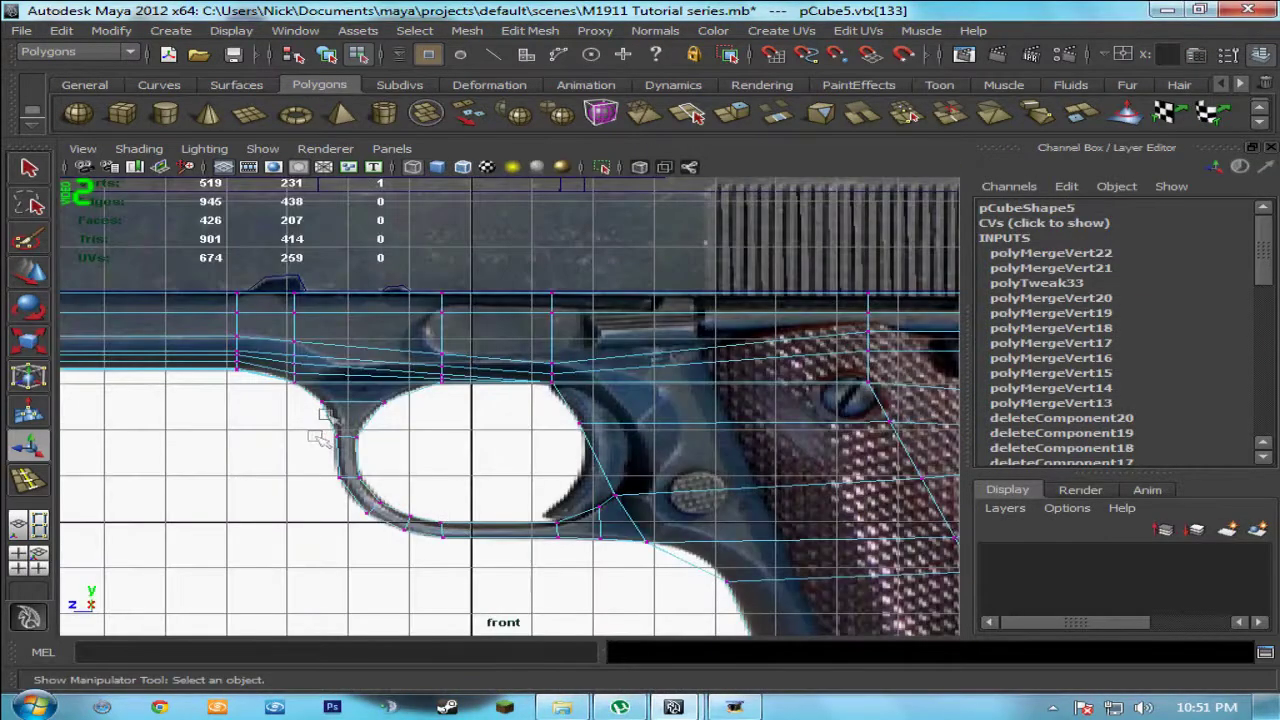
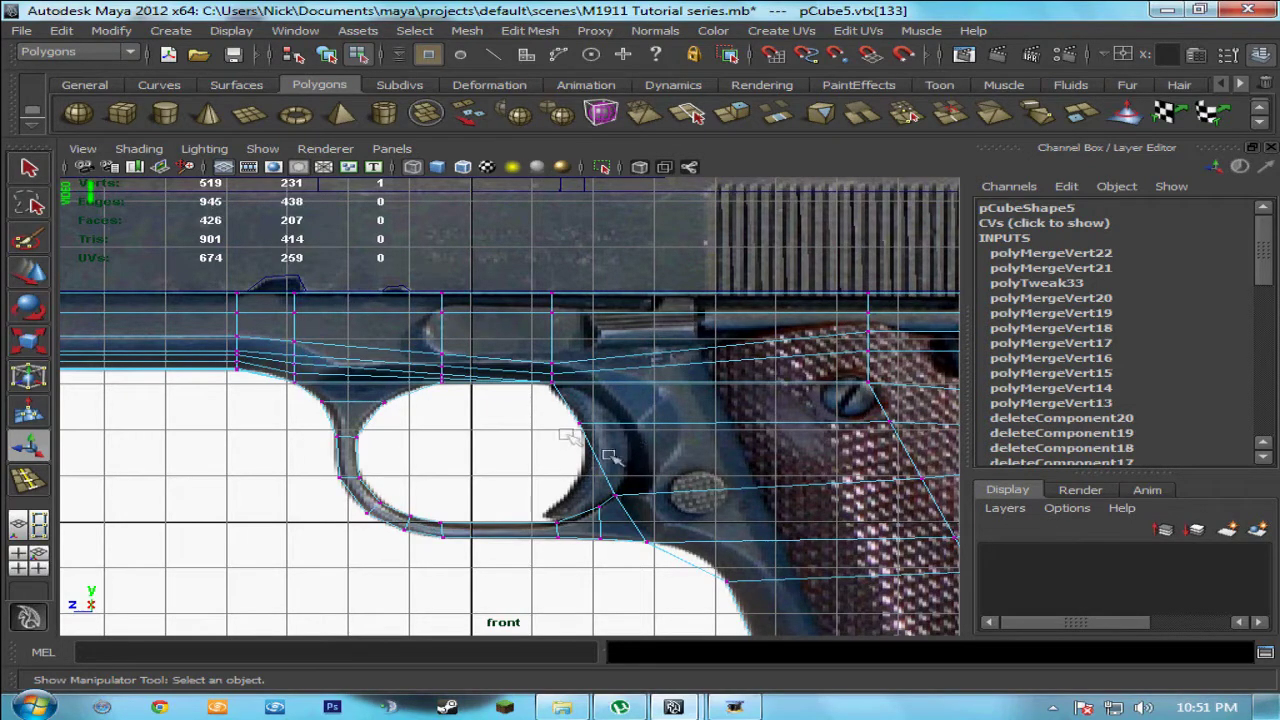
key(w)
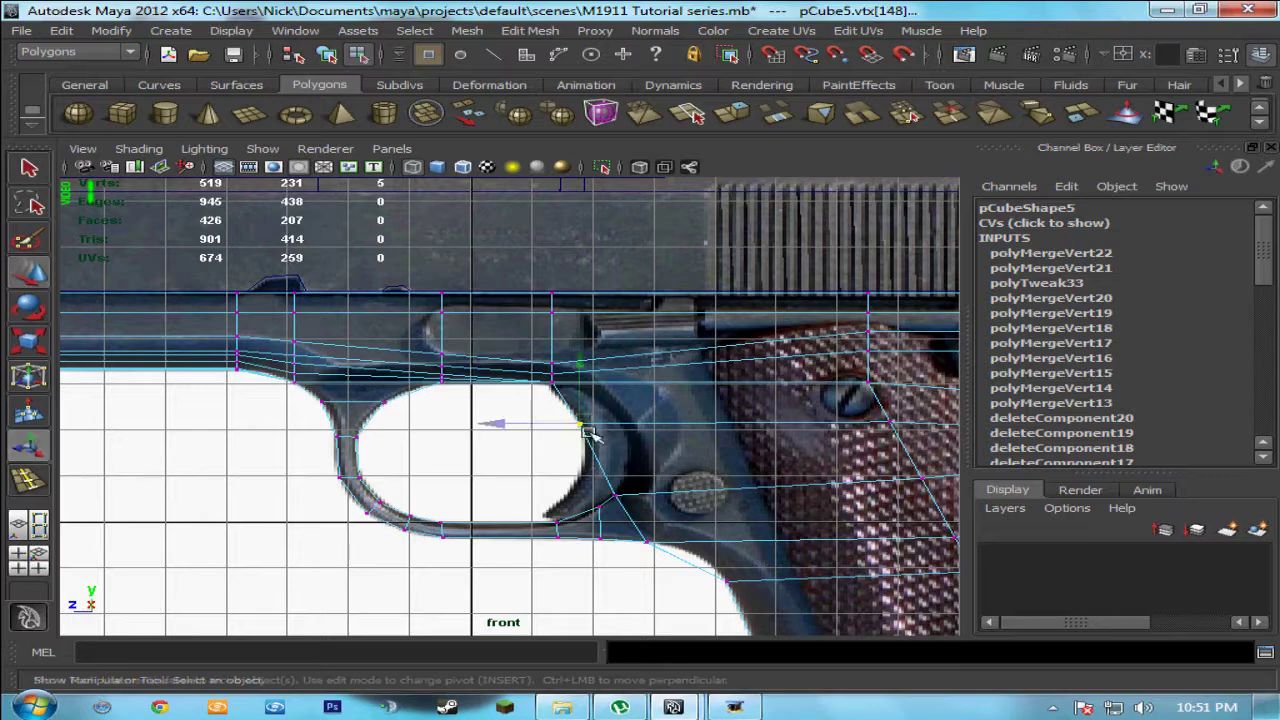
drag(488, 428, 548, 432)
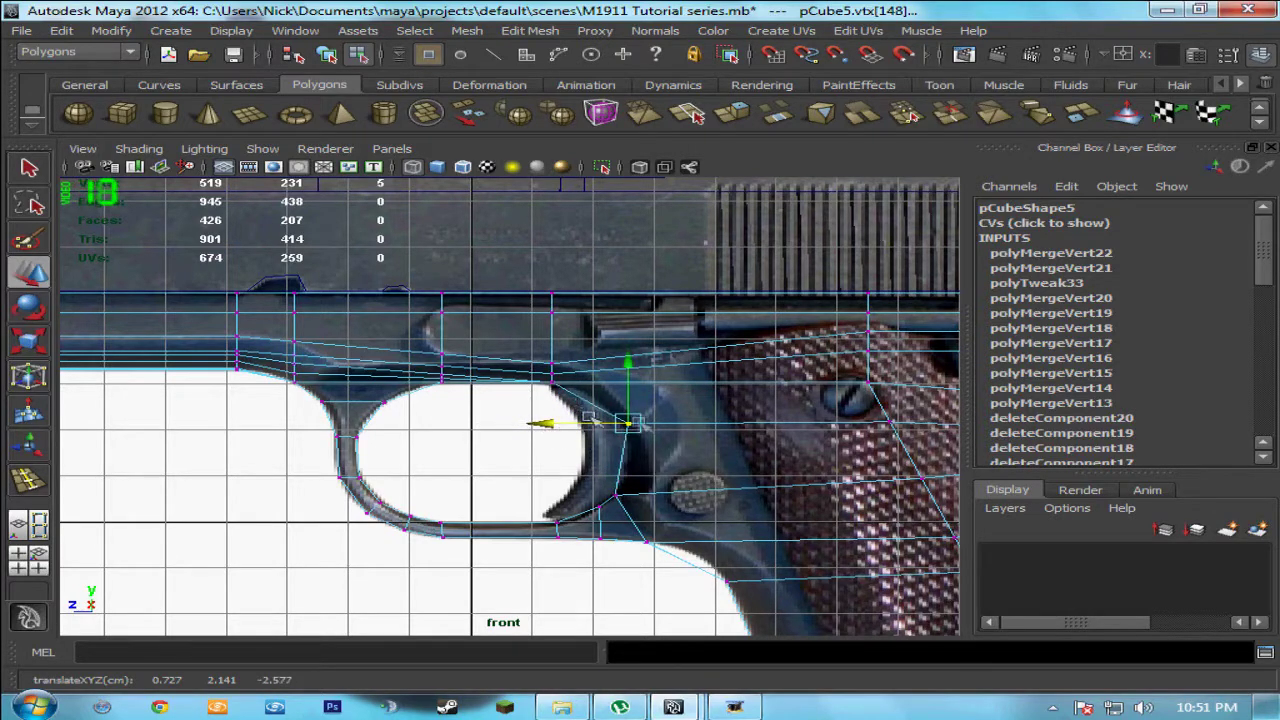
Step: Insert two edge loops through the grip, one above and one below the row of vertices at the guard opening's rear edge
alt+middle_drag(632, 440, 430, 438)
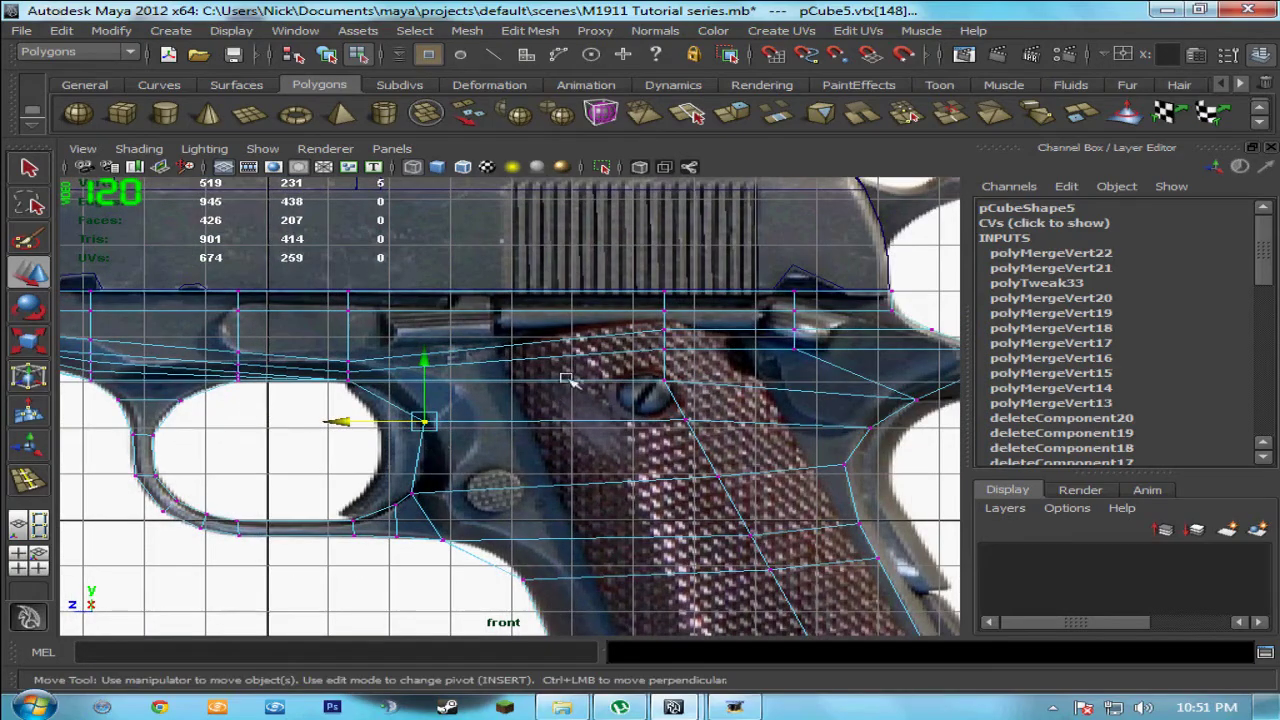
click(530, 30)
click(610, 188)
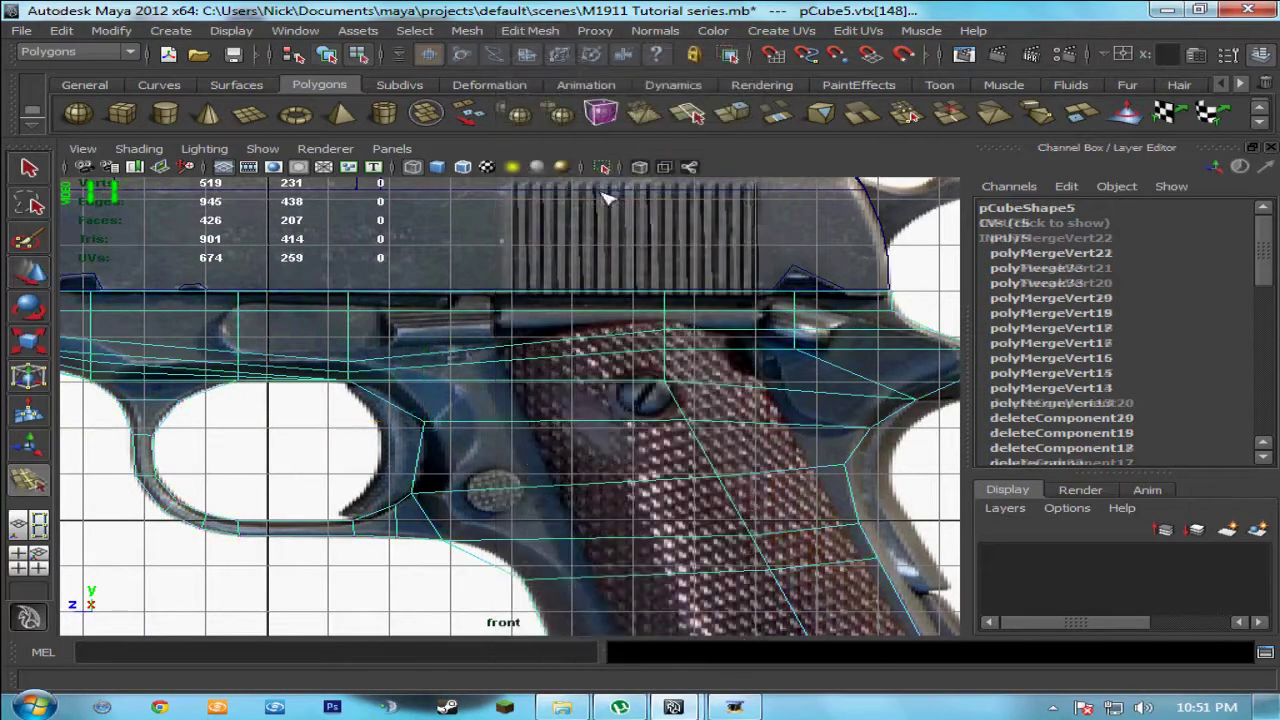
click(530, 30)
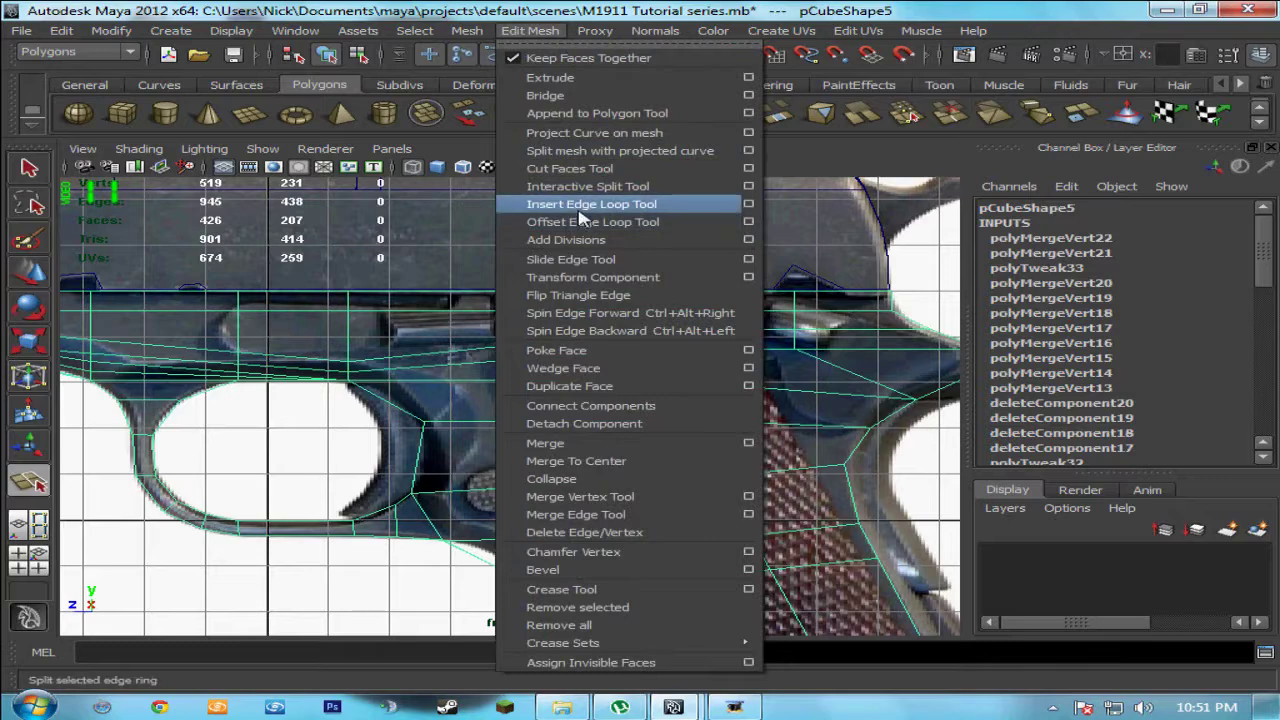
click(573, 206)
drag(390, 408, 400, 400)
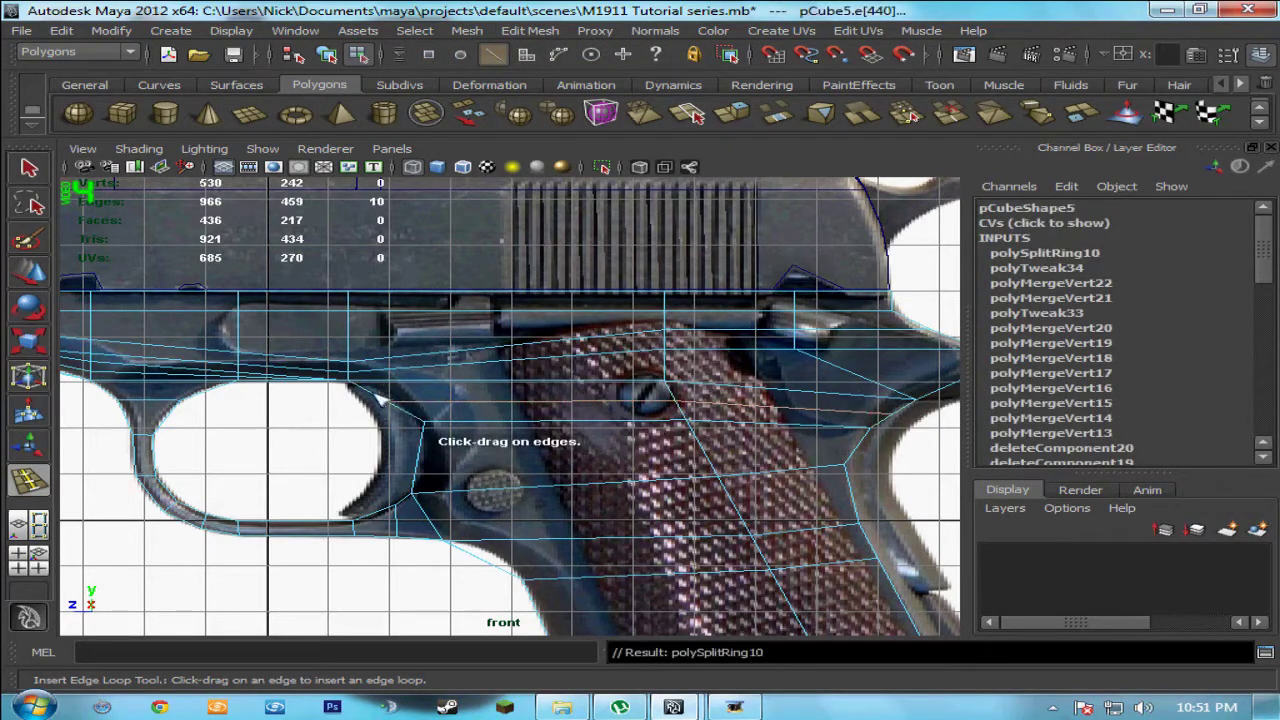
drag(423, 456, 450, 437)
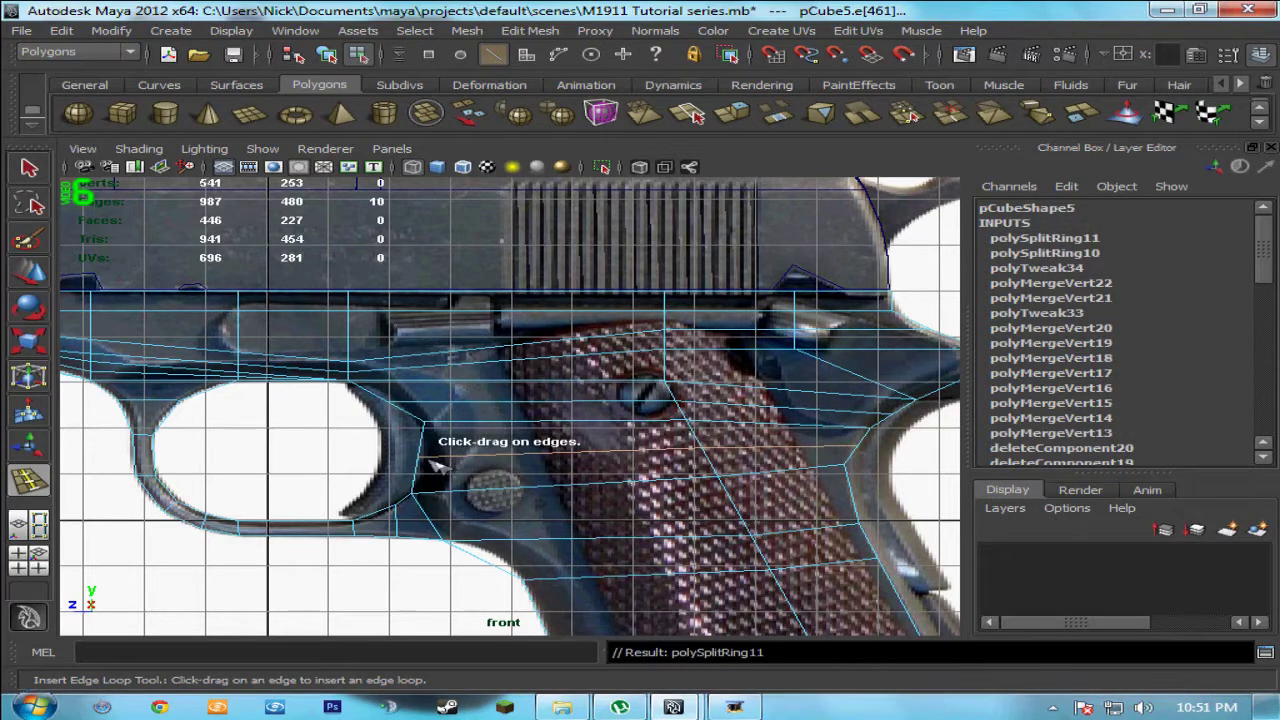
Step: Shift both new rows of edge loop vertices slightly backward to round the rear of the guard opening along the reference
right_click(428, 462)
right_drag(422, 456, 328, 364)
key(w)
drag(422, 457, 429, 461)
drag(334, 459, 341, 460)
drag(370, 388, 397, 404)
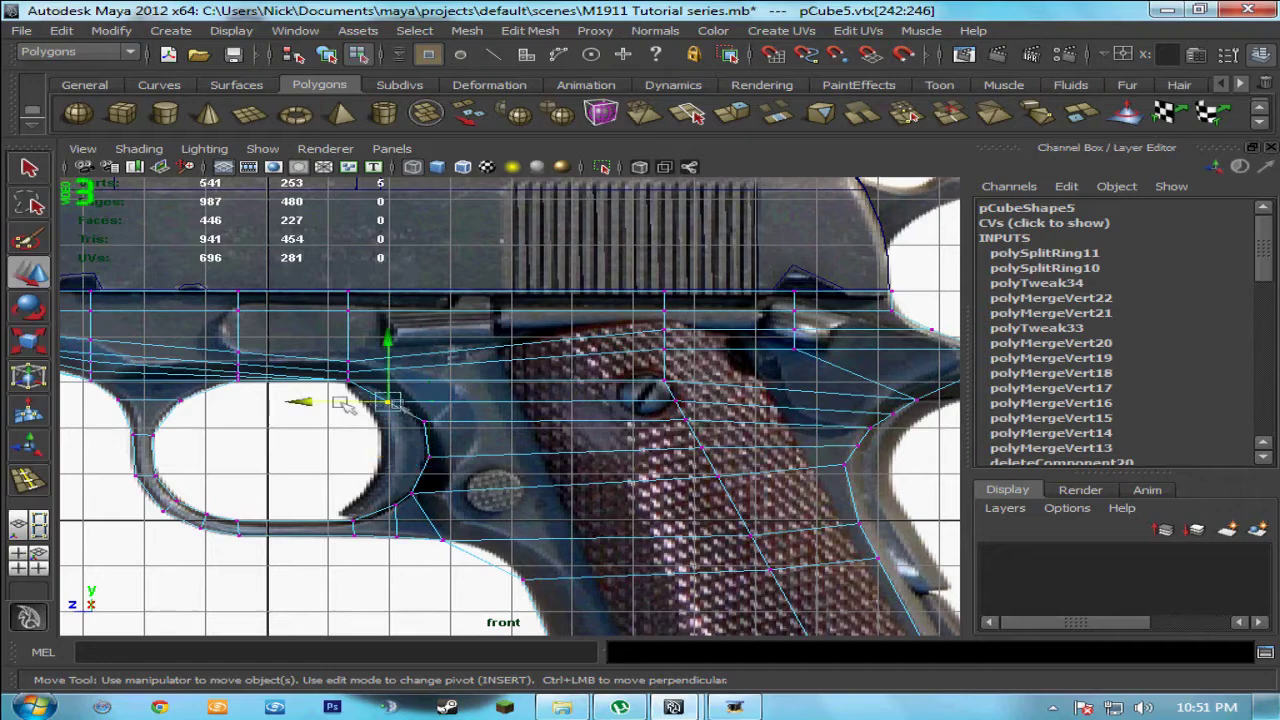
drag(301, 403, 318, 404)
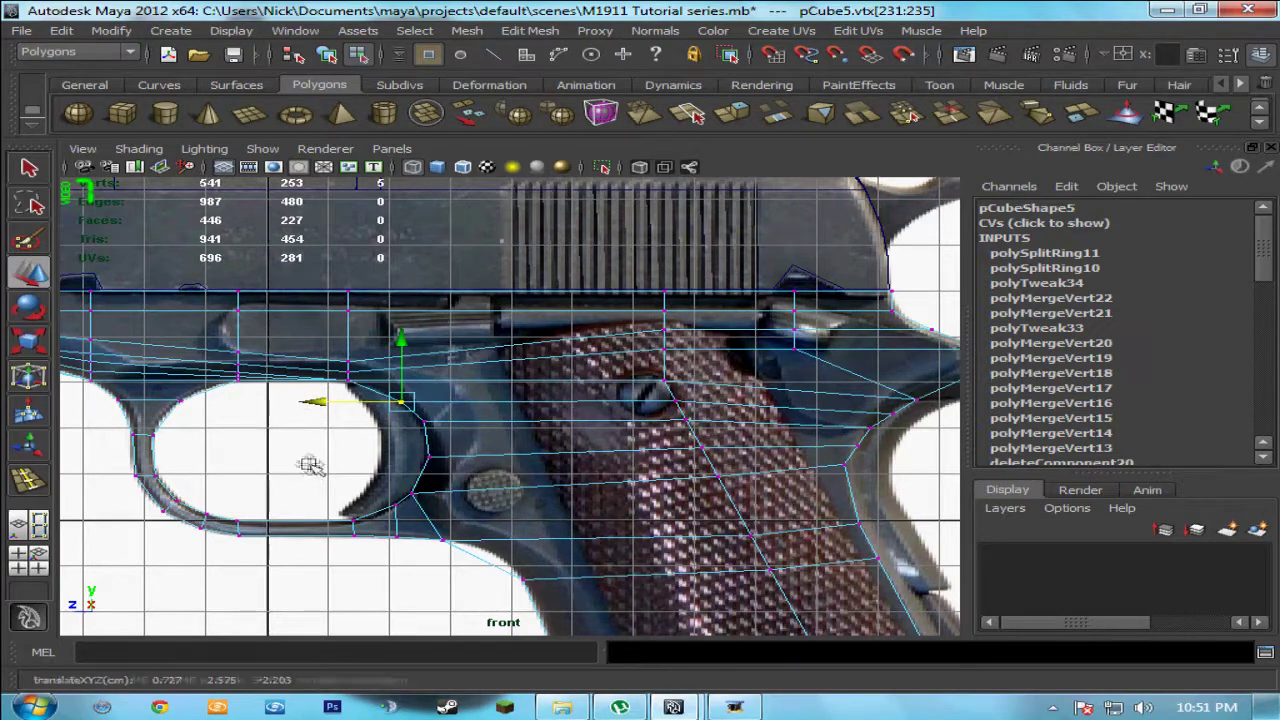
Step: Inspect the rounded rear of the guard opening in the front and perspective views
scroll(371, 443, up, 3)
scroll(371, 465, down, 3)
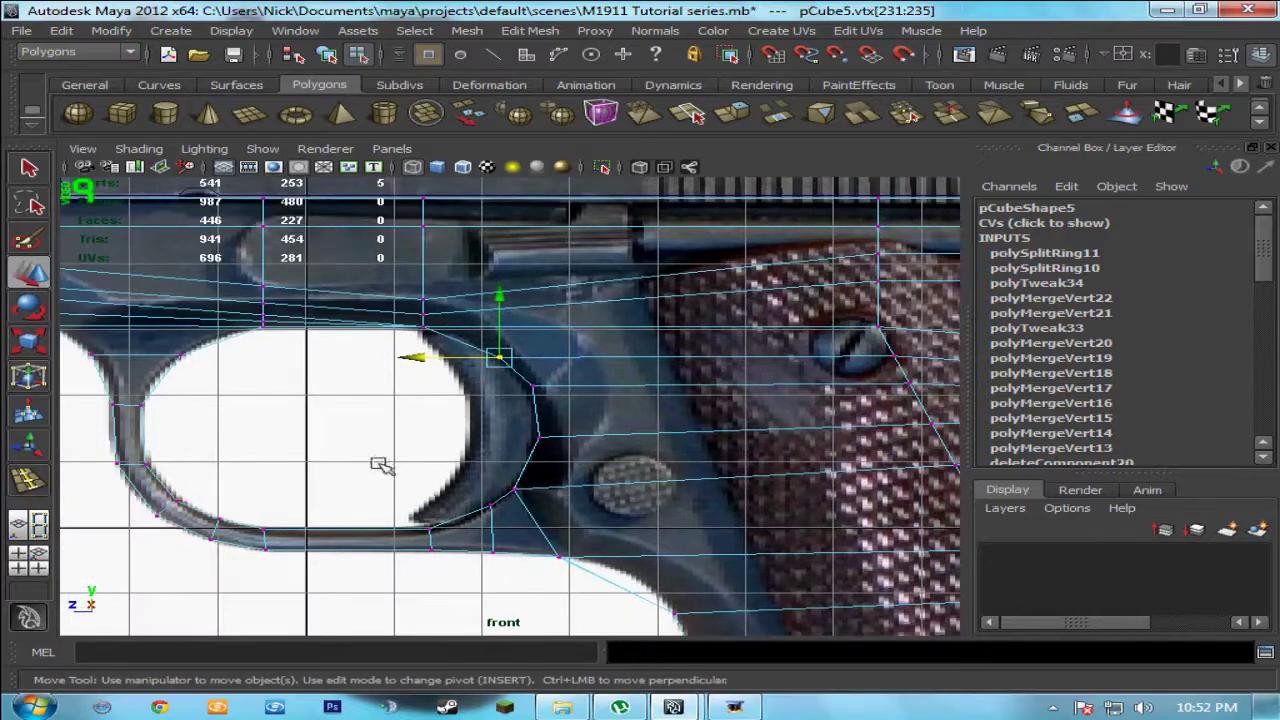
key(space)
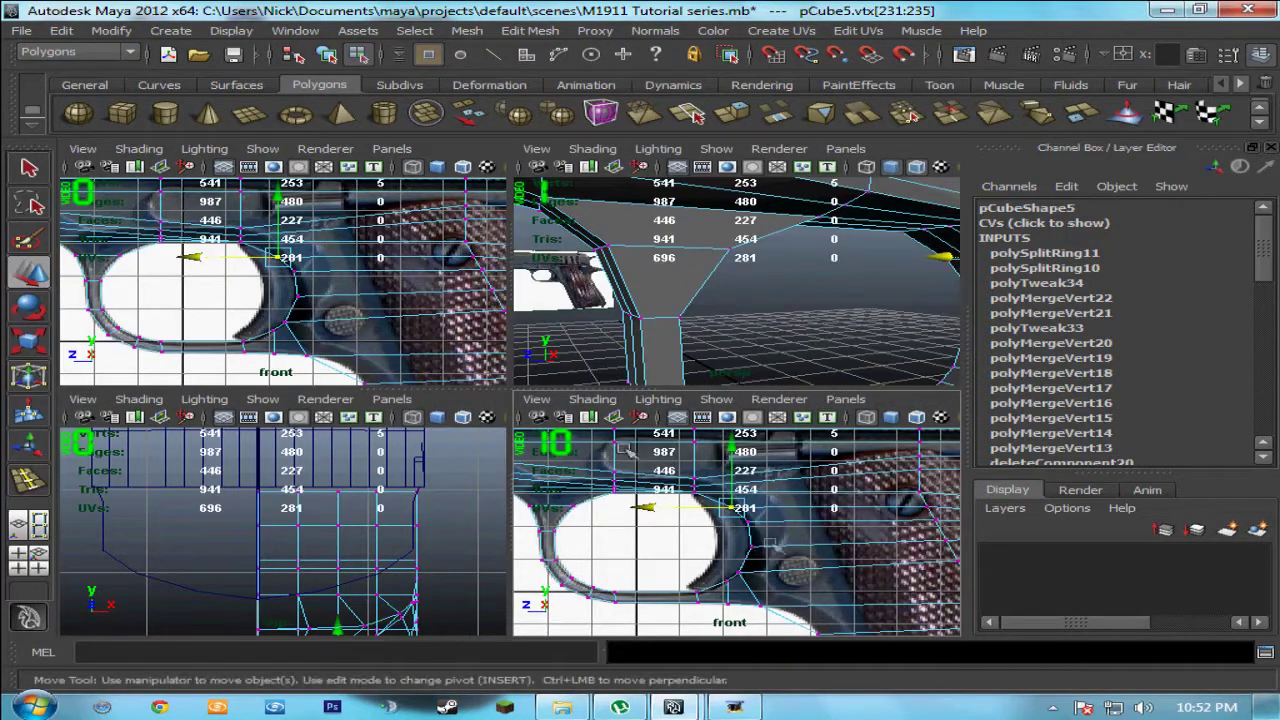
key(space)
alt+drag(622, 420, 521, 459)
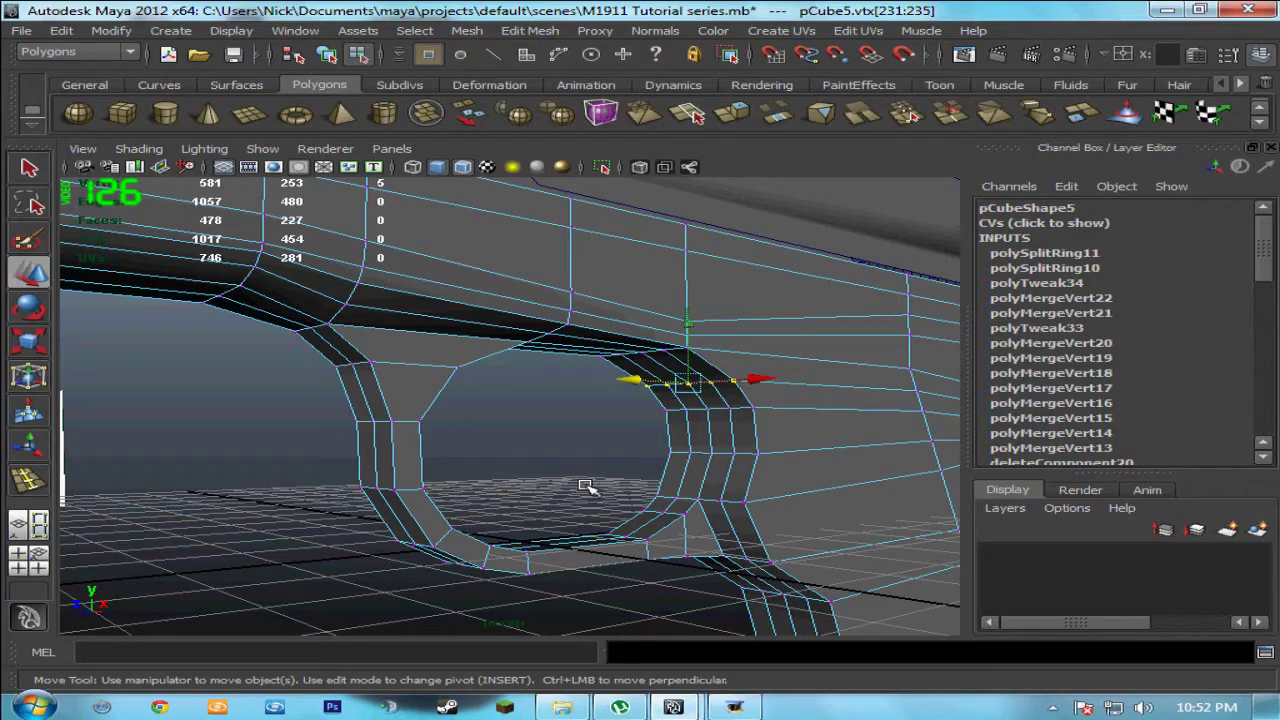
alt+middle_drag(557, 377, 624, 517)
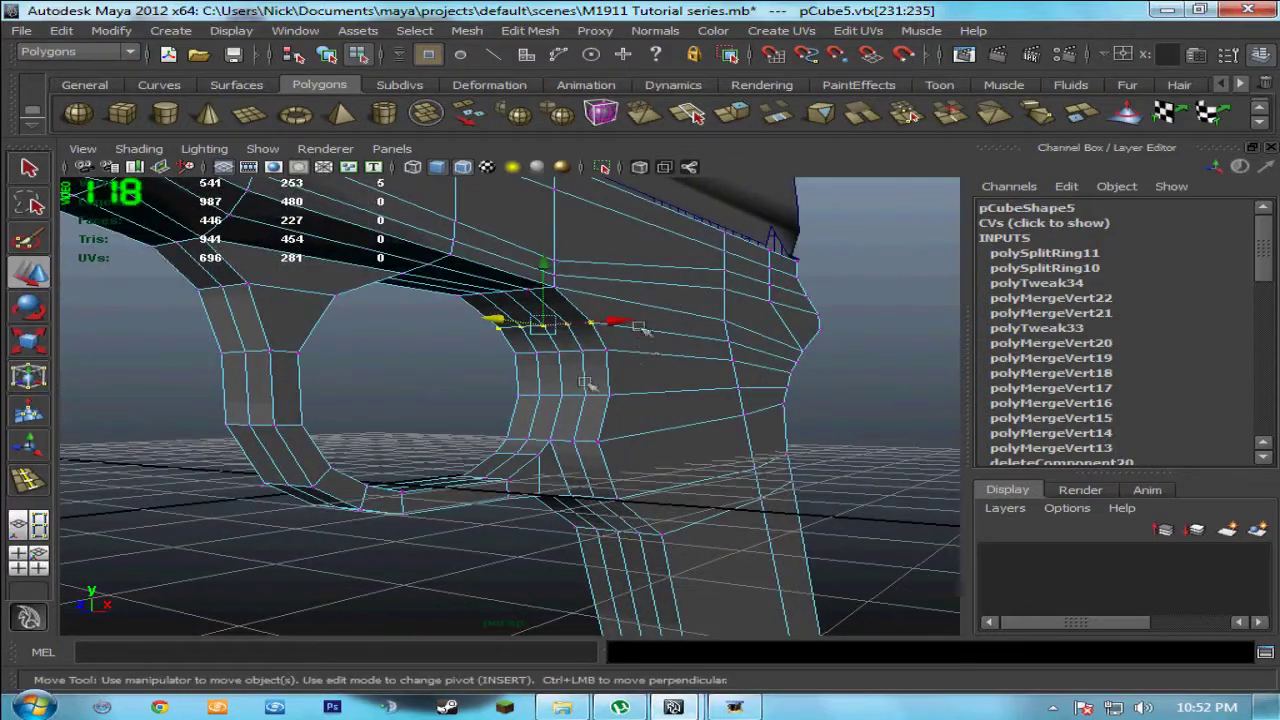
Step: Select the side-edge vertices from the guard opening's upper rear corner down the grip's front and move them backward in the front view
alt+drag(606, 352, 578, 356)
click(580, 350)
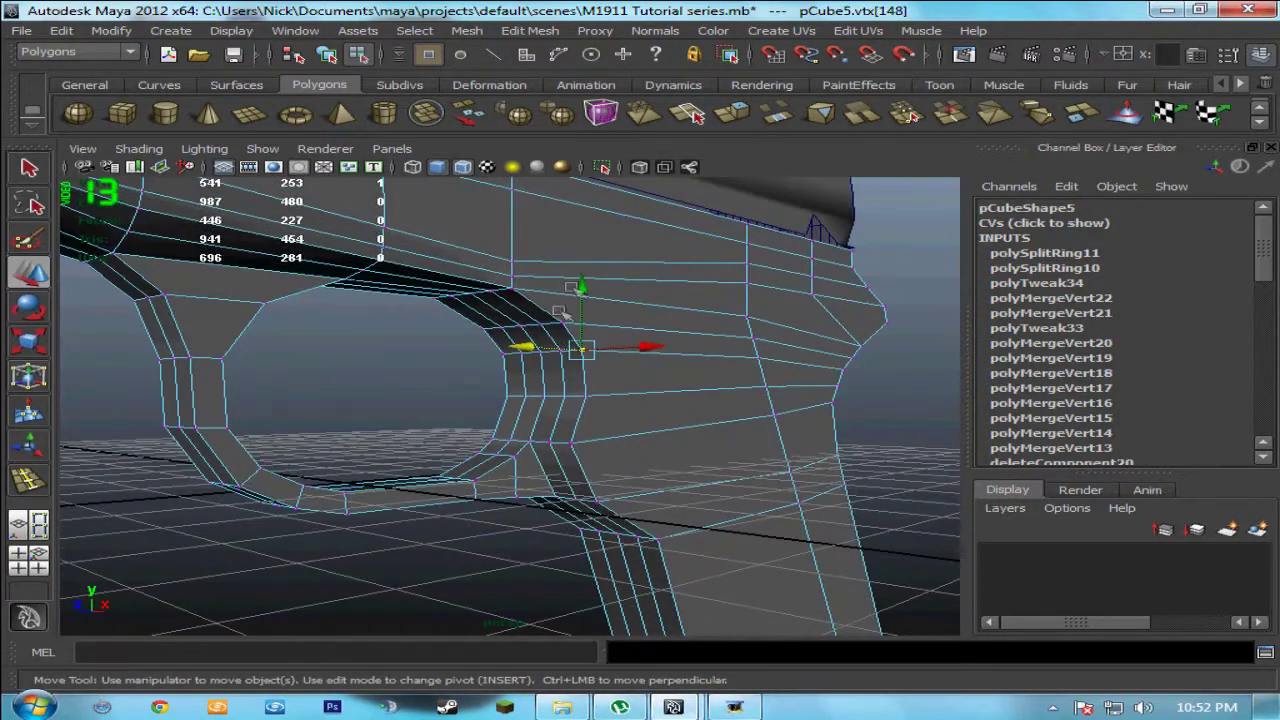
middle_drag(558, 320, 535, 302)
shift+click(513, 289)
shift+click(570, 442)
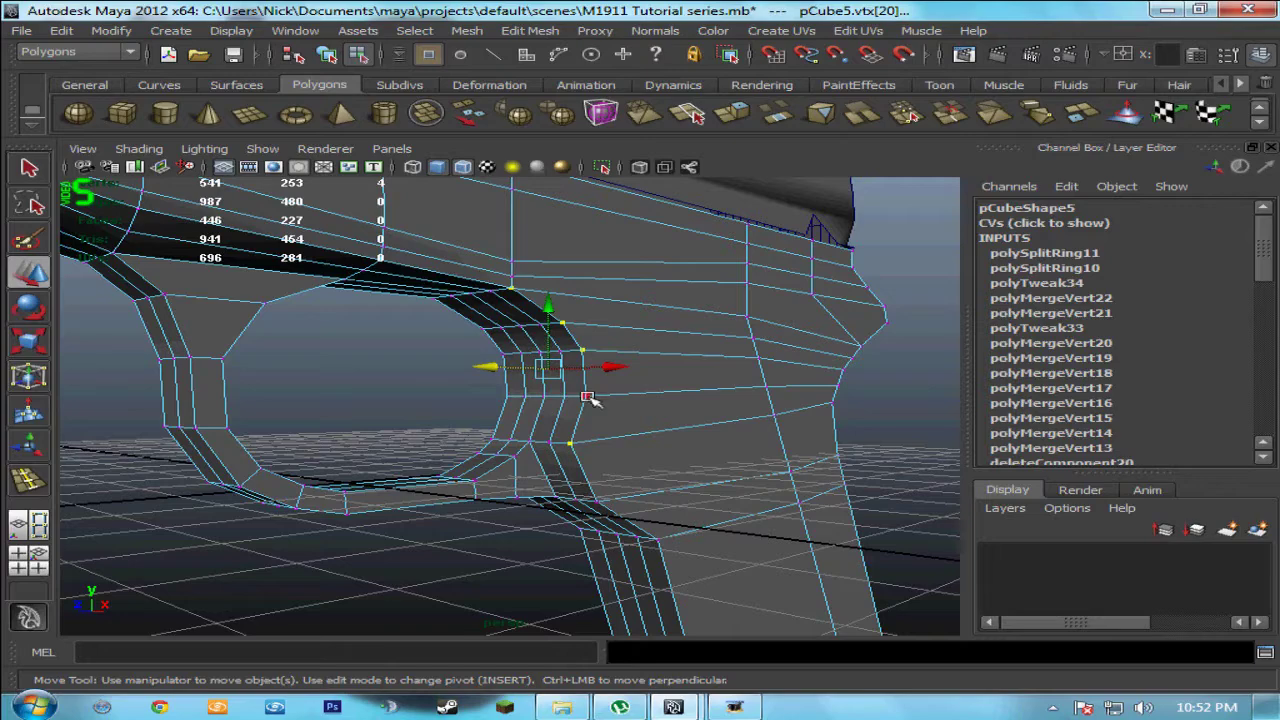
shift+click(594, 501)
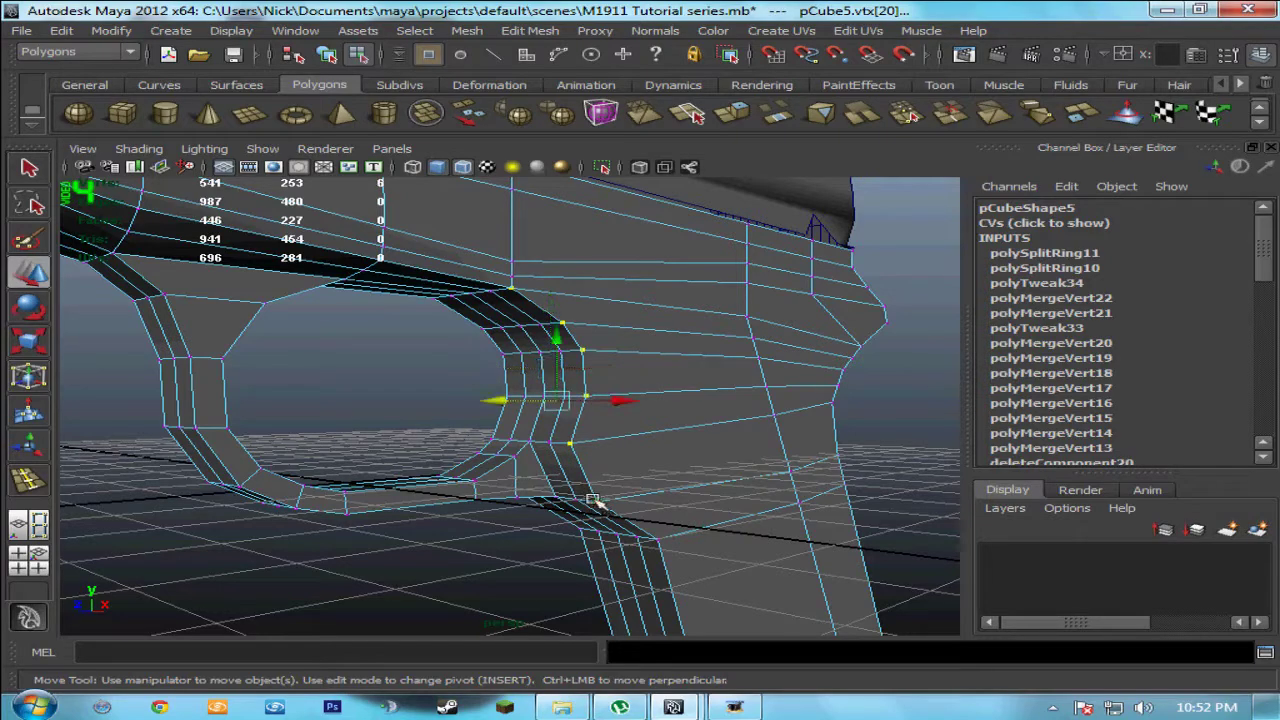
shift+click(656, 539)
alt+drag(656, 539, 491, 466)
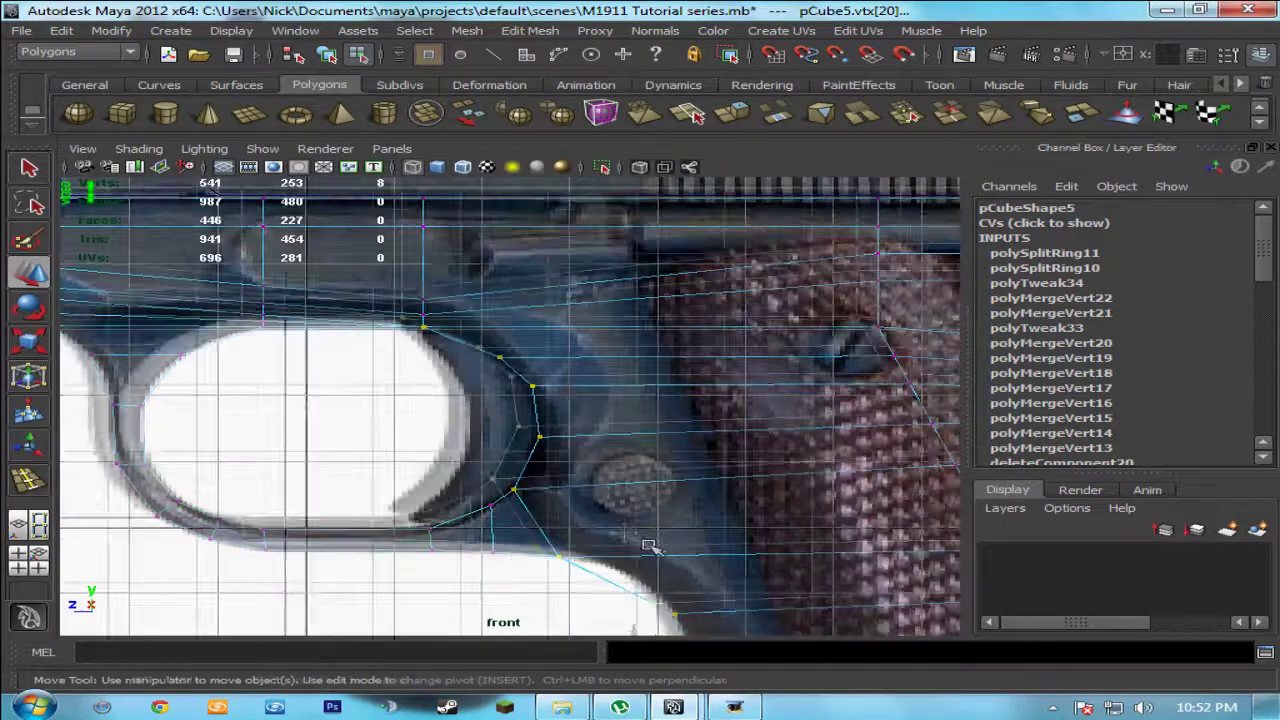
scroll(480, 378, up, 3)
scroll(480, 378, down, 3)
alt+middle_drag(480, 378, 490, 512)
mouse_move(490, 512)
mouse_down()
mouse_move(478, 512)
mouse_move(510, 517)
mouse_up()
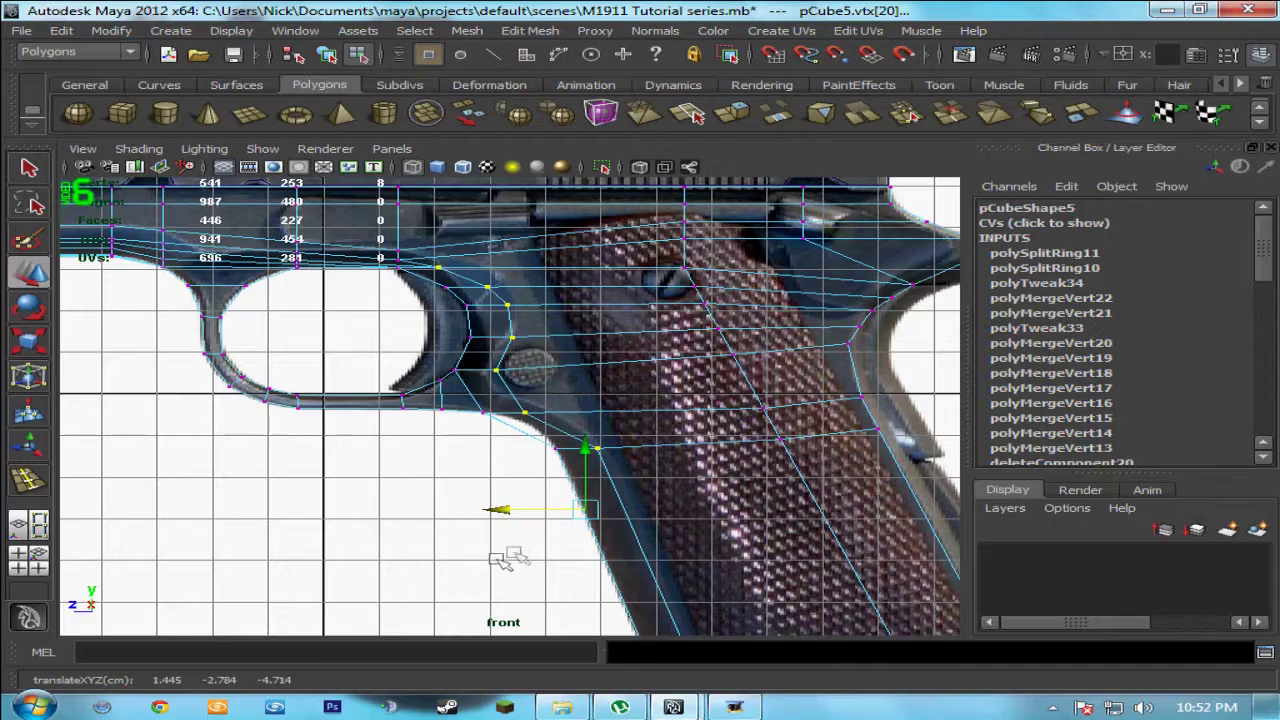
key(space)
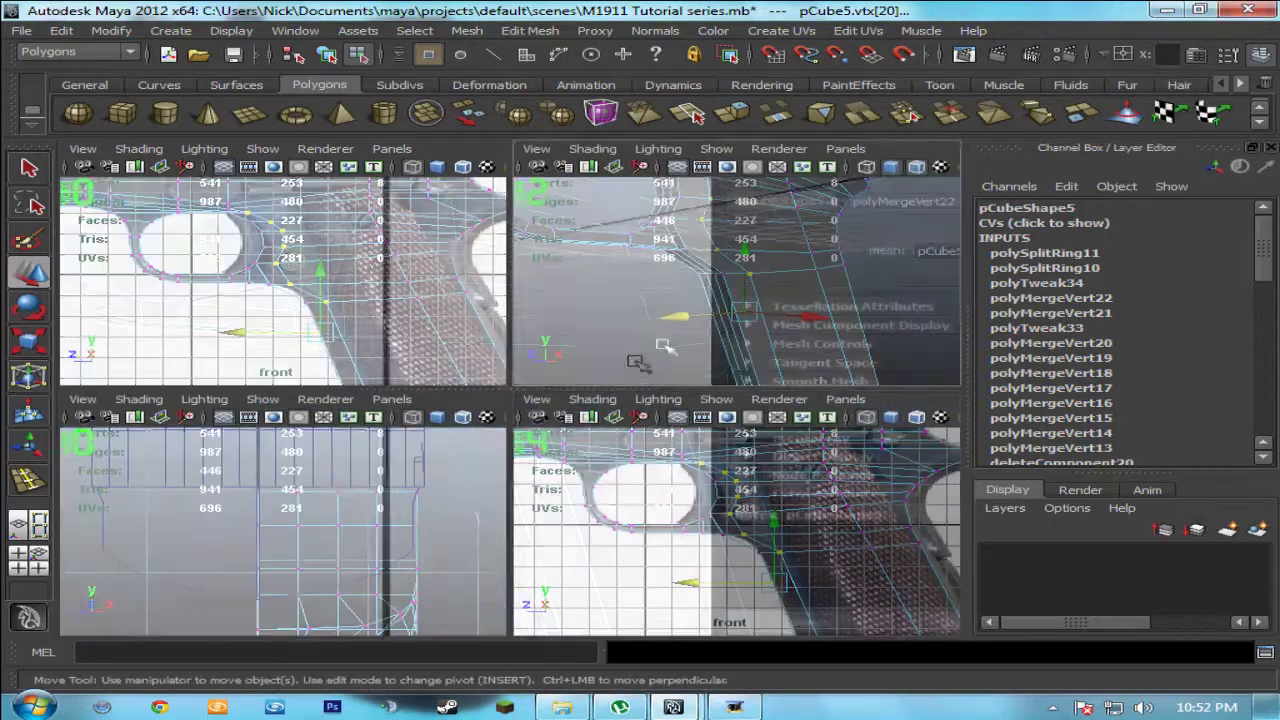
key(space)
alt+drag(527, 401, 391, 457)
key(space)
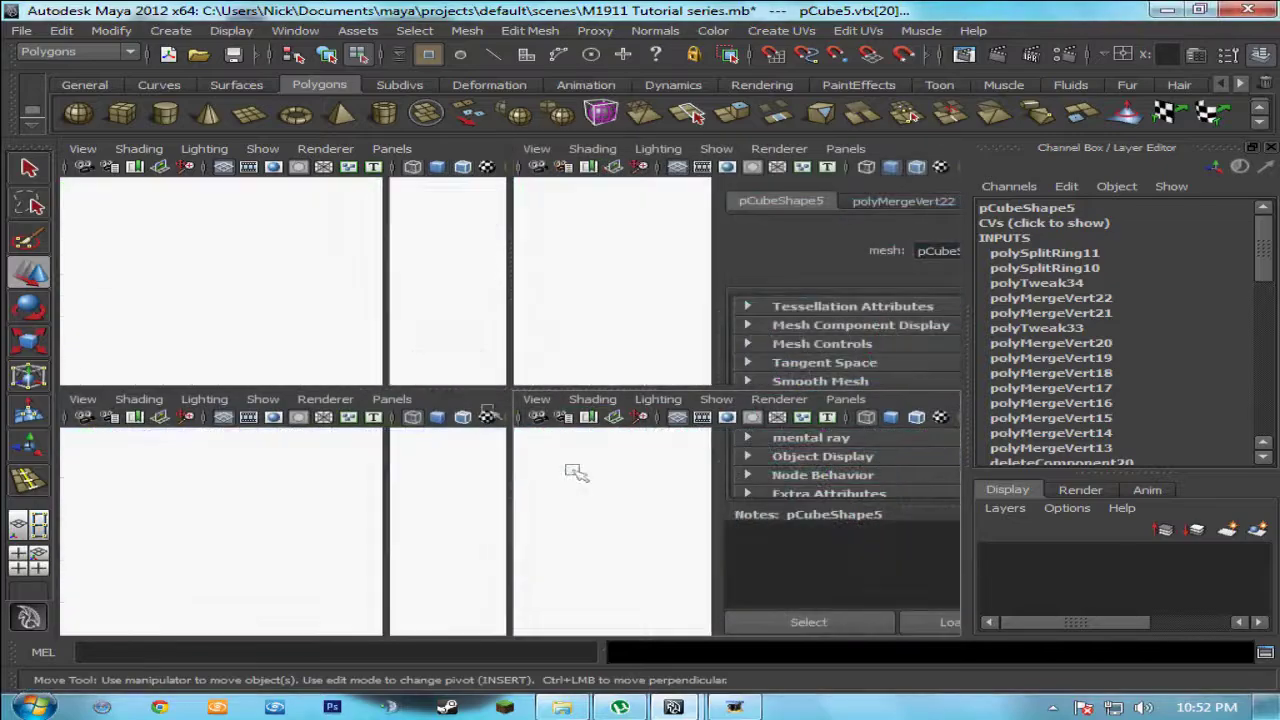
Step: In the front view, move the side-edge vertices behind the guard opening individually, lower two forward and upper two backward, and raise the topmost slightly
key(space)
scroll(440, 350, up, 3)
alt+middle_drag(436, 308, 480, 420)
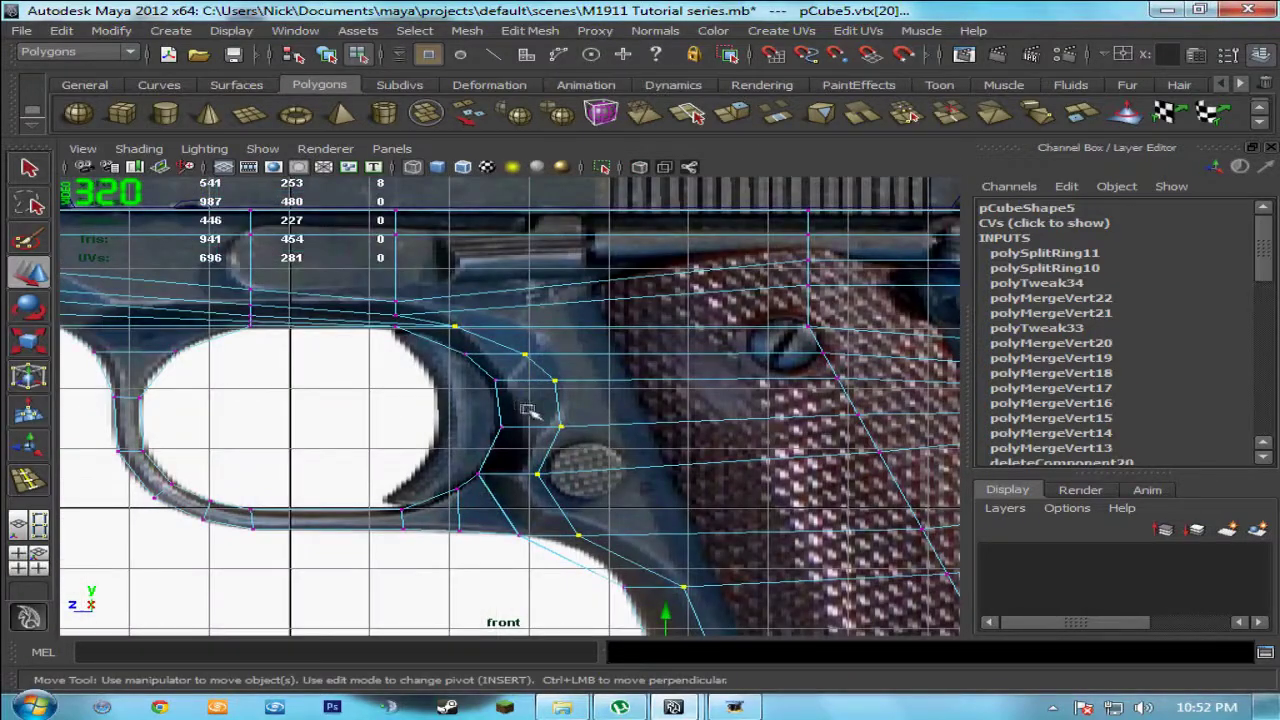
drag(537, 414, 553, 484)
drag(470, 474, 471, 474)
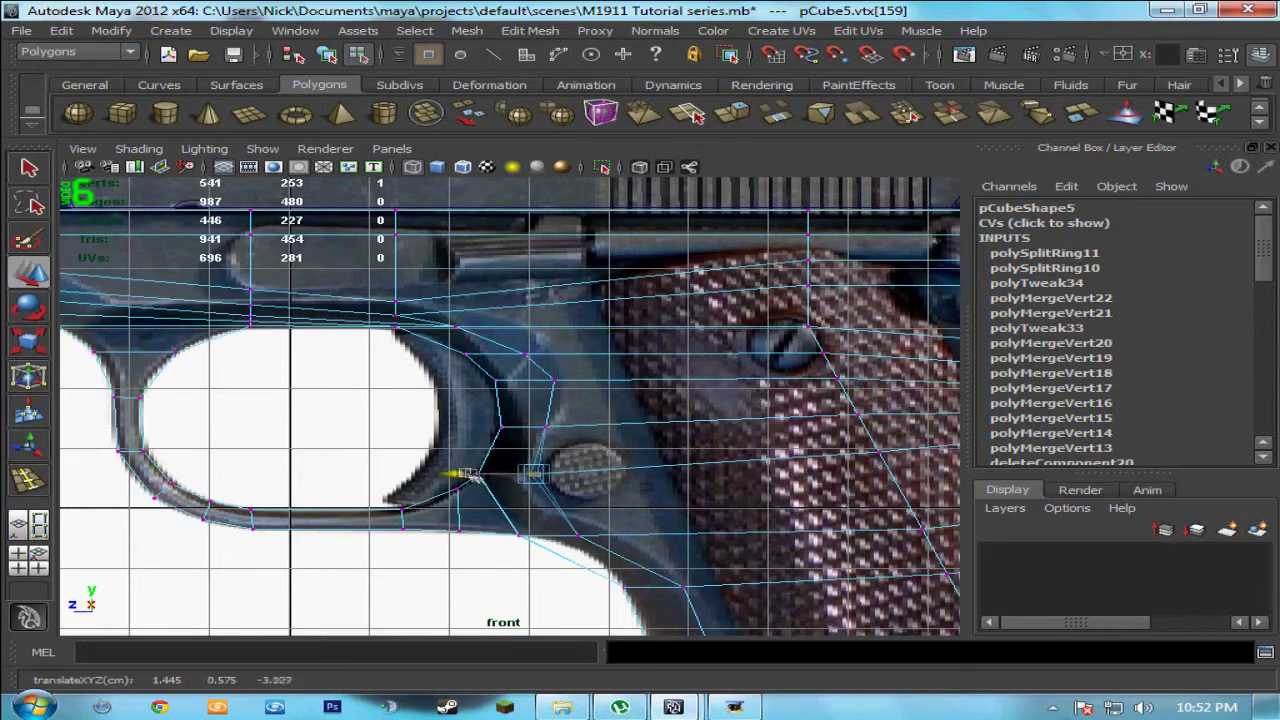
click(512, 355)
drag(439, 354, 466, 352)
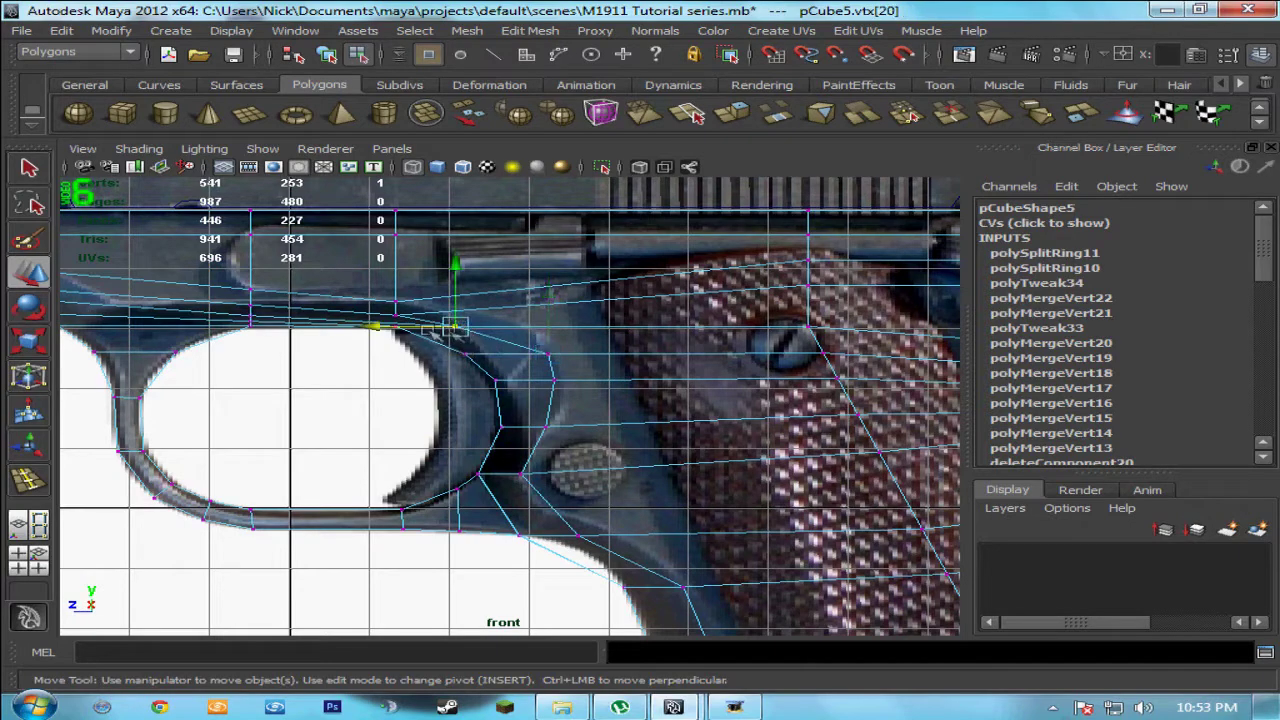
drag(385, 332, 440, 333)
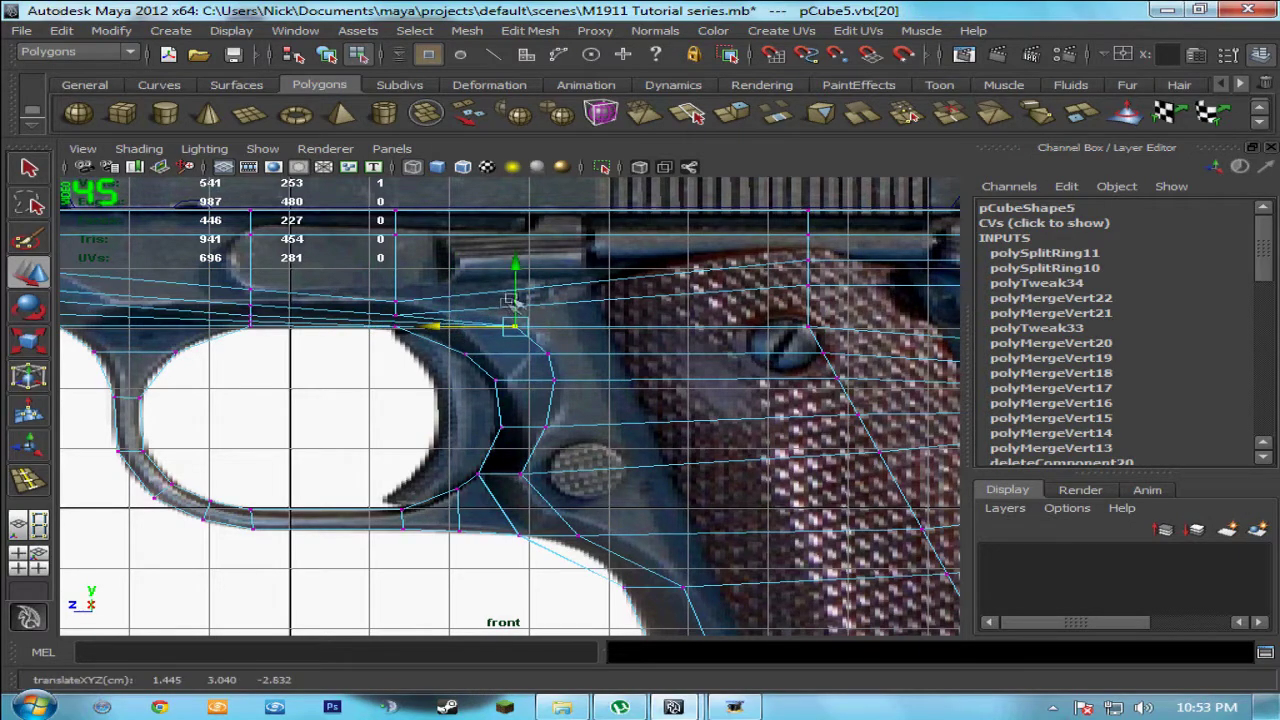
drag(517, 297, 519, 290)
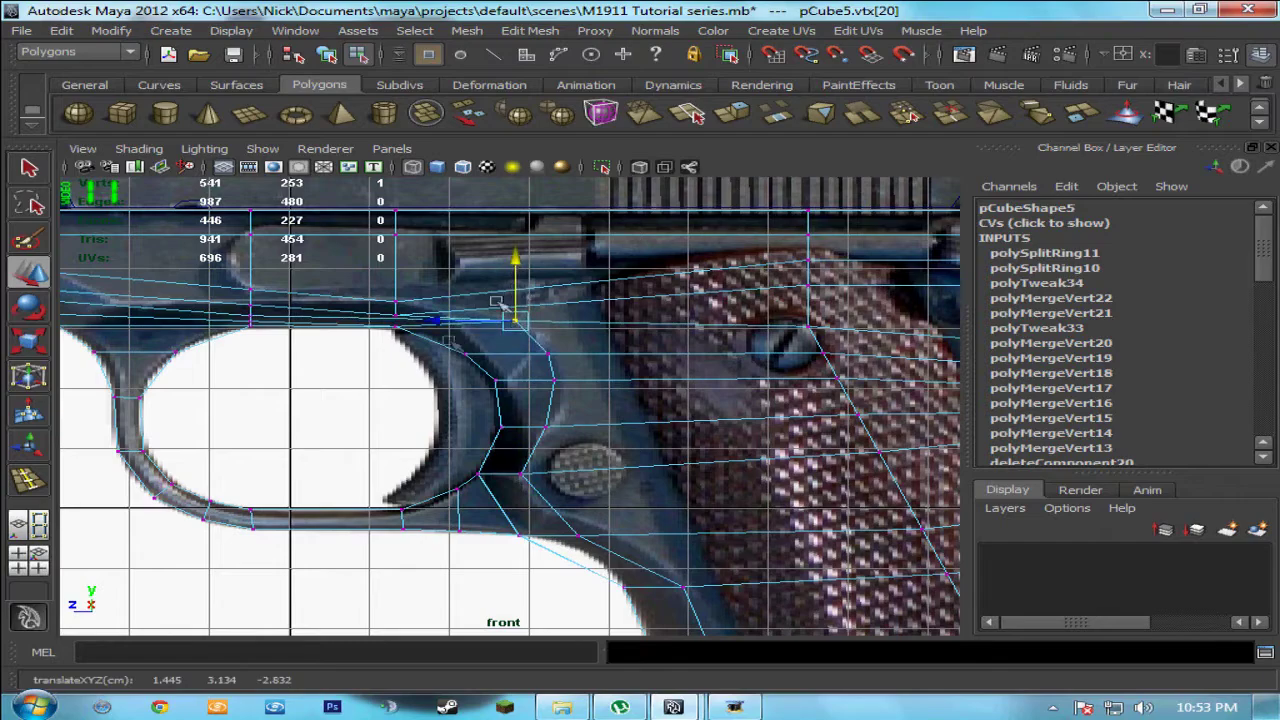
Step: Select the two vertices at the guard opening's lower rear corner in the perspective view and shift them sideways
key(space)
key(space)
alt+drag(343, 386, 510, 375)
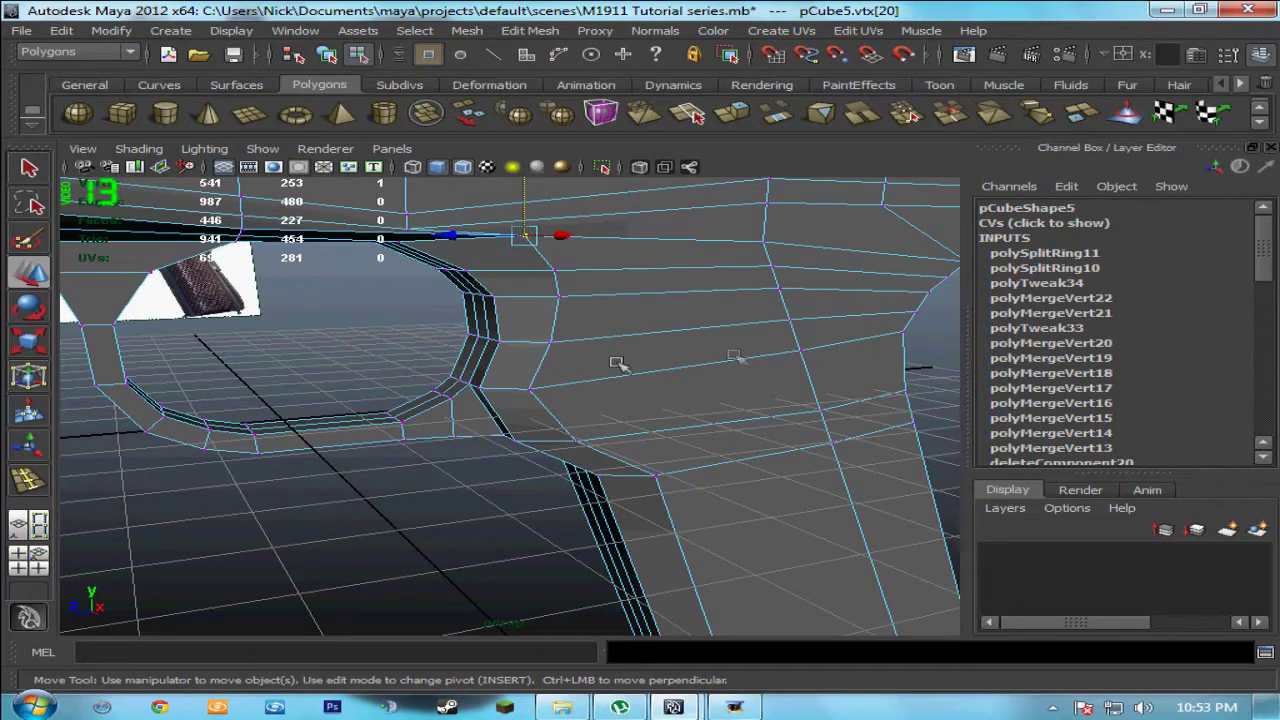
alt+drag(465, 420, 640, 380)
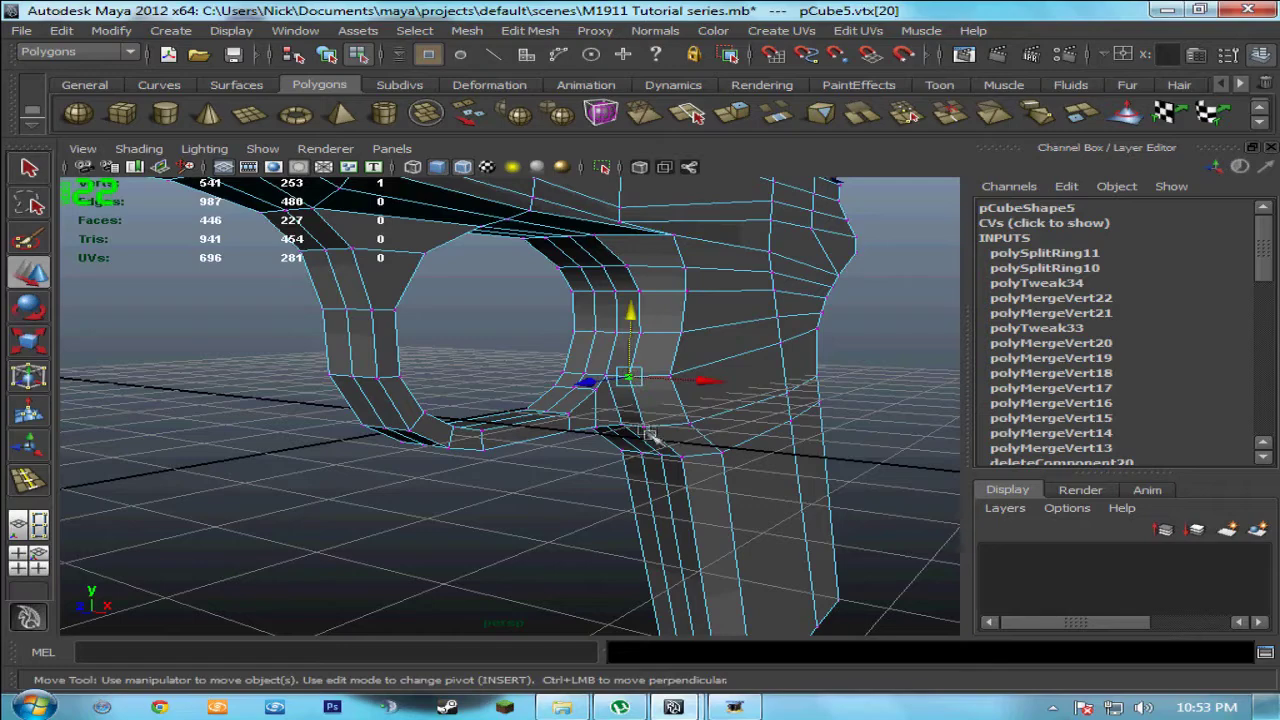
drag(695, 418, 700, 408)
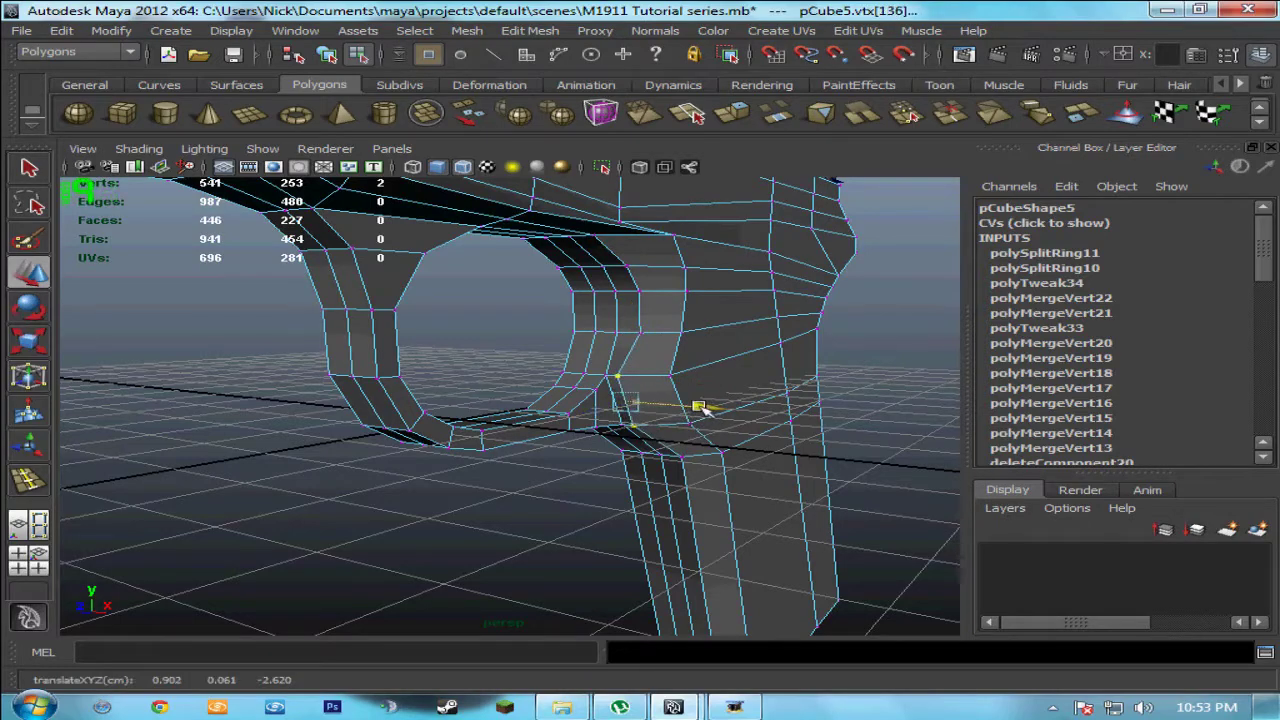
scroll(654, 441, up, 5)
alt+middle_drag(654, 443, 467, 464)
alt+drag(467, 464, 400, 515)
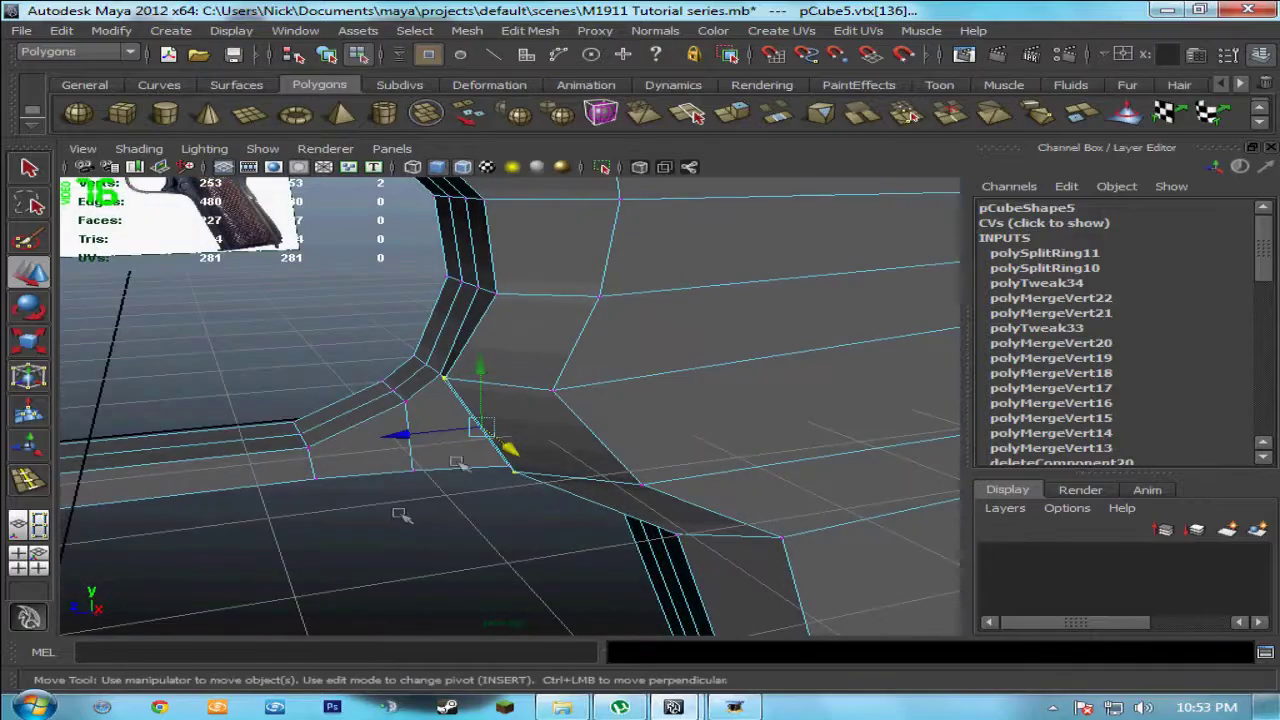
Step: Adjust individual vertices sideways along the frame's lower edge above the guard opening
drag(401, 437, 606, 332)
shift+click(690, 279)
drag(672, 281, 505, 334)
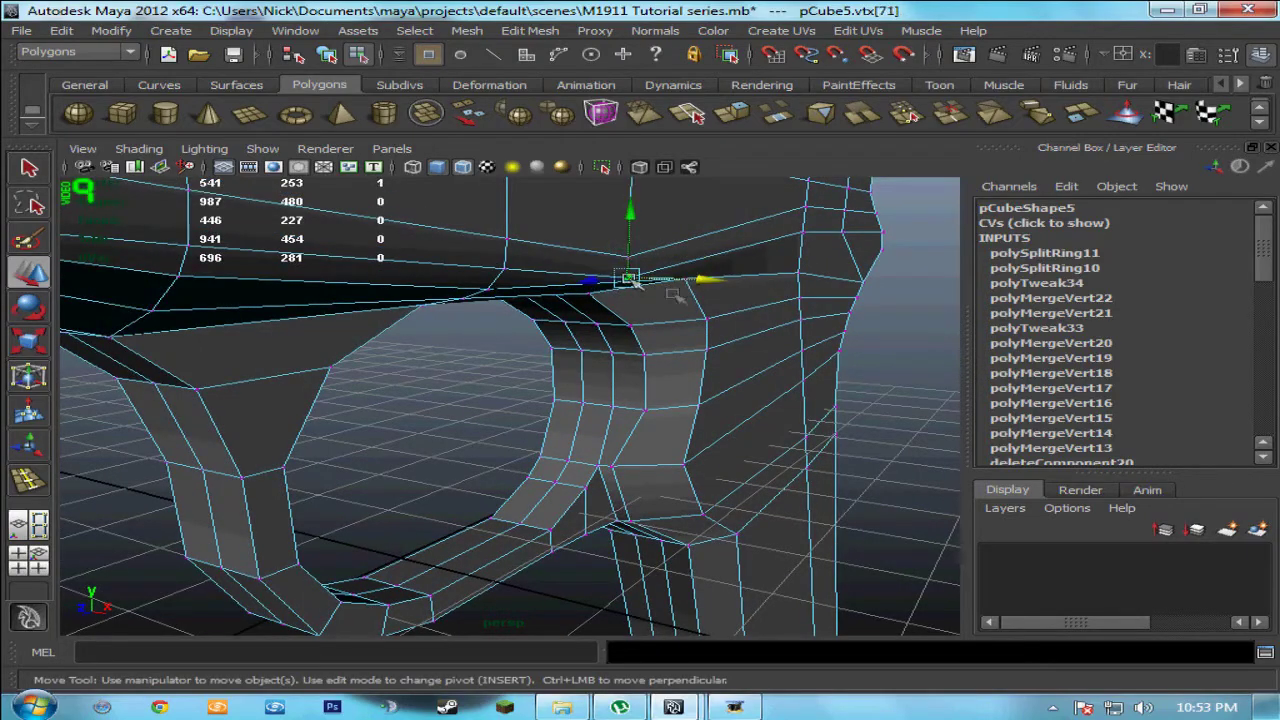
drag(700, 283, 535, 342)
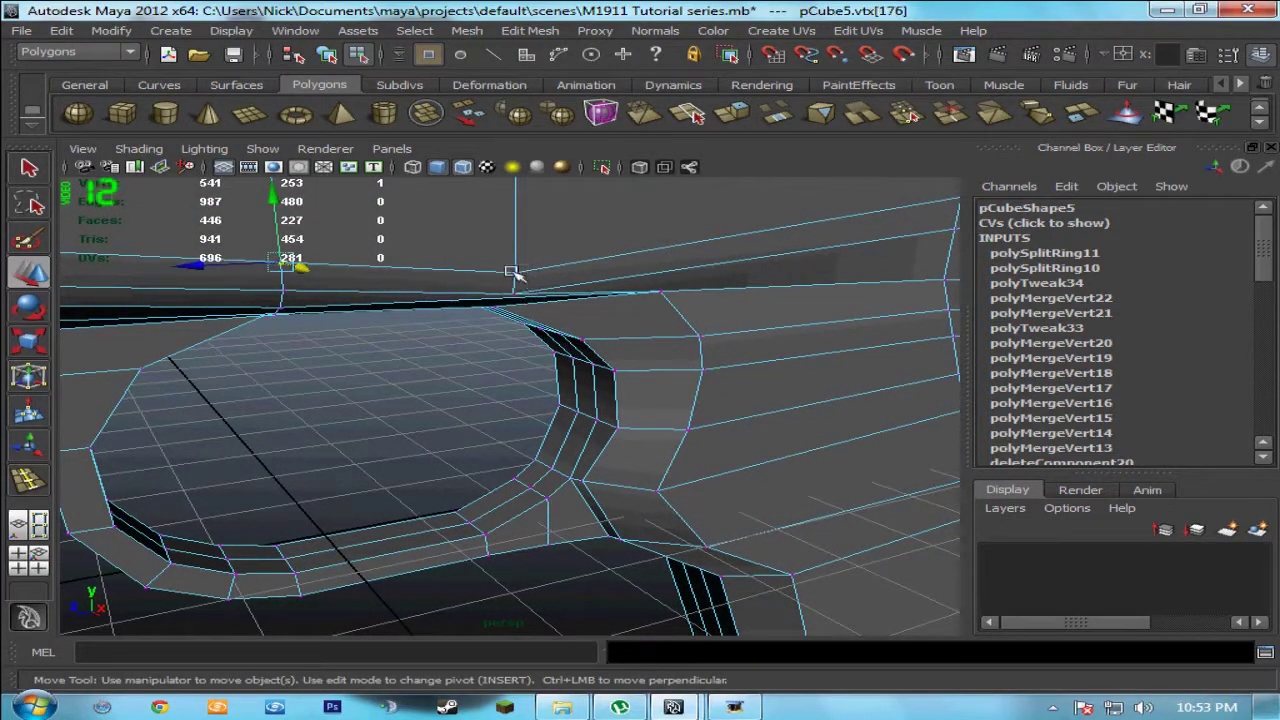
drag(521, 237, 435, 303)
Step: Select the eight vertices on the inner side edge from the grip's base up around the guard opening's rear and move them backward in the front view
alt+drag(591, 197, 265, 297)
scroll(297, 325, down, 6)
alt+drag(358, 371, 620, 469)
alt+middle_drag(620, 469, 497, 457)
scroll(497, 457, up, 4)
scroll(497, 457, up, 3)
mouse_move(497, 457)
alt+mouse_down()
mouse_move(500, 472)
mouse_move(486, 474)
alt+mouse_up()
alt+middle_drag(486, 474, 534, 514)
alt+middle_drag(502, 412, 500, 539)
alt+drag(500, 539, 546, 395)
alt+middle_drag(526, 462, 497, 328)
alt+middle_drag(608, 620, 592, 539)
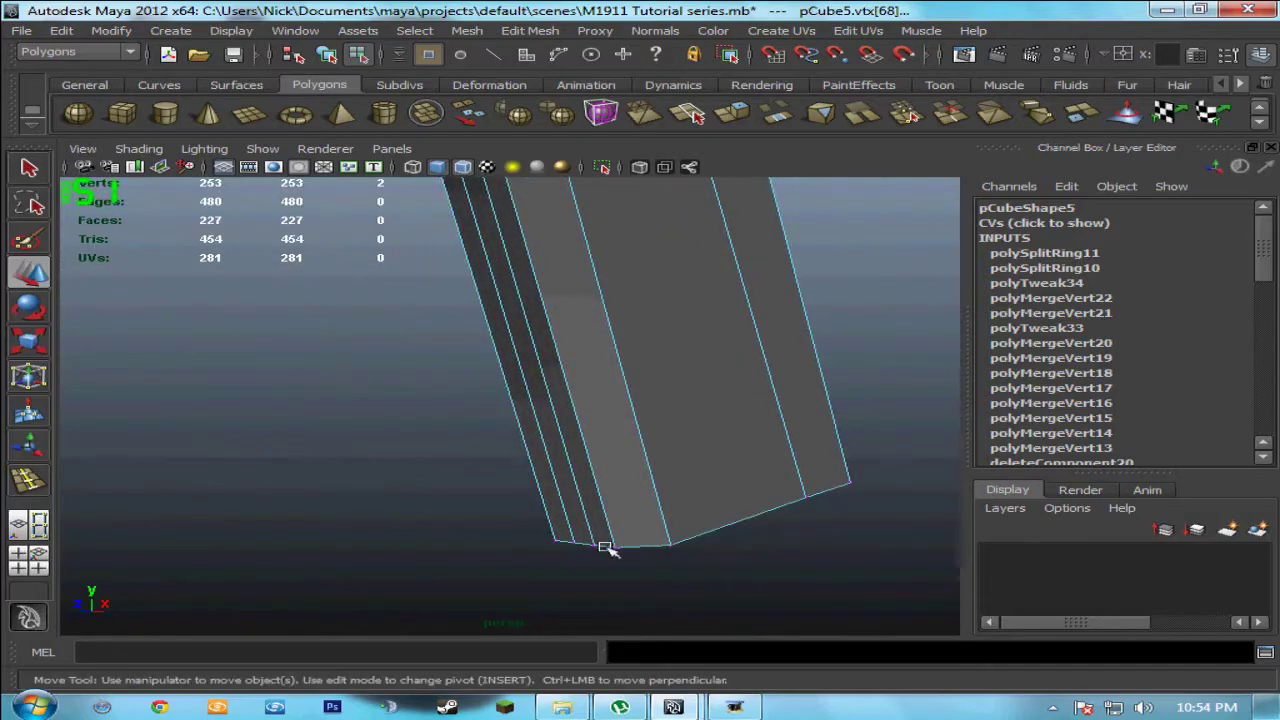
alt+middle_drag(508, 450, 563, 597)
alt+middle_drag(498, 365, 519, 538)
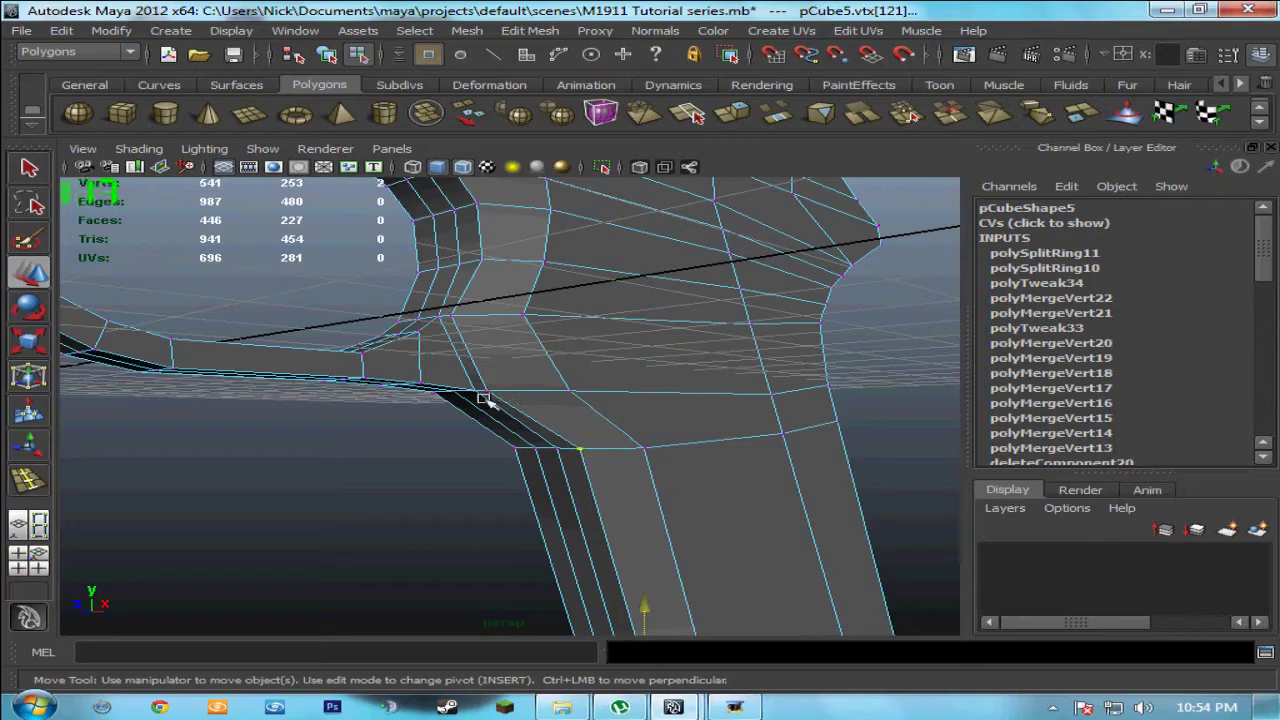
alt+drag(452, 316, 515, 366)
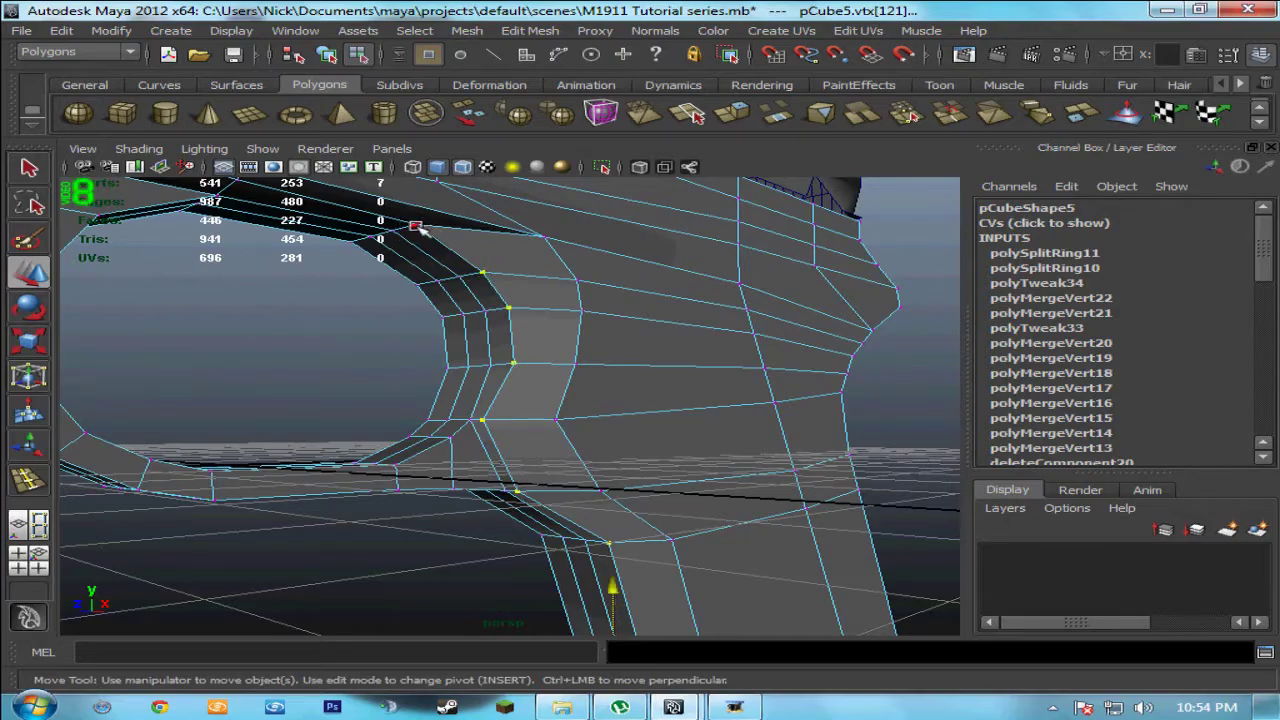
key(space)
key(space)
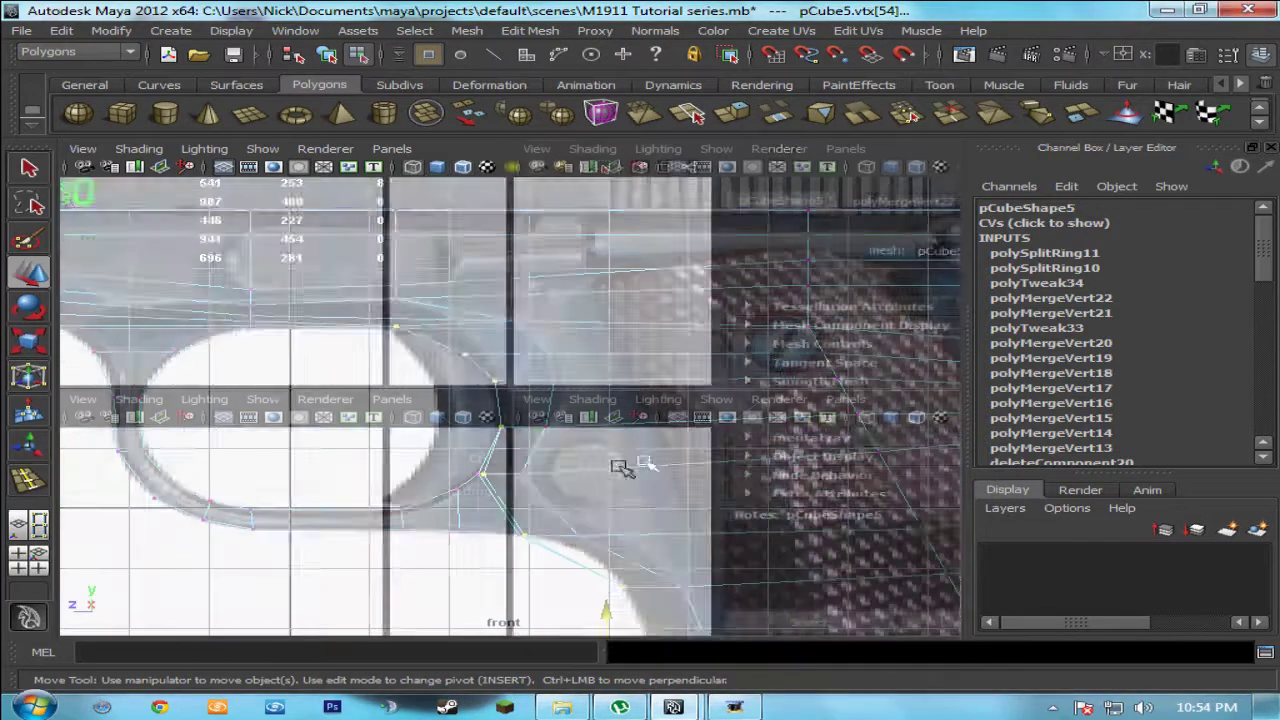
alt+middle_drag(548, 404, 483, 297)
drag(399, 509, 421, 509)
Step: Nudge the selected inner-edge vertices slightly forward again in the perspective view
key(space)
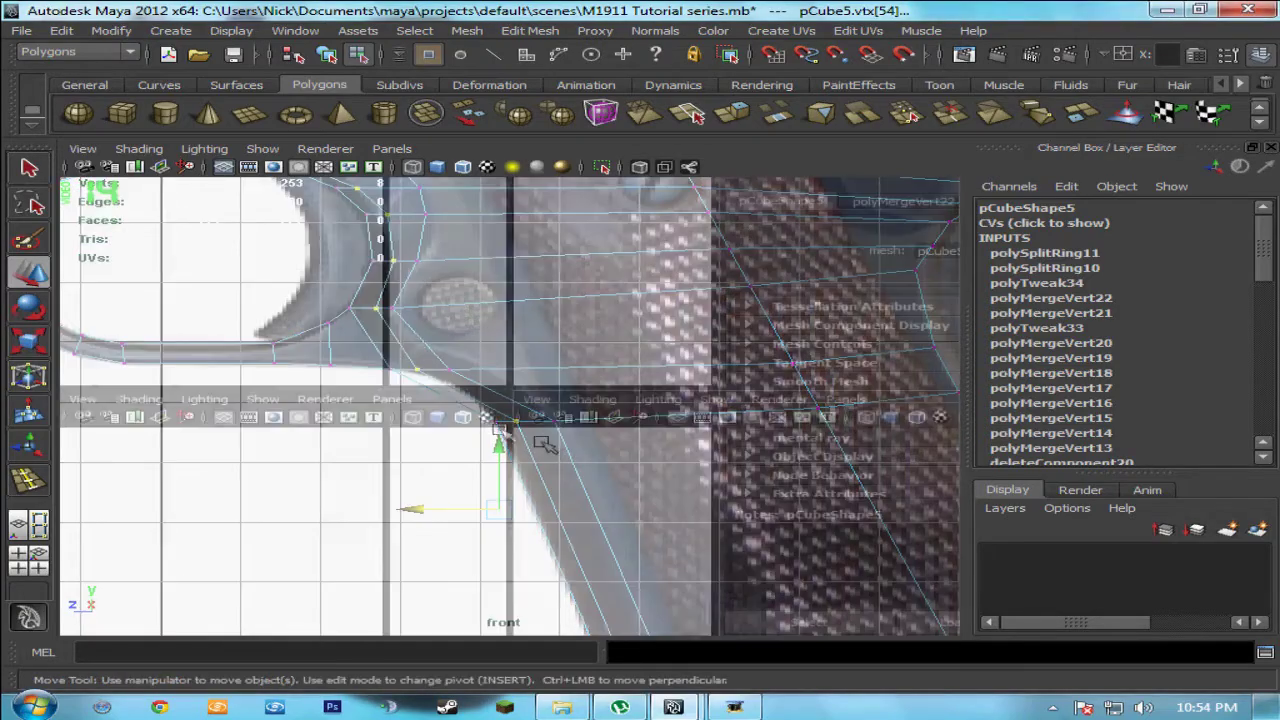
key(space)
alt+drag(531, 374, 263, 423)
drag(636, 539, 640, 543)
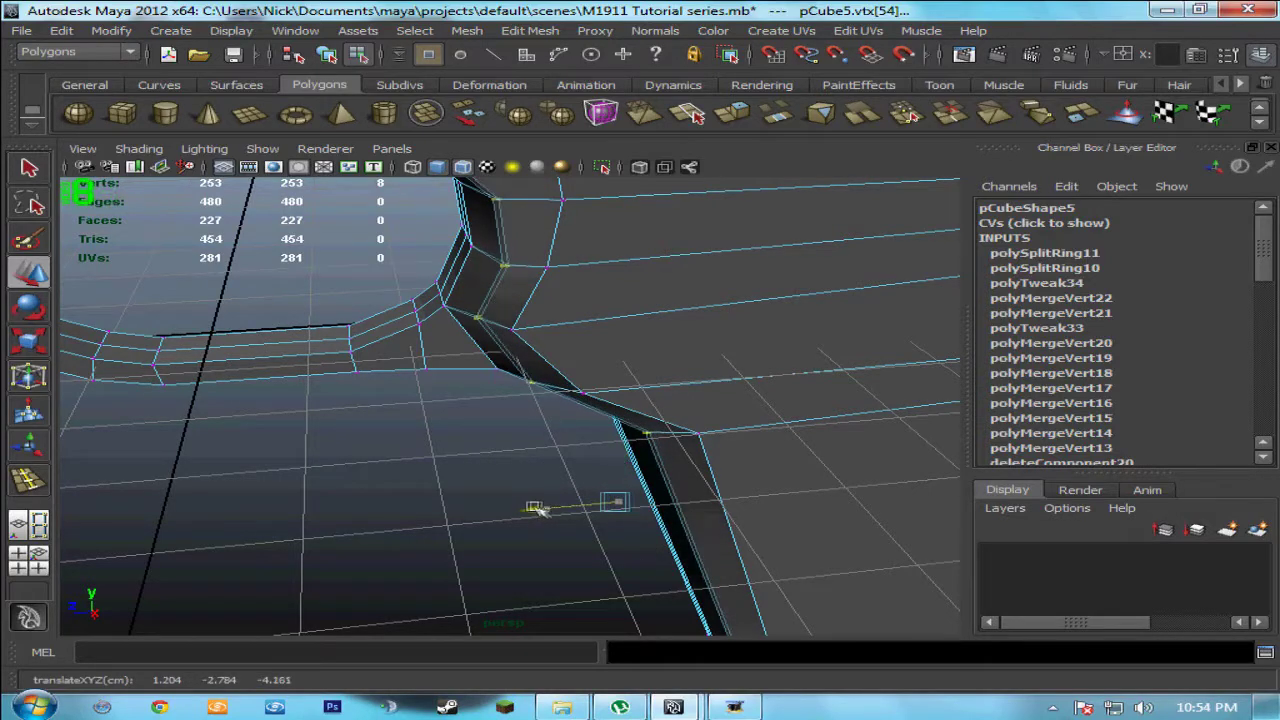
Step: Examine the reshaped grip edge and its transition into the trigger guard from both sides in the perspective view
alt+drag(320, 337, 377, 263)
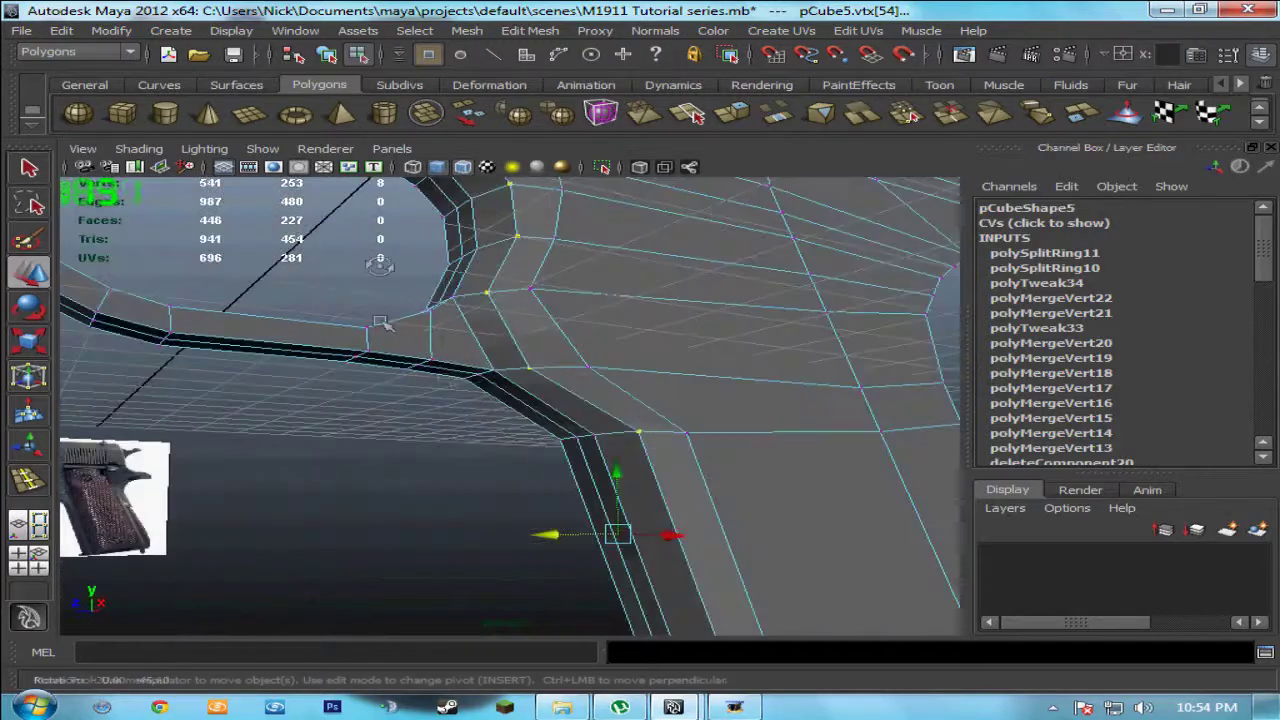
scroll(560, 440, down, 5)
alt+drag(605, 475, 515, 460)
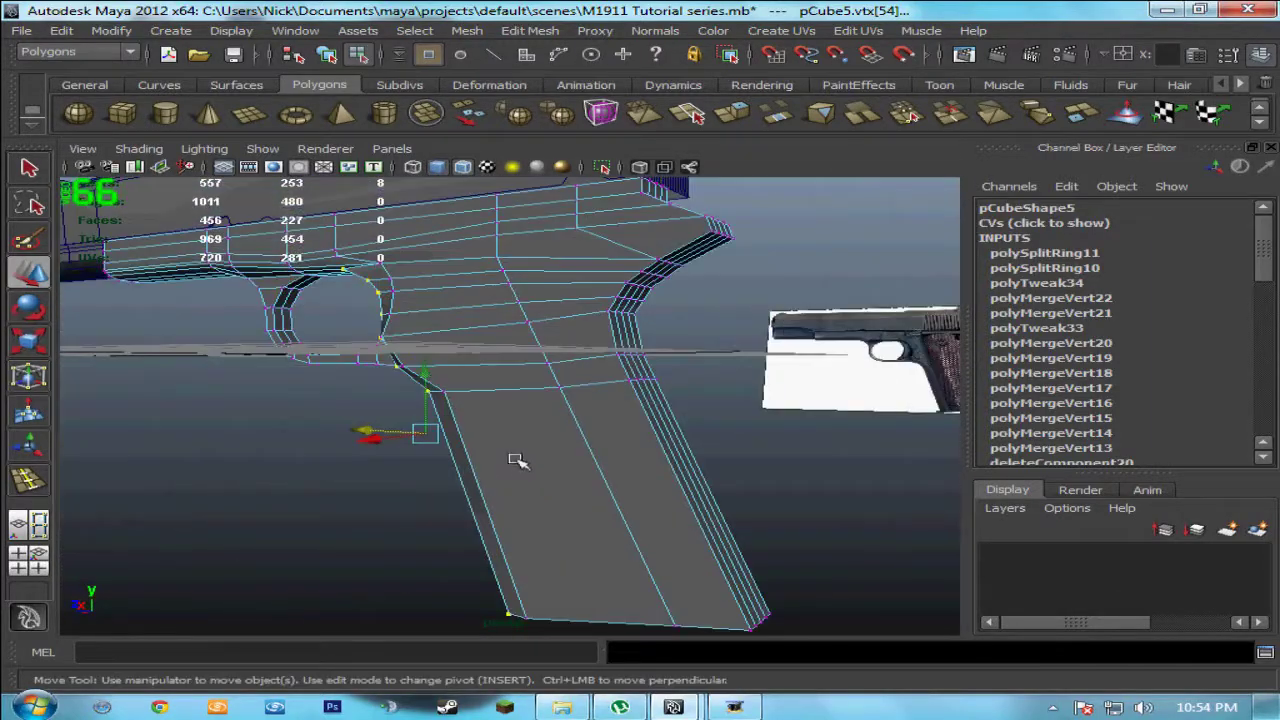
alt+drag(216, 431, 640, 428)
scroll(508, 397, up, 4)
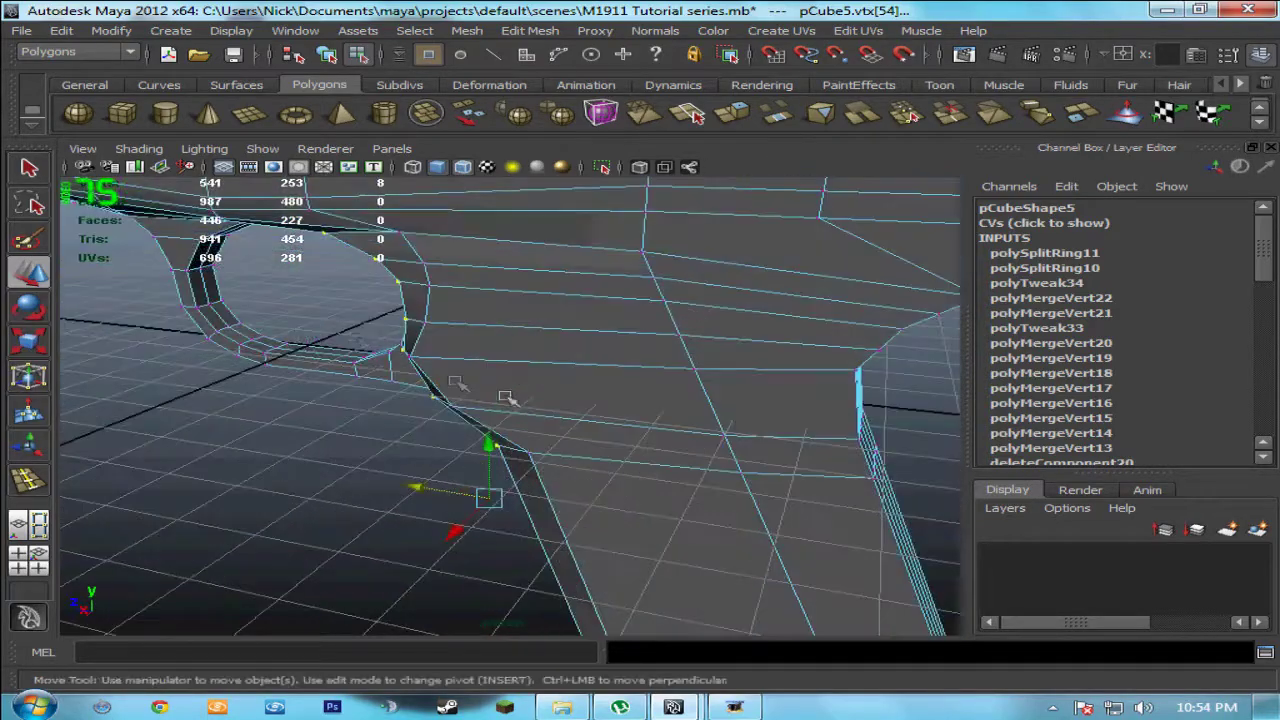
alt+middle_drag(425, 400, 483, 517)
alt+drag(483, 517, 306, 400)
scroll(306, 400, down, 3)
mouse_move(65, 380)
alt+mouse_down()
mouse_move(109, 349)
mouse_move(107, 301)
mouse_move(77, 380)
alt+mouse_up()
alt+middle_drag(319, 378, 425, 352)
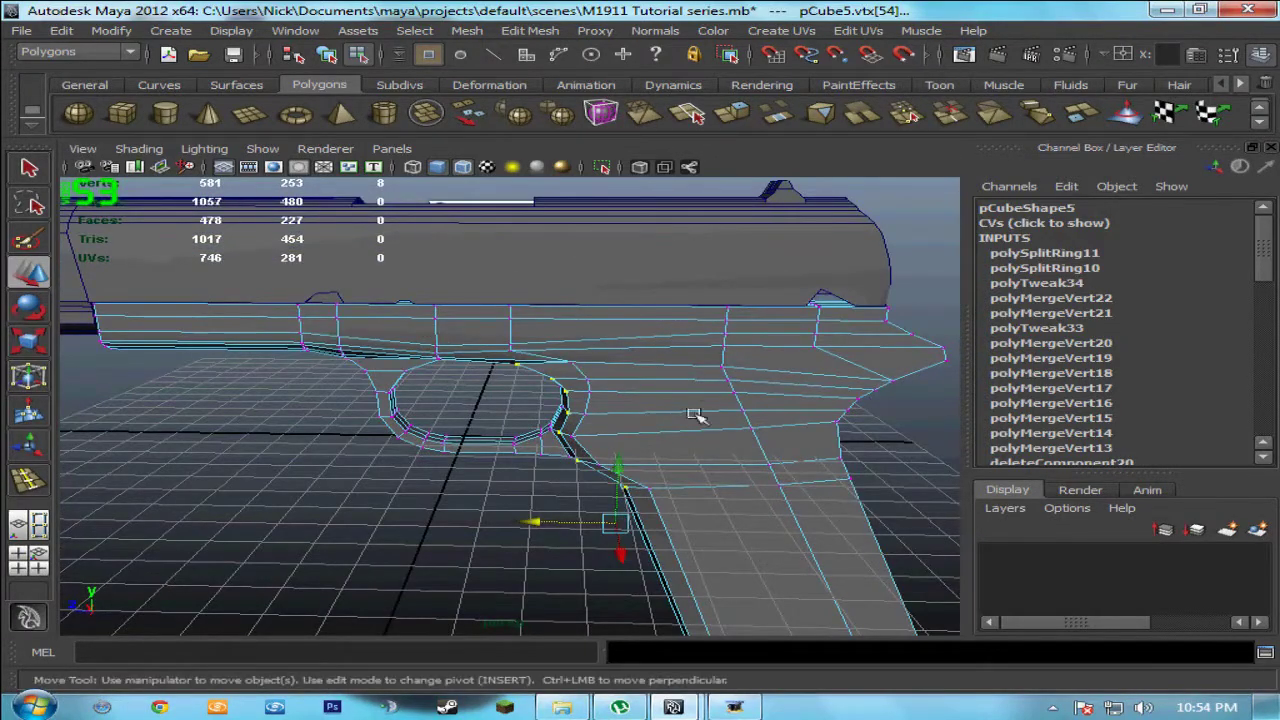
Step: Insert an edge loop across the grip just below the trigger guard junction and move its front vertices backward onto the reference curve
key(space)
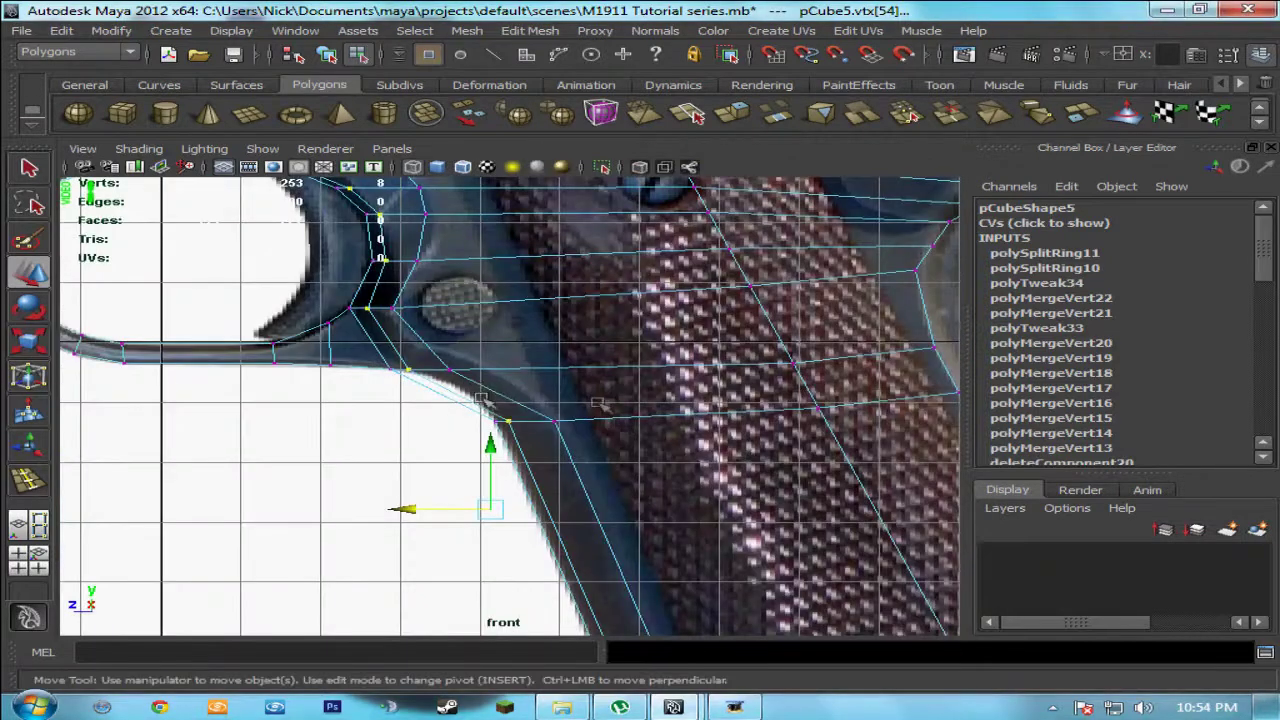
key(g)
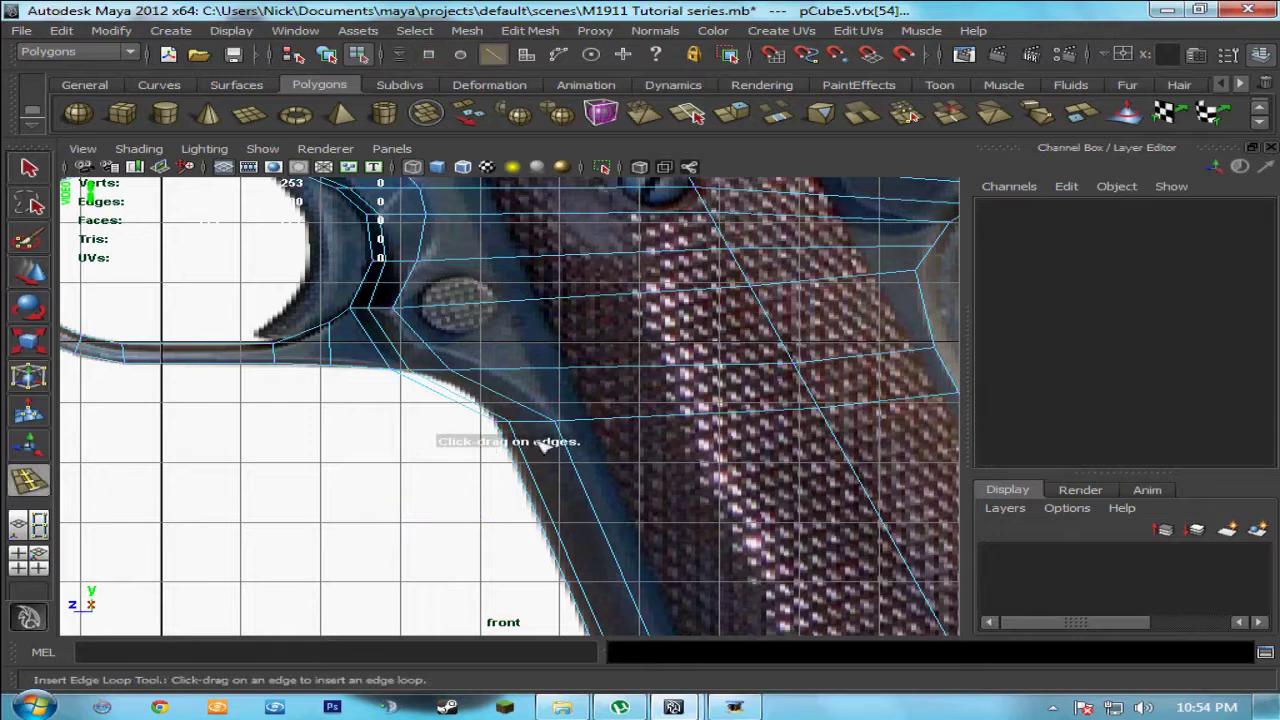
drag(430, 405, 455, 401)
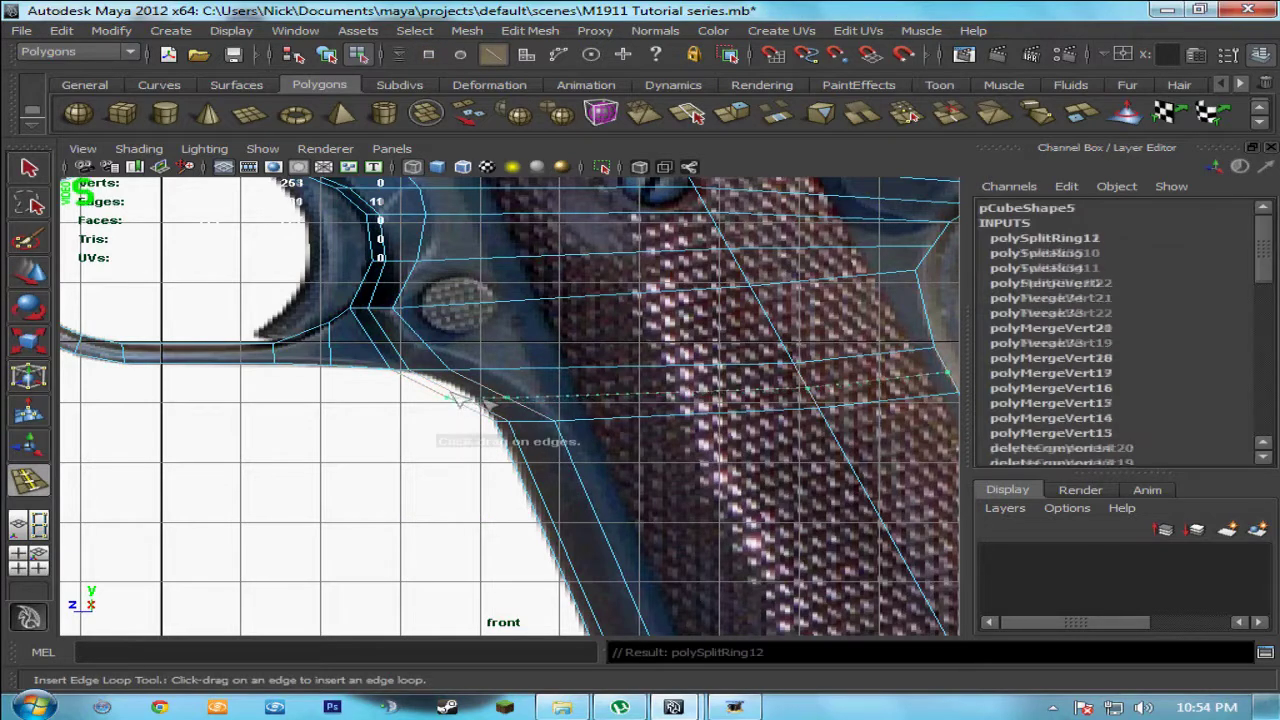
key(w)
right_drag(469, 361, 470, 403)
right_drag(405, 362, 407, 364)
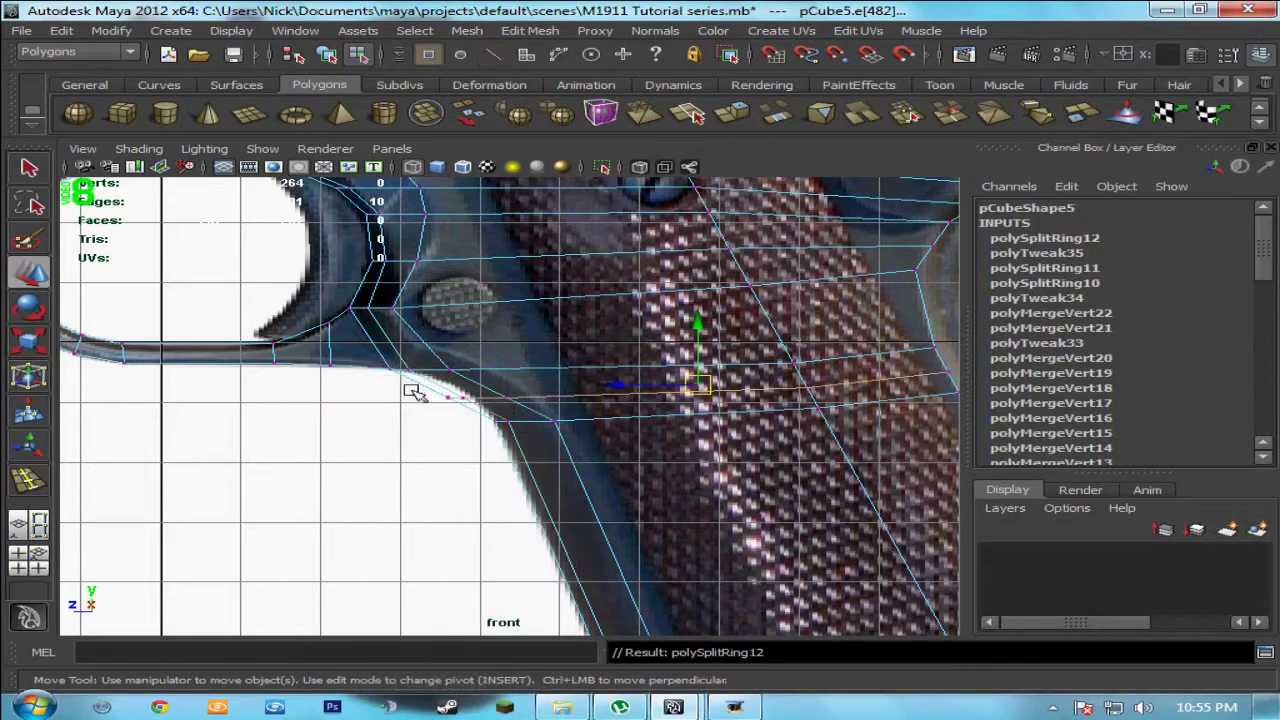
drag(514, 390, 420, 400)
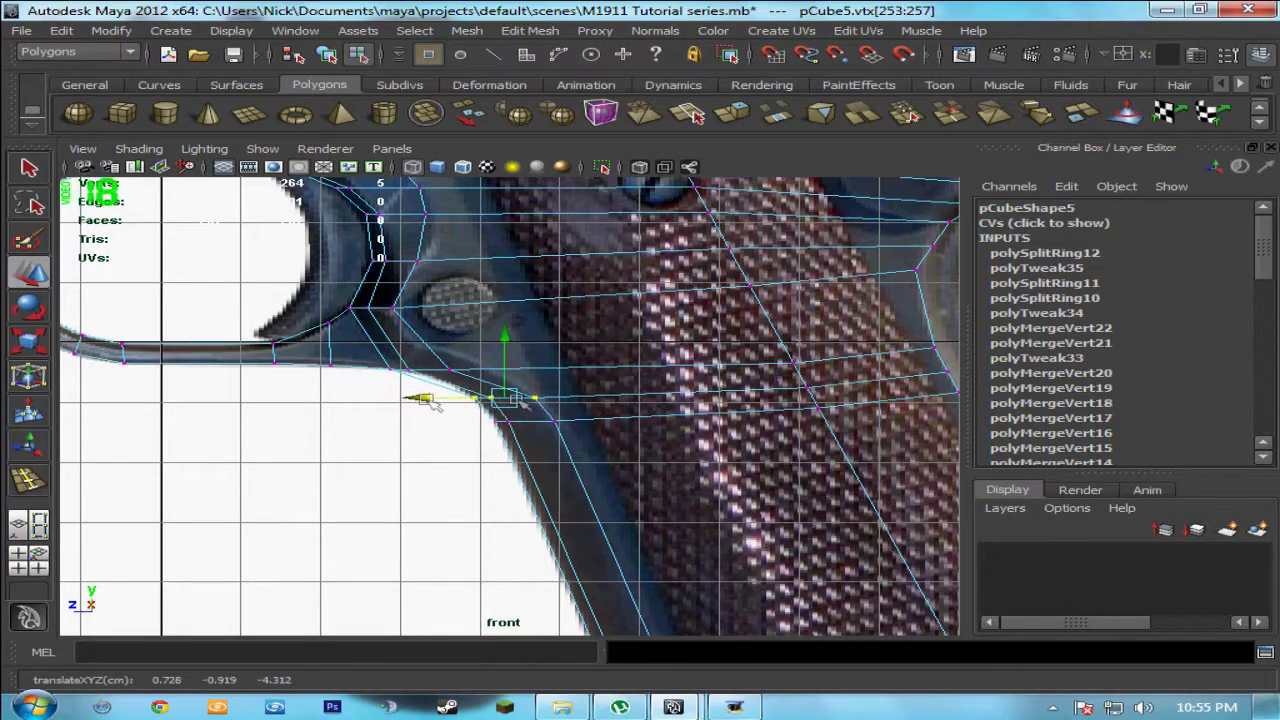
click(670, 441)
Step: Select the vertices across the rows at the bend of the grip's rear face, leaving out the outer side edge
alt+middle_drag(672, 445, 177, 451)
key(space)
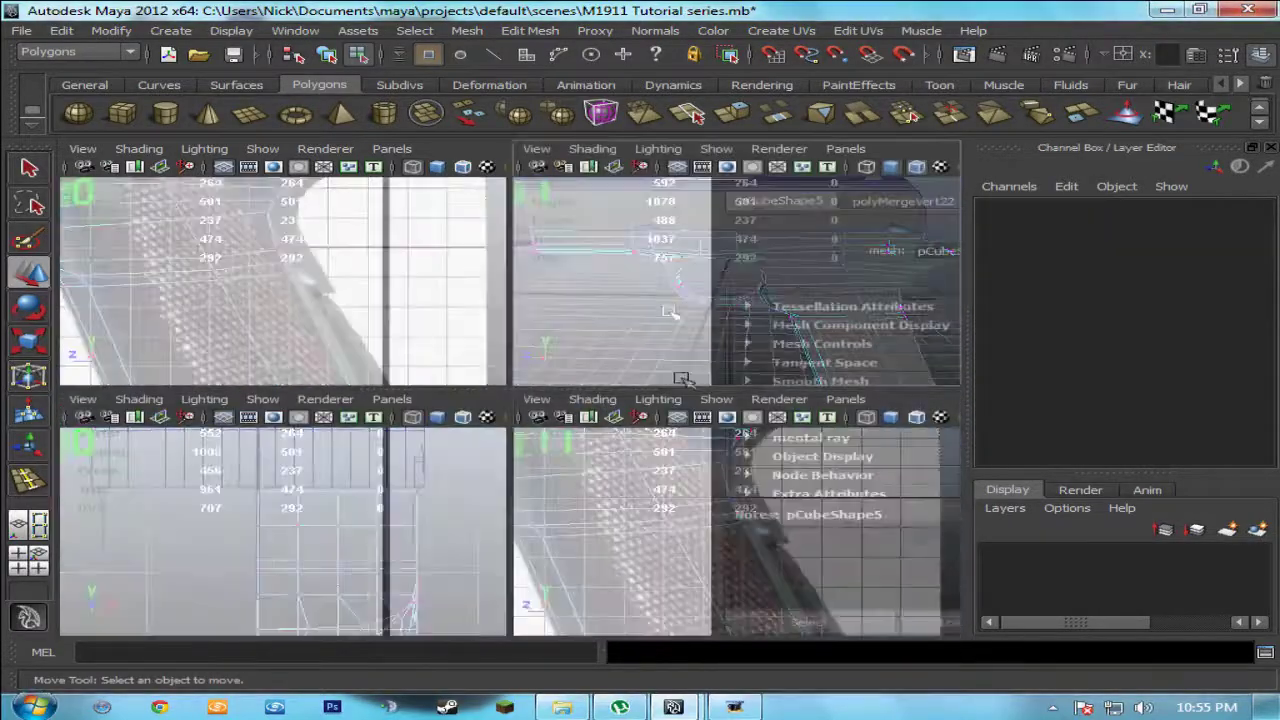
key(space)
alt+drag(684, 443, 402, 408)
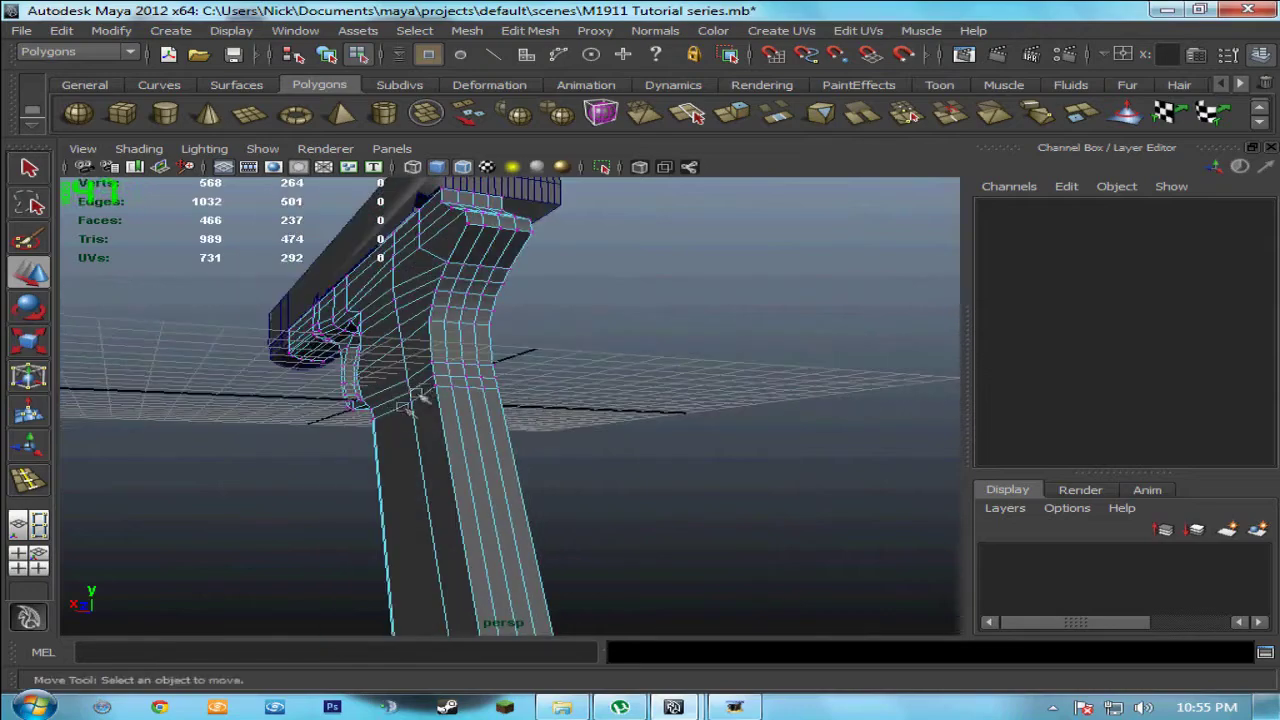
click(452, 362)
alt+drag(452, 362, 452, 398)
scroll(428, 412, up, 5)
alt+middle_drag(426, 414, 563, 414)
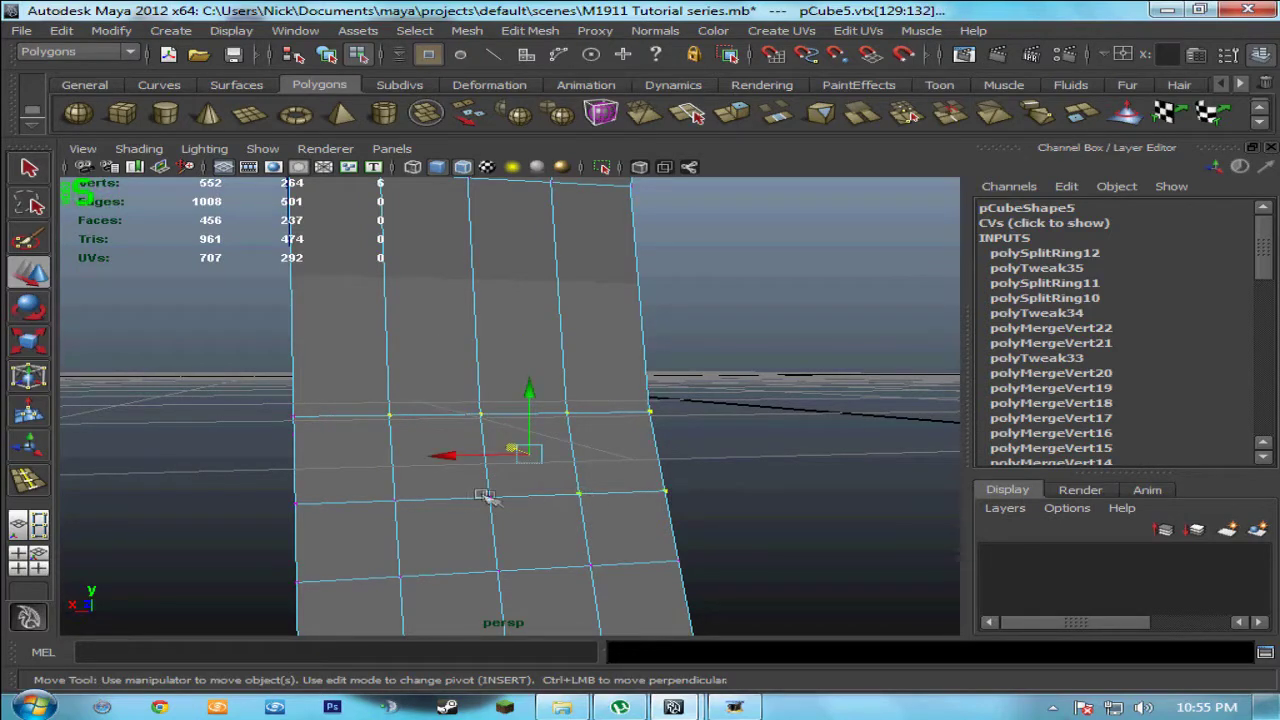
shift+click(395, 500)
alt+drag(312, 403, 385, 380)
alt+middle_drag(385, 380, 363, 494)
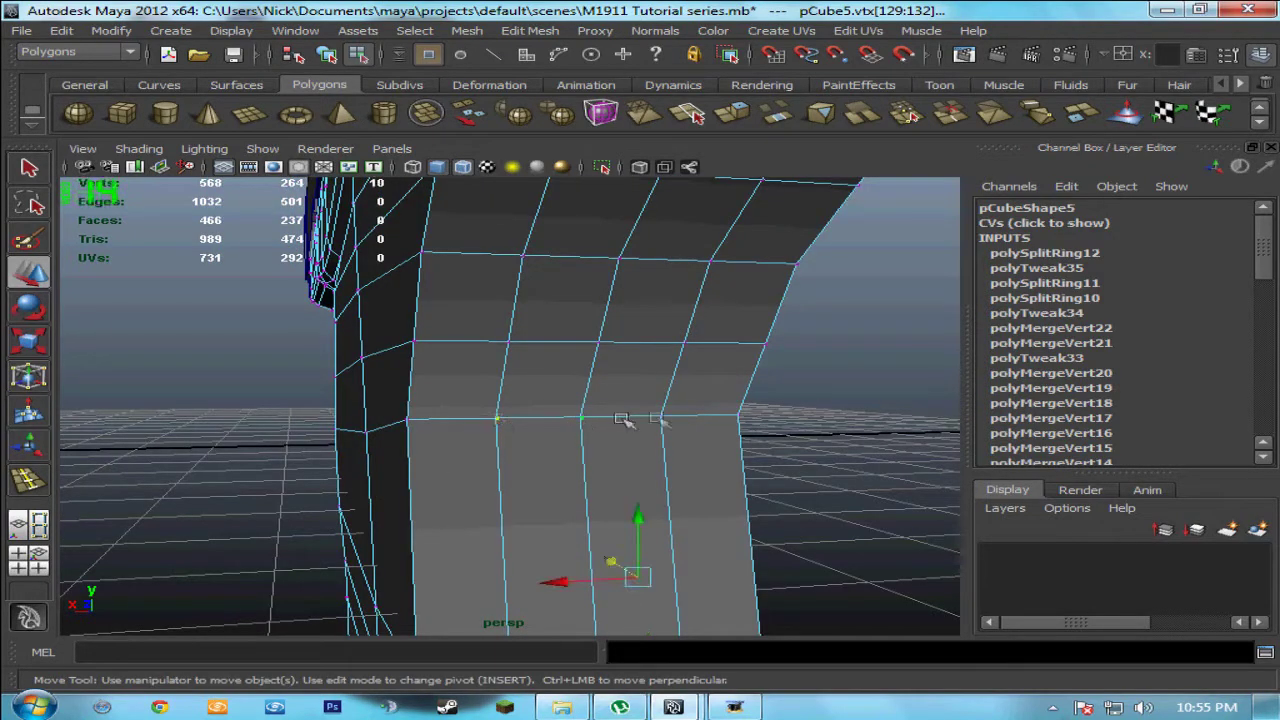
Step: Add the remaining rear-face vertices down to the grip's bottom edge to the selection, leaving out the outer side edge
alt+drag(663, 447, 497, 350)
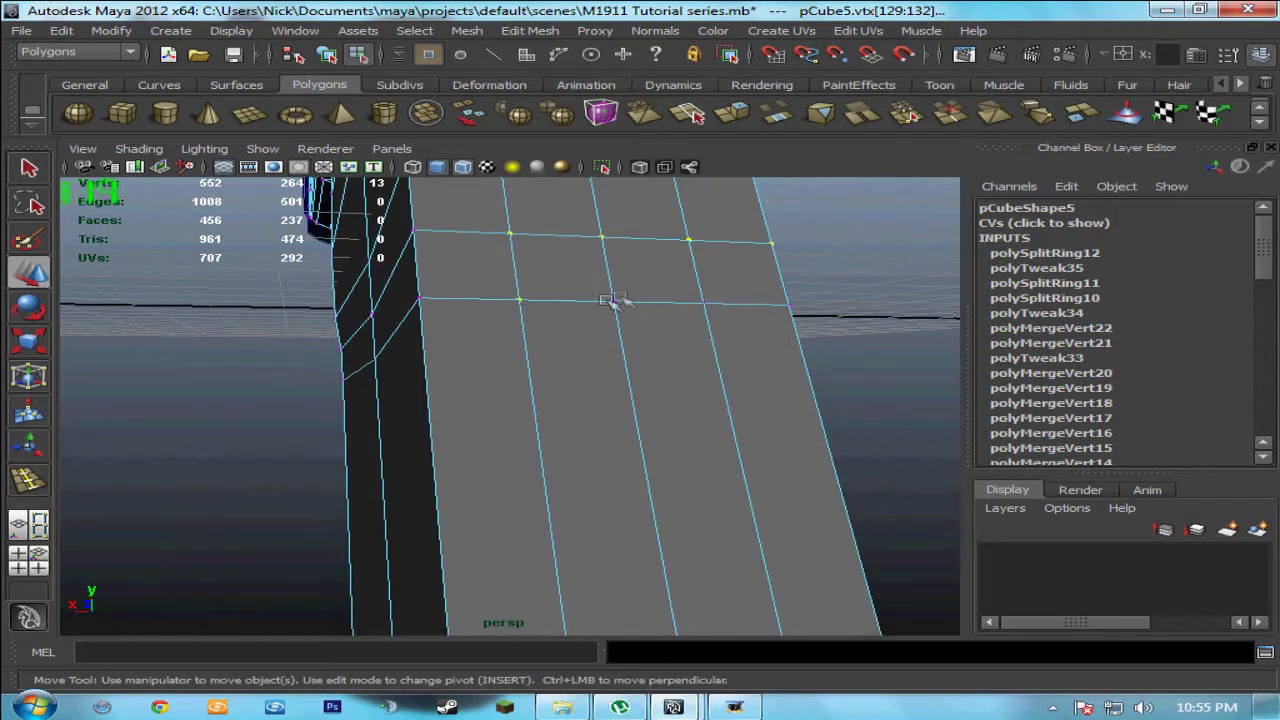
shift+click(791, 304)
scroll(608, 386, down, 4)
alt+middle_drag(608, 386, 577, 243)
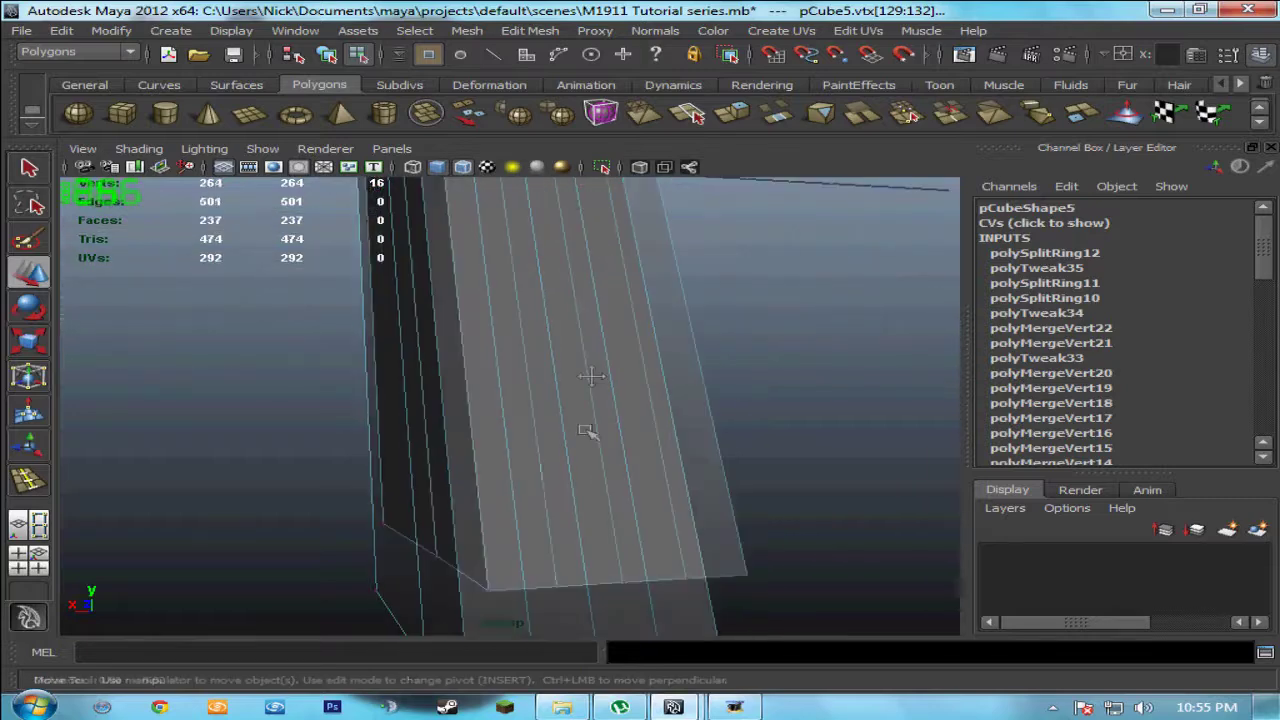
alt+middle_drag(587, 430, 600, 292)
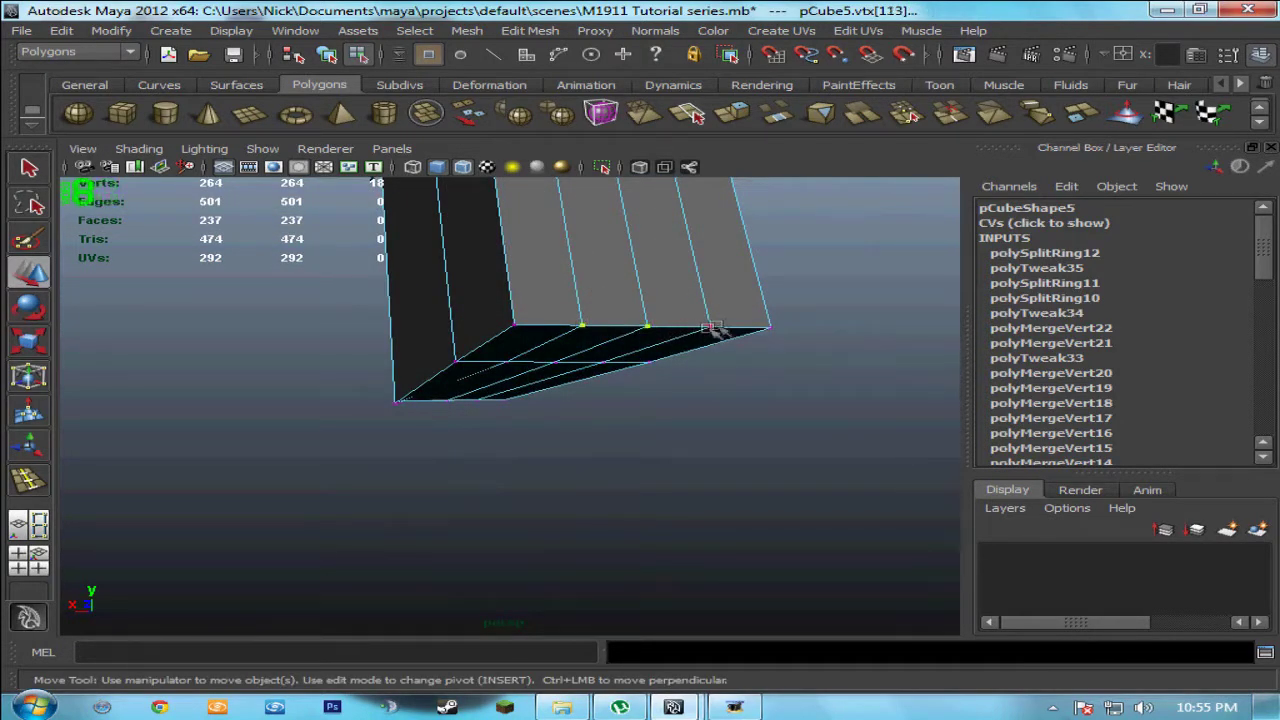
alt+drag(283, 329, 503, 357)
scroll(530, 348, down, 4)
alt+middle_drag(651, 309, 471, 414)
scroll(471, 414, down, 1)
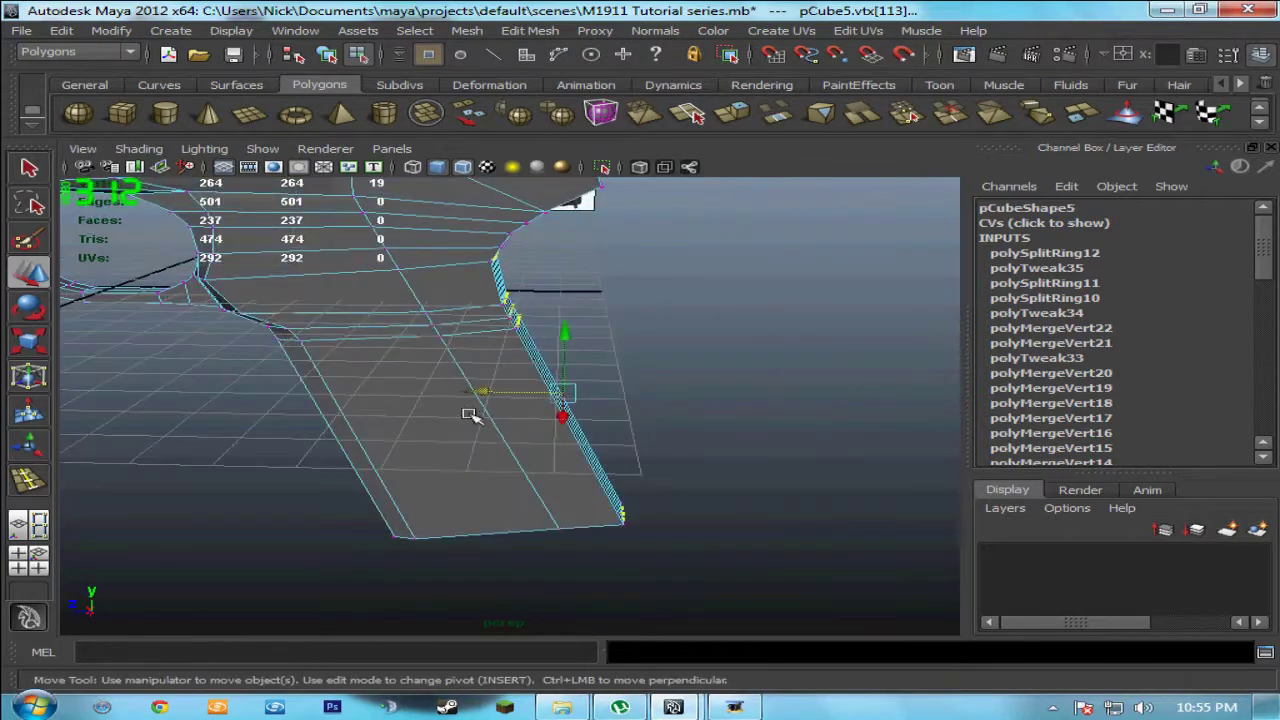
Step: Move the selected rear-face vertices slightly backward in the side view to round the grip's rear edge
key(space)
key(space)
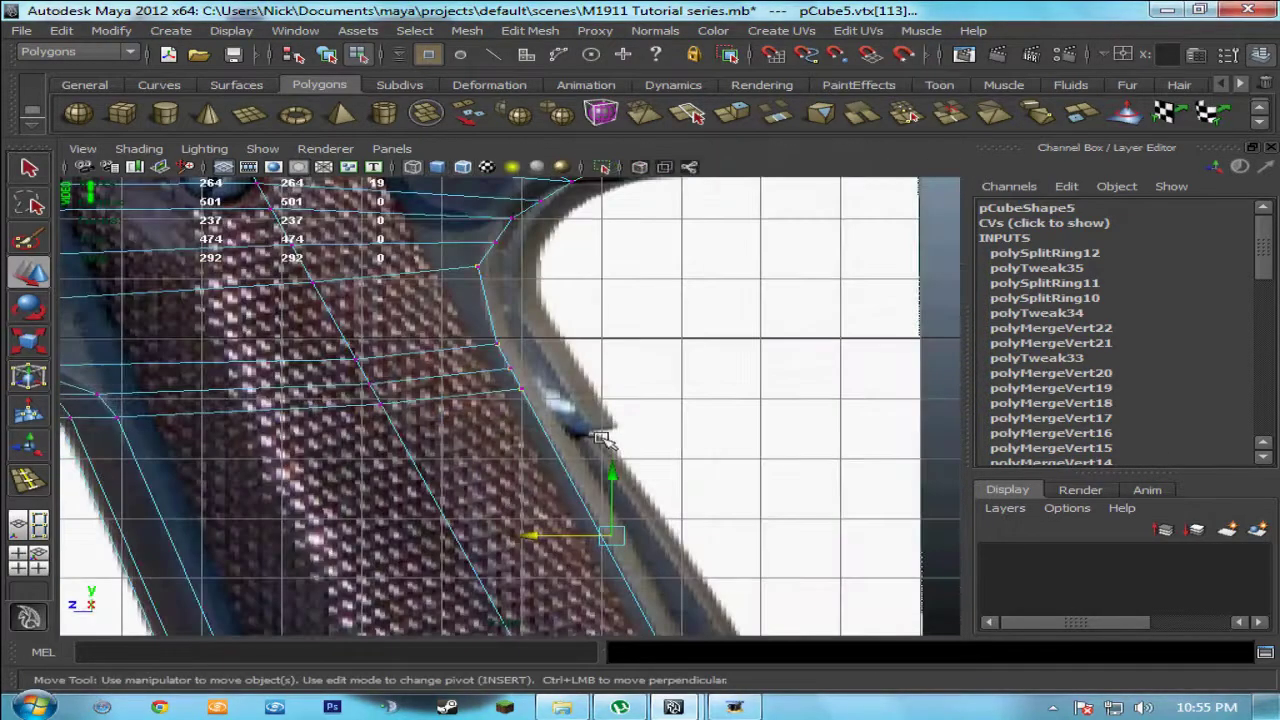
drag(535, 538, 545, 540)
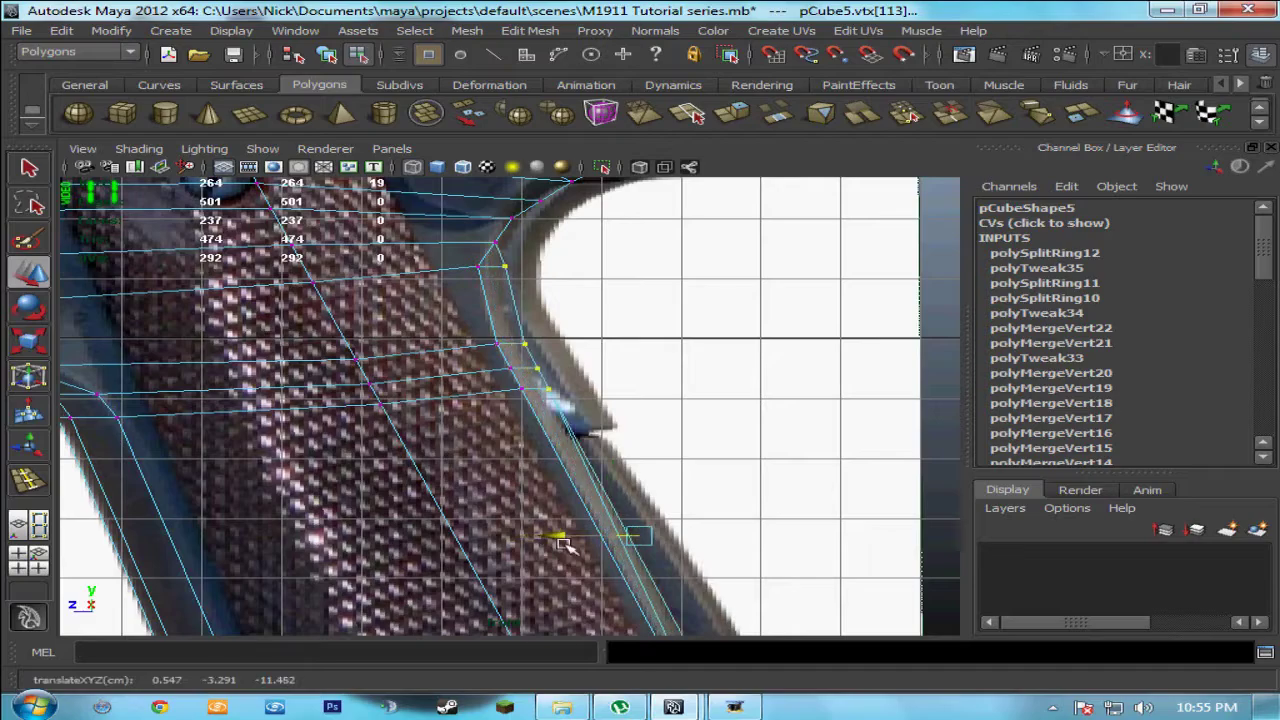
scroll(677, 534, down, 5)
scroll(680, 550, up, 5)
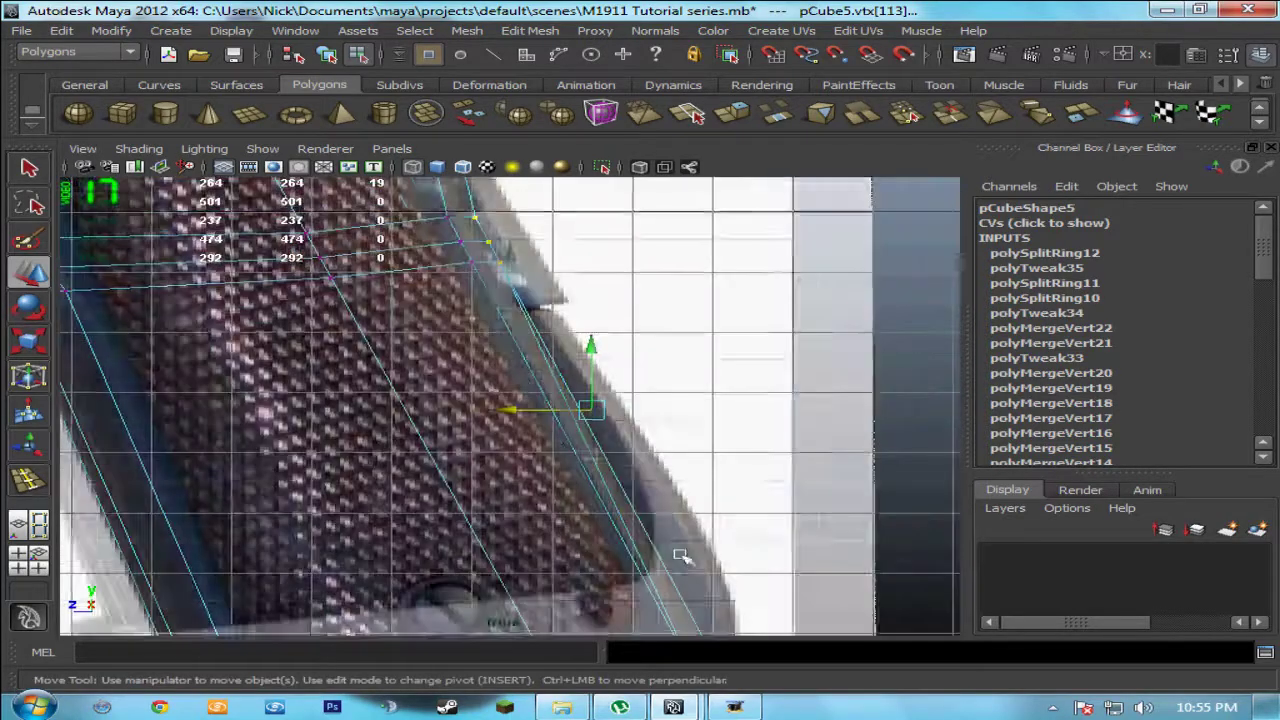
Step: Select the moved vertices at the grip's rear bottom corner and shift them slightly up and forward to match the reference
alt+middle_drag(680, 556, 547, 374)
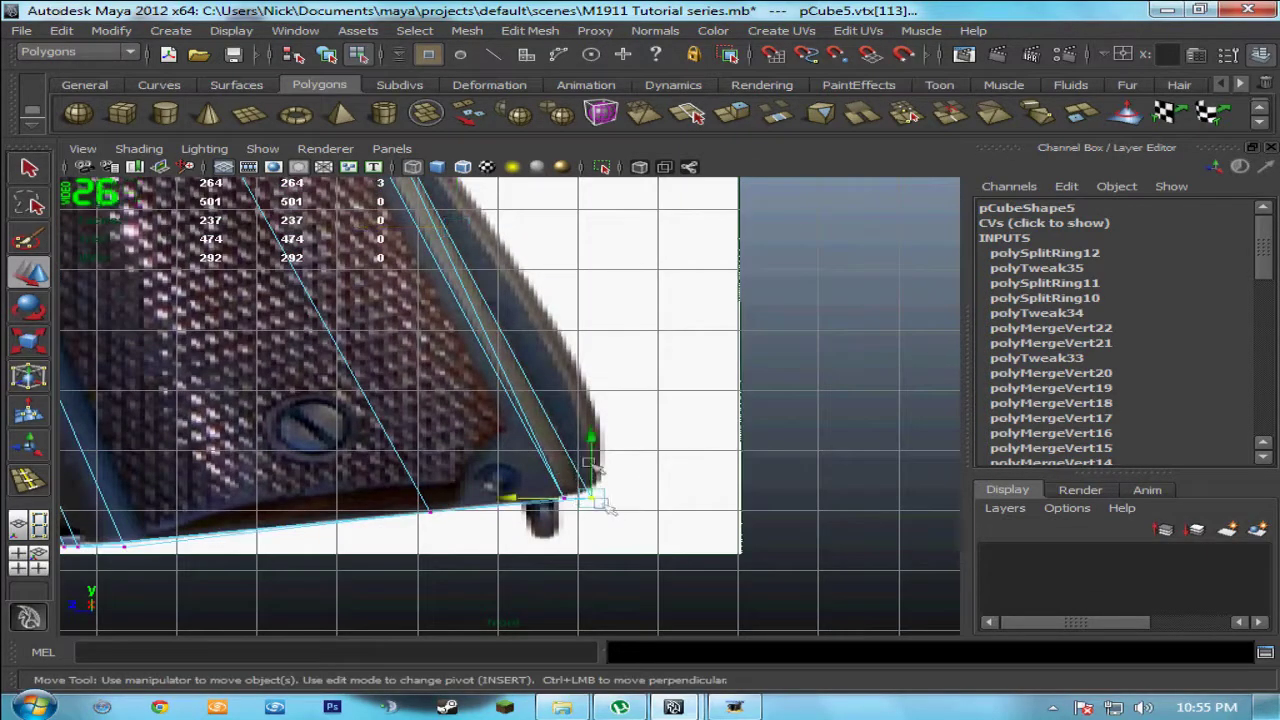
drag(598, 500, 592, 492)
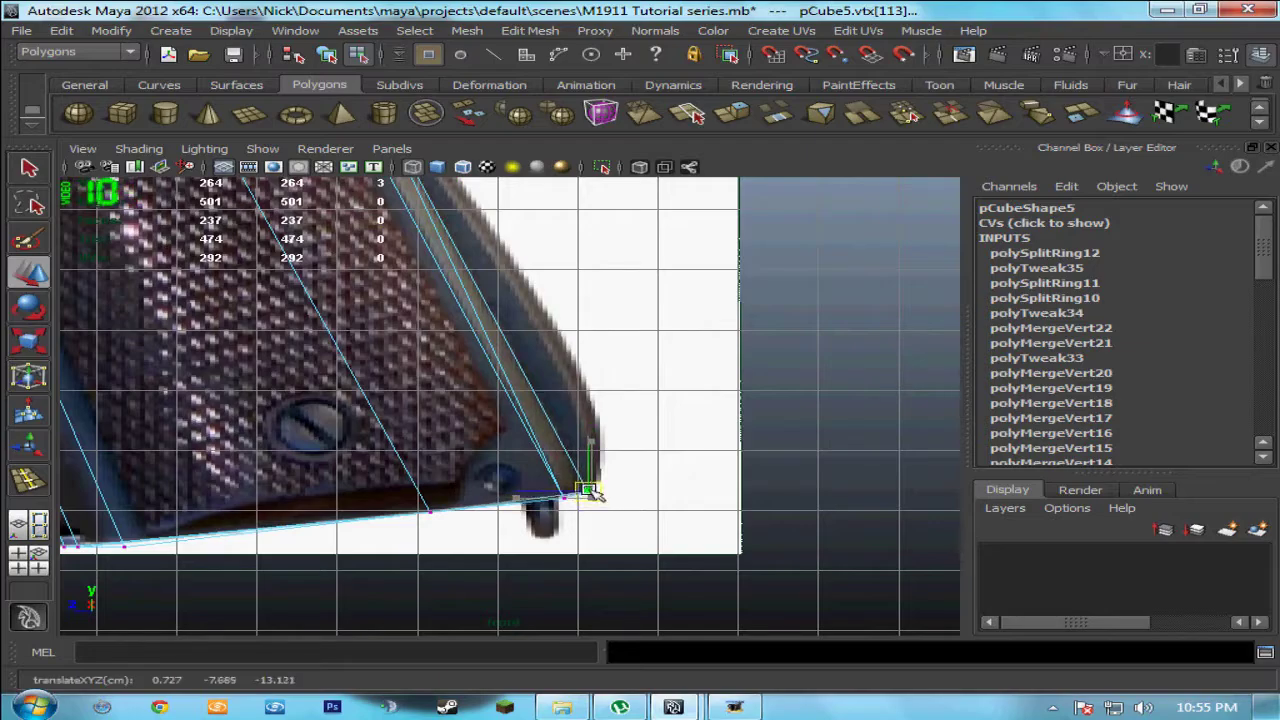
scroll(589, 491, down, 5)
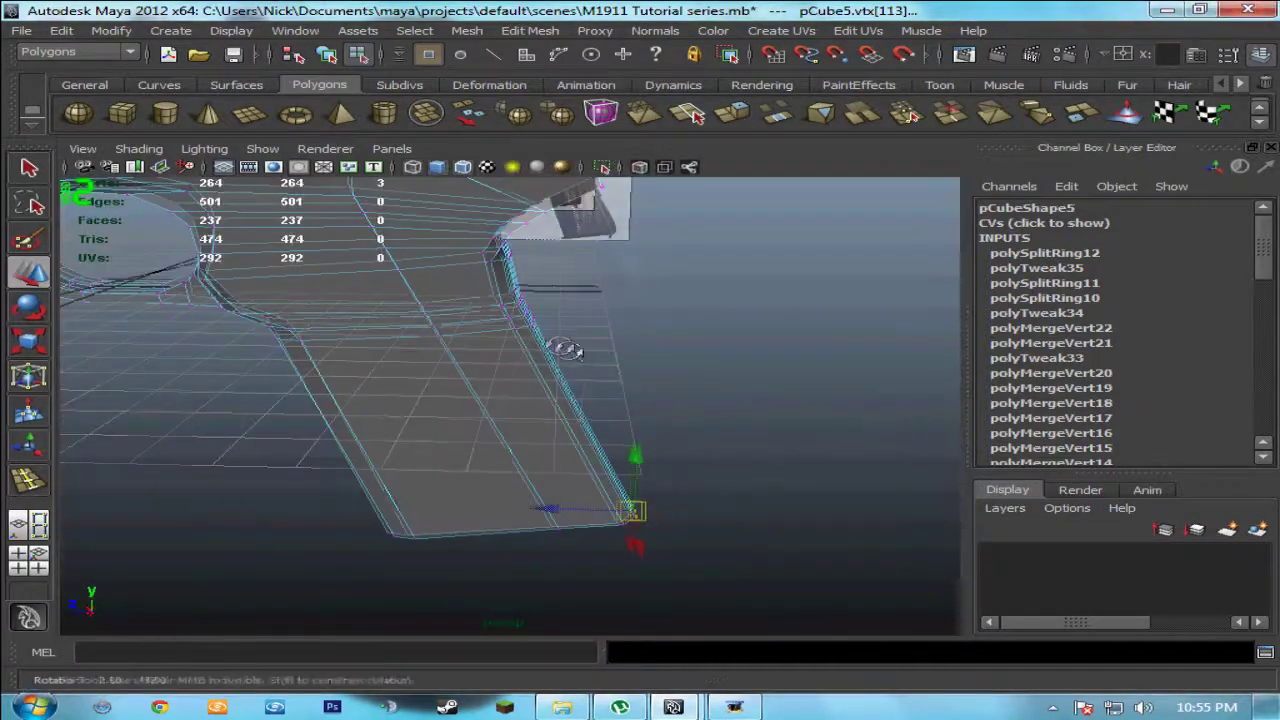
Step: Move the inner-edge vertex at the grip's rear bottom corner into line with the neighbouring bottom vertices in the perspective view
alt+drag(437, 272, 390, 382)
alt+drag(412, 465, 390, 388)
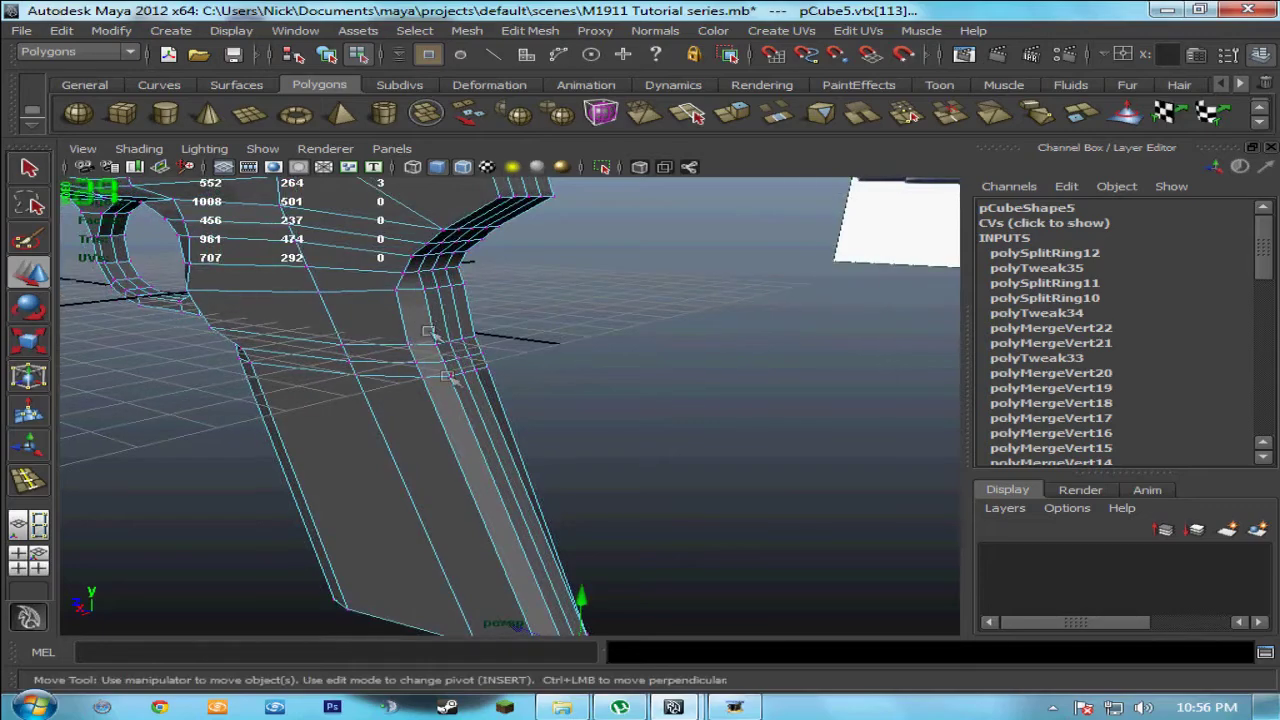
alt+drag(538, 608, 456, 485)
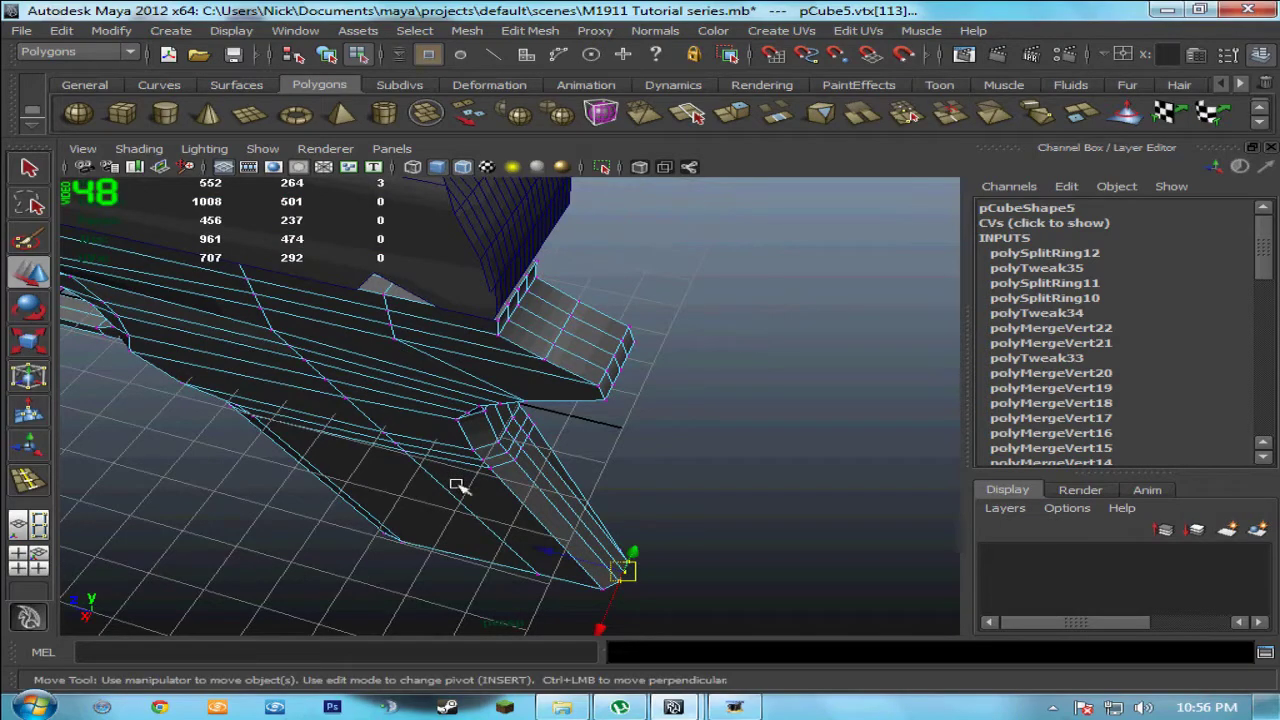
alt+drag(482, 462, 349, 297)
click(451, 412)
alt+drag(362, 420, 354, 400)
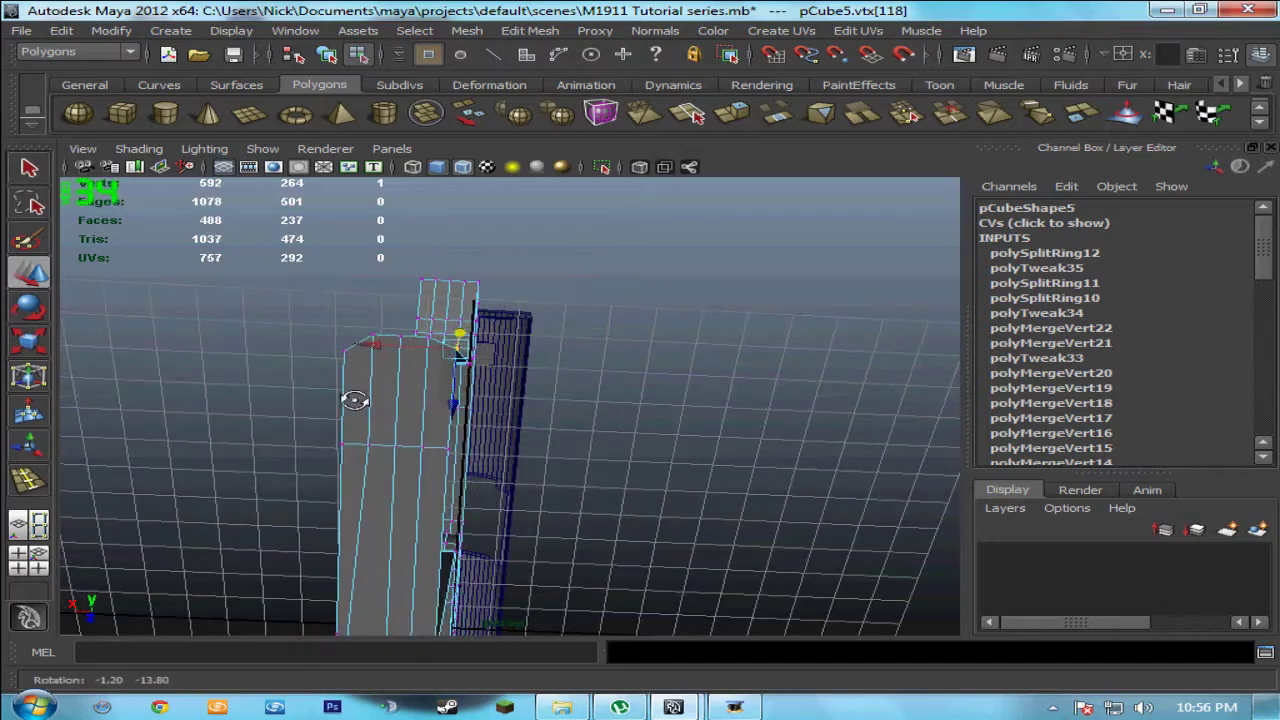
drag(453, 405, 452, 407)
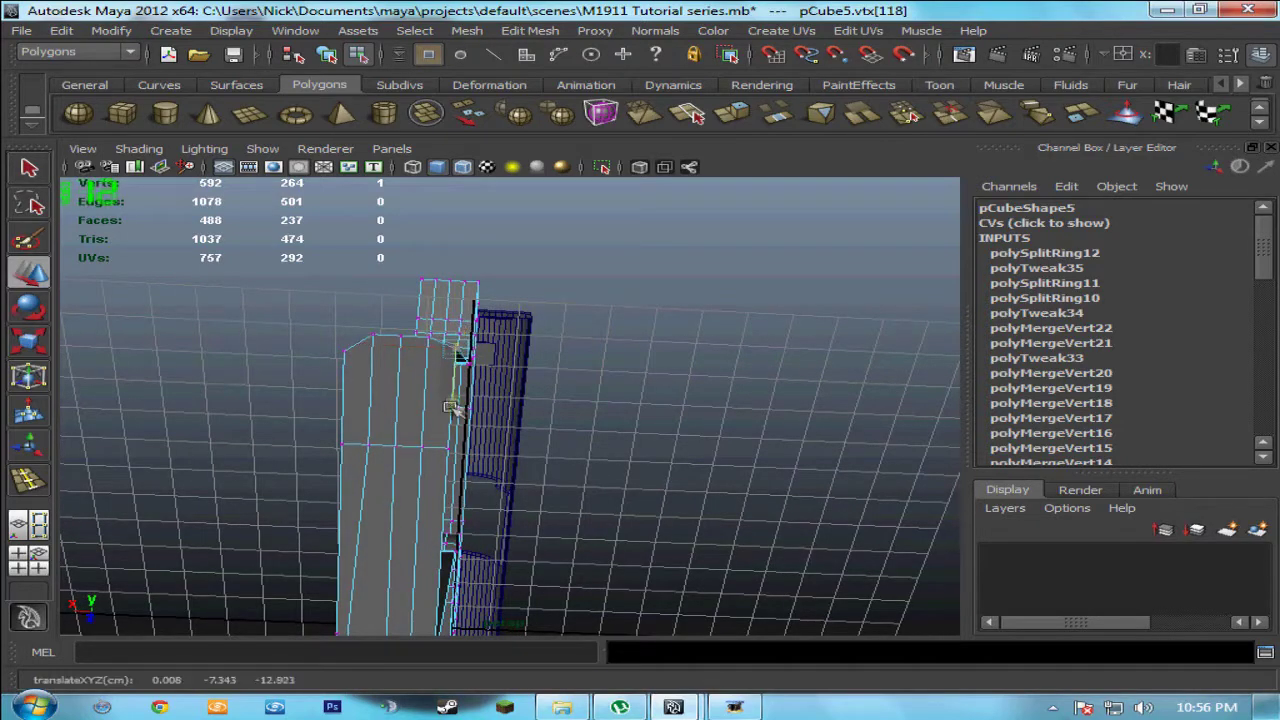
alt+drag(449, 400, 290, 390)
key(ctrl+z)
key(ctrl+z)
alt+drag(564, 565, 508, 534)
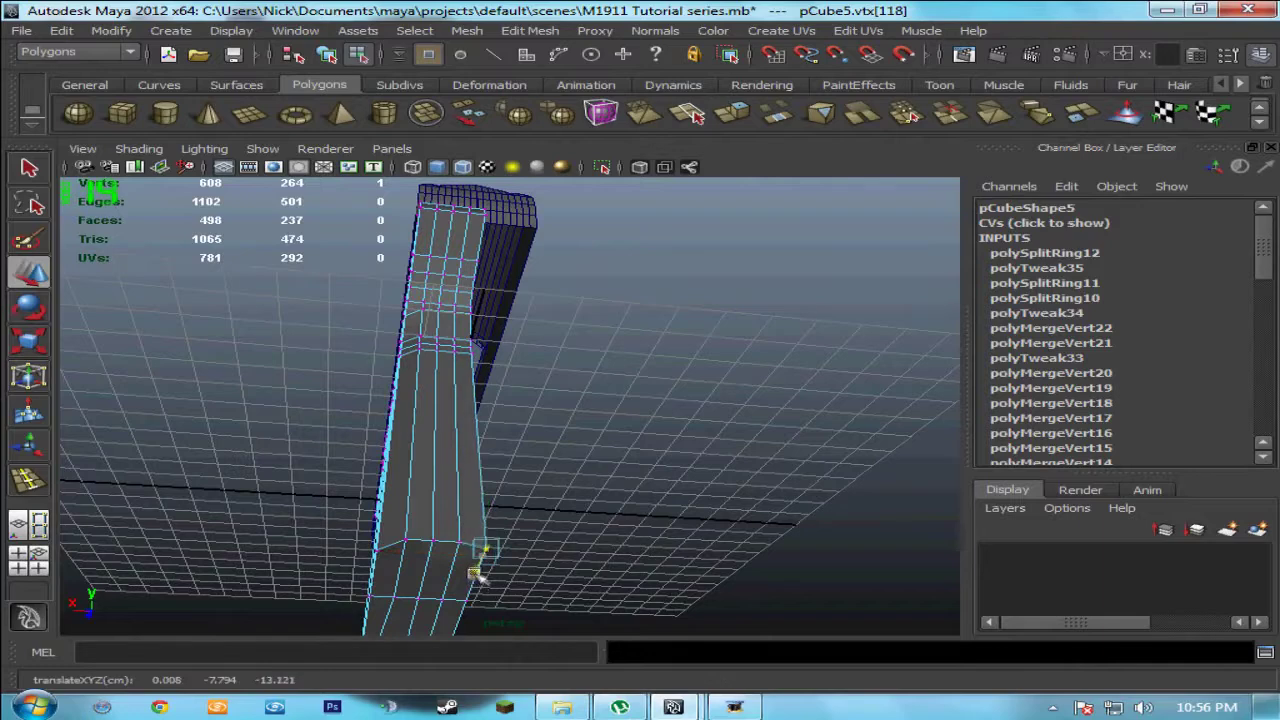
alt+drag(285, 537, 328, 432)
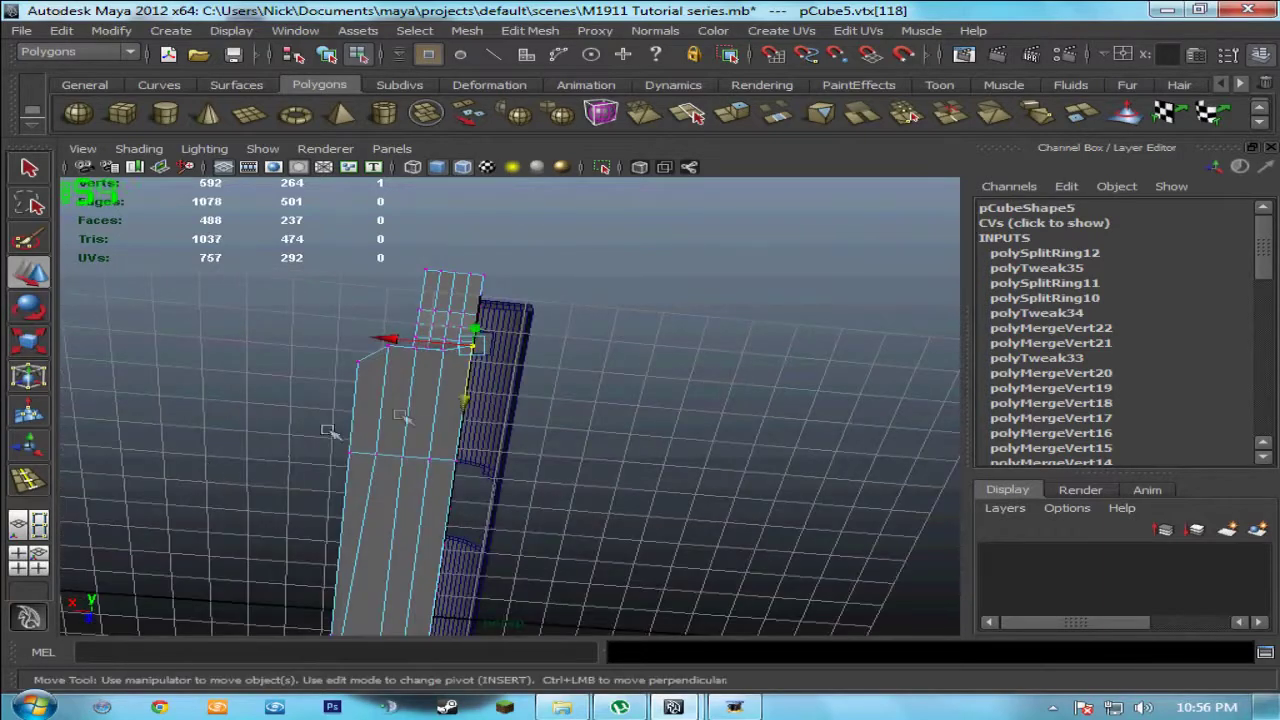
middle_drag(461, 400, 463, 401)
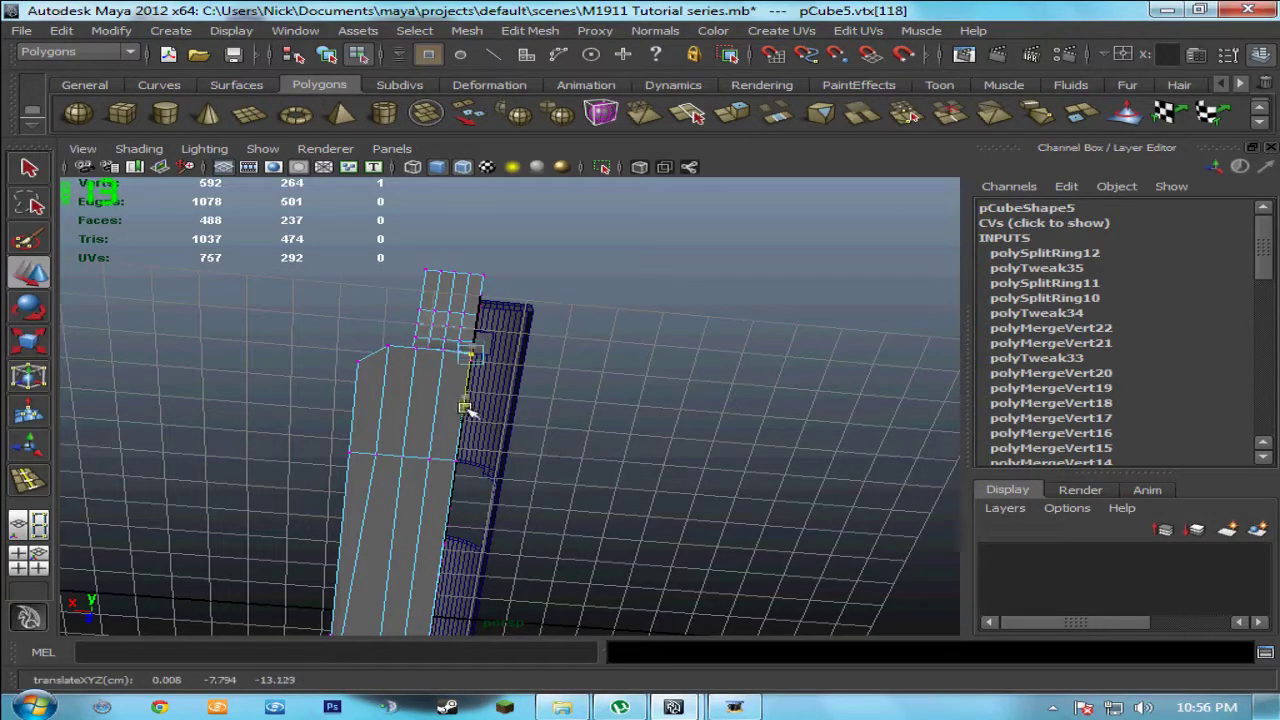
Step: Examine the grip's rounded rear edge, the trigger guard and the whole pistol from several angles in the perspective view
alt+drag(212, 352, 391, 389)
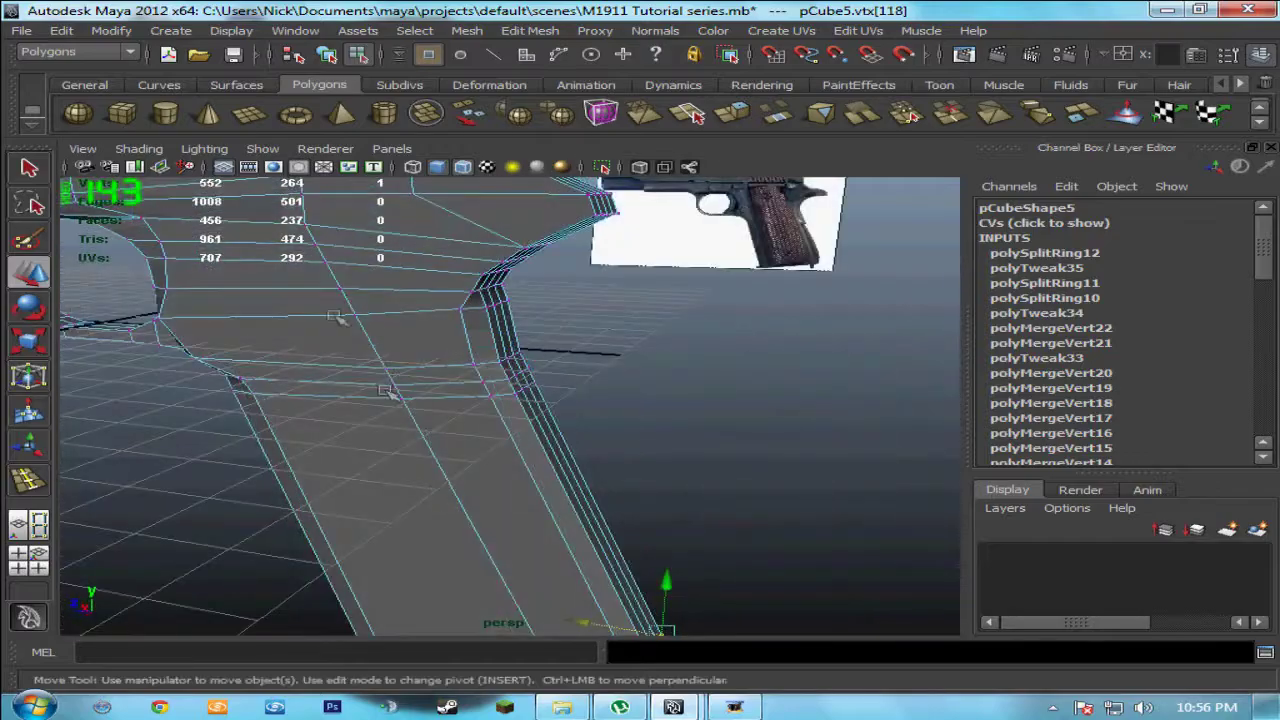
alt+middle_drag(337, 317, 393, 448)
alt+drag(393, 448, 613, 455)
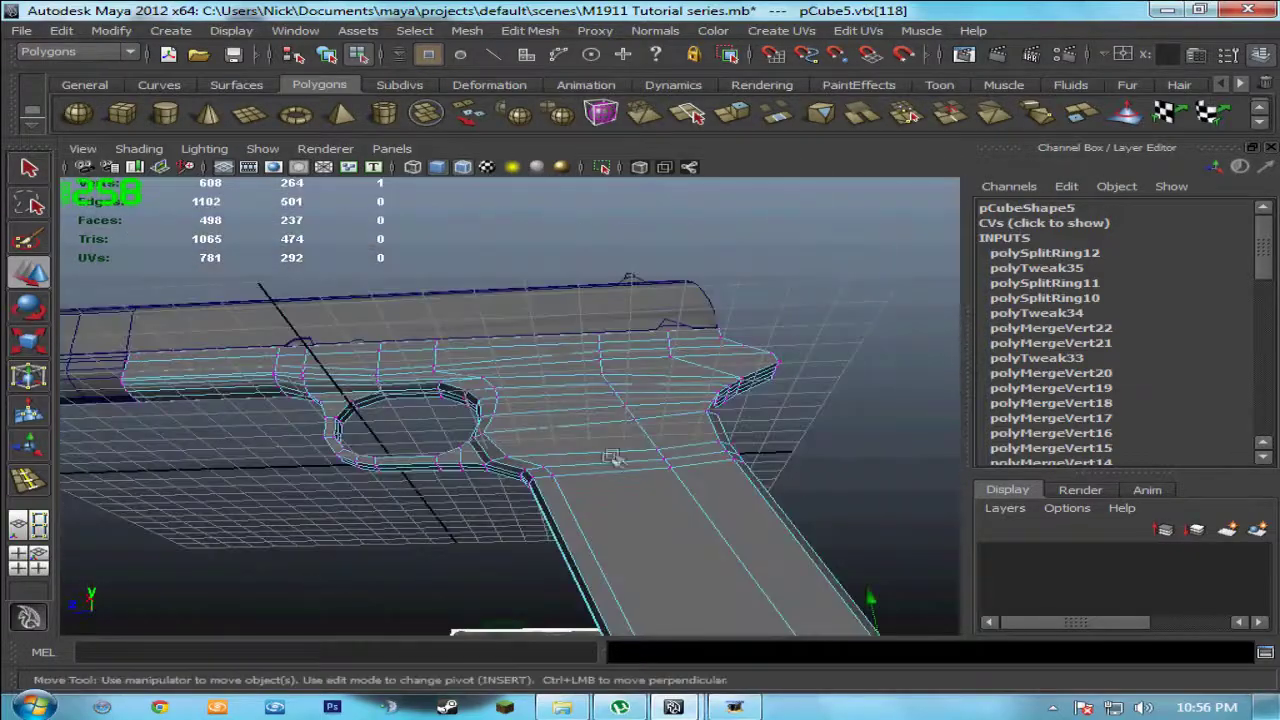
alt+drag(555, 320, 880, 315)
alt+drag(300, 430, 573, 456)
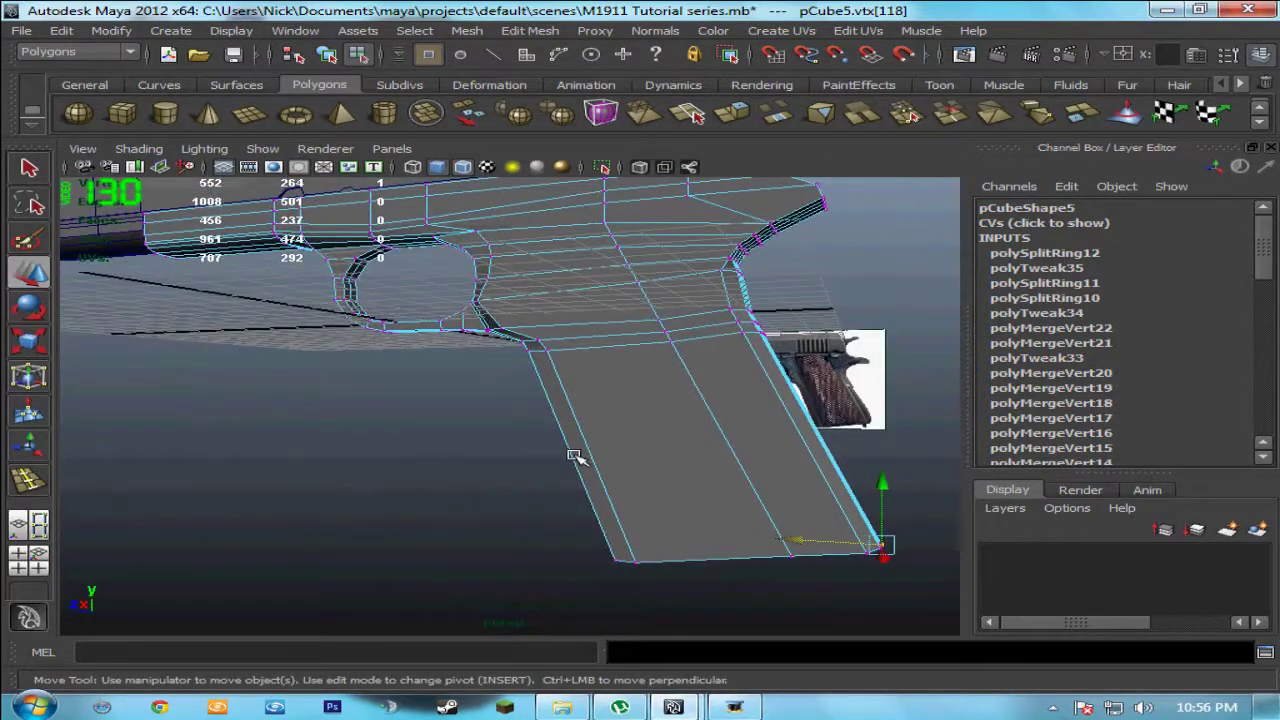
scroll(570, 460, down, 3)
alt+drag(530, 325, 463, 357)
alt+middle_drag(400, 346, 408, 443)
alt+drag(408, 443, 480, 470)
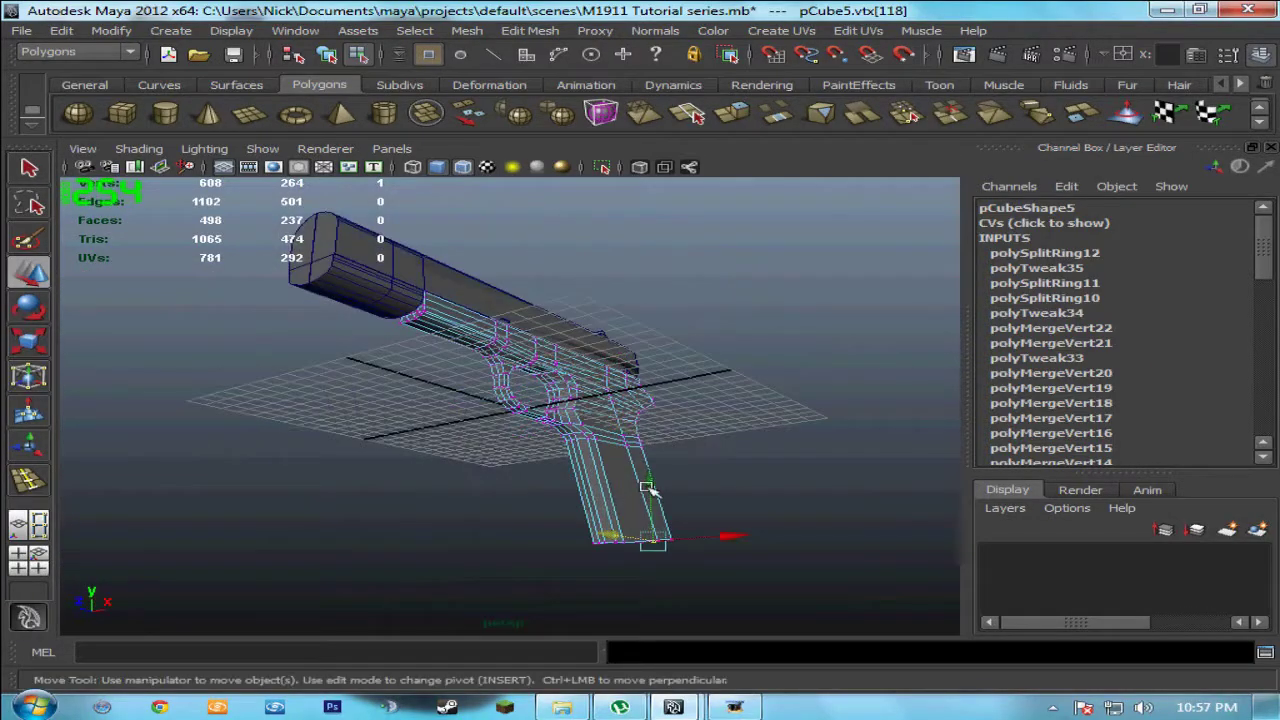